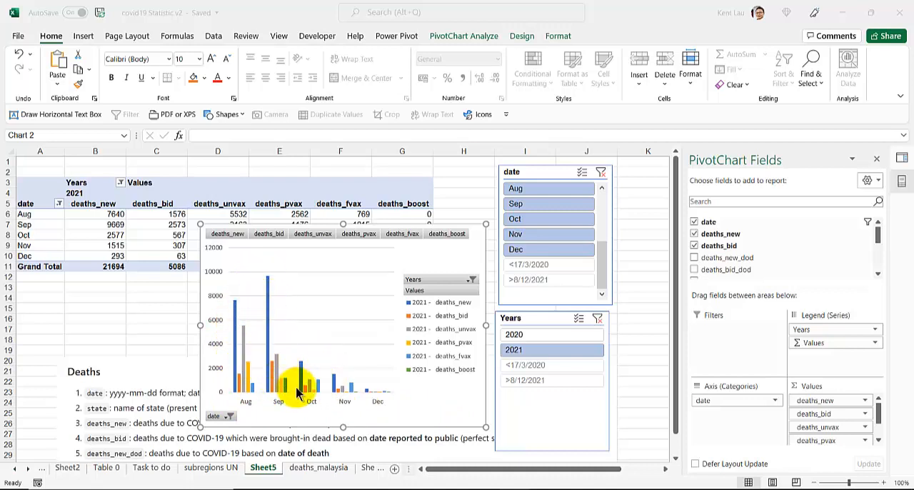
# Compare September's deaths_new bar in the pivot chart with the matching cell in the pivot table
pyautogui.moveTo(268, 328)
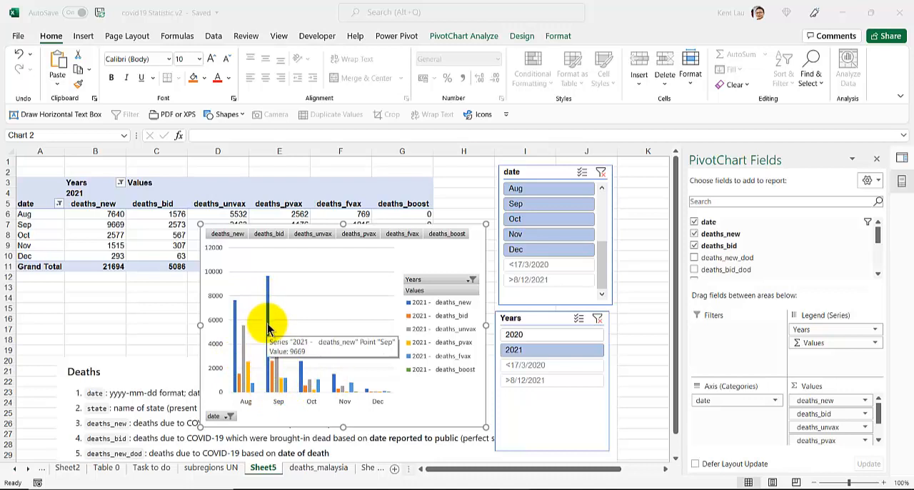
pyautogui.click(63, 241)
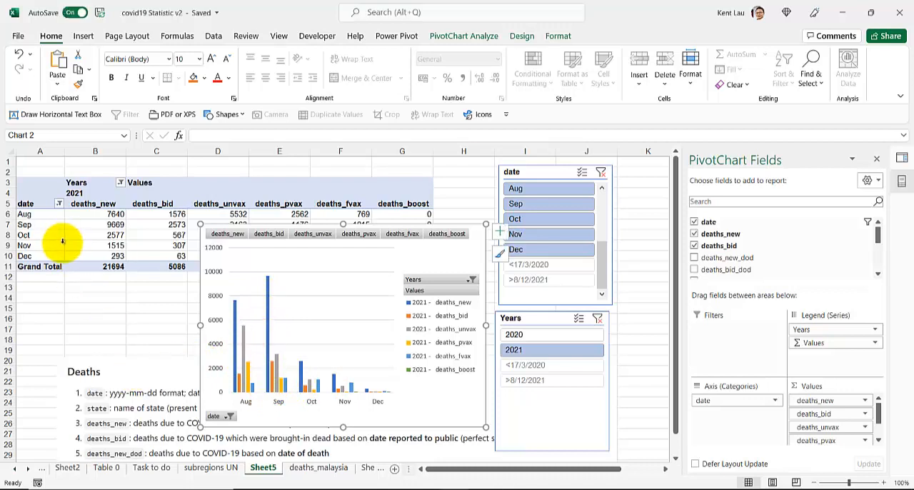
pyautogui.click(78, 224)
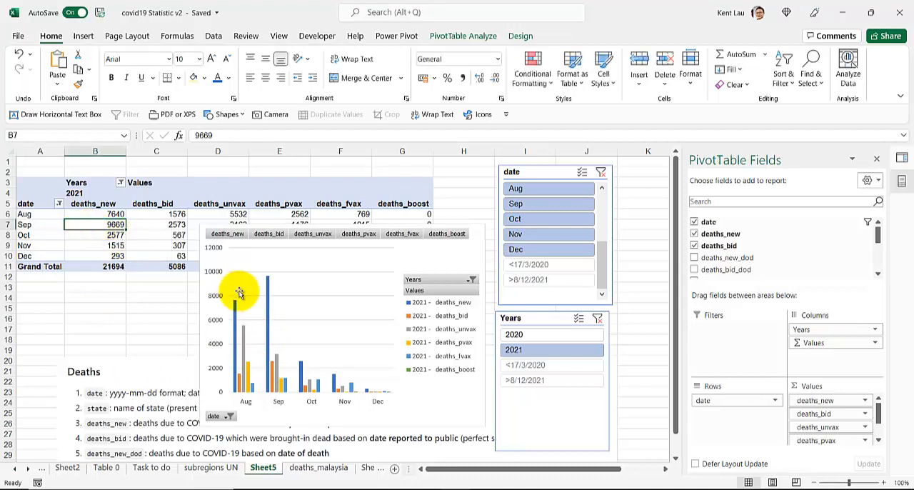
pyautogui.click(237, 263)
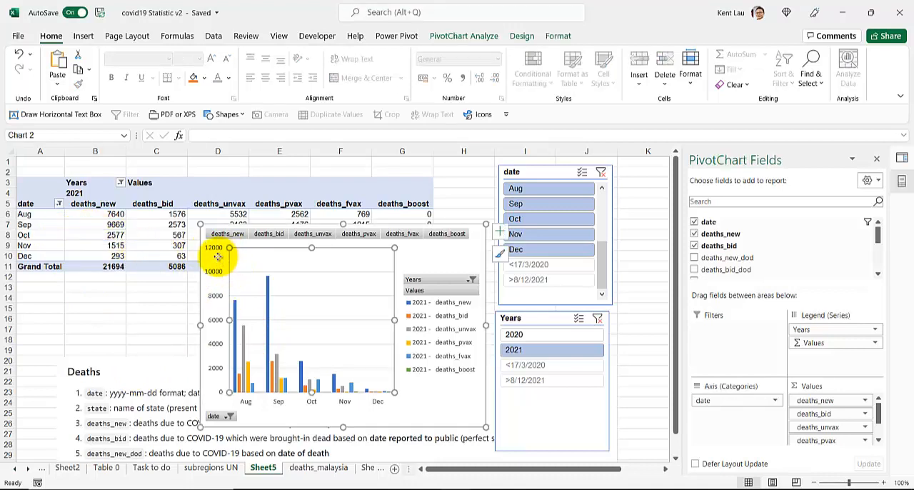
# Move the pivot chart below the pivot table's Grand Total row and widen it into column H
pyautogui.click(218, 257)
pyautogui.moveTo(448, 250)
pyautogui.mouseDown()
pyautogui.moveTo(323, 305)
pyautogui.moveTo(379, 306)
pyautogui.mouseUp()
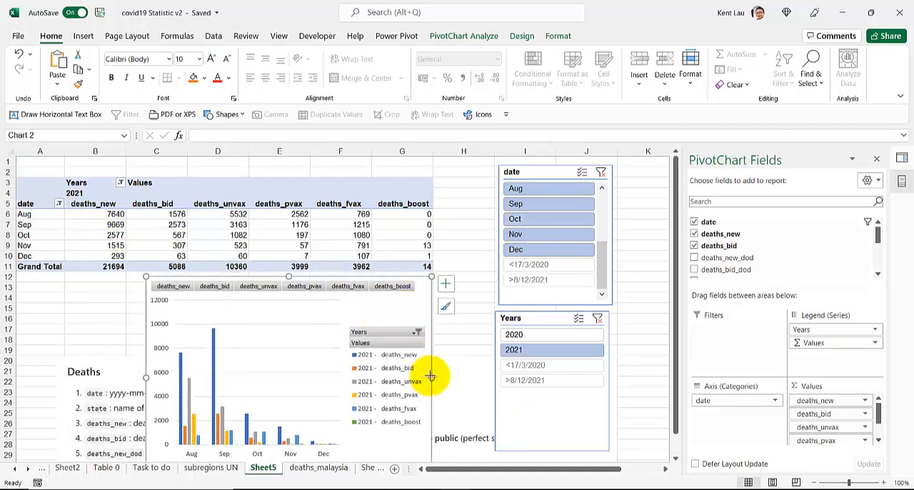
pyautogui.moveTo(431, 376); pyautogui.dragTo(477, 376)
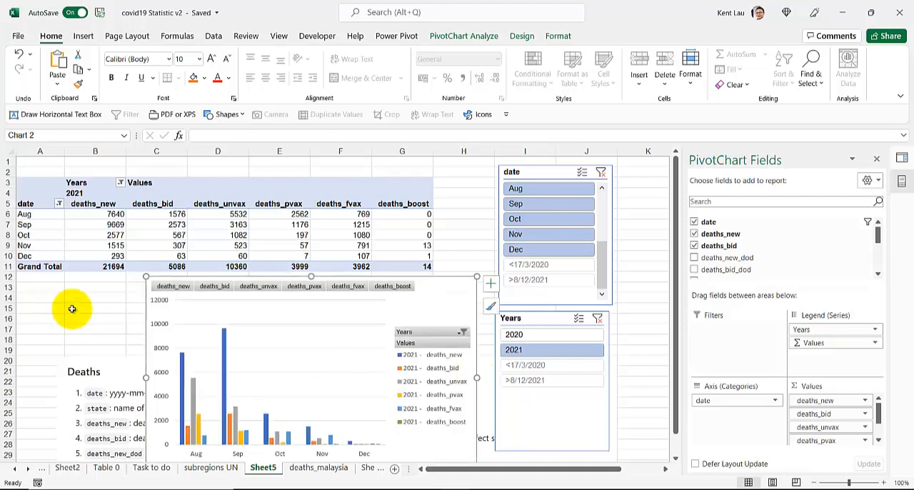
# Shift the pivot chart up over the table and read the deaths_pvax and deaths_fvax definitions beneath it
pyautogui.moveTo(183, 368)
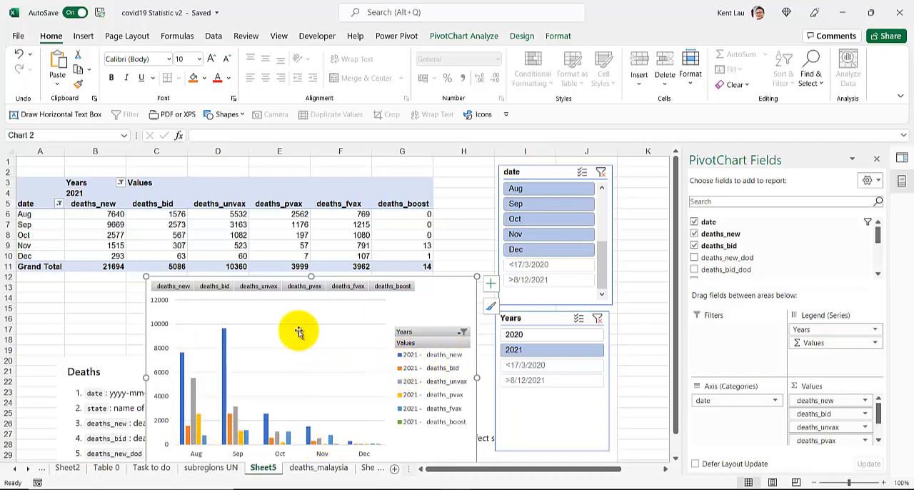
pyautogui.moveTo(447, 293); pyautogui.dragTo(445, 198)
pyautogui.scroll(-2, 118, 350)
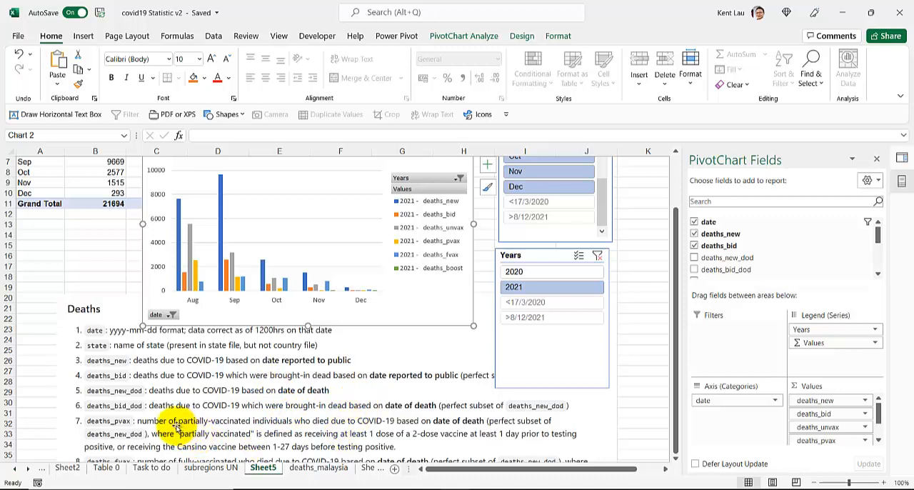
pyautogui.scroll(-1, 177, 424)
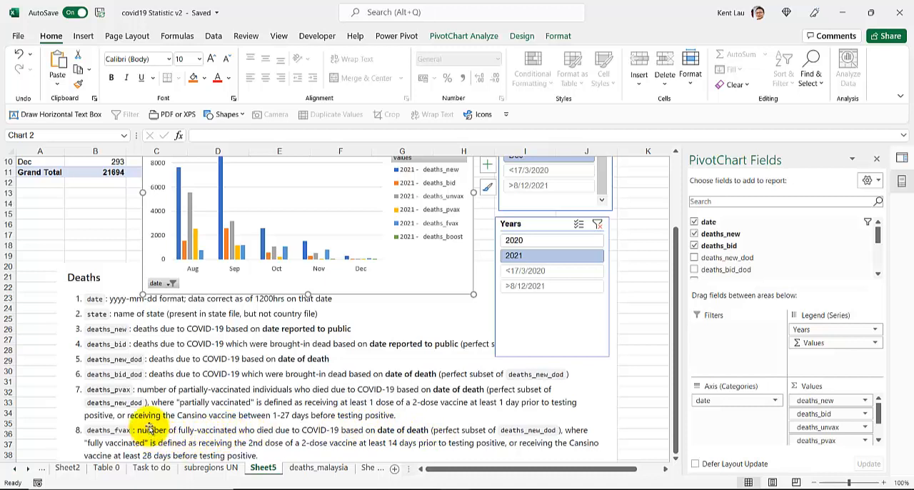
pyautogui.scroll(3, 146, 424)
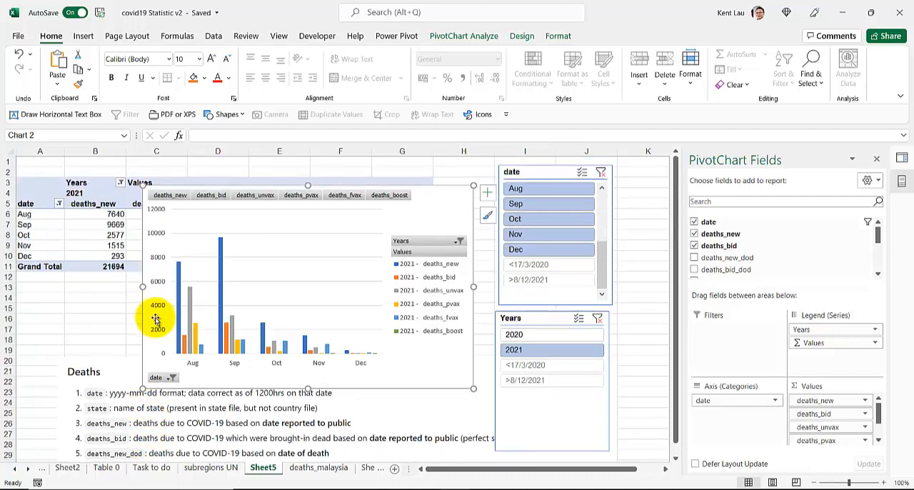
# Move the pivot chart back below the Grand Total row and enlarge it slightly into column H
pyautogui.moveTo(151, 347); pyautogui.dragTo(135, 427)
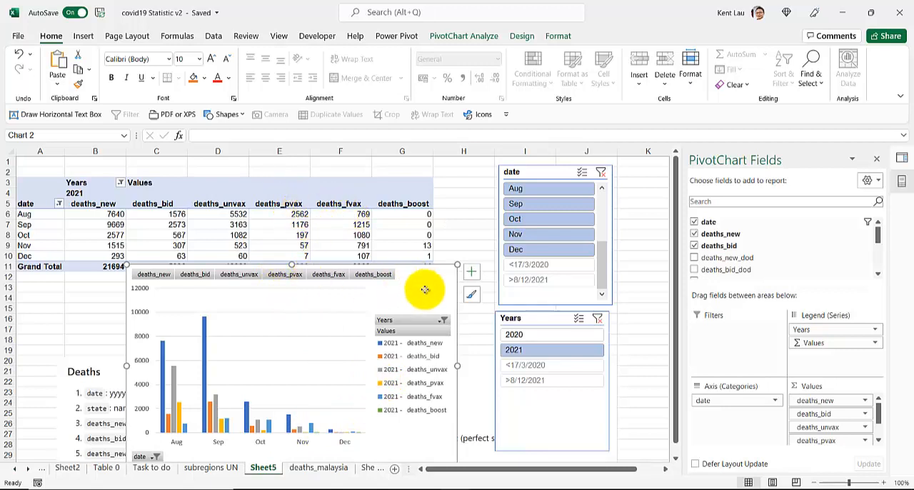
pyautogui.moveTo(424, 290); pyautogui.dragTo(410, 298)
pyautogui.click(348, 244)
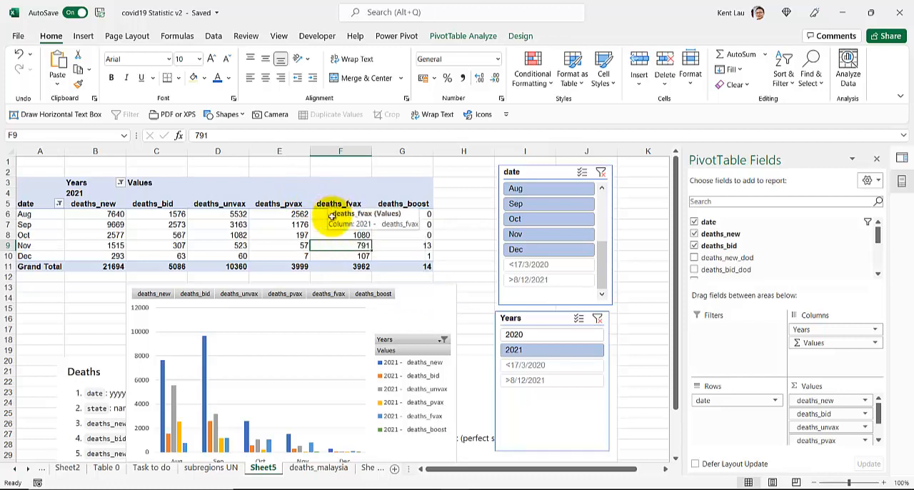
pyautogui.click(435, 307)
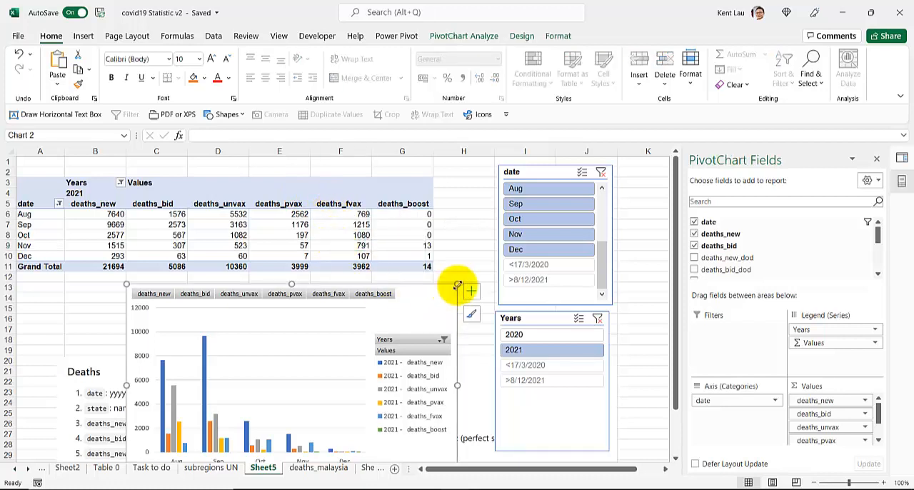
pyautogui.moveTo(458, 285); pyautogui.dragTo(478, 279)
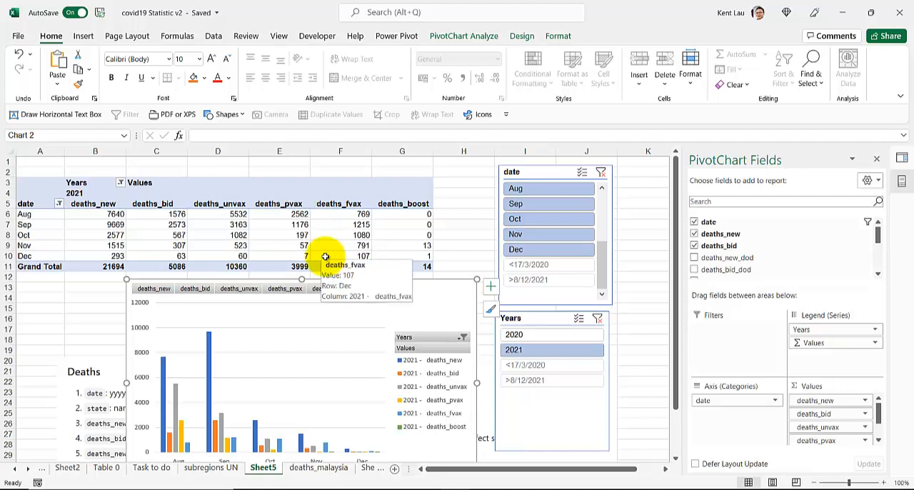
# Look through the pivot field list and the date row field's options for a way to show daily dates
pyautogui.click(325, 255)
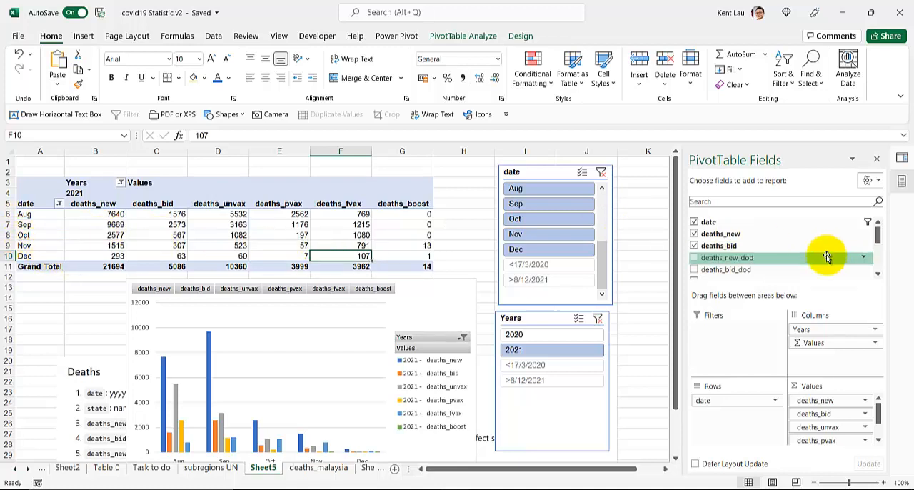
pyautogui.moveTo(43, 254); pyautogui.dragTo(57, 214)
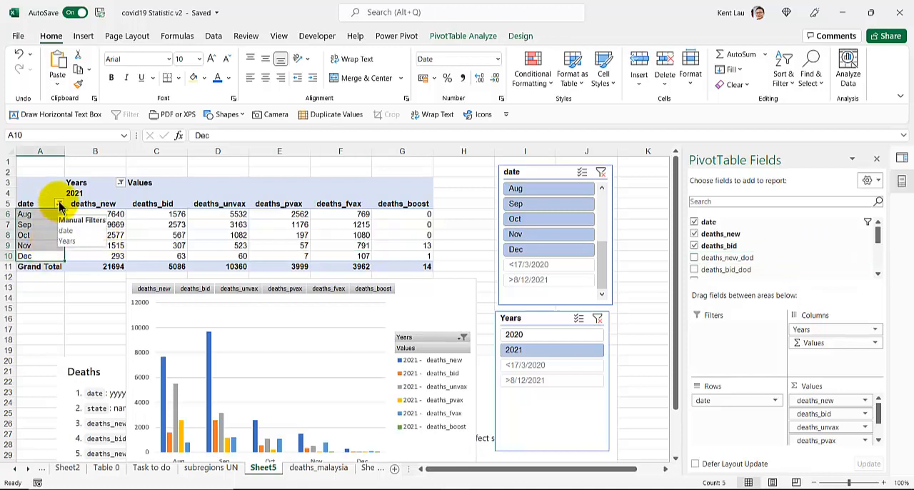
pyautogui.scroll(-5, 821, 243)
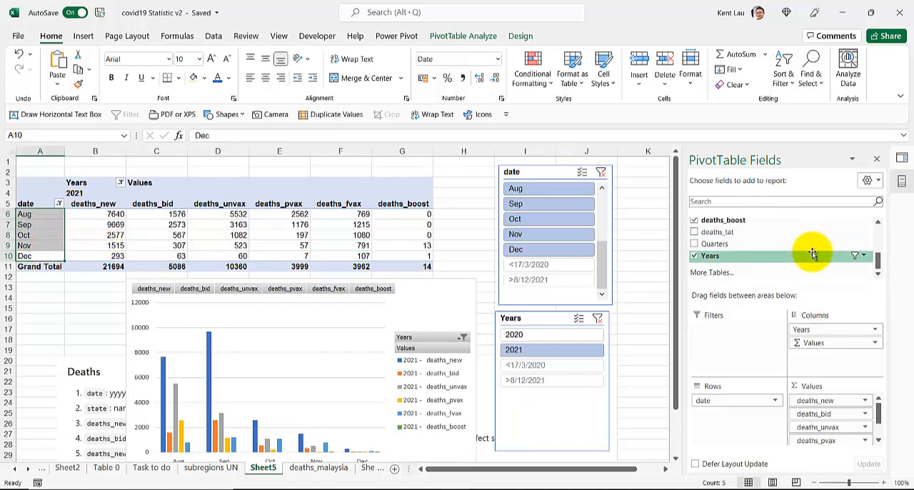
pyautogui.scroll(4, 812, 255)
pyautogui.scroll(-4, 812, 255)
pyautogui.scroll(4, 812, 255)
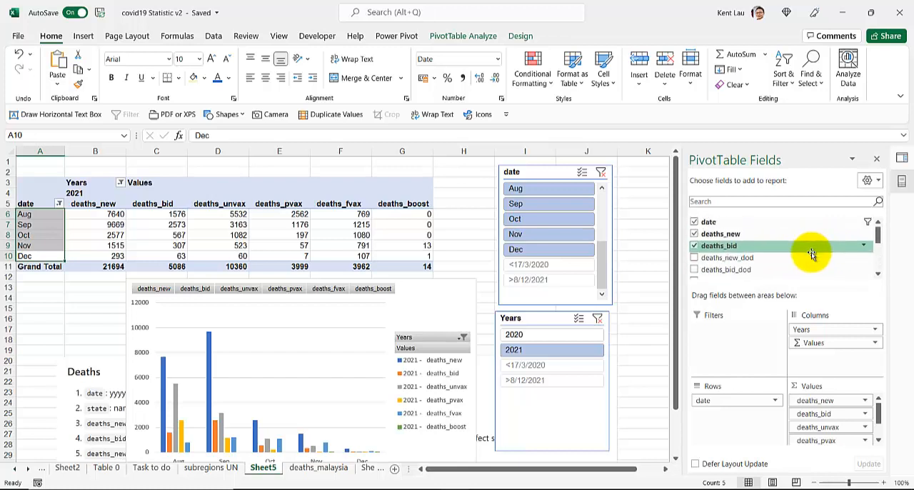
pyautogui.click(718, 402)
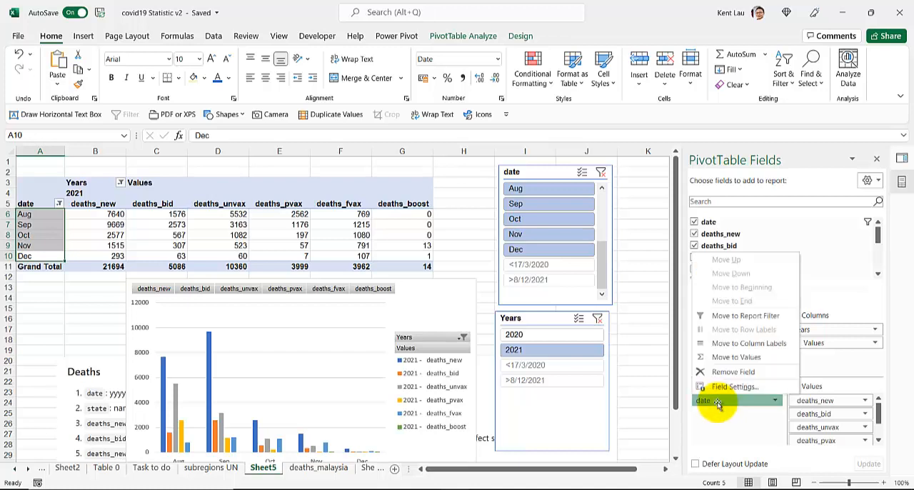
# Add Days to the date grouping of the row labels, alongside Months, Quarters and Years
pyautogui.click(36, 226)
pyautogui.rightClick(37, 227)
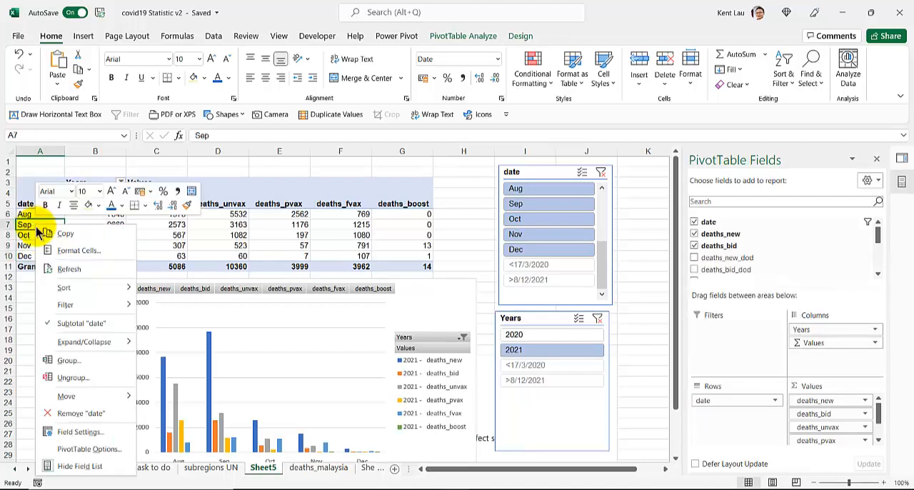
pyautogui.click(69, 361)
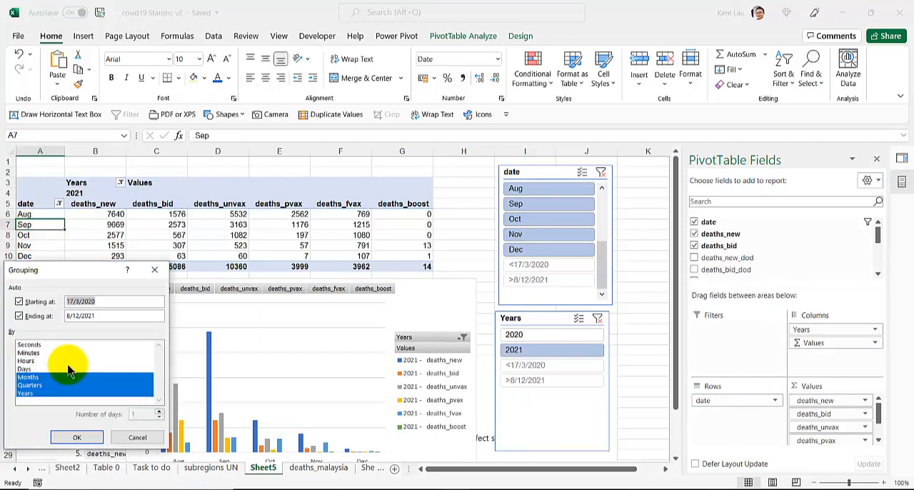
pyautogui.click(69, 369)
pyautogui.click(77, 438)
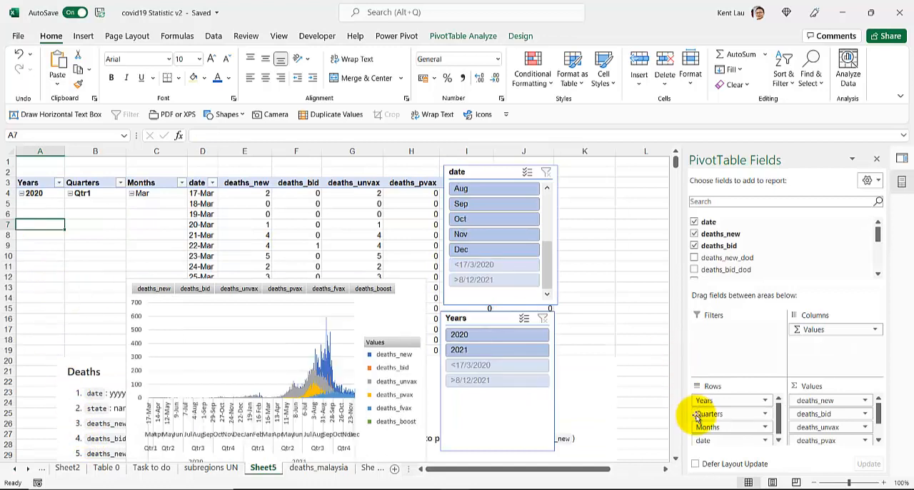
# Rearrange the pivot layout with Years in the columns and Months above date in the rows, leaving out Quarters
pyautogui.moveTo(703, 413); pyautogui.dragTo(631, 402)
pyautogui.moveTo(704, 402); pyautogui.dragTo(793, 348)
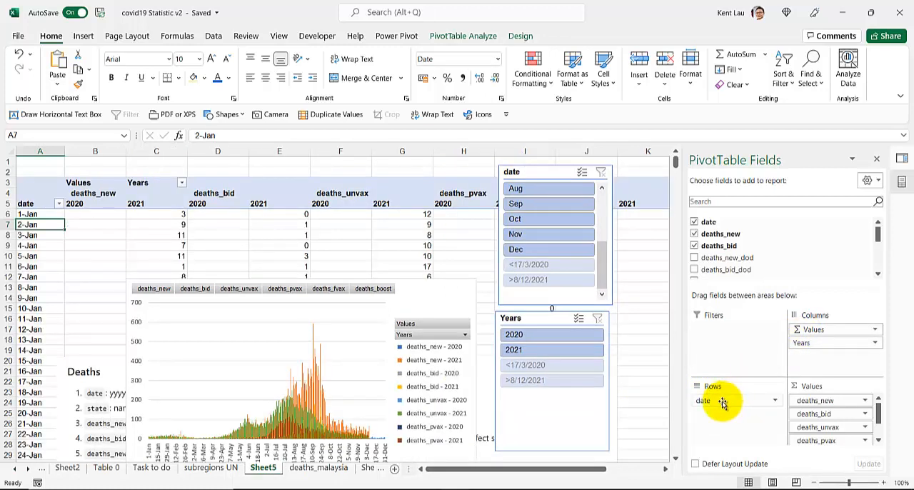
pyautogui.scroll(-3, 719, 241)
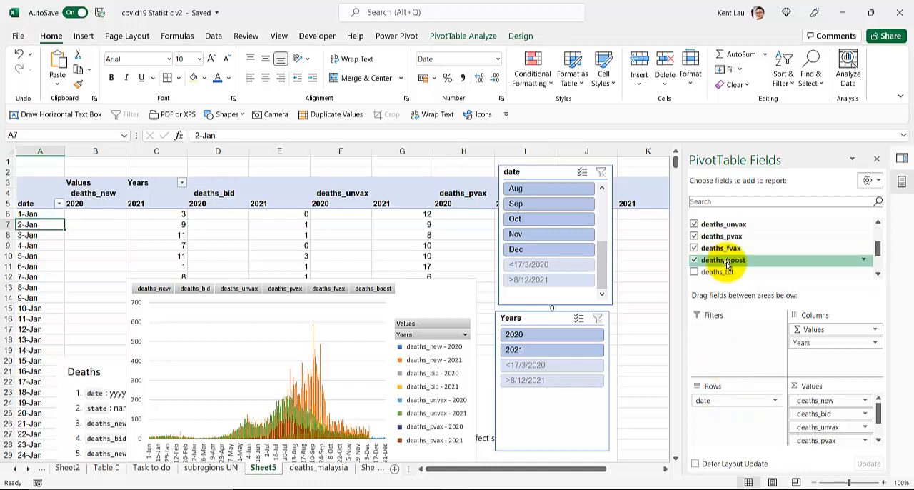
pyautogui.scroll(-3, 727, 260)
pyautogui.moveTo(727, 233); pyautogui.dragTo(726, 394)
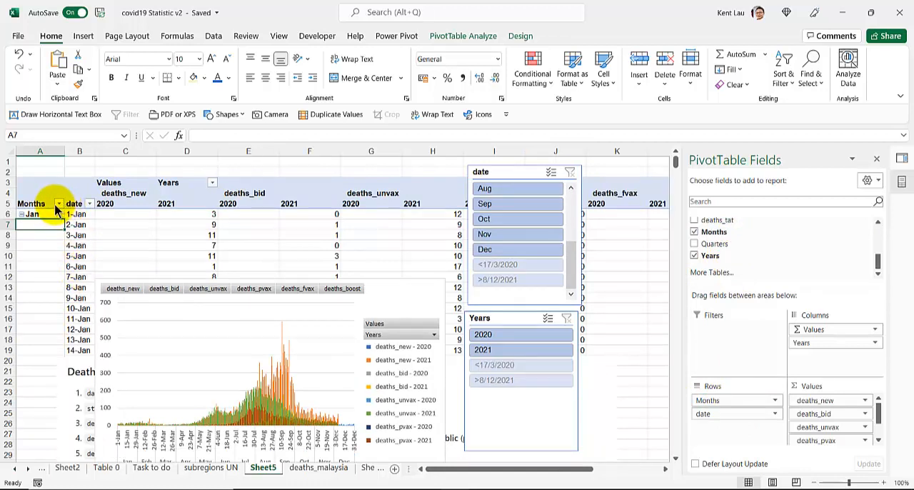
# Collapse the entire Months field in the pivot table and place Years above Values in the columns
pyautogui.rightClick(32, 214)
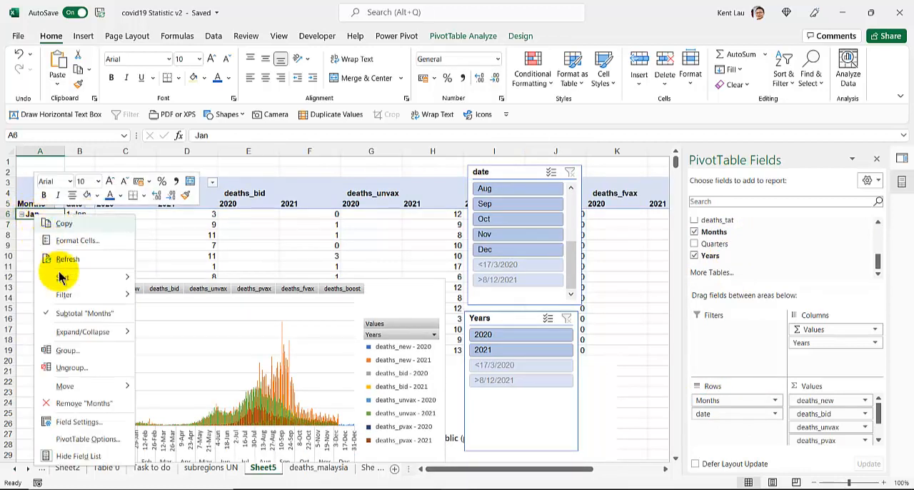
pyautogui.moveTo(72, 332)
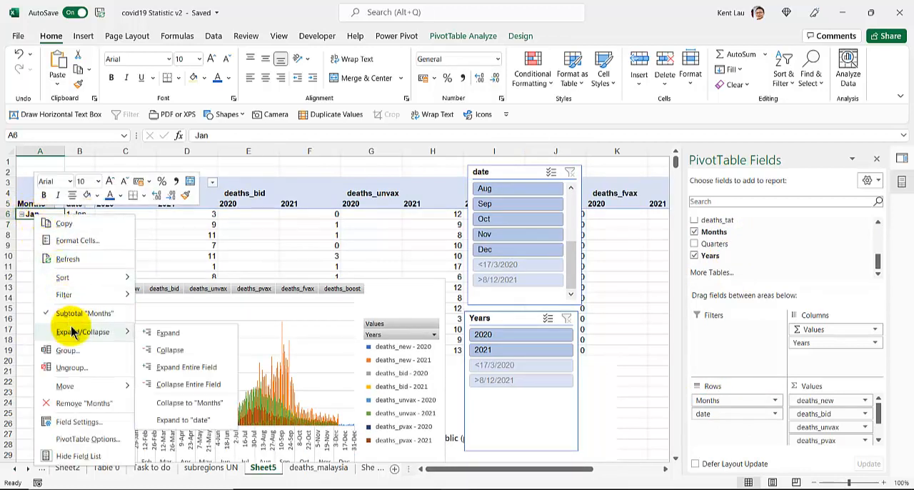
pyautogui.click(204, 385)
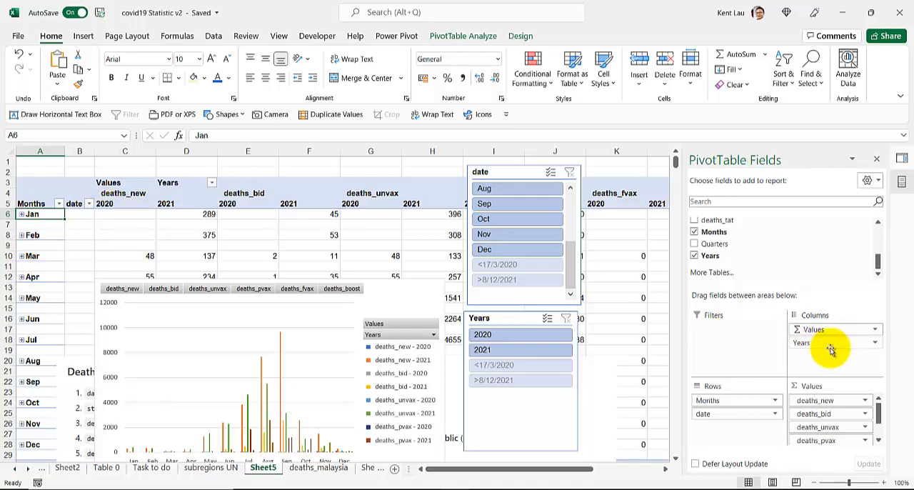
pyautogui.moveTo(823, 345); pyautogui.dragTo(817, 321)
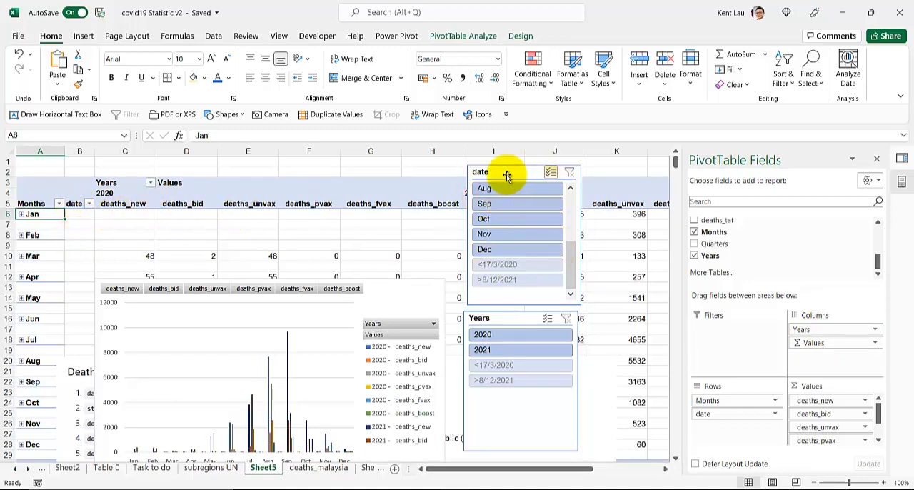
# Move the date slicer aside, filter it to Dec and expand that month into daily rows
pyautogui.moveTo(481, 171); pyautogui.dragTo(520, 162)
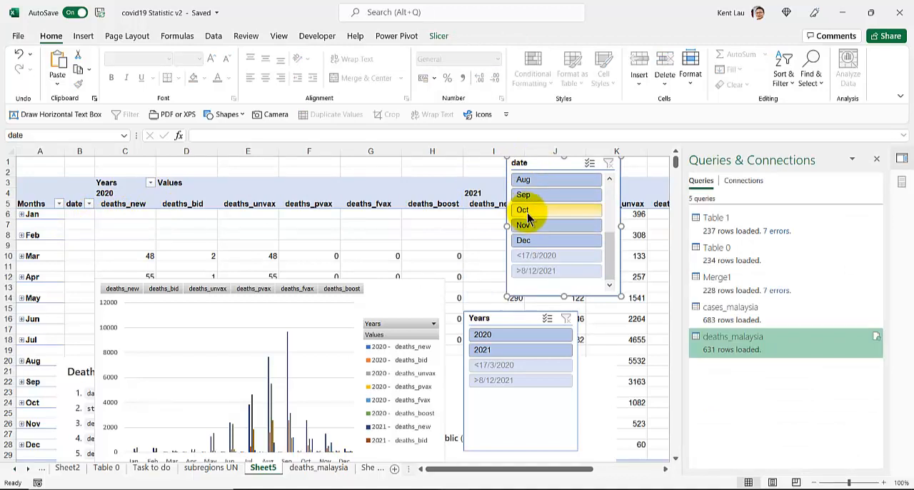
pyautogui.click(537, 240)
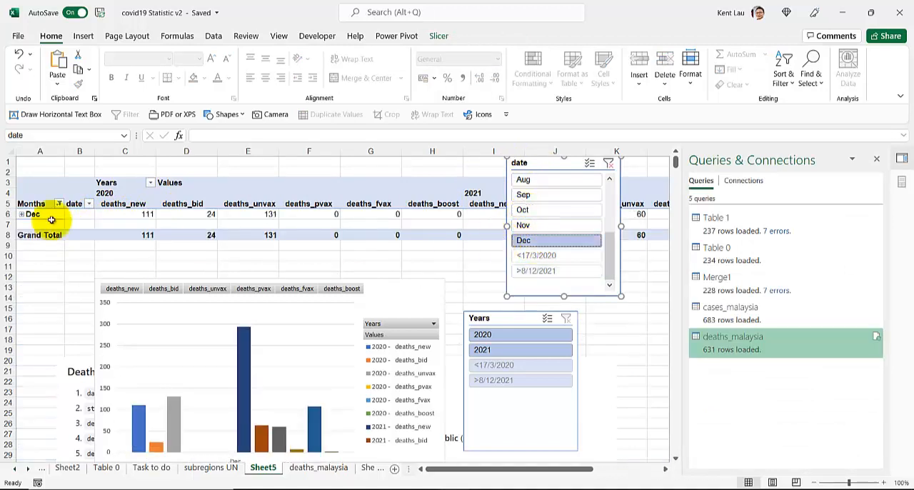
pyautogui.click(21, 214)
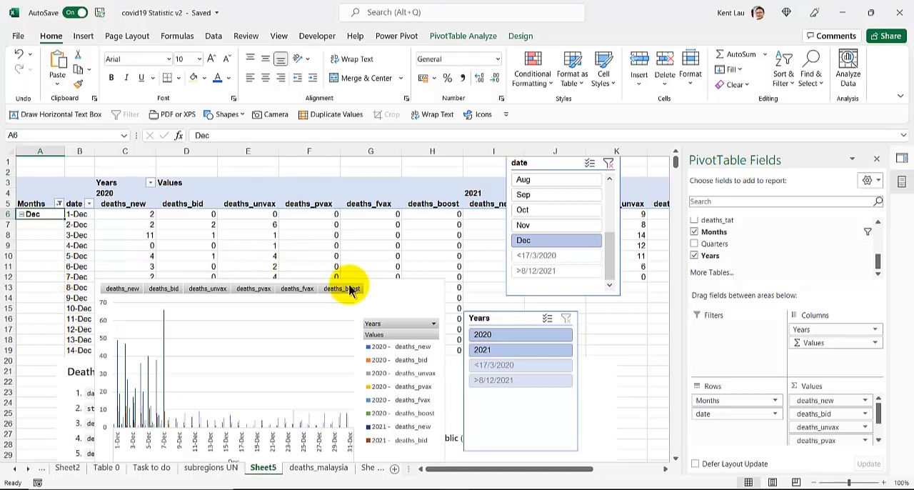
# Move the pivot chart down off the daily rows and filter the Years slicer to 2021
pyautogui.moveTo(387, 291); pyautogui.dragTo(382, 402)
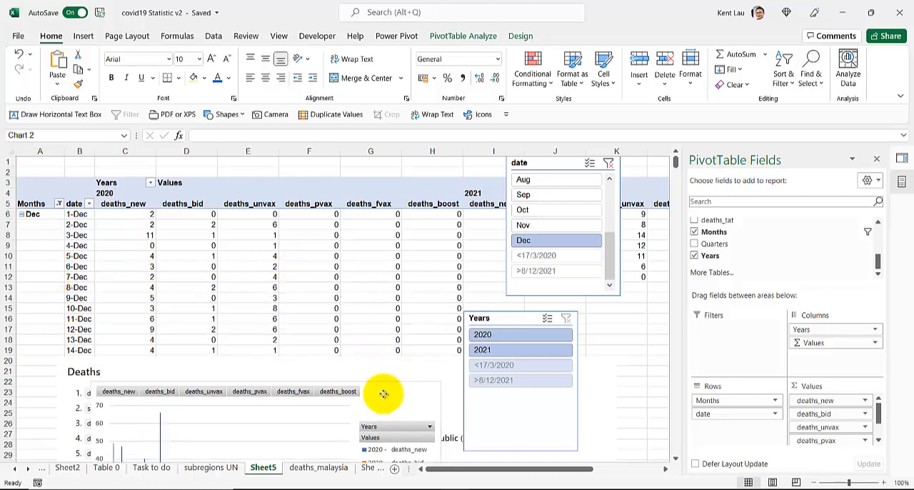
pyautogui.click(510, 355)
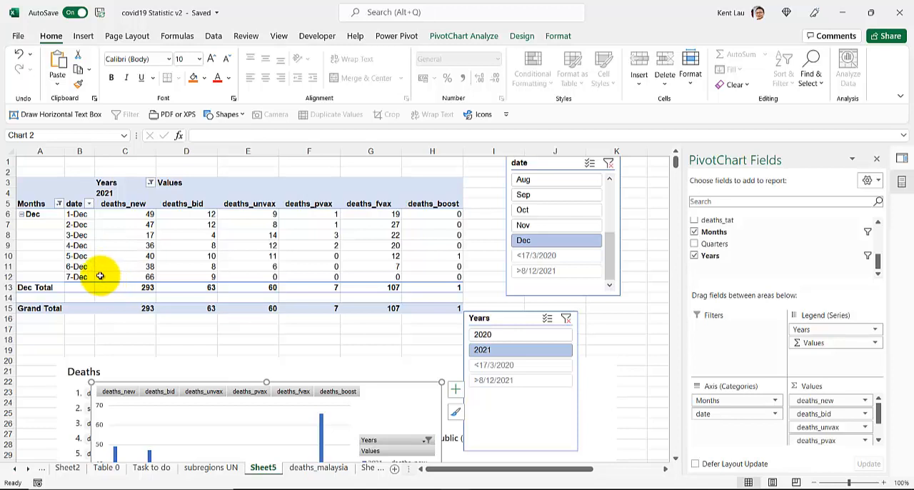
pyautogui.click(135, 277)
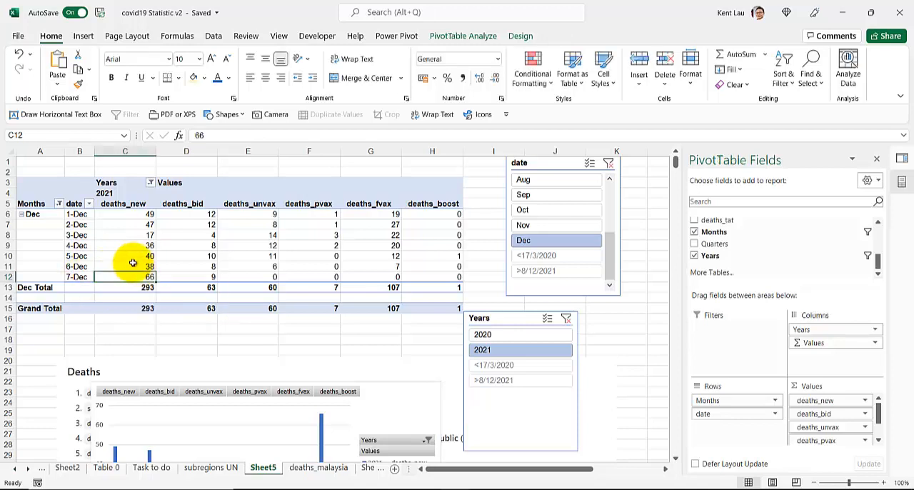
# Examine the 6-Dec and 7-Dec deaths by vaccination status in the daily rows of the pivot table
pyautogui.click(385, 277)
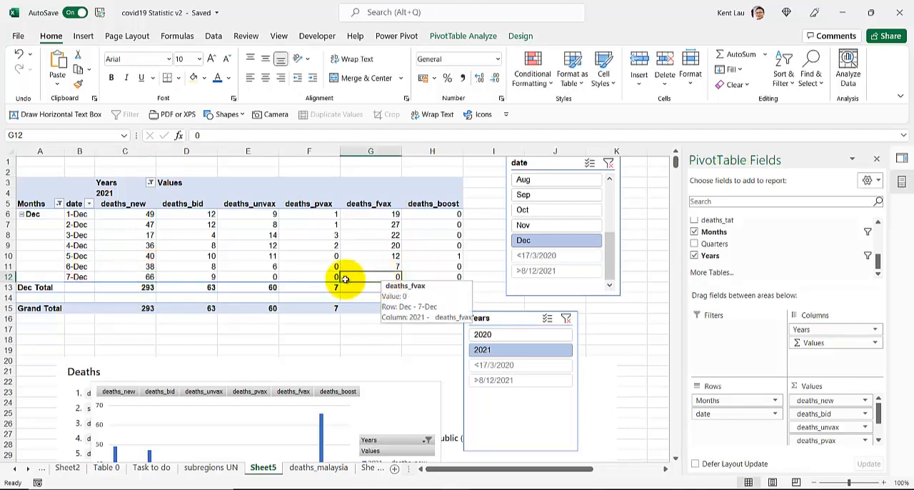
pyautogui.click(299, 278)
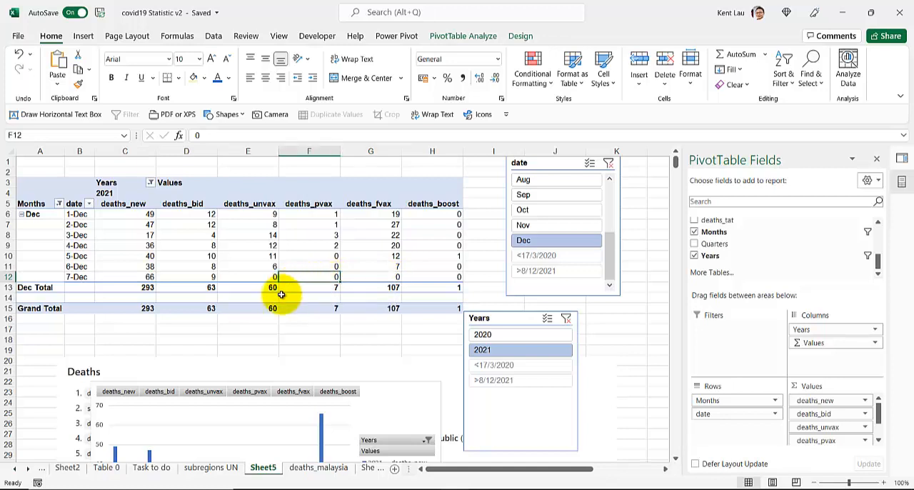
pyautogui.click(374, 264)
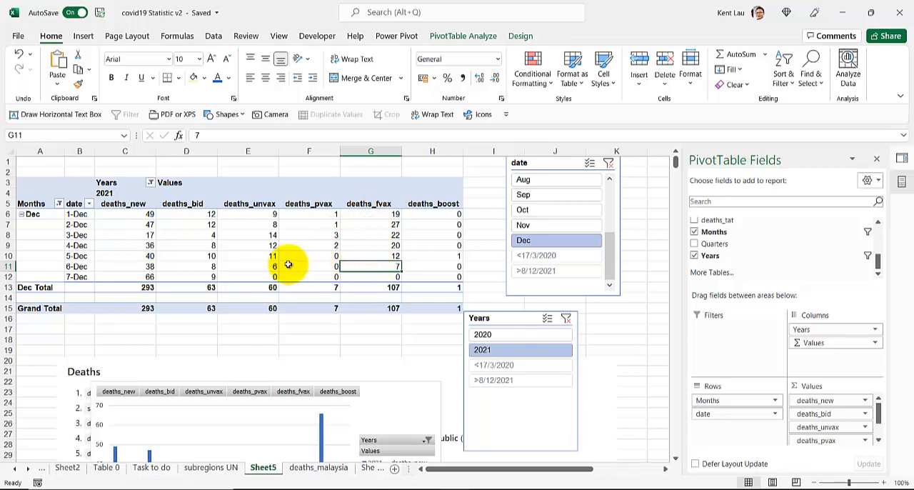
pyautogui.moveTo(117, 268)
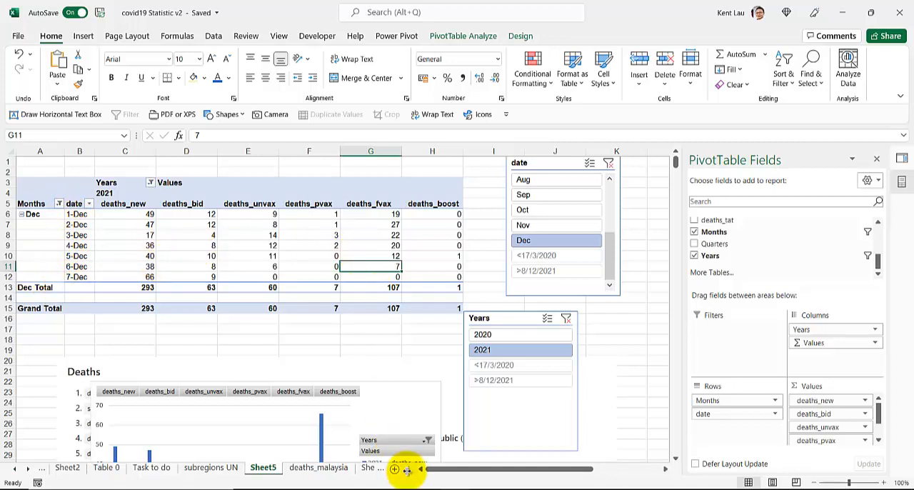
# Widen the sheet tab area and show the other sources available for getting external data
pyautogui.moveTo(406, 469); pyautogui.dragTo(511, 469)
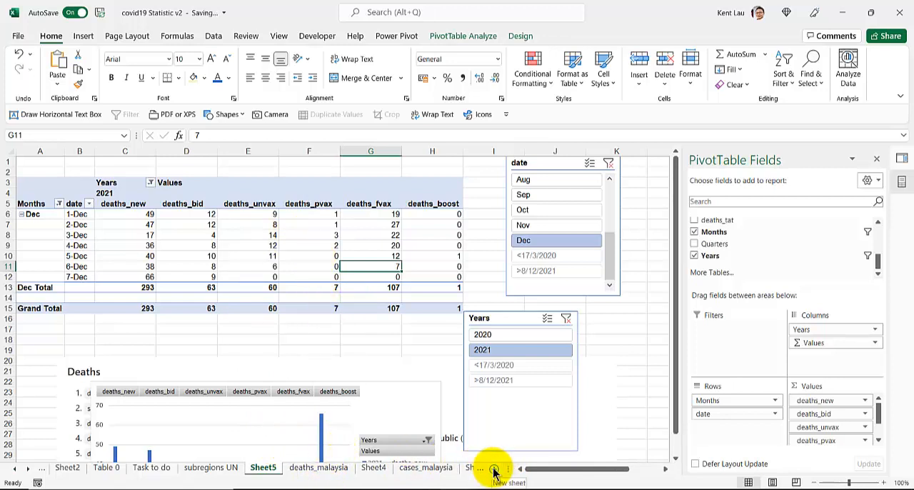
pyautogui.click(218, 37)
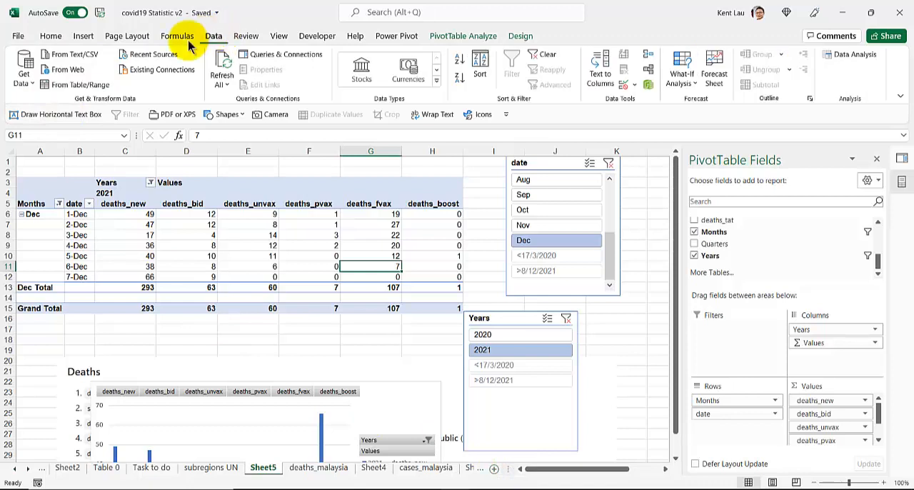
pyautogui.click(26, 80)
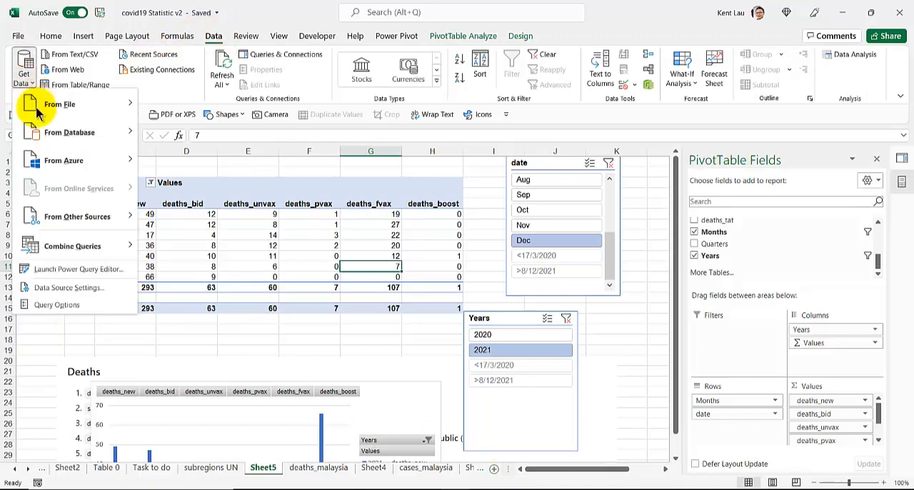
pyautogui.moveTo(64, 217)
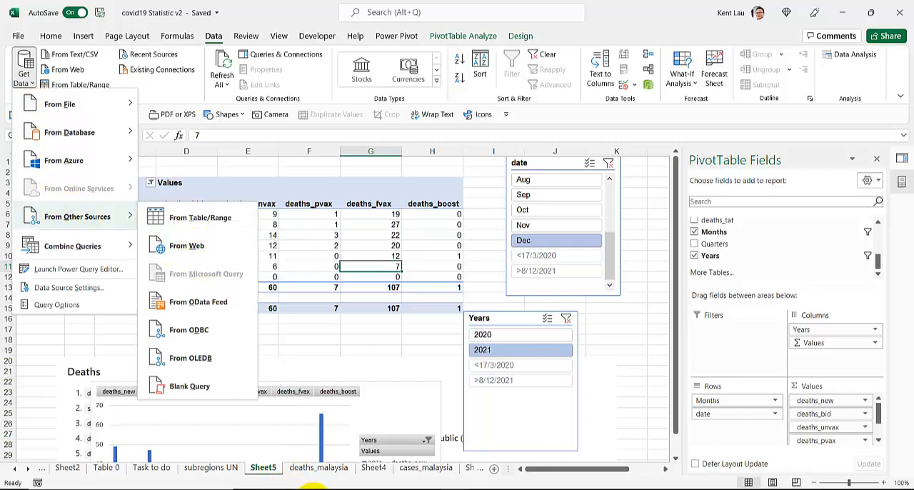
# Switch to the browser and open deaths_state.csv from the epidemic folder of the MoH-Malaysia covid19-public repository
pyautogui.click(312, 488)
pyautogui.scroll(3, 96, 193)
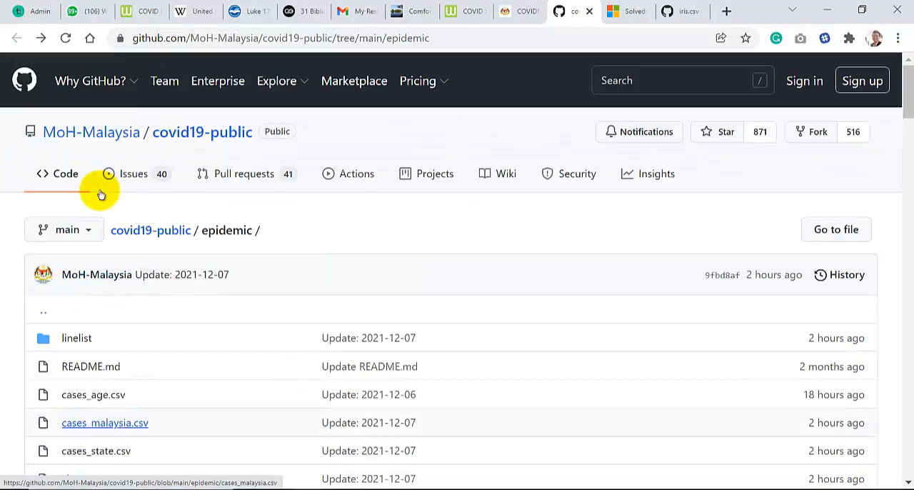
pyautogui.scroll(-3, 98, 194)
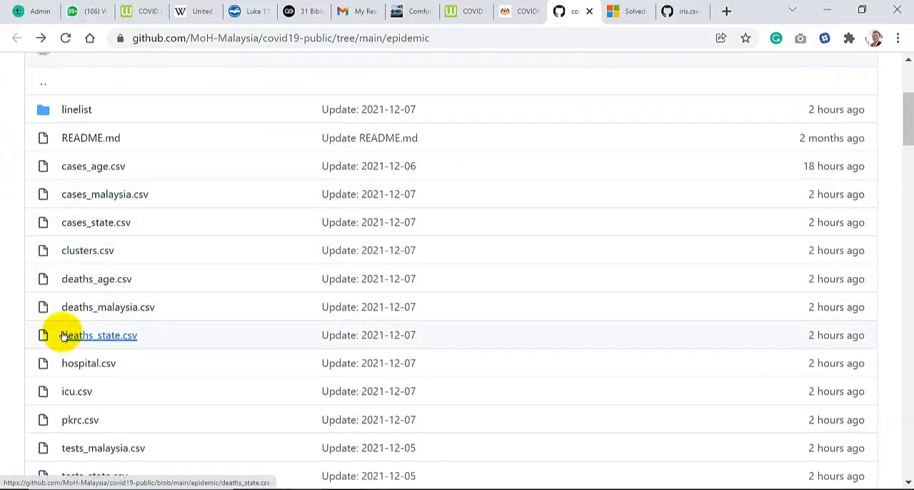
pyautogui.scroll(-3, 63, 335)
pyautogui.scroll(3, 65, 331)
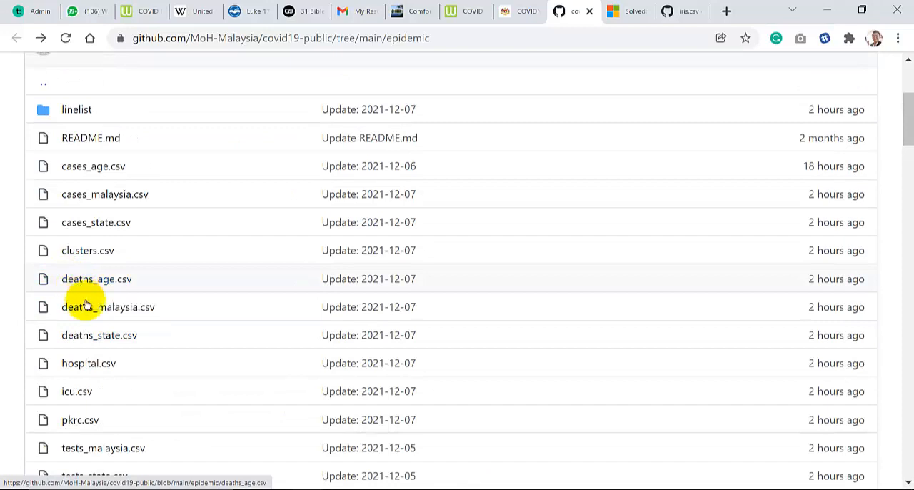
pyautogui.click(100, 338)
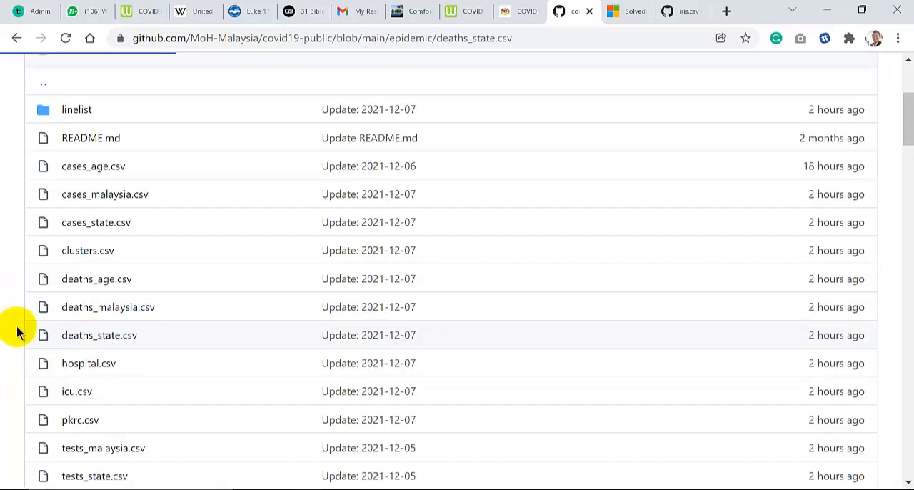
pyautogui.scroll(-4, 17, 333)
pyautogui.scroll(4, 17, 333)
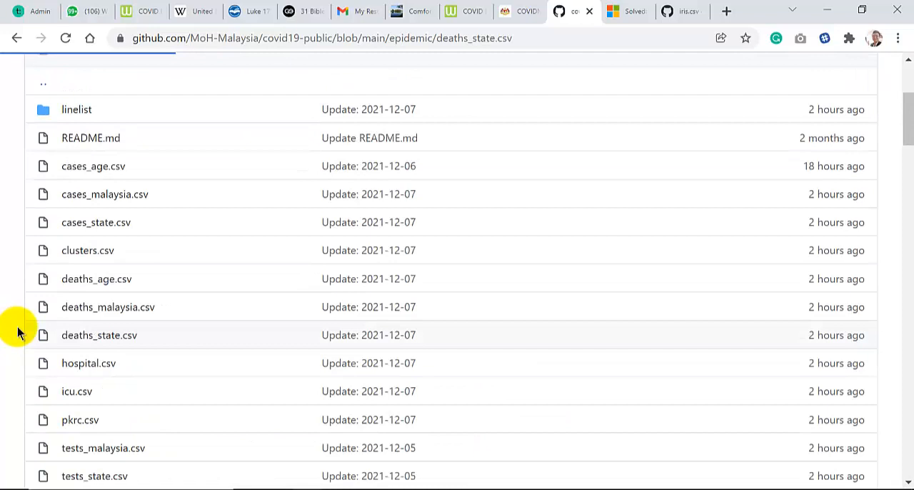
pyautogui.click(117, 343)
pyautogui.scroll(-2, 77, 337)
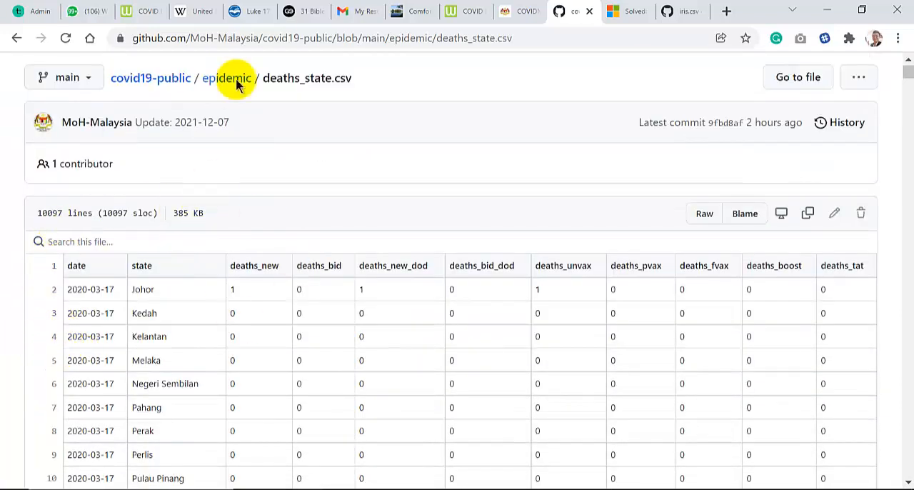
pyautogui.click(237, 46)
pyautogui.hotkey('ctrl', 'c')
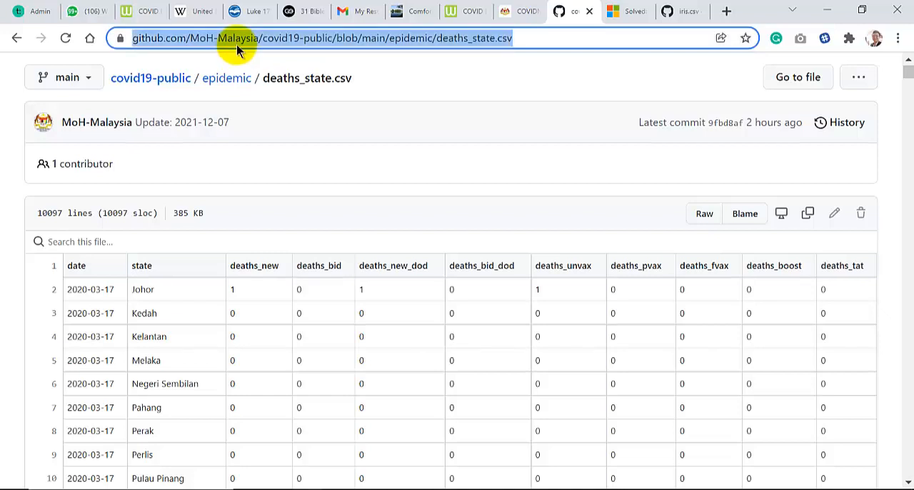
pyautogui.click(441, 487)
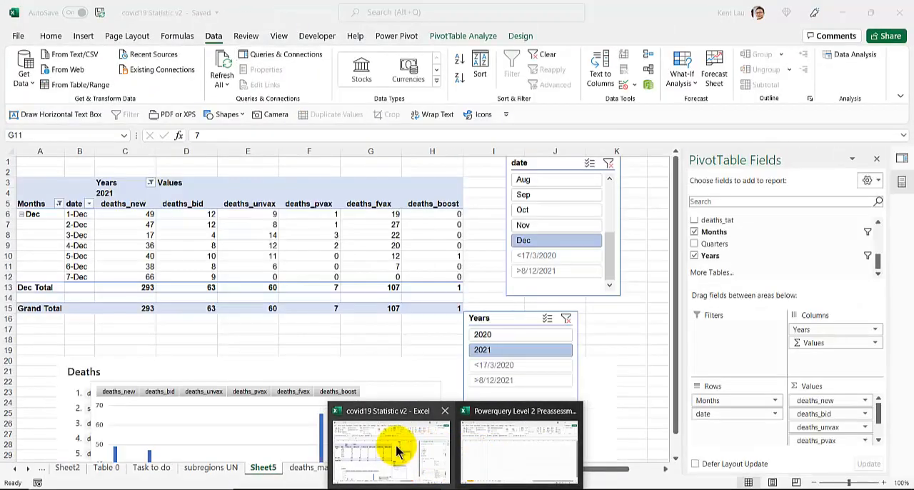
pyautogui.click(398, 447)
pyautogui.click(62, 72)
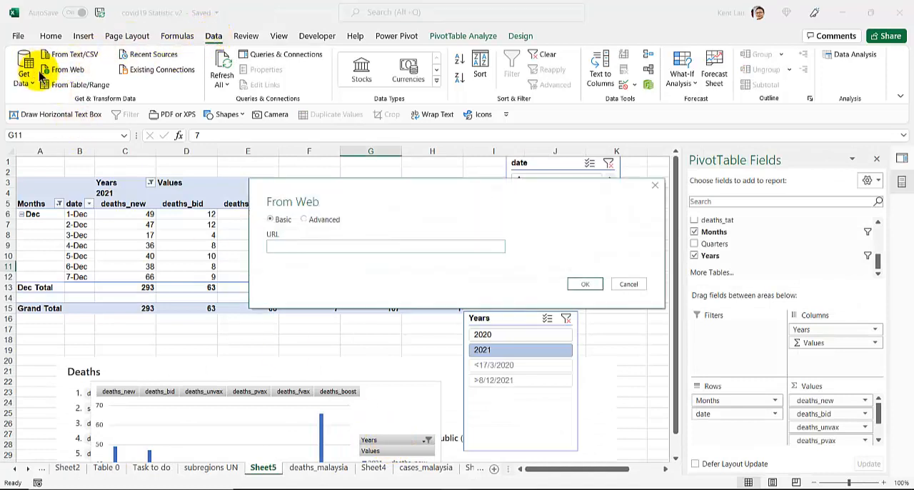
pyautogui.click(338, 247)
pyautogui.hotkey('ctrl', 'v')
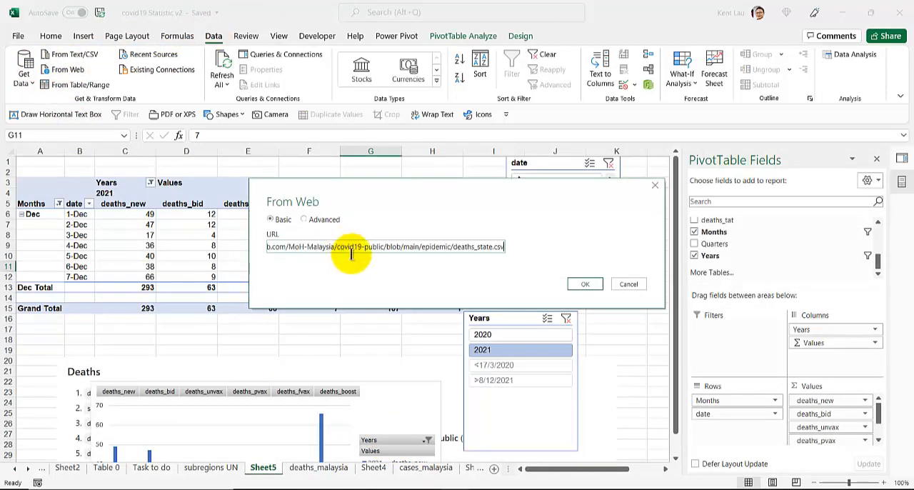
pyautogui.click(586, 284)
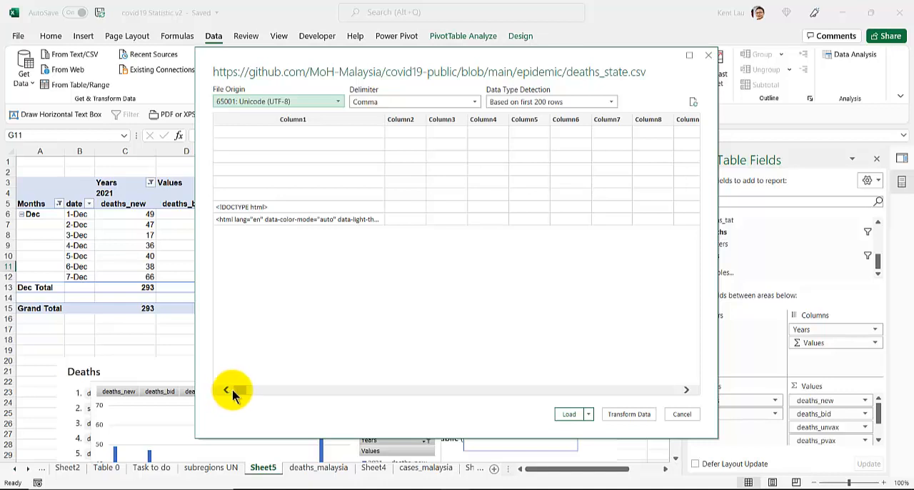
pyautogui.click(678, 418)
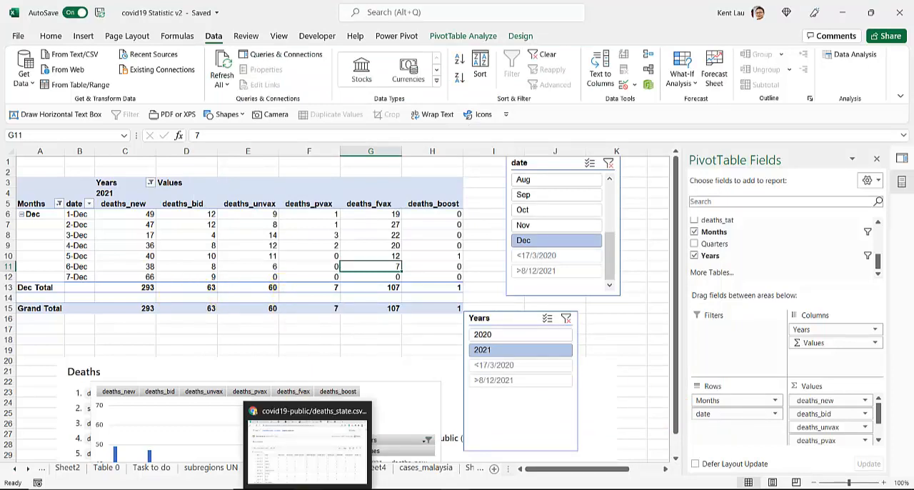
# Switch to the browser, show the raw version of deaths_state.csv and select its web address for copying
pyautogui.click(257, 436)
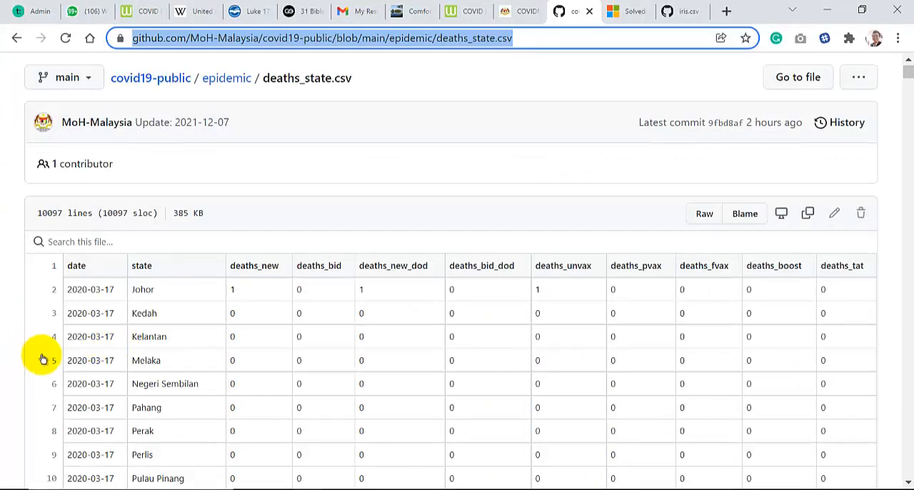
pyautogui.click(705, 215)
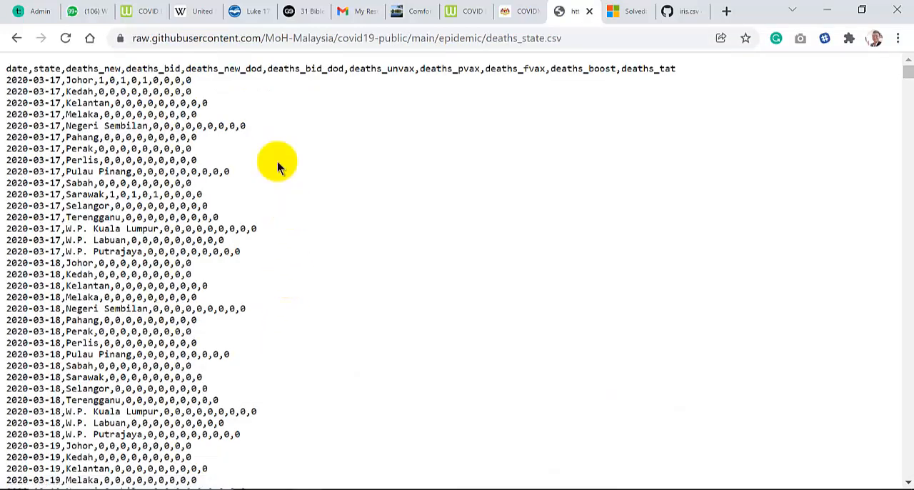
pyautogui.click(241, 38)
pyautogui.hotkey('ctrl', 'c')
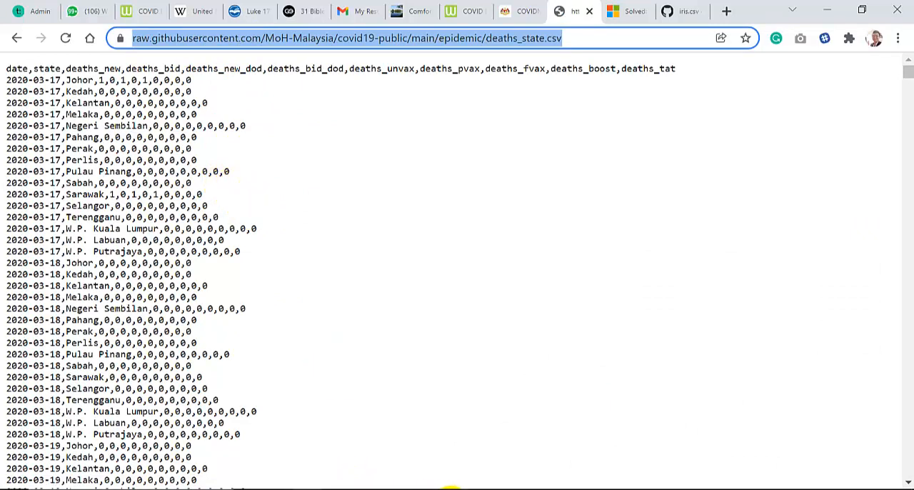
# Switch to Excel, import deaths_state.csv from its raw.githubusercontent.com web address and open it for transformation in Power Query
pyautogui.click(411, 474)
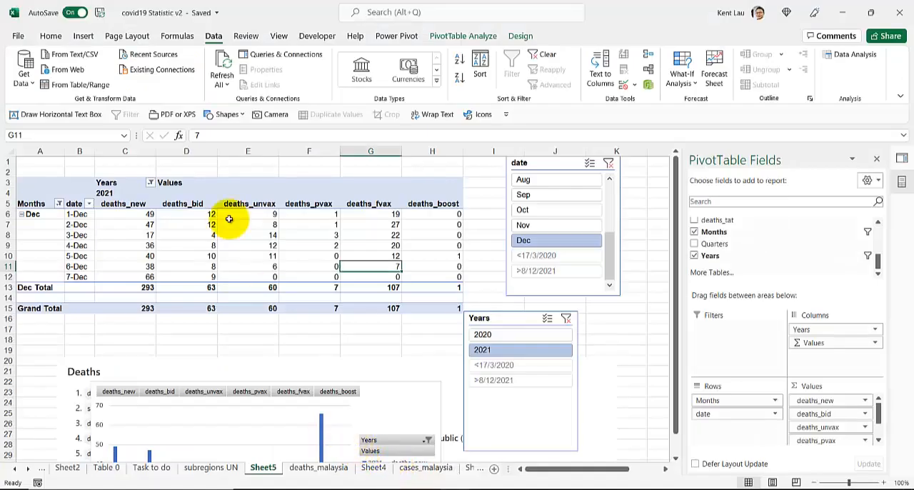
pyautogui.click(61, 70)
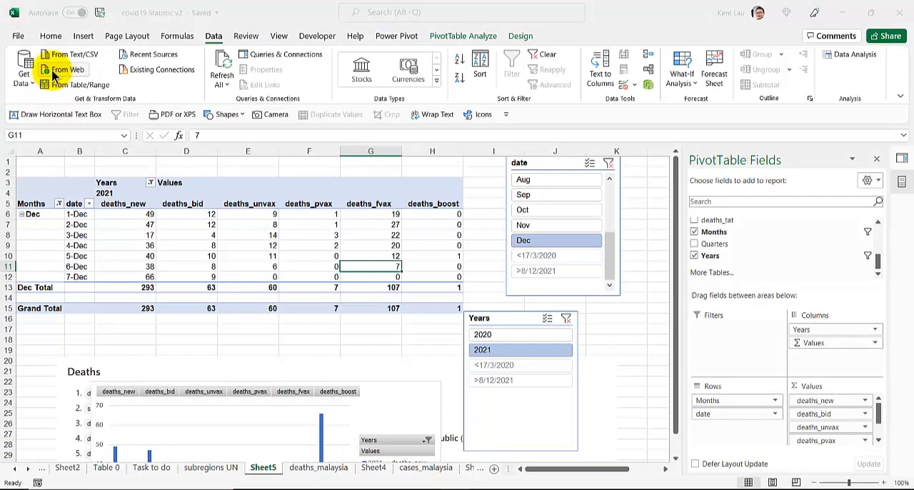
pyautogui.hotkey('ctrl', 'v')
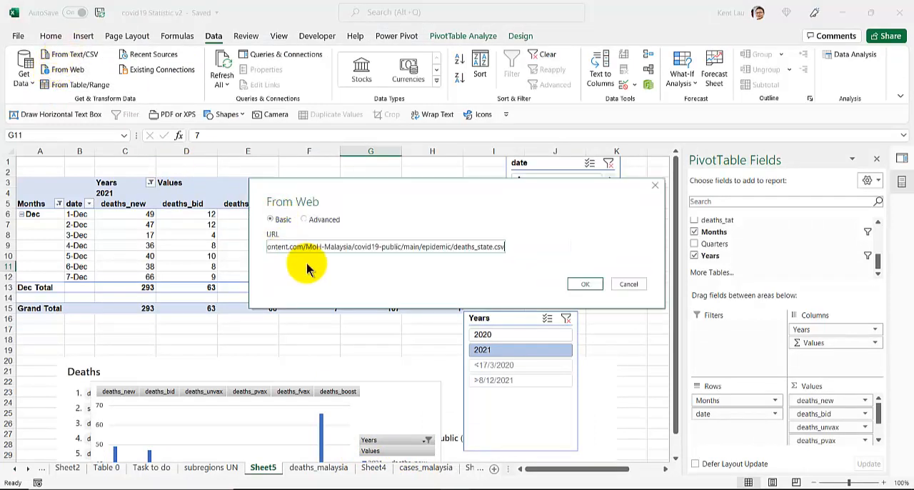
pyautogui.click(566, 286)
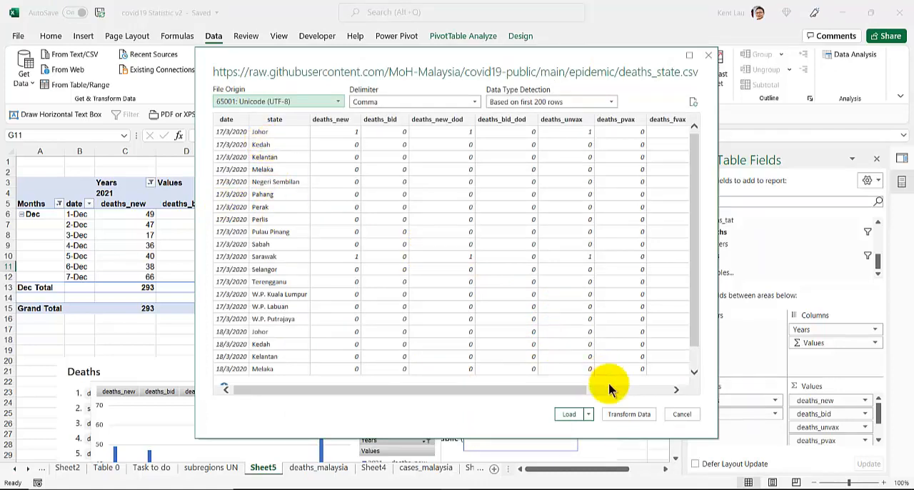
pyautogui.click(619, 418)
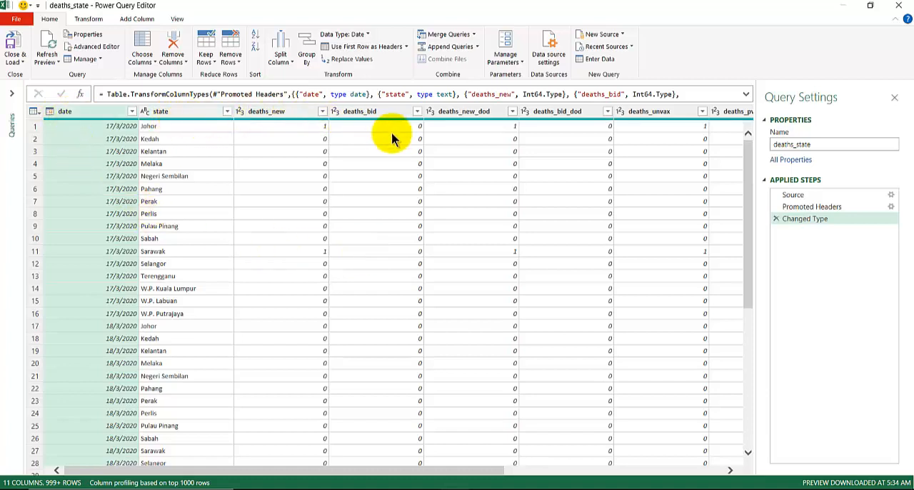
# Look over the columns of the deaths_state query and load it into the workbook as a table
pyautogui.moveTo(393, 471); pyautogui.dragTo(672, 482)
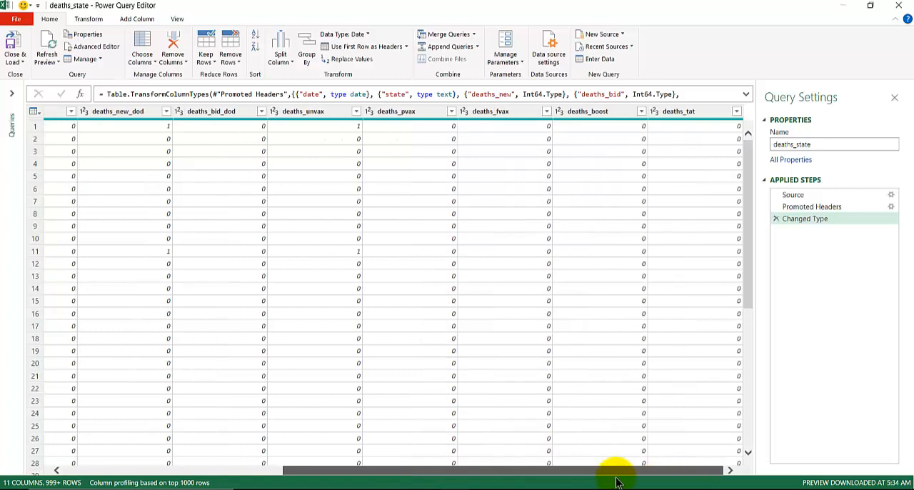
pyautogui.moveTo(612, 473); pyautogui.dragTo(62, 468)
pyautogui.click(21, 65)
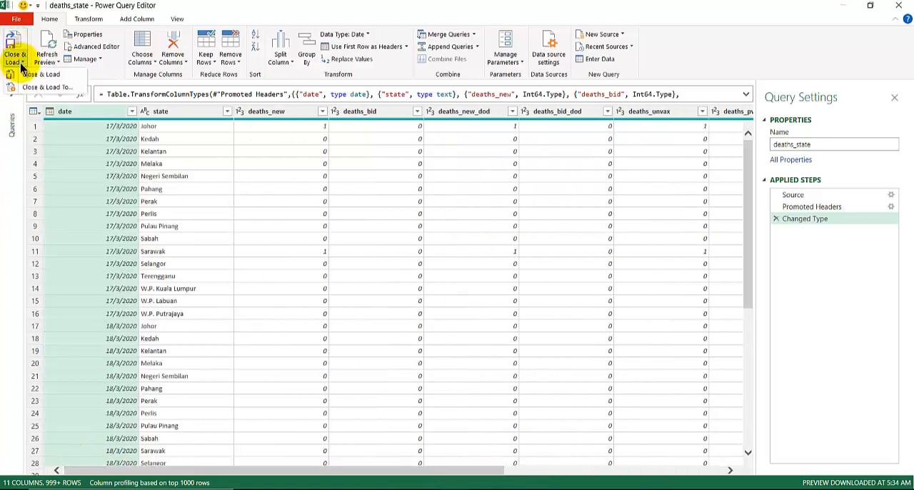
pyautogui.click(33, 75)
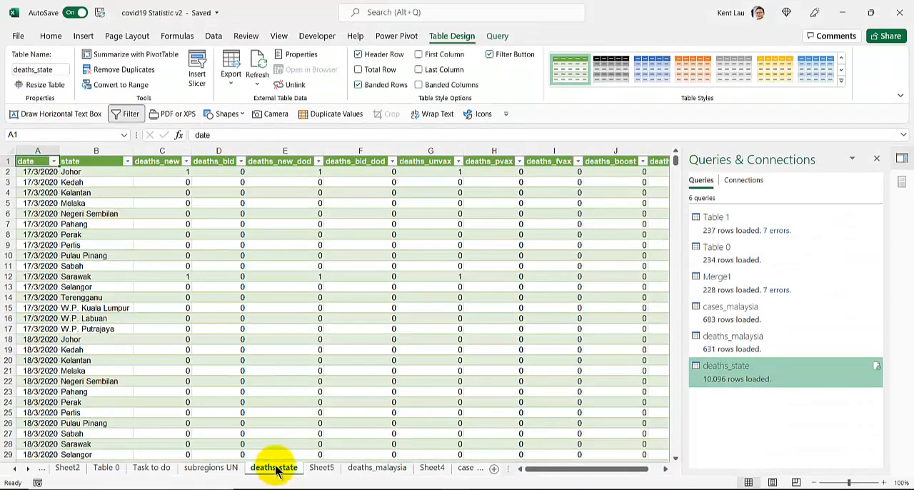
# Compare the deaths_malaysia table with deaths_state and narrow the Queries & Connections pane to reveal more columns
pyautogui.click(351, 475)
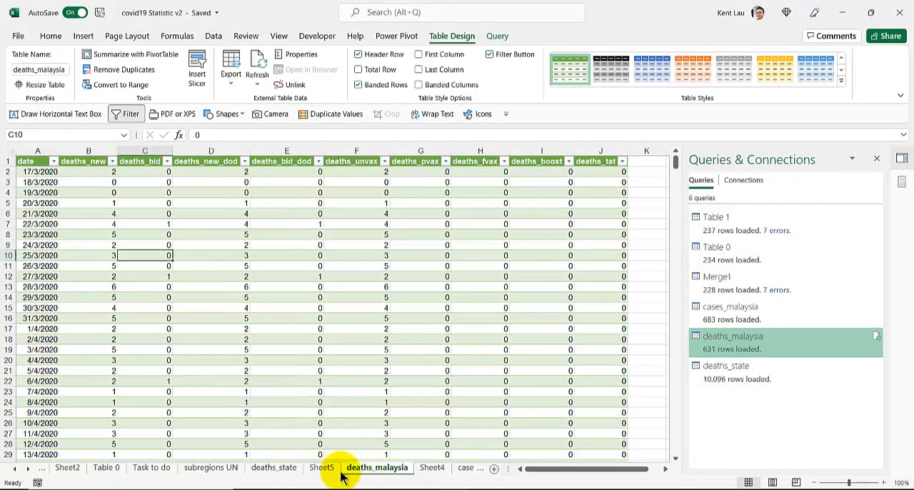
pyautogui.click(277, 470)
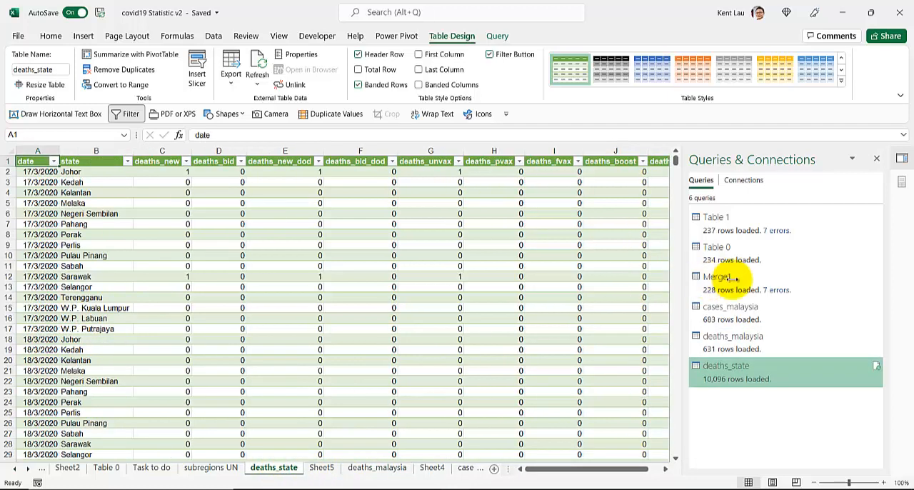
pyautogui.moveTo(732, 279); pyautogui.dragTo(768, 279)
# Filter the date column of the deaths_state table to December 2020 and look over the remaining rows
pyautogui.click(53, 160)
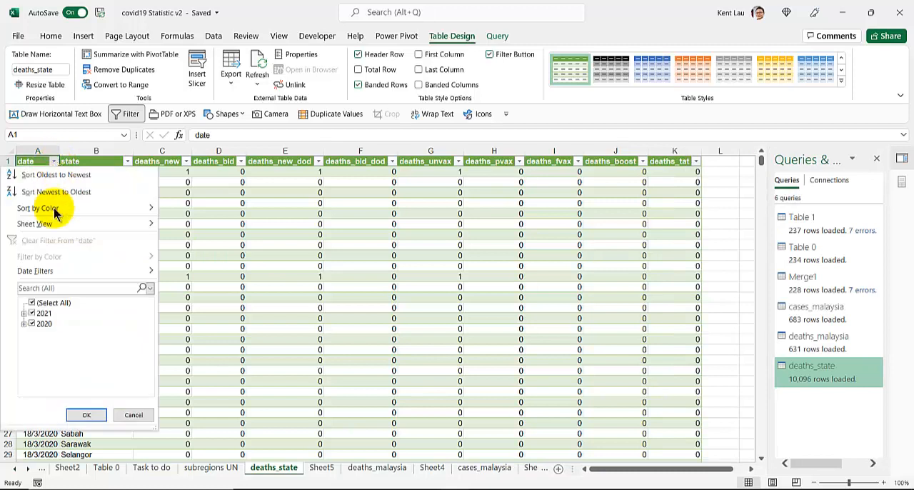
pyautogui.click(32, 303)
pyautogui.click(24, 323)
pyautogui.scroll(-2, 37, 386)
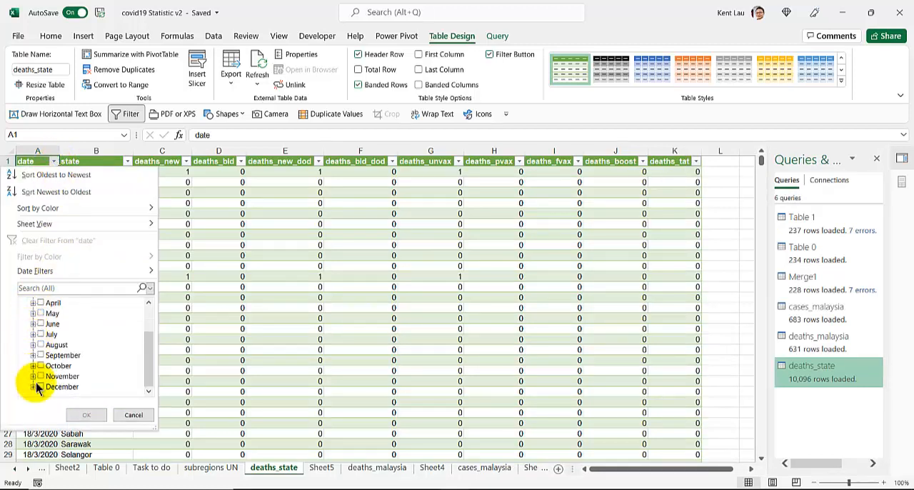
pyautogui.click(84, 414)
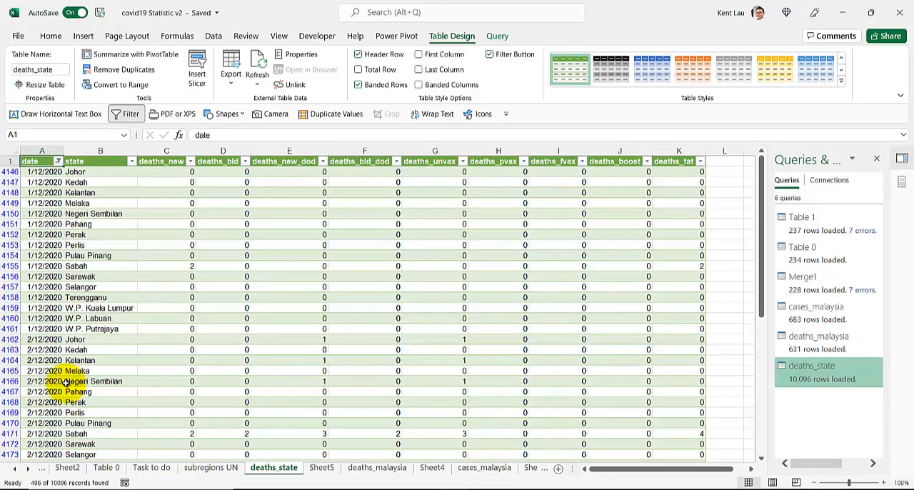
pyautogui.scroll(-3, 66, 378)
pyautogui.scroll(3, 67, 302)
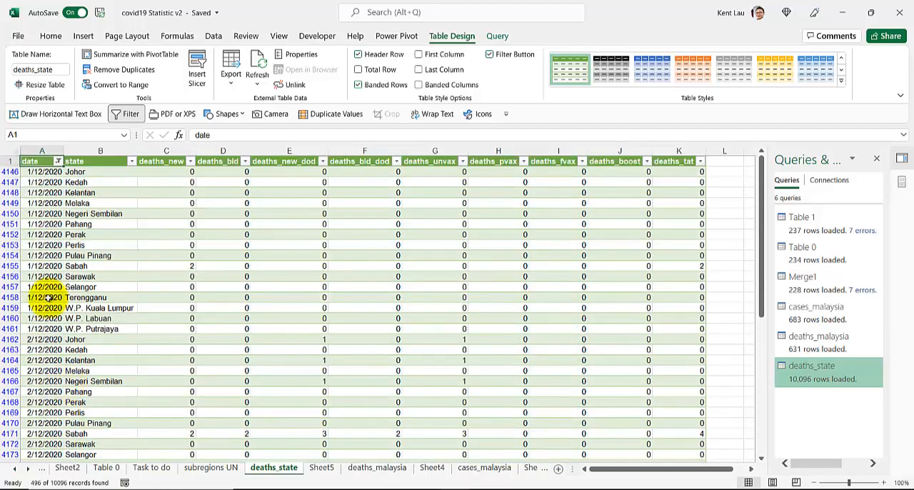
# Filter the date column of the deaths_state table to December 2021 only, with 2020 excluded, and look over the rows
pyautogui.click(58, 161)
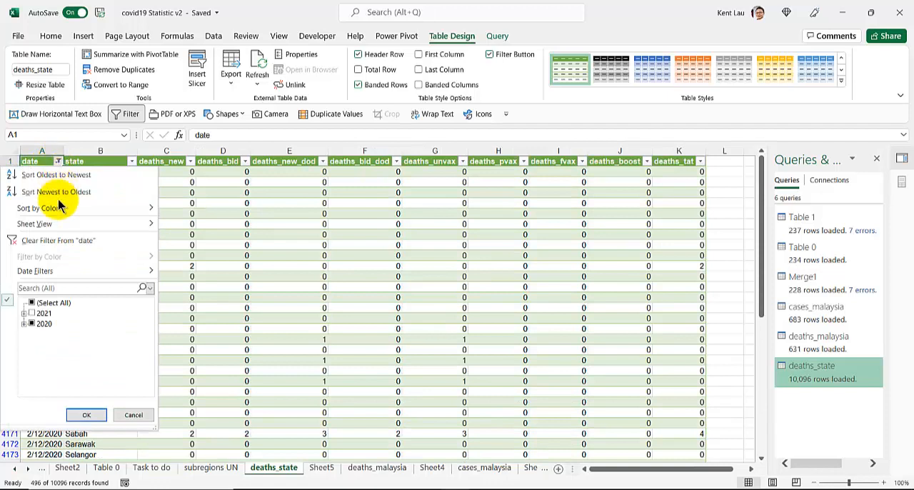
pyautogui.click(24, 313)
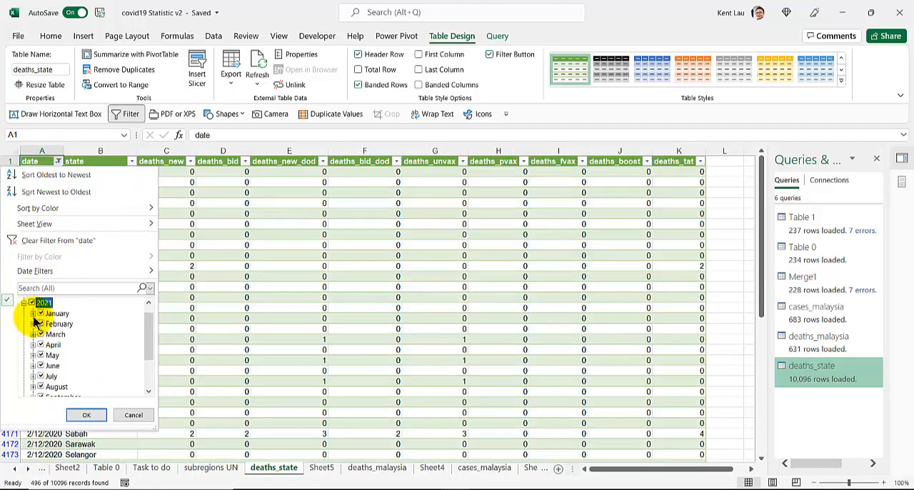
pyautogui.click(31, 303)
pyautogui.scroll(-5, 41, 336)
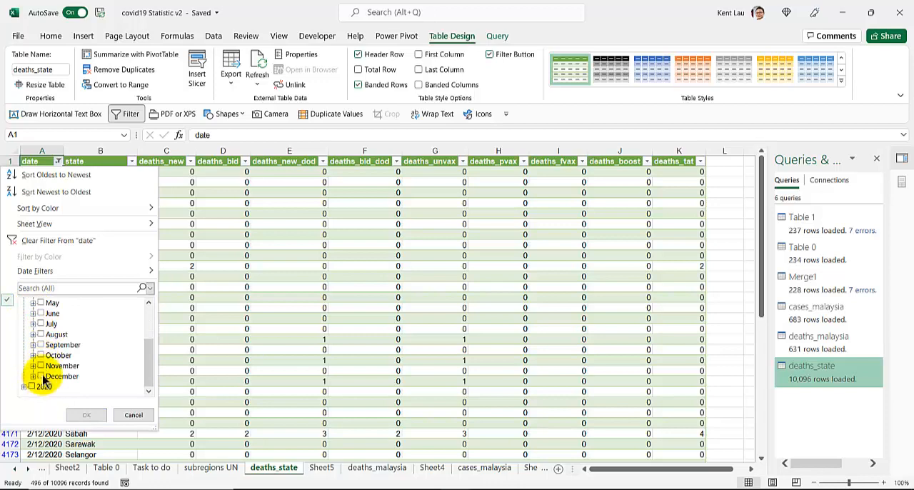
pyautogui.click(41, 376)
pyautogui.click(86, 415)
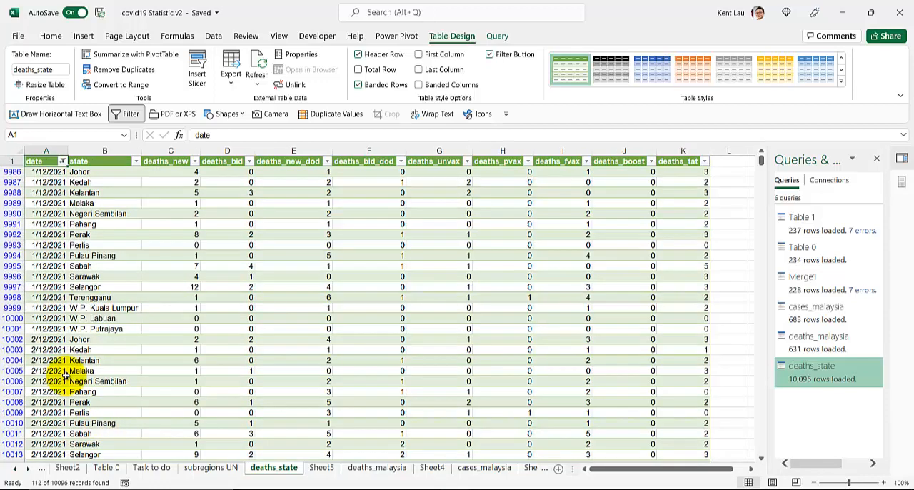
pyautogui.click(160, 172)
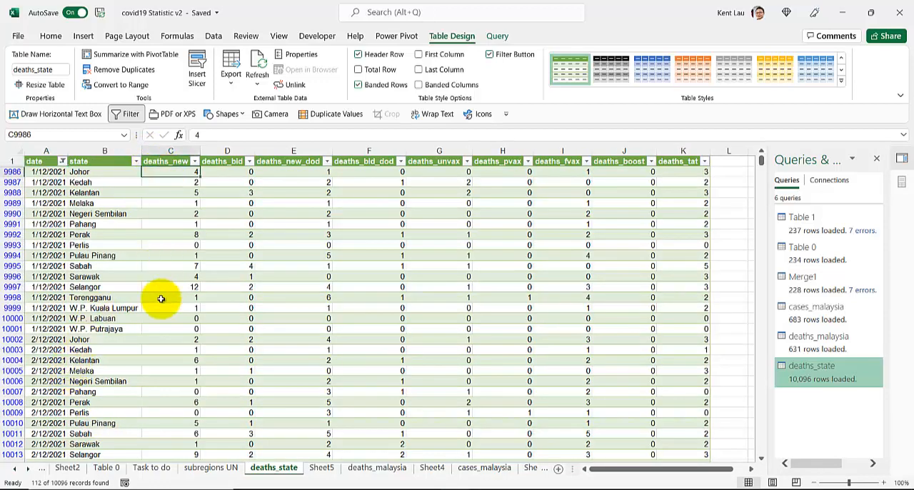
pyautogui.scroll(-4, 160, 298)
pyautogui.scroll(4, 159, 300)
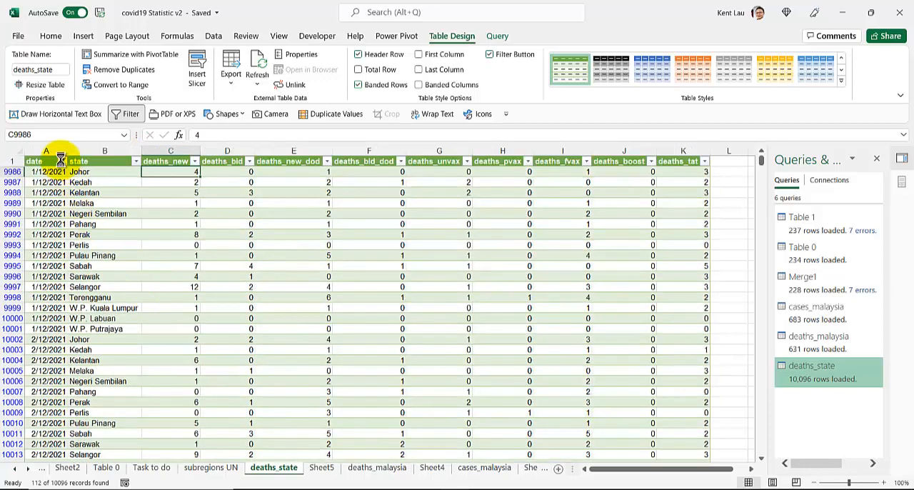
# Narrow the deaths_state date filter to 5, 6 and 7 December 2021
pyautogui.click(62, 161)
pyautogui.click(25, 313)
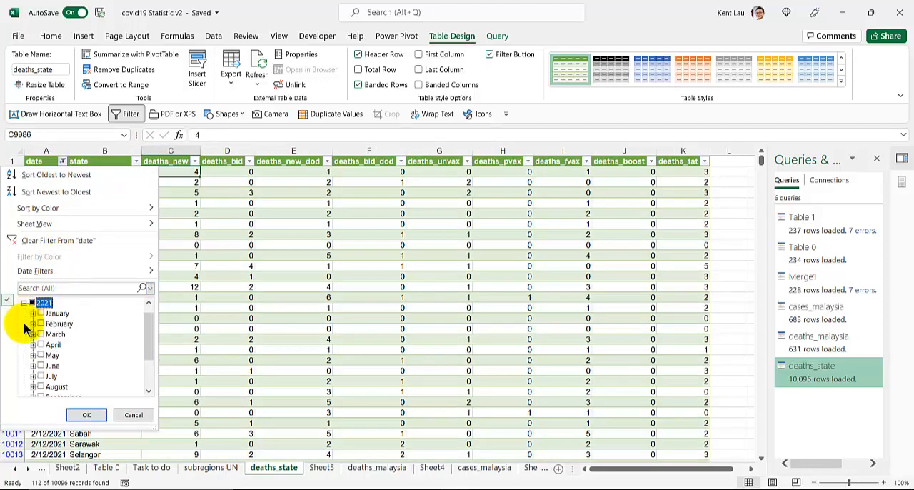
pyautogui.scroll(-2, 30, 350)
pyautogui.click(32, 376)
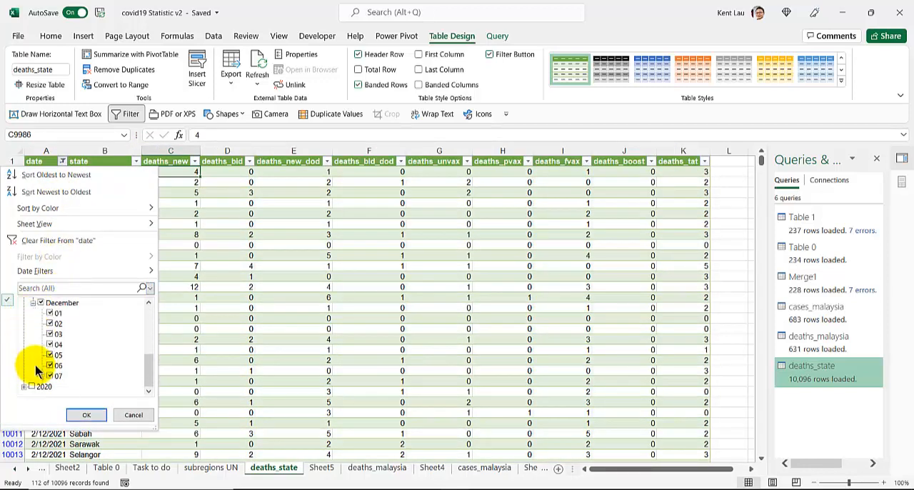
pyautogui.click(40, 303)
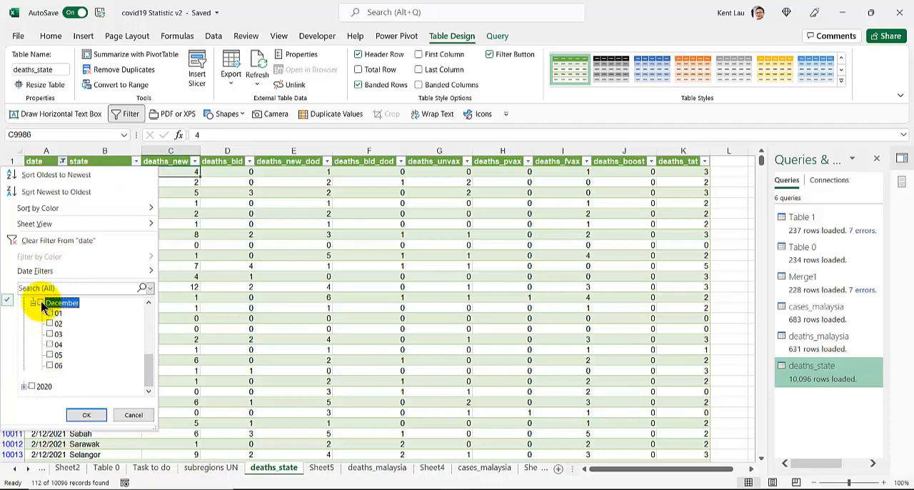
pyautogui.click(50, 365)
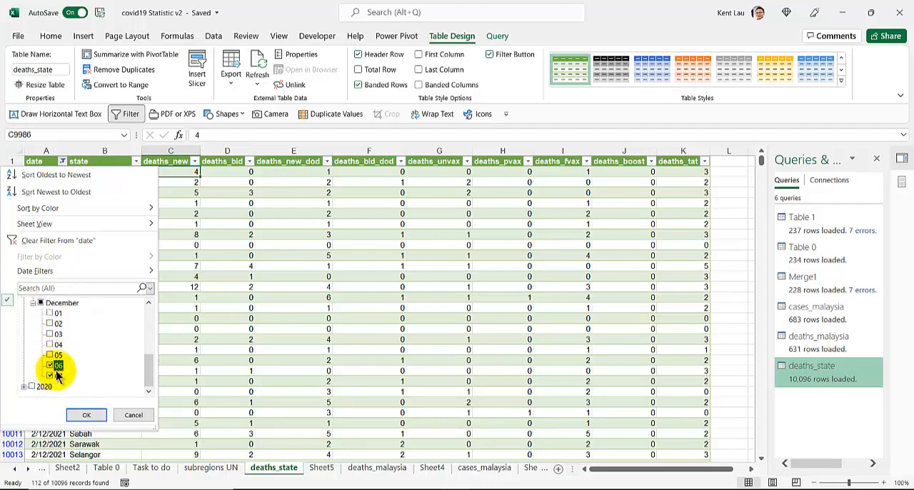
pyautogui.click(86, 415)
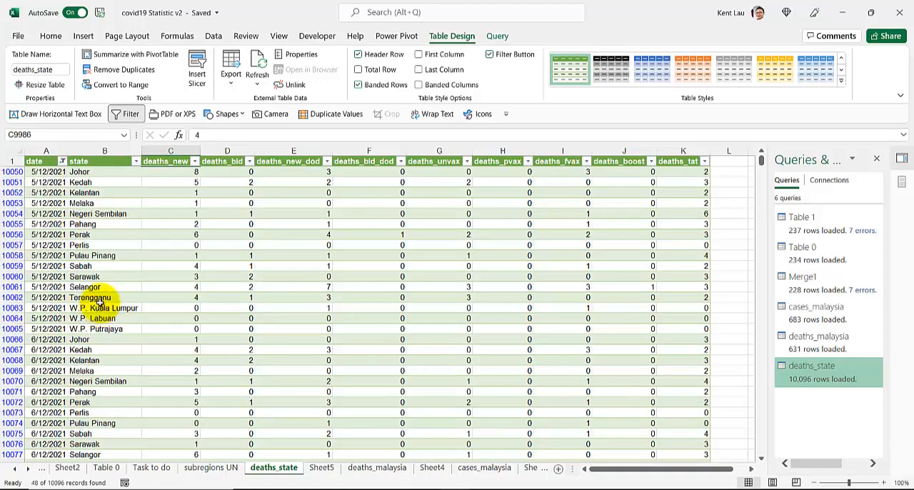
# Check the total of the deaths_new values for all states on 7/12/2021 in the deaths_state table
pyautogui.scroll(-5, 100, 300)
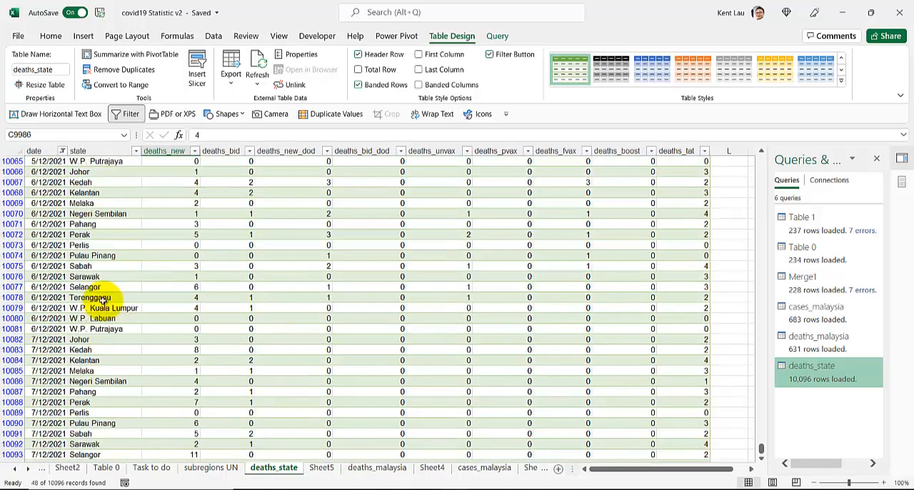
pyautogui.scroll(-1, 109, 294)
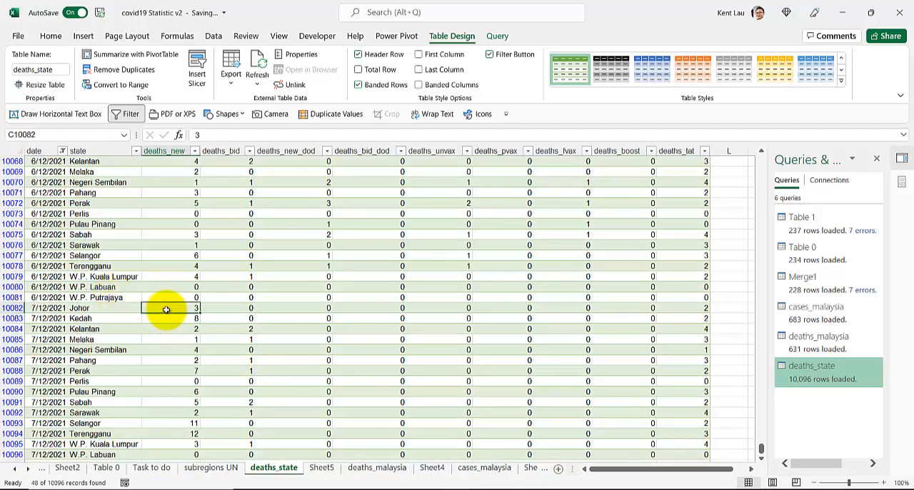
pyautogui.scroll(-1, 166, 312)
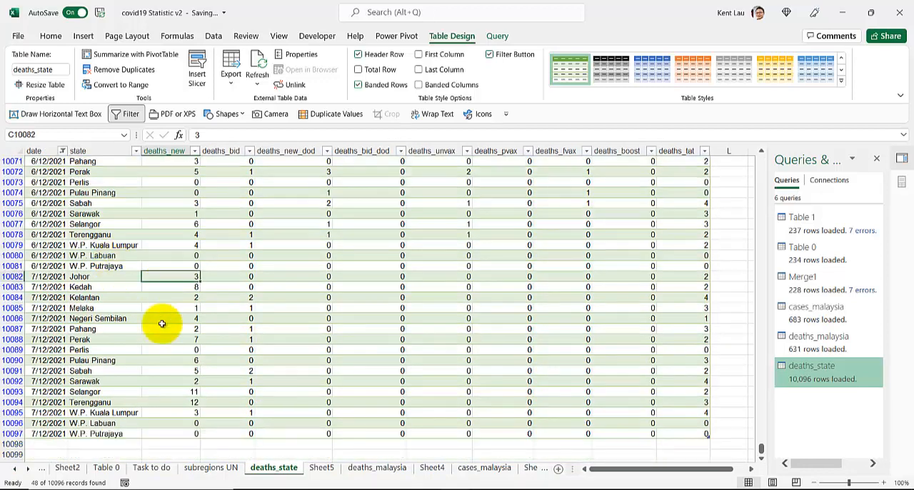
pyautogui.keyDown('shift'); pyautogui.click(165, 432); pyautogui.keyUp('shift')
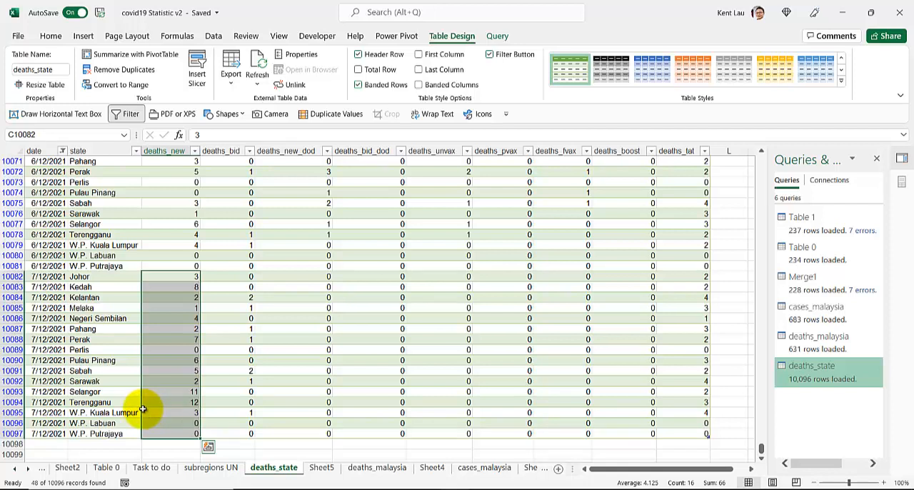
pyautogui.click(163, 266)
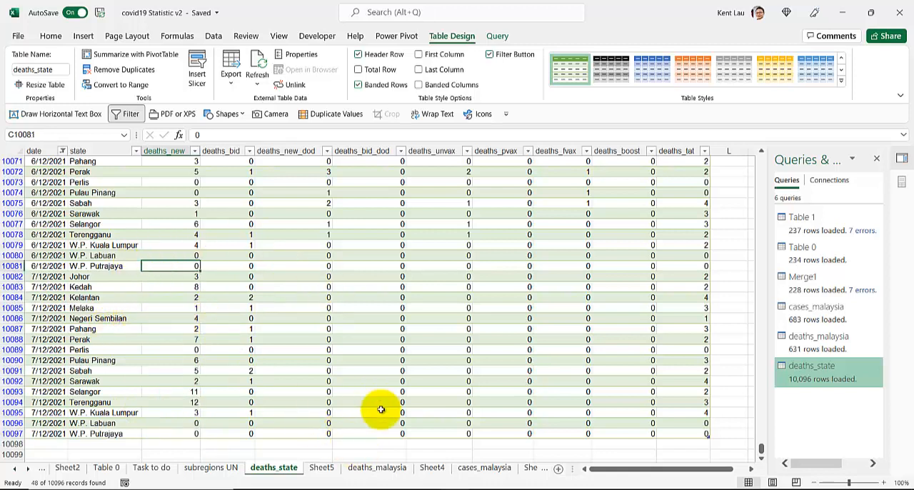
# Filter the date column of the deaths_malaysia table to 5, 6 and 7 December 2021
pyautogui.click(378, 469)
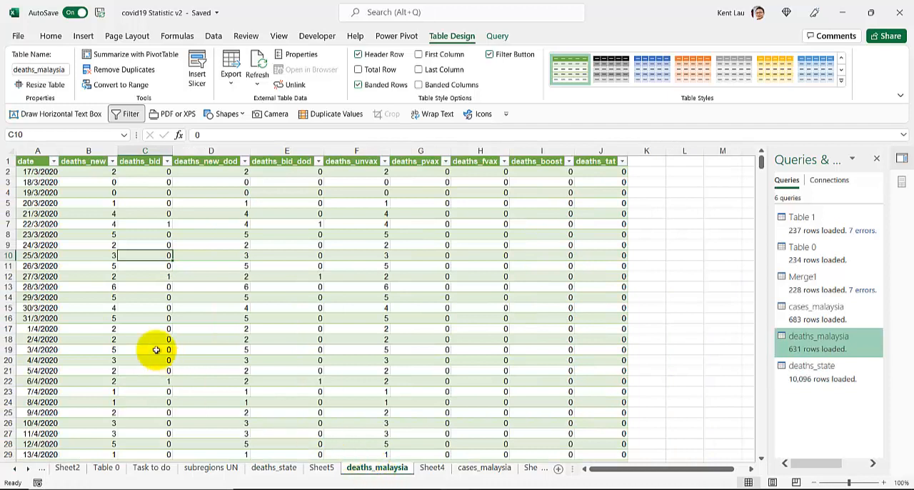
pyautogui.scroll(-3, 42, 375)
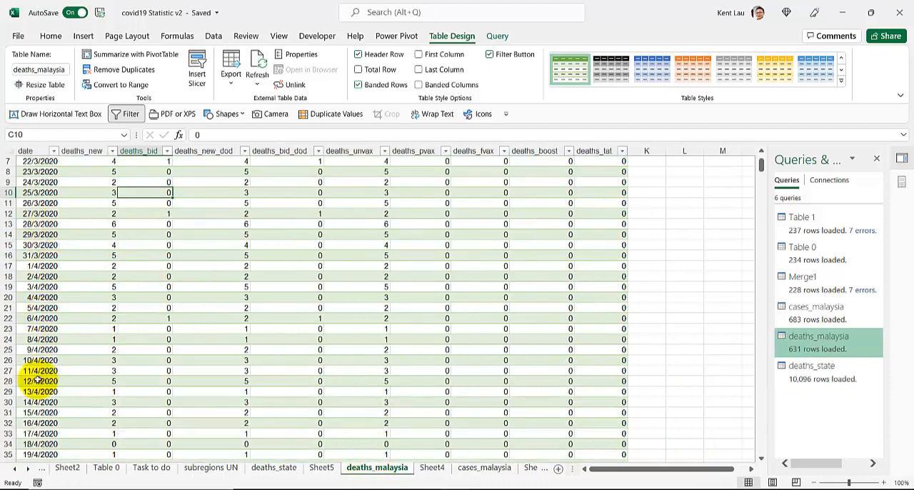
pyautogui.scroll(3, 33, 386)
pyautogui.click(53, 162)
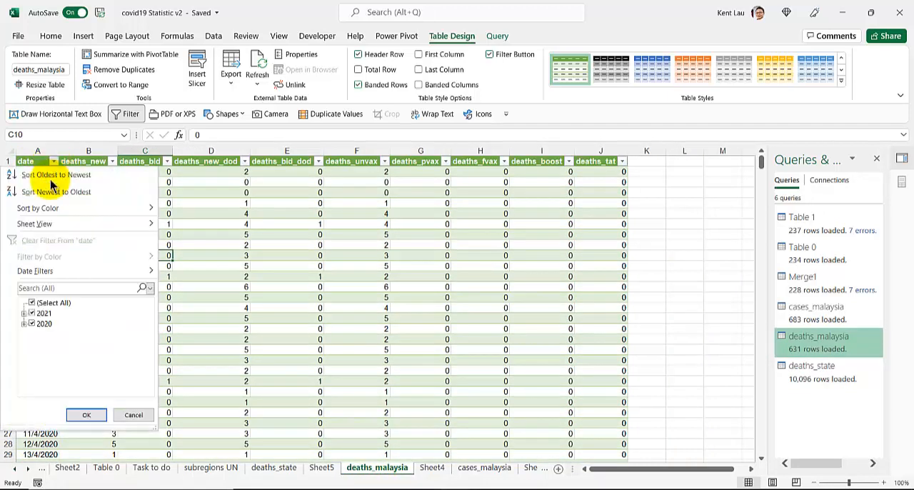
pyautogui.click(33, 303)
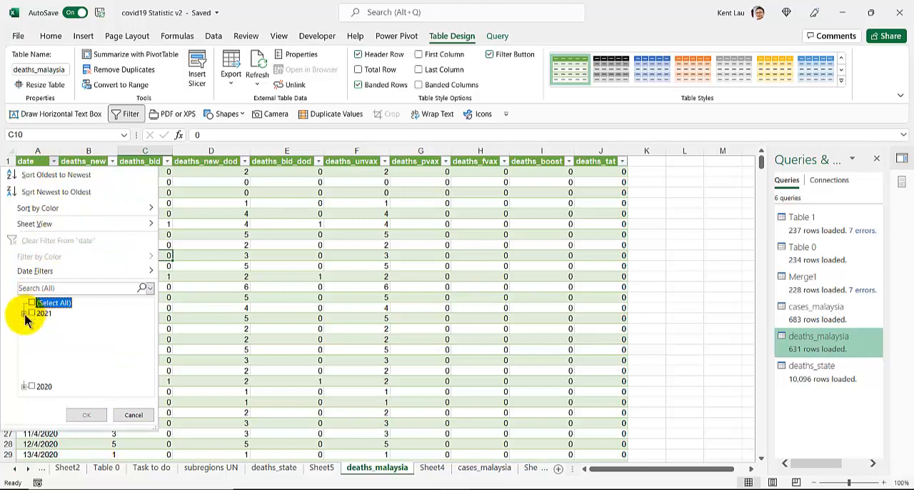
pyautogui.click(24, 314)
pyautogui.scroll(-2, 43, 357)
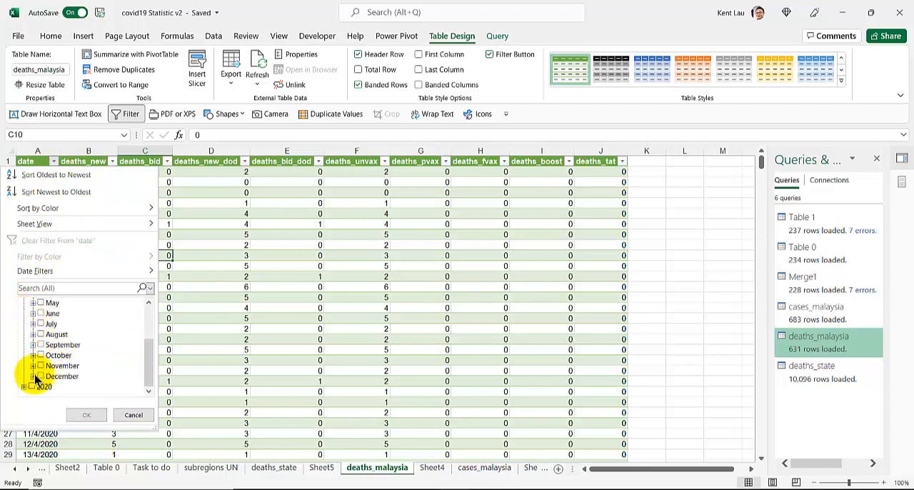
pyautogui.click(33, 376)
pyautogui.click(47, 383)
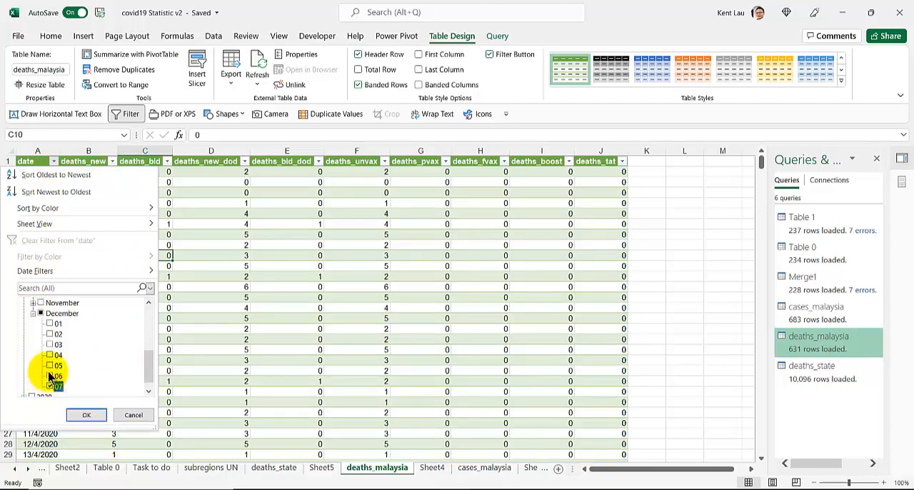
pyautogui.click(50, 376)
pyautogui.click(50, 365)
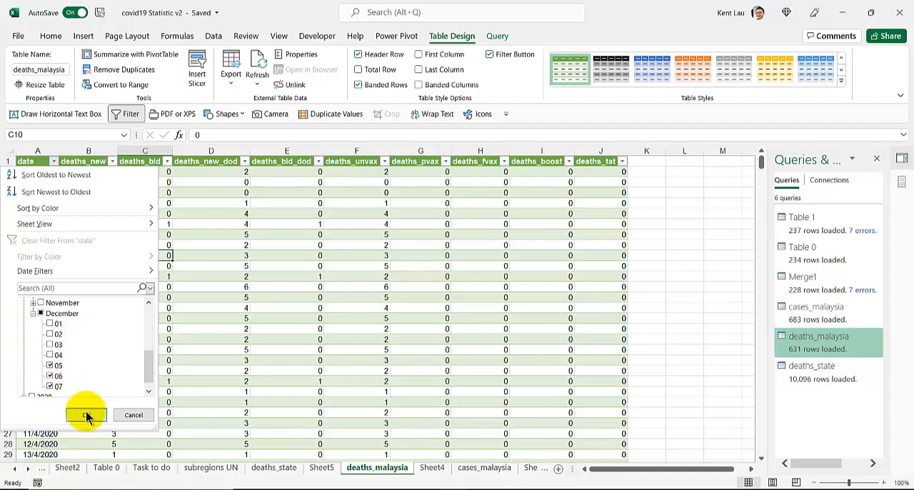
pyautogui.click(85, 414)
# Compare the 7/12/2021 figures in deaths_malaysia with the state rows in deaths_state and the PivotTable on Sheet5
pyautogui.click(82, 191)
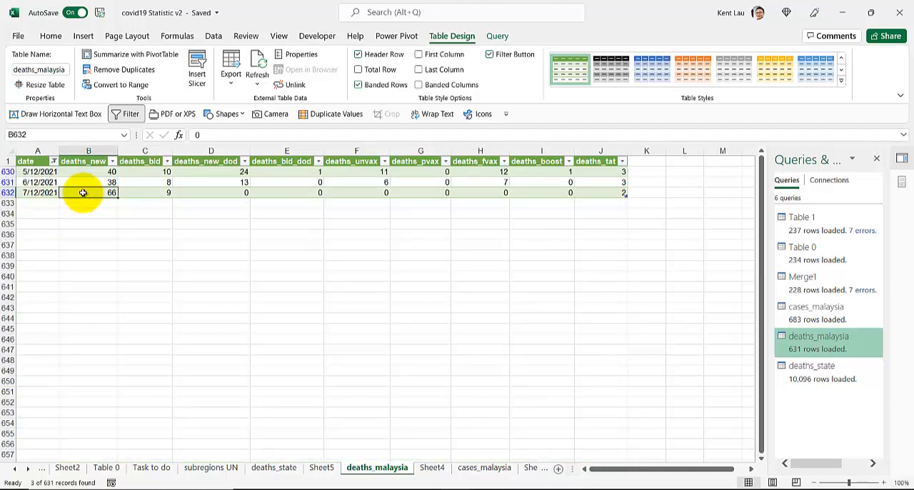
pyautogui.click(273, 467)
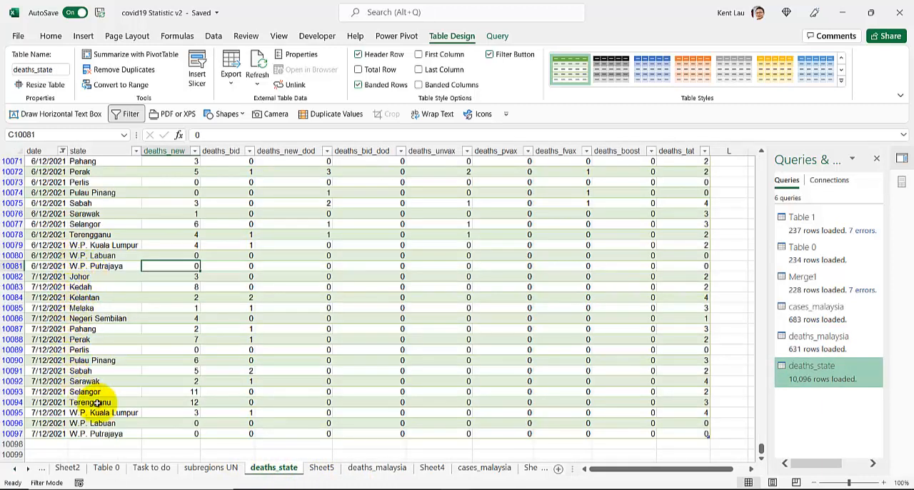
pyautogui.click(100, 278)
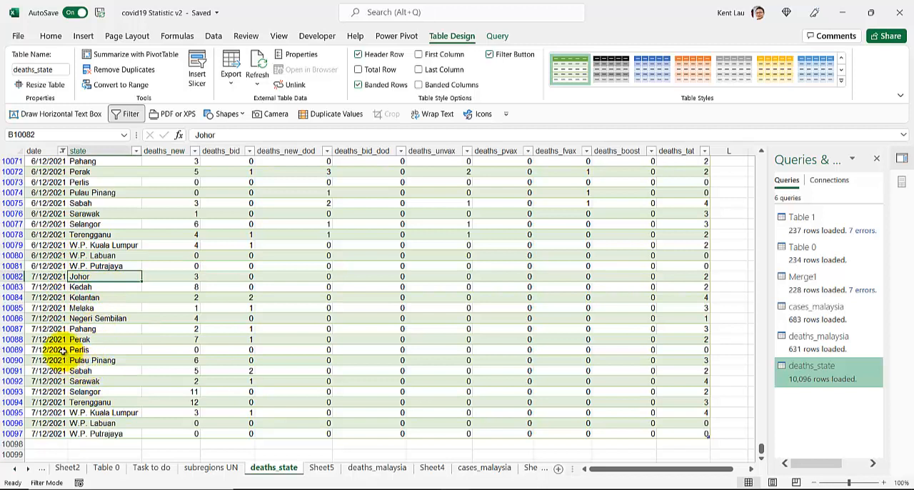
pyautogui.click(45, 277)
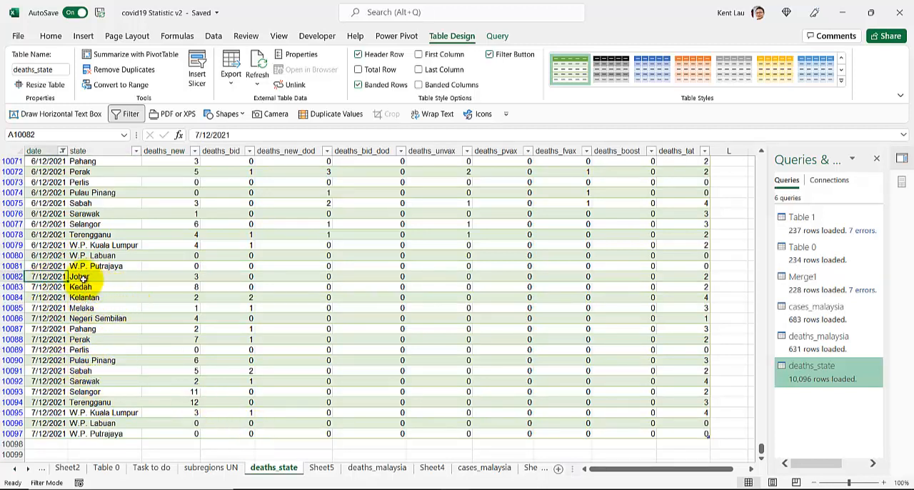
pyautogui.moveTo(77, 277); pyautogui.dragTo(703, 438)
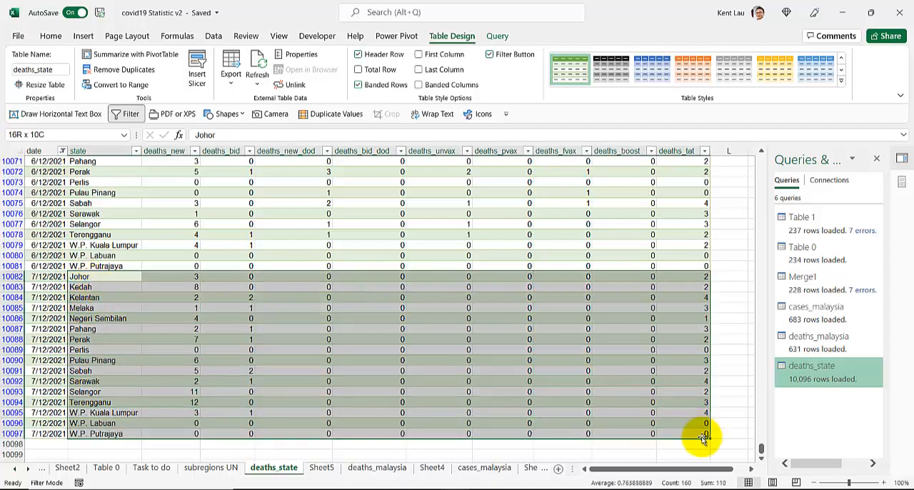
pyautogui.click(364, 467)
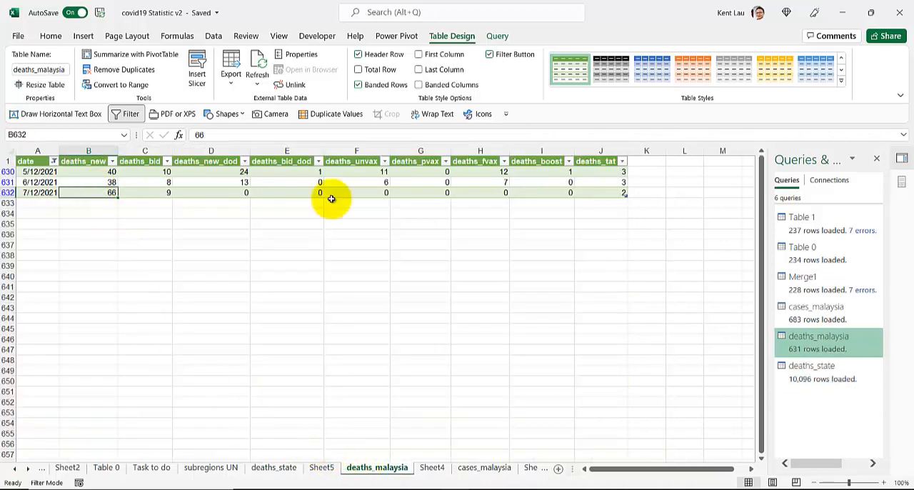
pyautogui.click(321, 471)
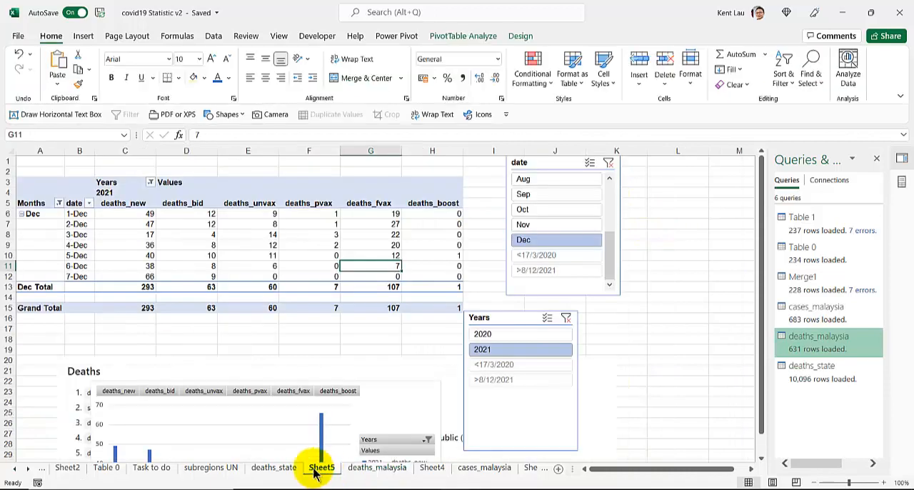
pyautogui.click(286, 469)
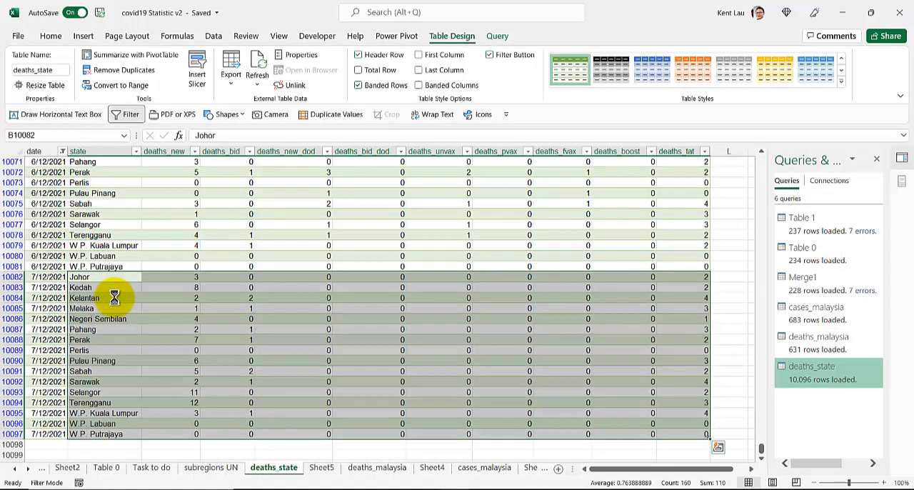
# Copy the 7/12/2021 state rows from deaths_state and paste them beside the deaths_malaysia table, starting at K632
pyautogui.hotkey('ctrl', 'c')
pyautogui.click(375, 467)
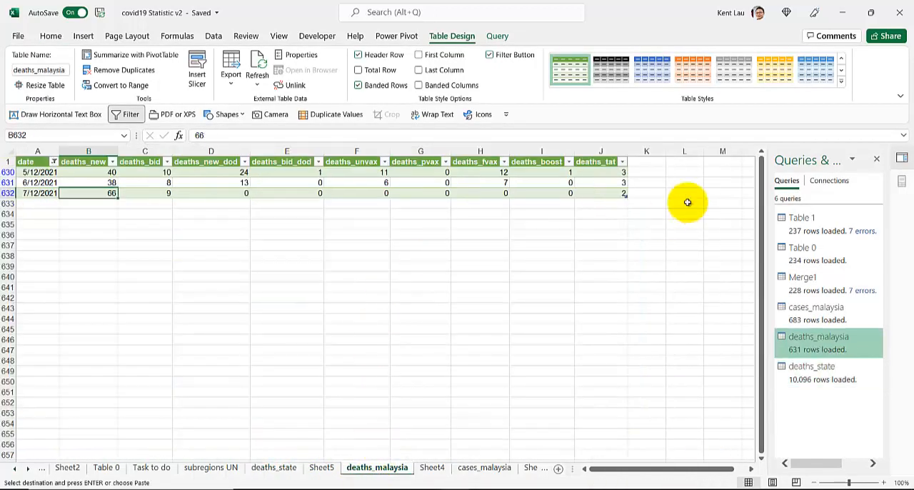
pyautogui.click(647, 193)
pyautogui.hotkey('ctrl', 'v')
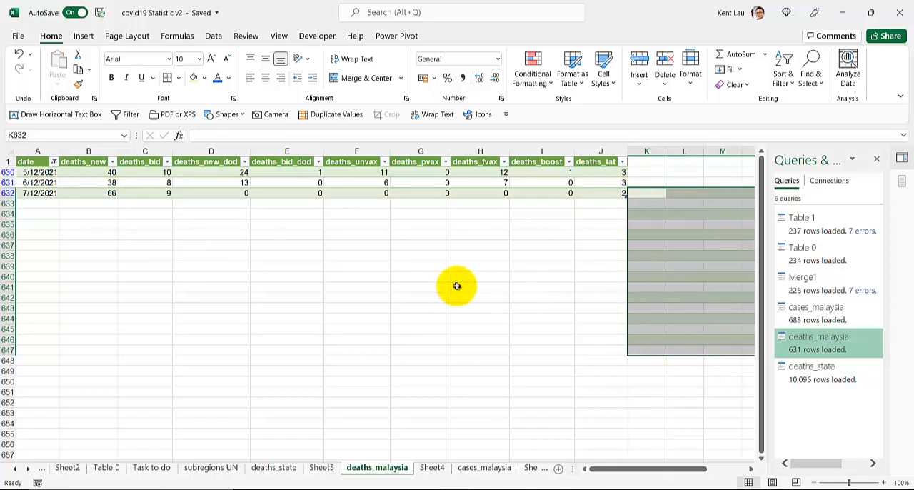
# Delete the columns from K onwards beside the deaths_malaysia table to remove the pasted state rows
pyautogui.click(644, 151)
pyautogui.moveTo(645, 151); pyautogui.dragTo(726, 175)
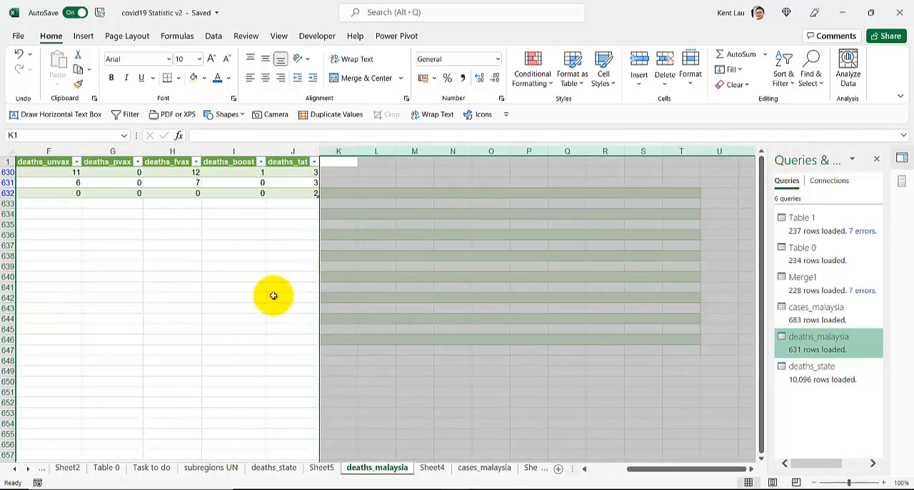
pyautogui.rightClick(351, 152)
pyautogui.click(385, 274)
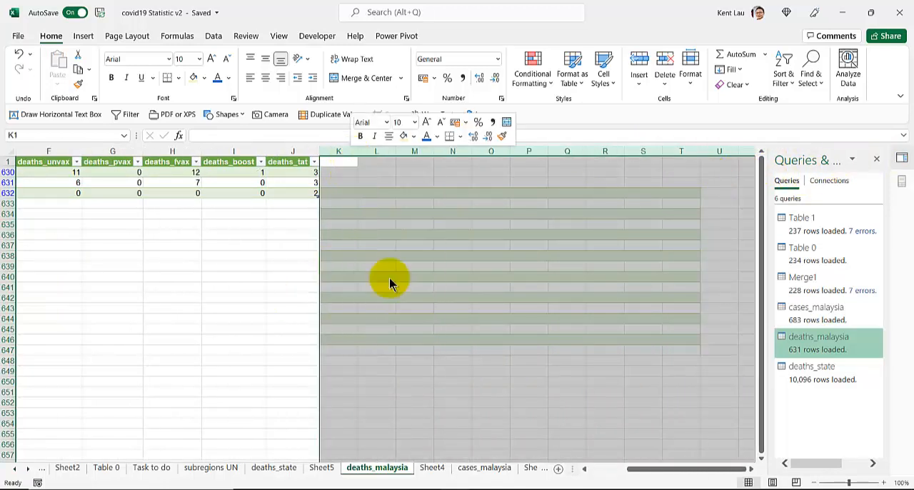
pyautogui.click(236, 318)
pyautogui.moveTo(659, 473); pyautogui.dragTo(528, 474)
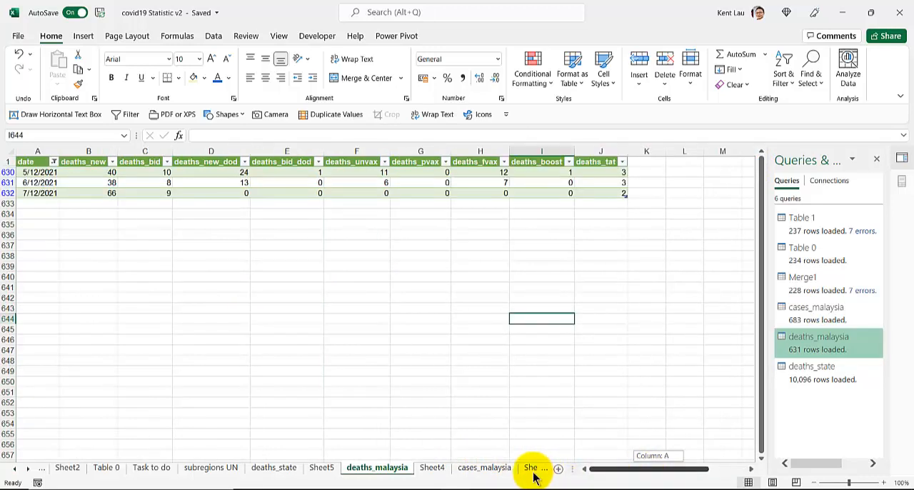
pyautogui.click(185, 183)
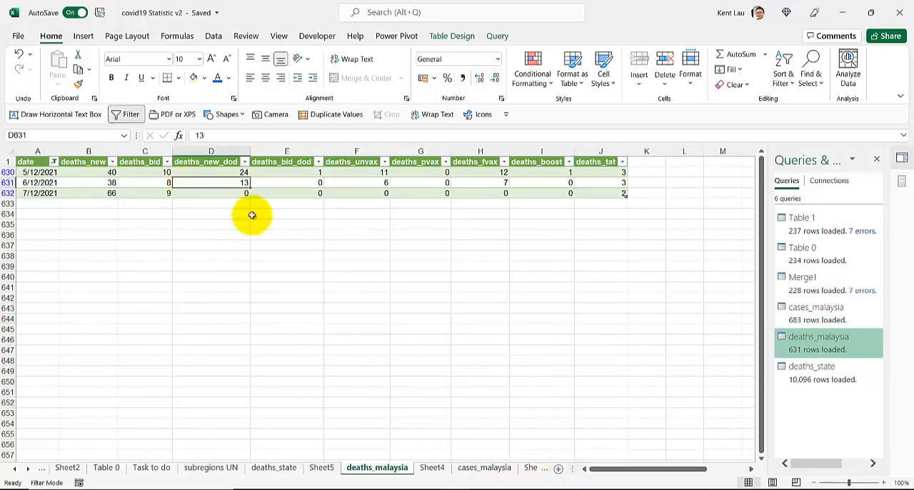
# Merge the deaths_malaysia query with deaths_state, matching on the date columns with a Left Outer join
pyautogui.moveTo(770, 309)
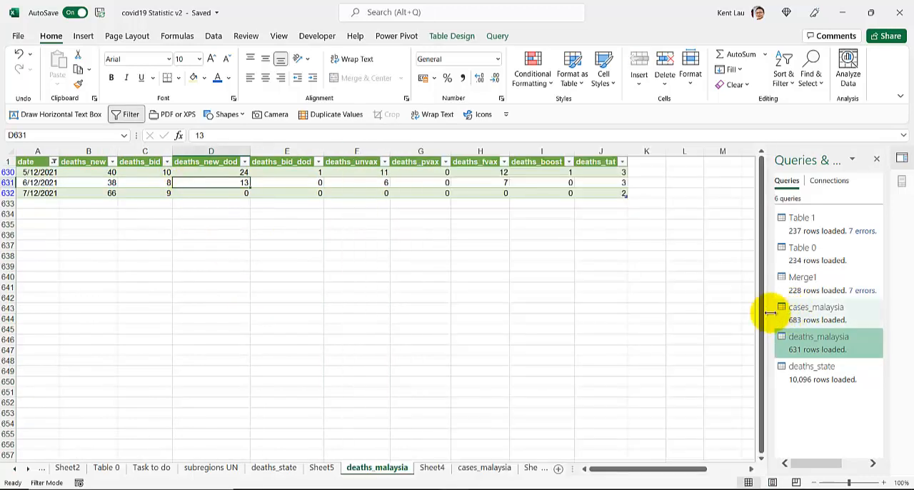
pyautogui.moveTo(768, 318); pyautogui.dragTo(653, 310)
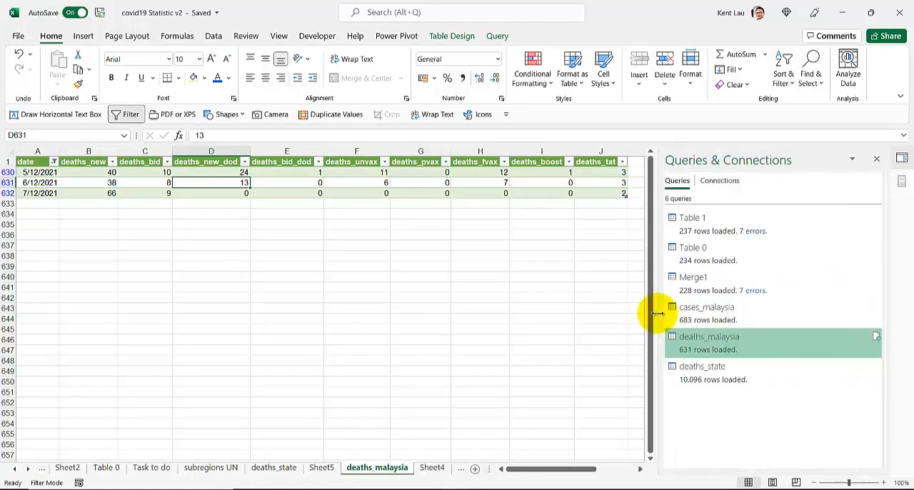
pyautogui.moveTo(700, 341)
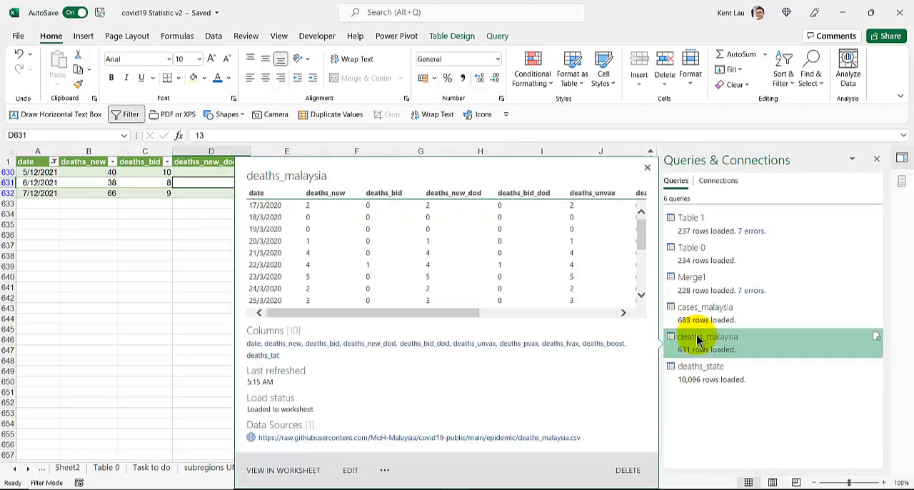
pyautogui.rightClick(699, 340)
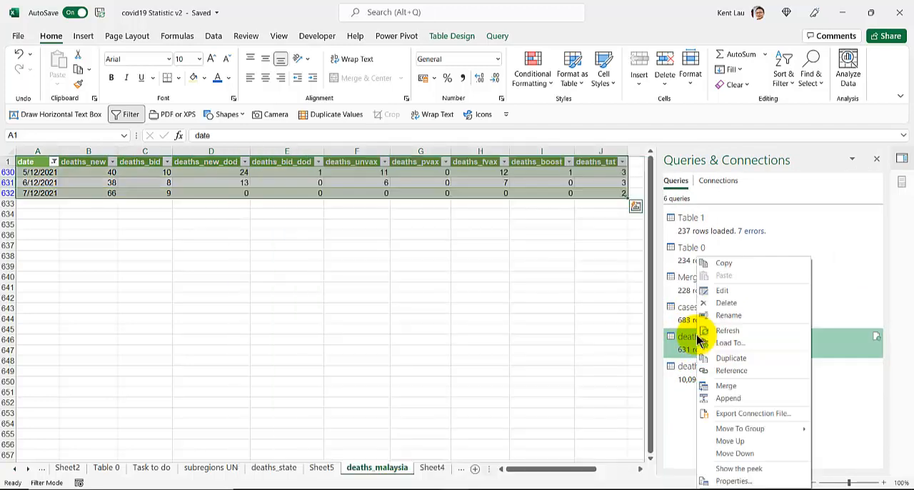
pyautogui.click(745, 388)
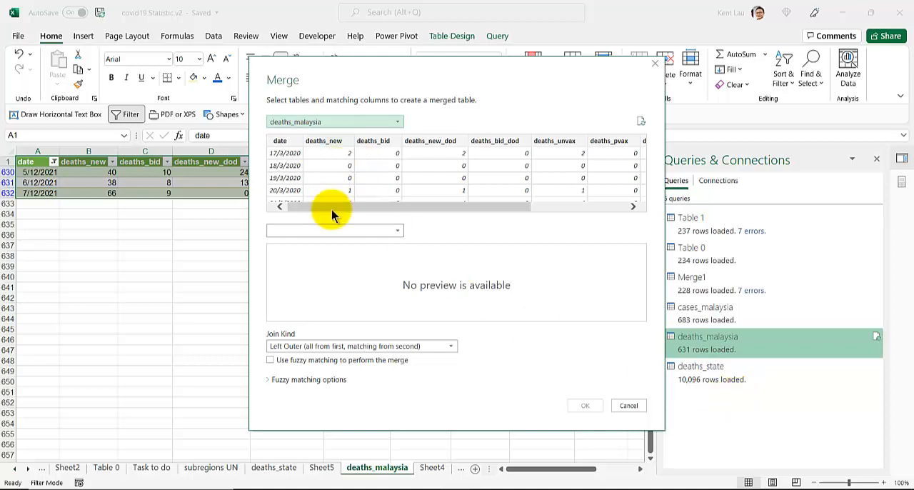
pyautogui.click(328, 232)
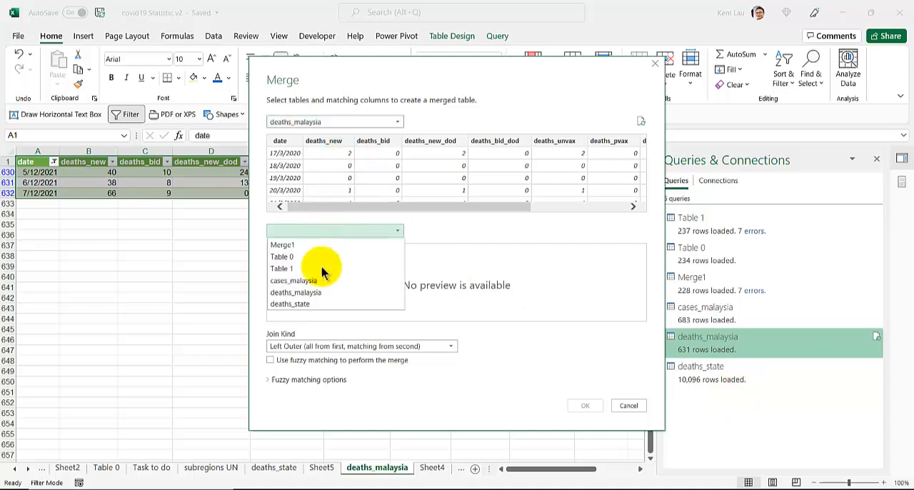
pyautogui.click(320, 306)
pyautogui.click(280, 250)
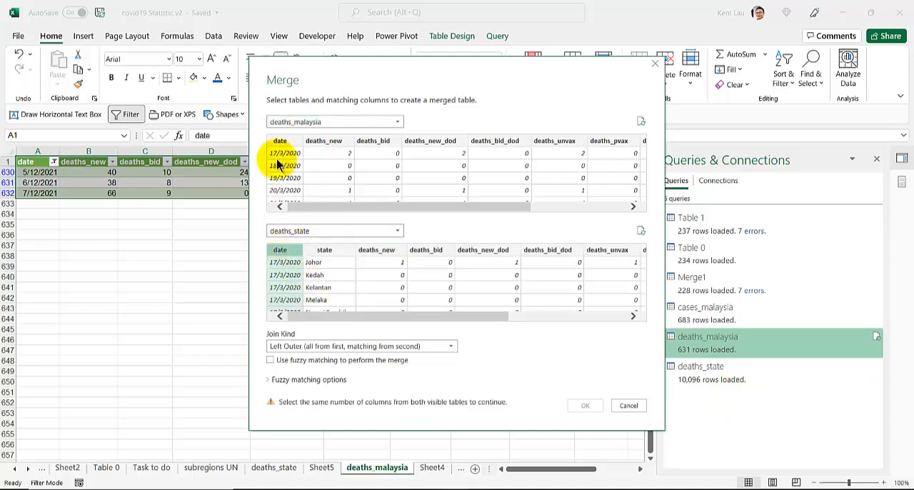
pyautogui.click(279, 142)
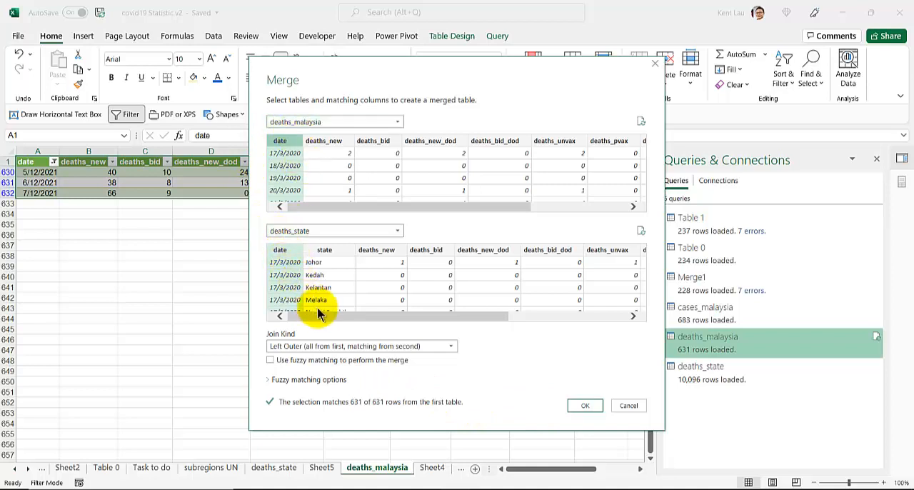
pyautogui.click(585, 404)
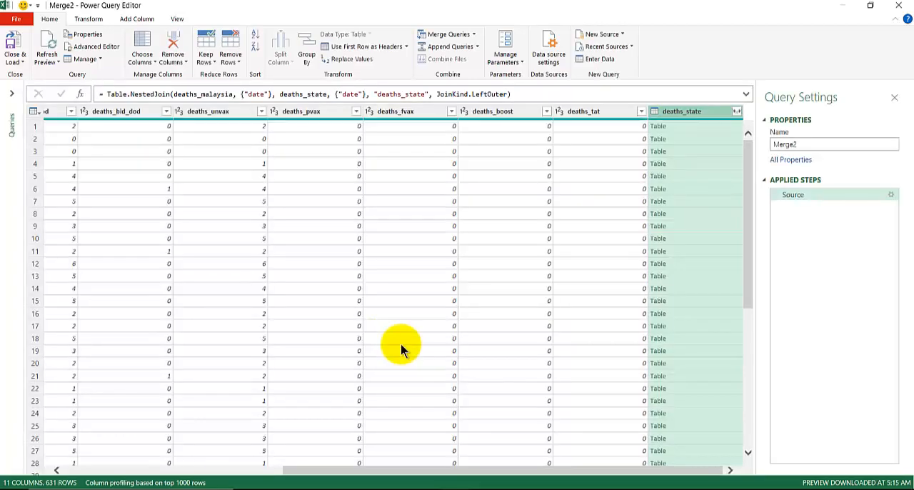
# Preview the nested deaths_state tables and expand only the state column, without the original column name as prefix
pyautogui.click(682, 127)
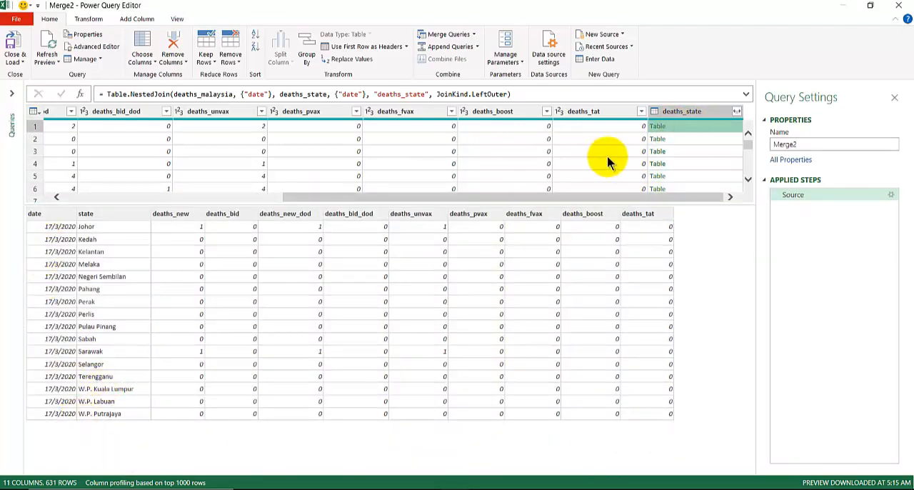
pyautogui.click(704, 140)
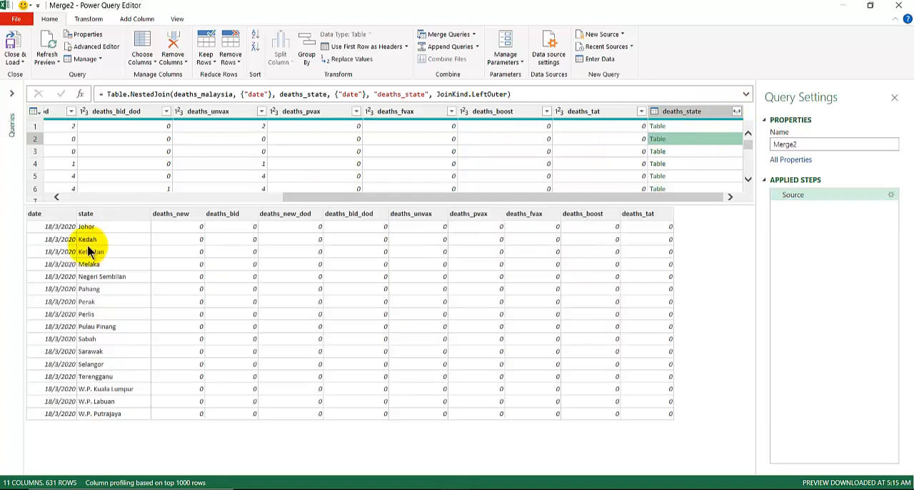
pyautogui.click(737, 112)
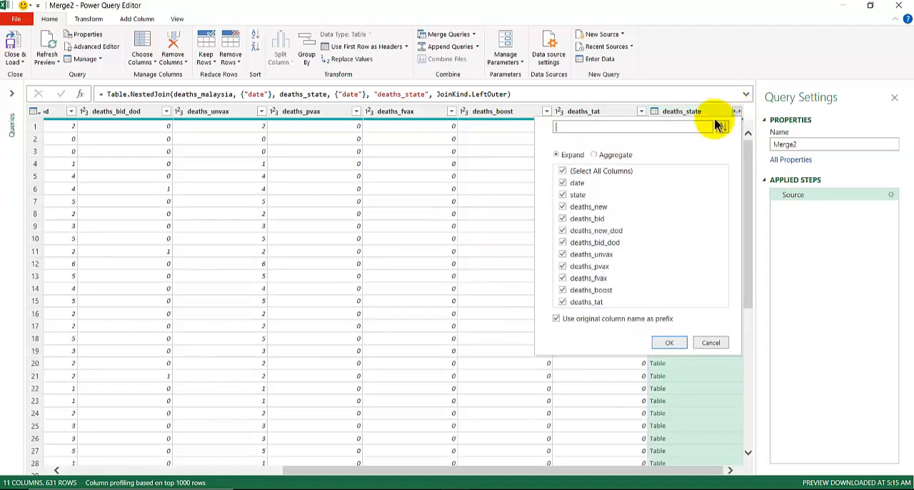
pyautogui.click(557, 320)
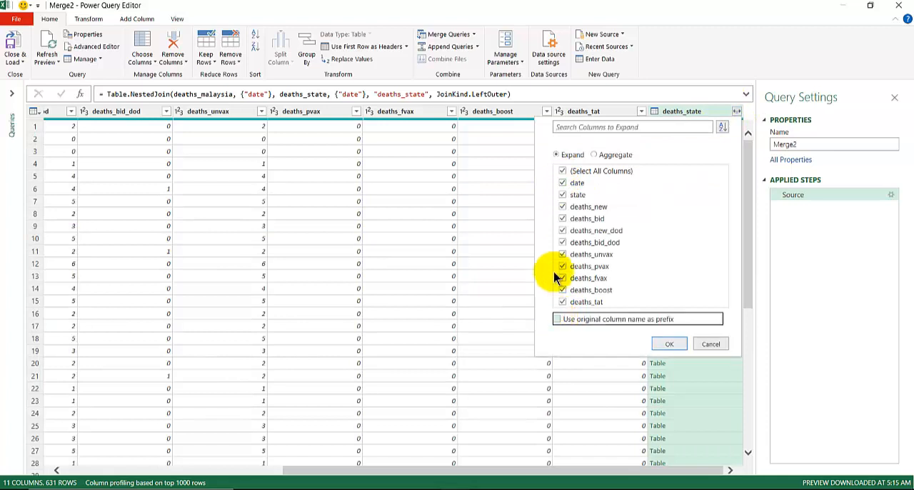
pyautogui.click(562, 173)
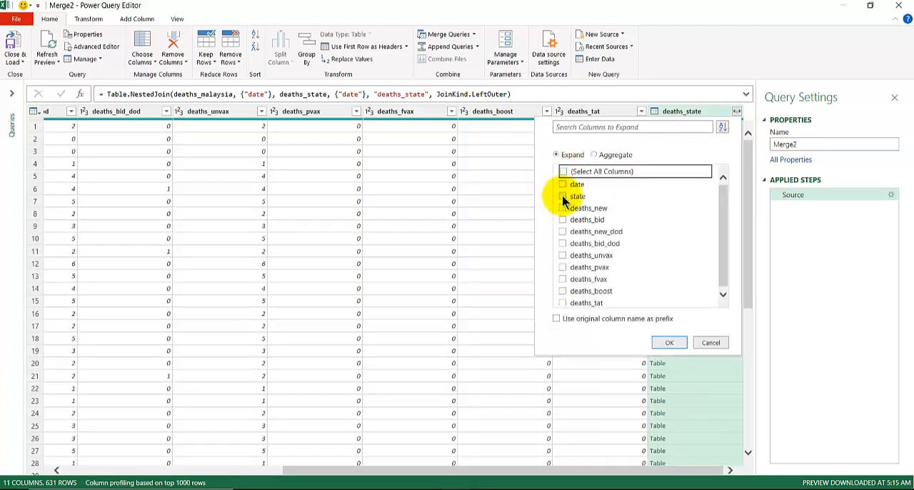
pyautogui.click(563, 195)
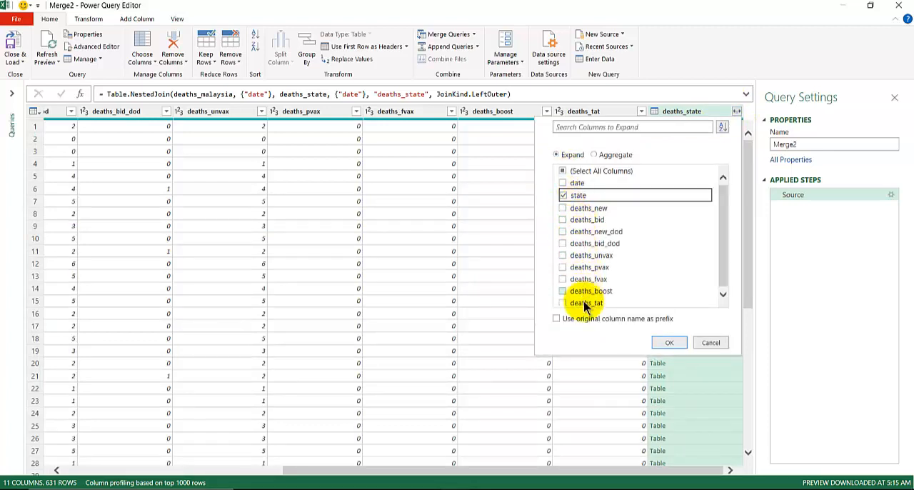
pyautogui.click(669, 342)
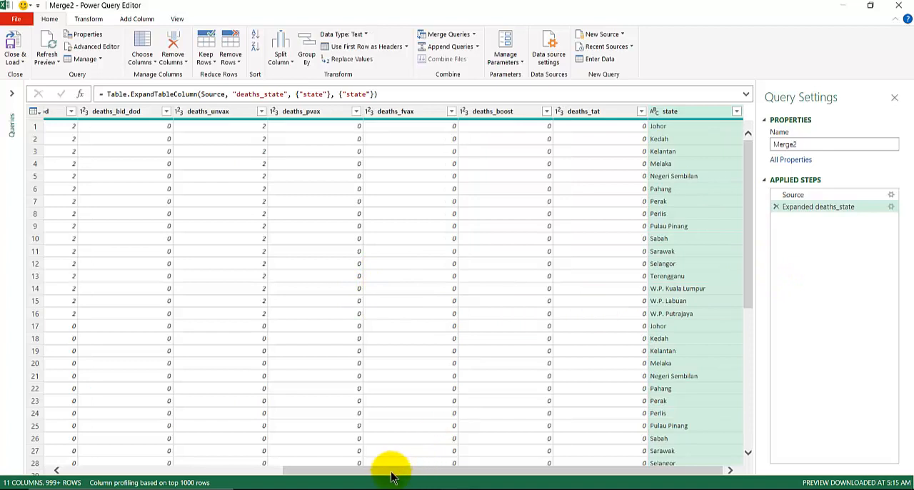
pyautogui.moveTo(393, 472); pyautogui.dragTo(123, 473)
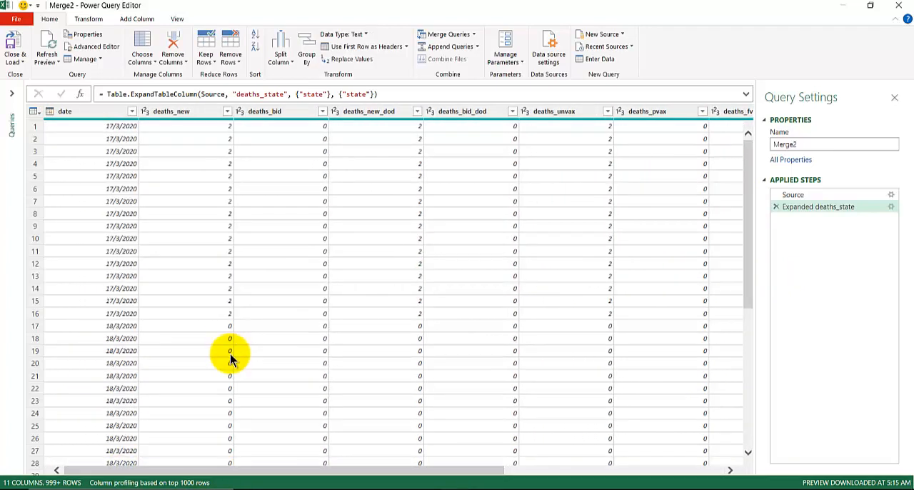
# Edit the Expanded deaths_state step to include all columns except date and deaths_tat, with the column name prefix "state"
pyautogui.doubleClick(813, 205)
pyautogui.click(380, 165)
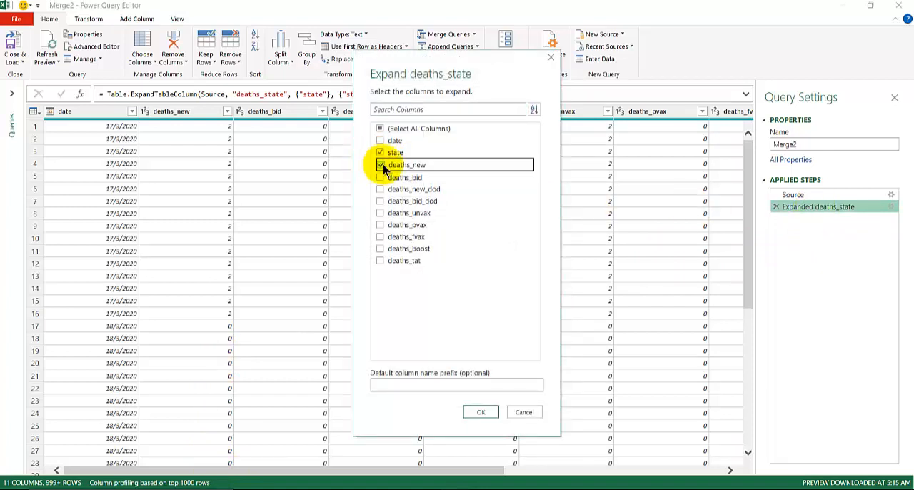
pyautogui.click(381, 129)
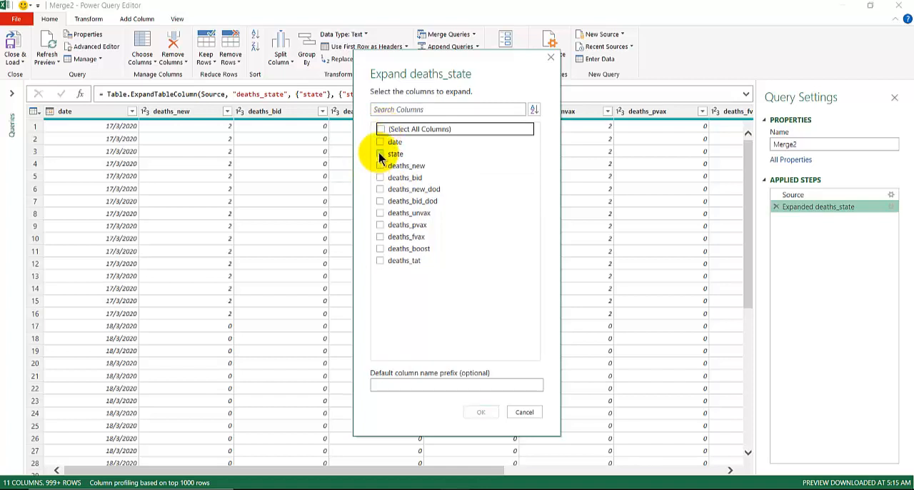
pyautogui.click(402, 388)
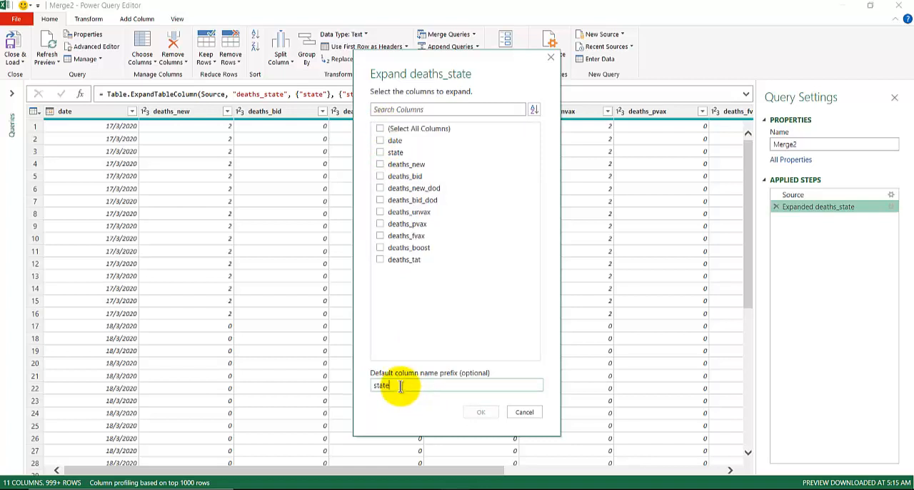
pyautogui.click(381, 165)
pyautogui.click(381, 177)
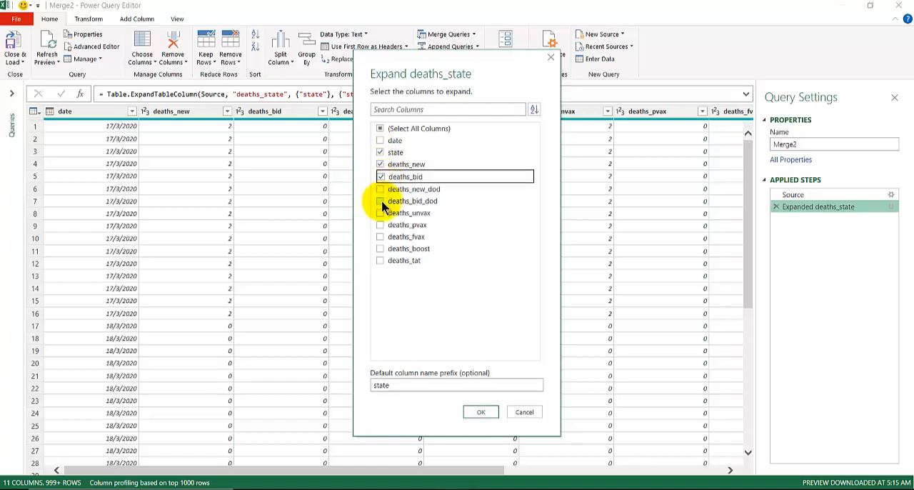
pyautogui.click(380, 129)
pyautogui.click(380, 129)
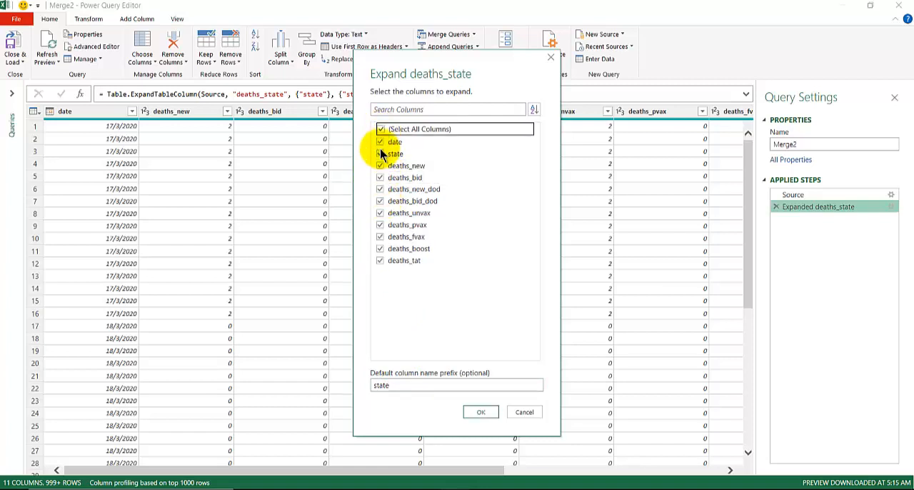
pyautogui.click(381, 142)
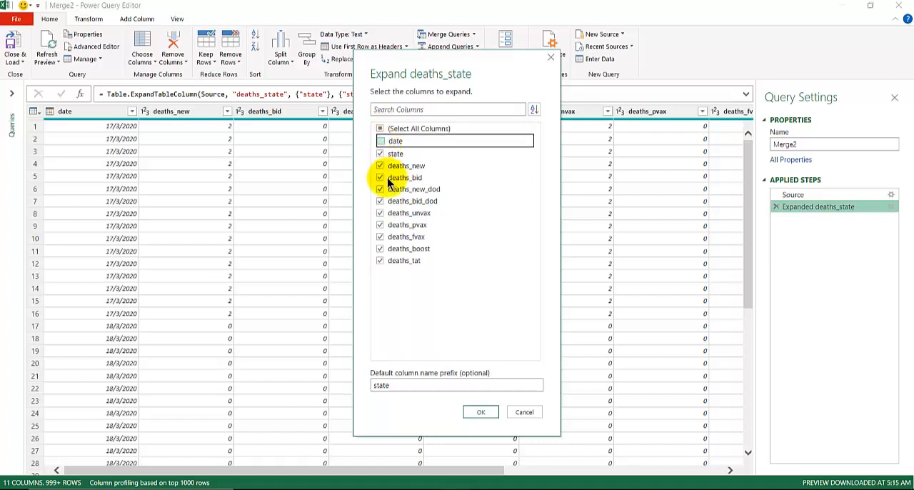
pyautogui.click(380, 260)
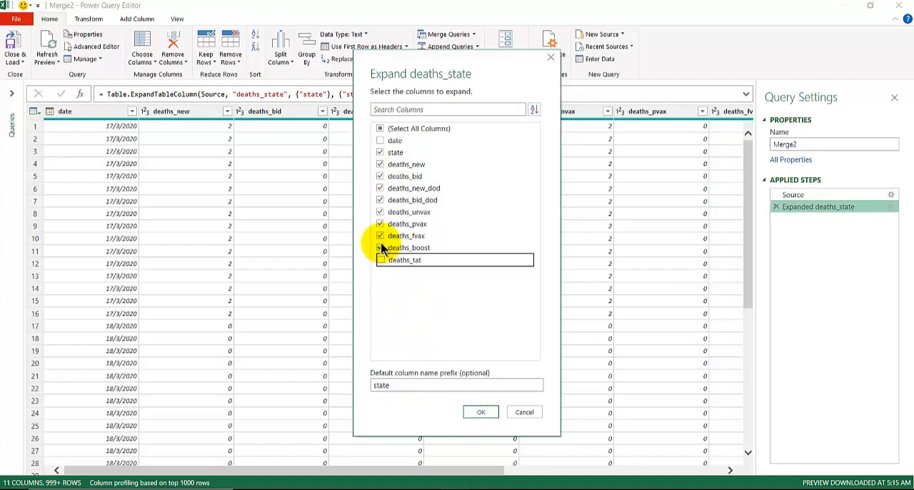
pyautogui.click(477, 413)
# Examine the merged table, comparing the national deaths_new values repeated on each date with the state.deaths_new values of each state
pyautogui.moveTo(303, 471); pyautogui.dragTo(800, 472)
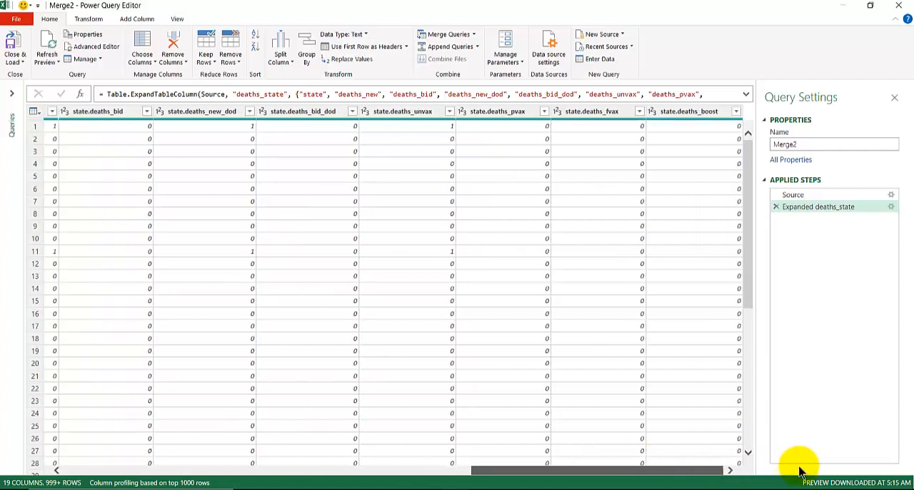
pyautogui.moveTo(646, 470); pyautogui.dragTo(240, 470)
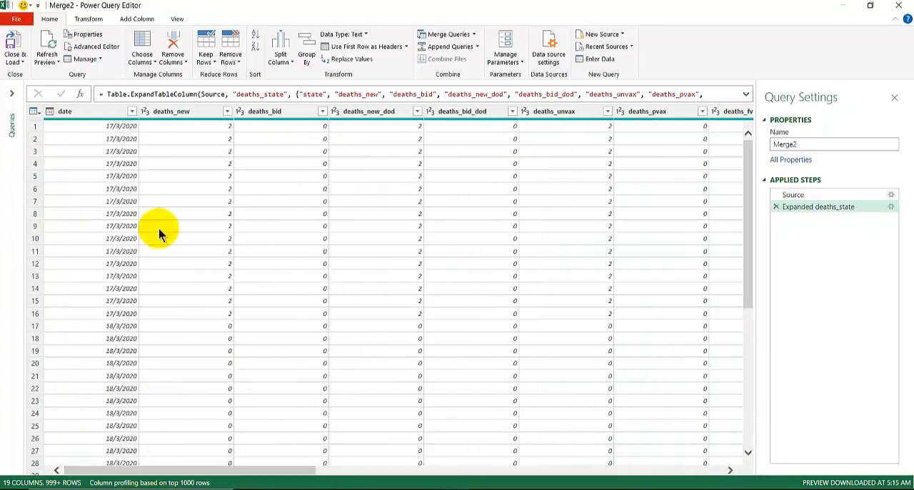
pyautogui.click(185, 128)
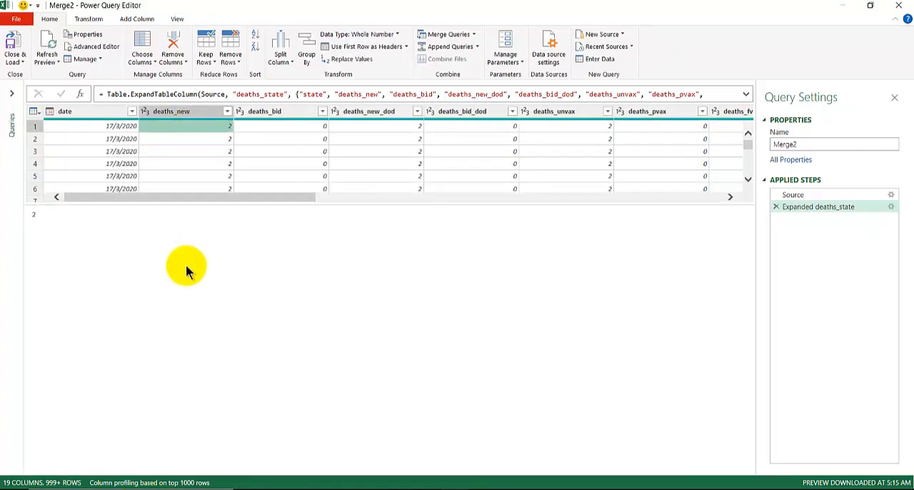
pyautogui.moveTo(203, 204); pyautogui.dragTo(204, 411)
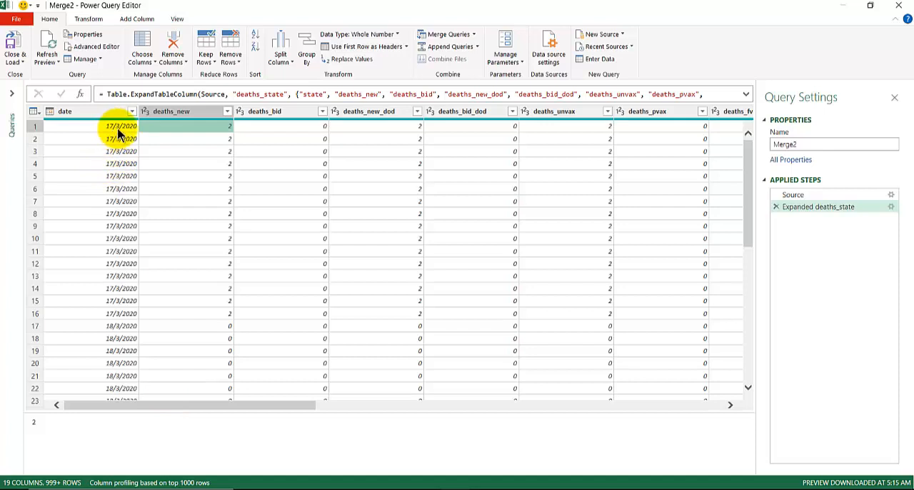
pyautogui.click(201, 407)
pyautogui.moveTo(202, 408); pyautogui.dragTo(419, 437)
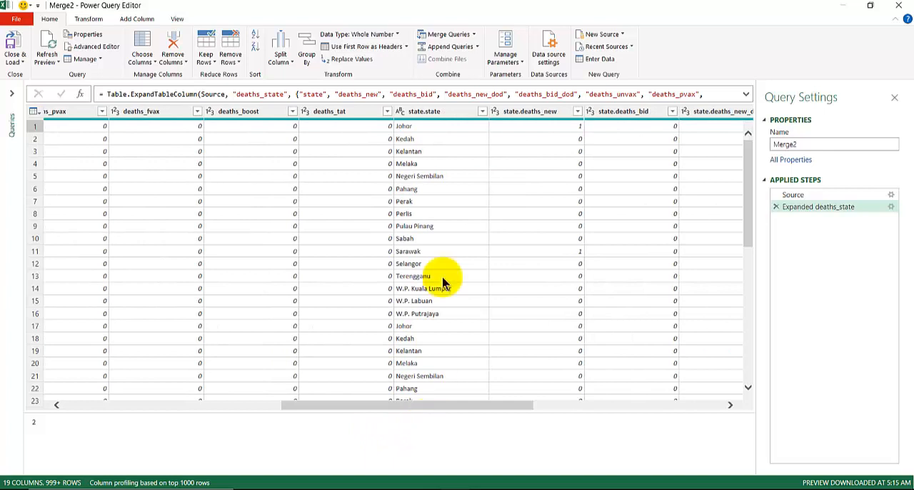
# Examine the state.deaths_new values of Johor and Sarawak against the national deaths_new figures repeated for each date in the merged table
pyautogui.click(515, 130)
pyautogui.click(515, 251)
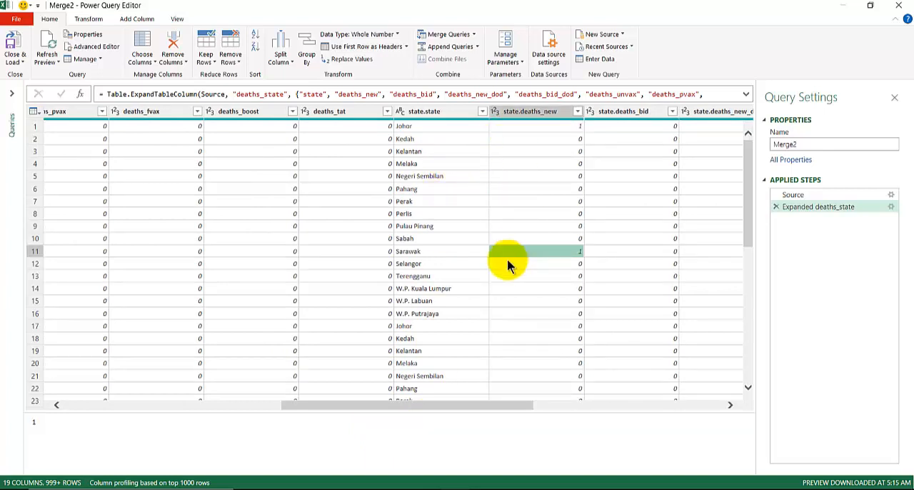
pyautogui.scroll(-3, 464, 330)
pyautogui.scroll(3, 465, 330)
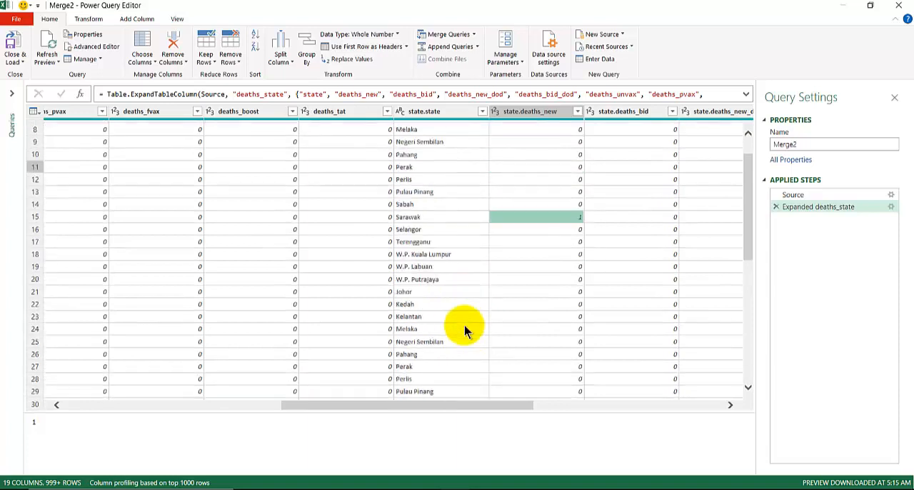
pyautogui.moveTo(403, 410)
pyautogui.mouseDown()
pyautogui.moveTo(253, 404)
pyautogui.moveTo(416, 401)
pyautogui.mouseUp()
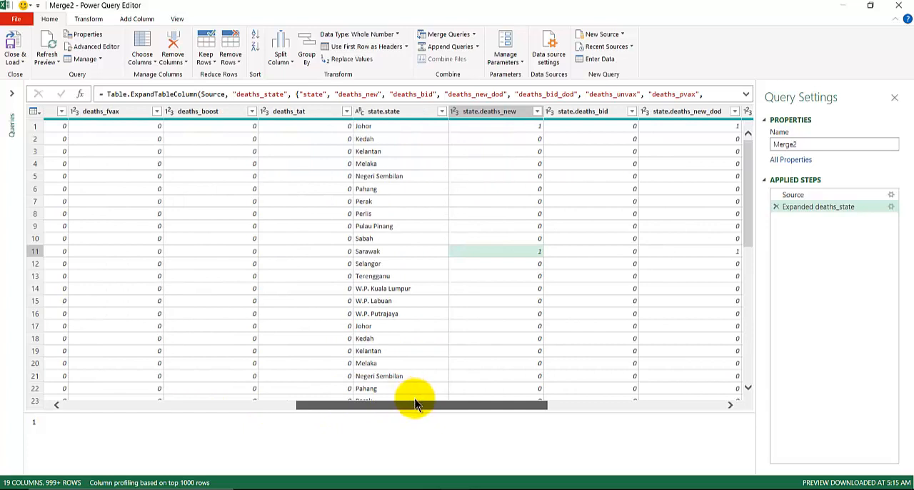
pyautogui.moveTo(408, 406); pyautogui.dragTo(143, 422)
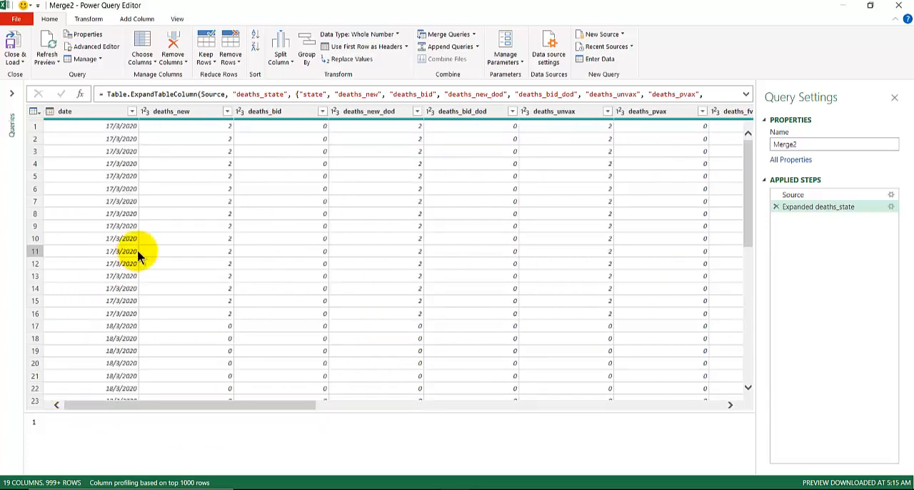
pyautogui.scroll(-9, 132, 251)
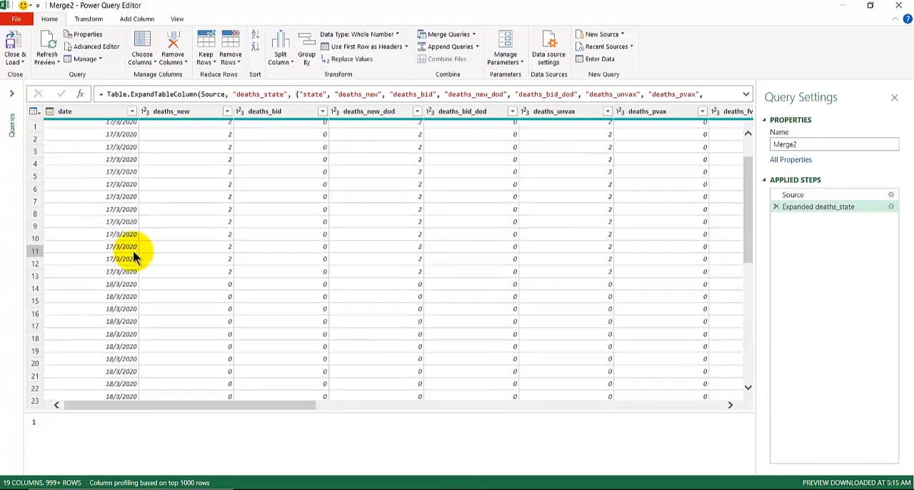
pyautogui.scroll(-17, 133, 255)
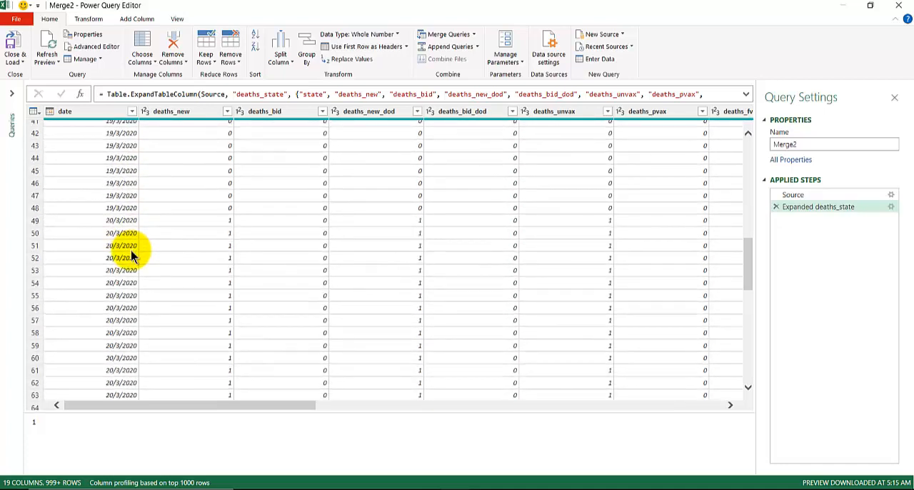
pyautogui.scroll(-20, 133, 255)
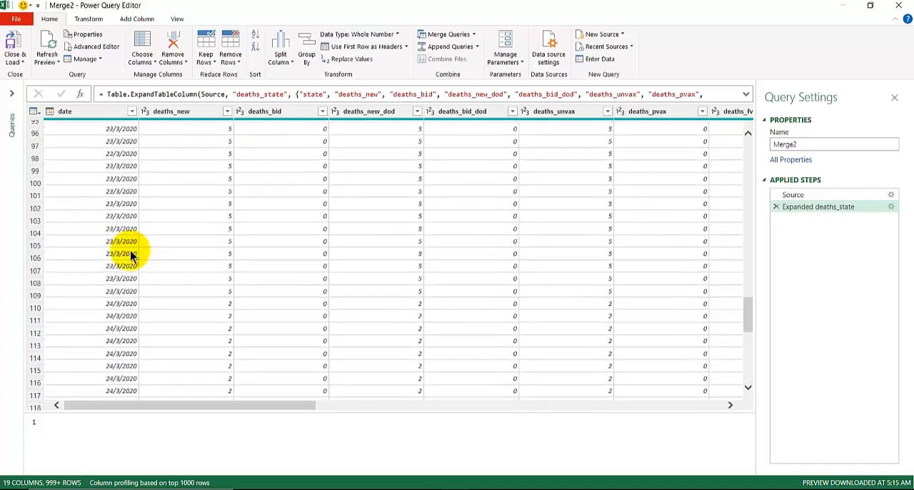
pyautogui.scroll(-20, 130, 255)
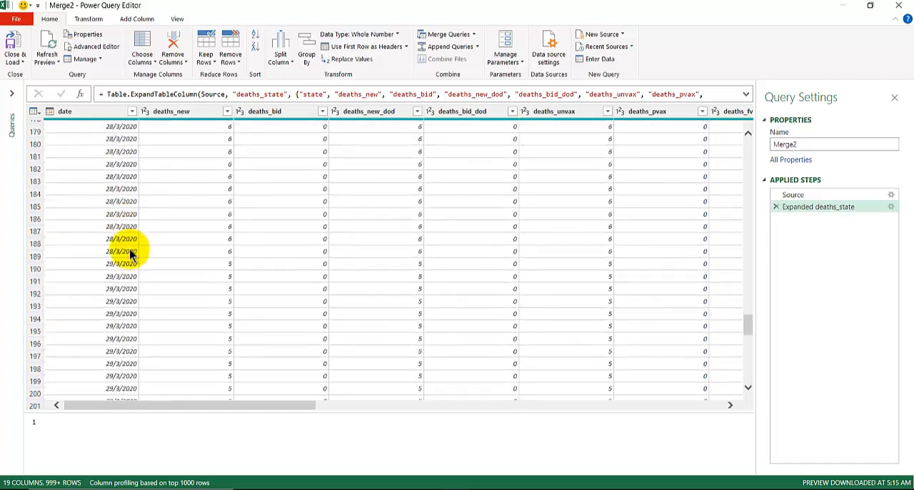
pyautogui.scroll(-20, 130, 254)
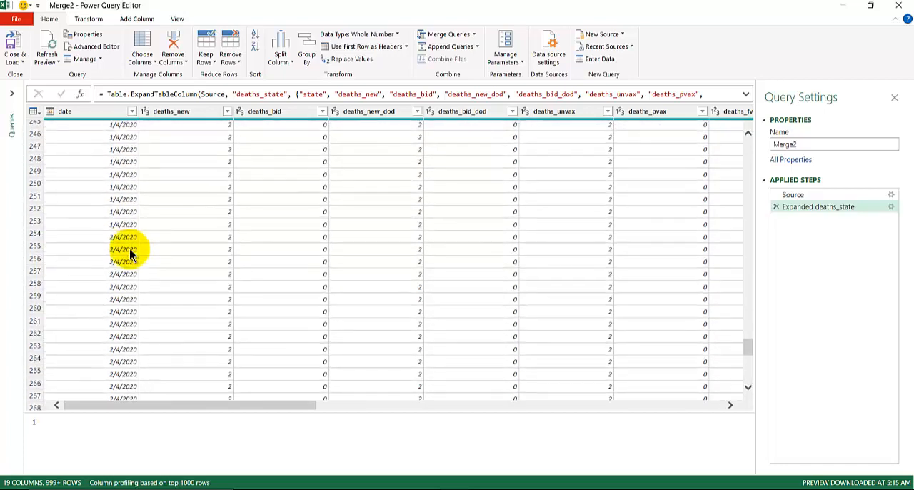
pyautogui.scroll(-20, 130, 255)
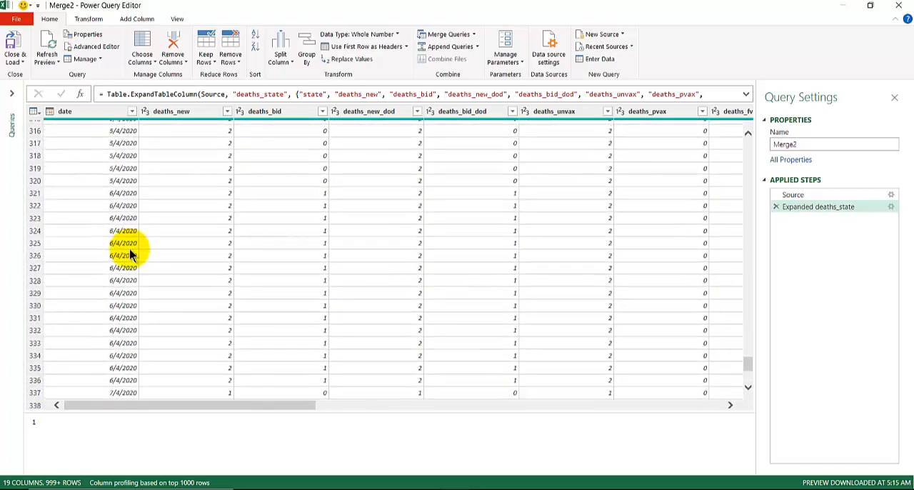
pyautogui.scroll(-11, 129, 249)
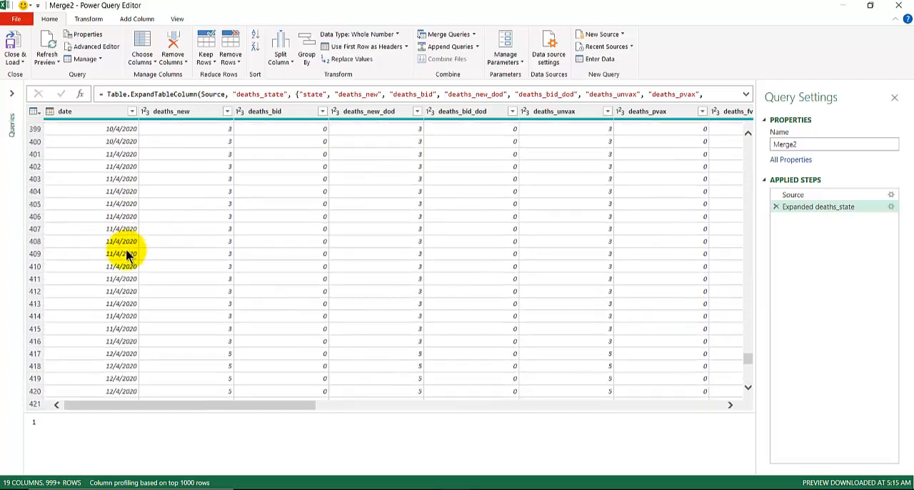
# Load the Merge2 query into the workbook and create a PivotTable from its table on a new worksheet
pyautogui.click(16, 43)
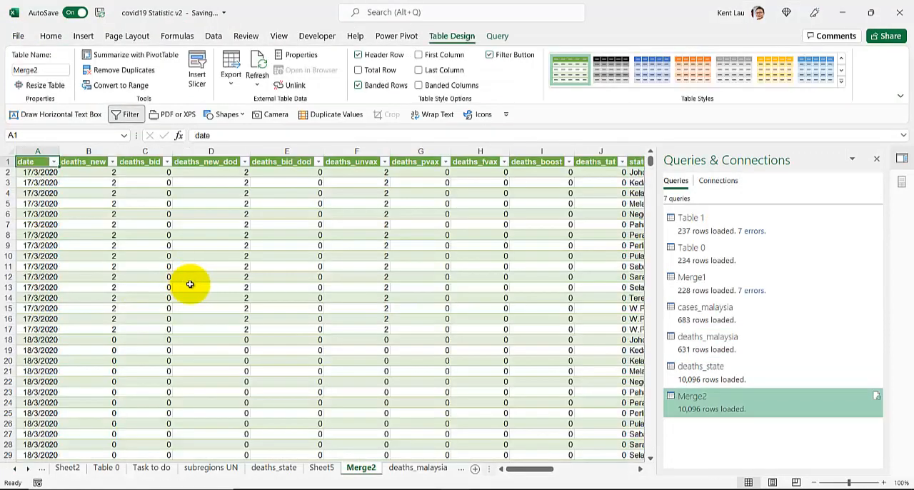
pyautogui.click(190, 224)
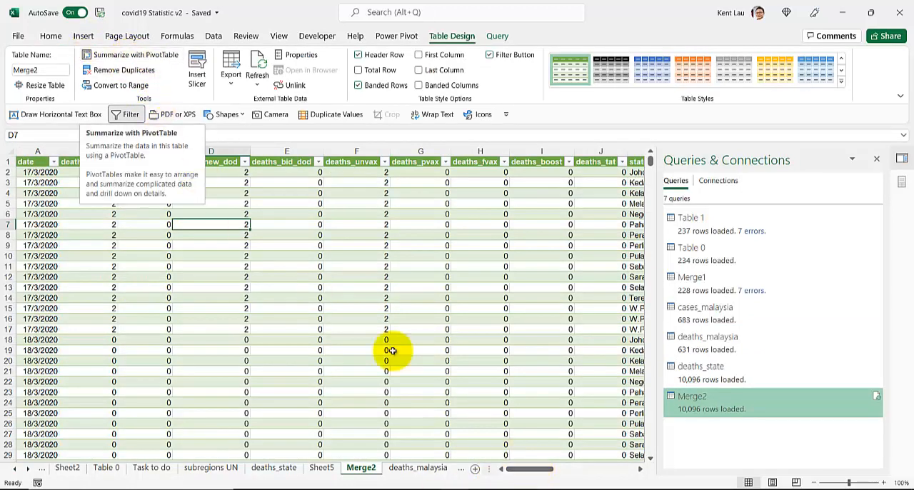
pyautogui.moveTo(544, 469); pyautogui.dragTo(489, 483)
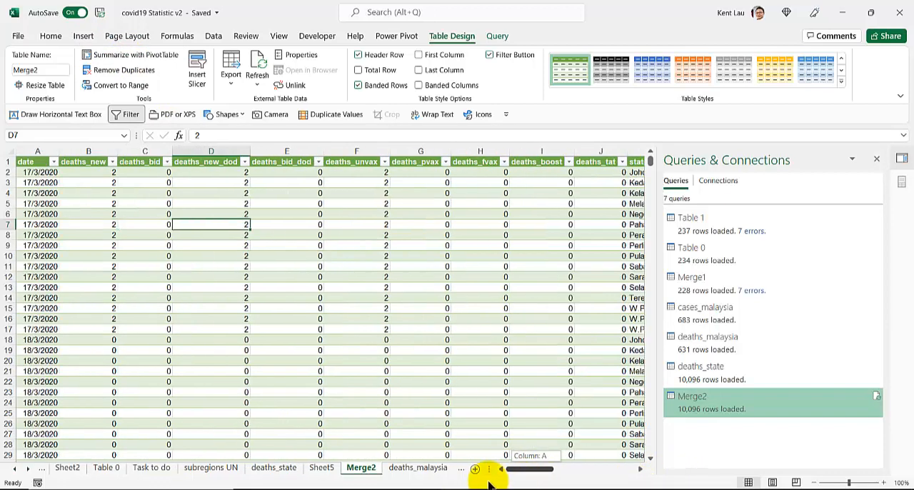
pyautogui.click(123, 57)
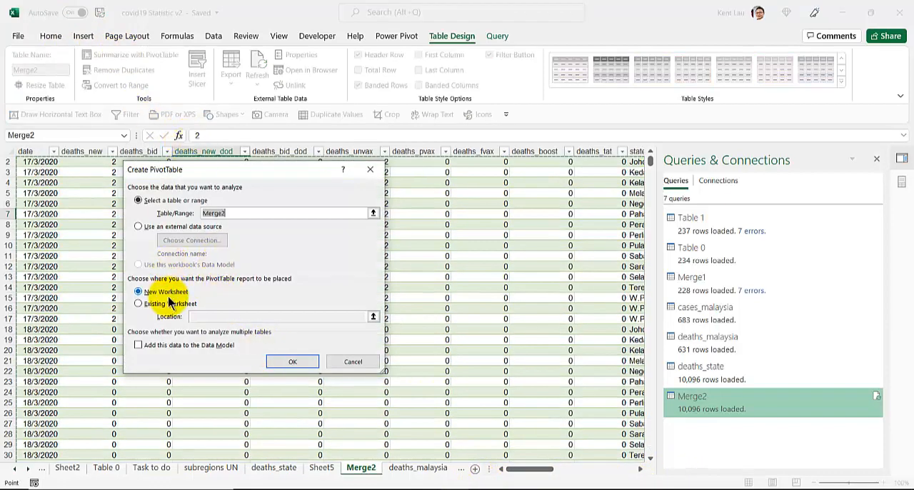
pyautogui.click(293, 361)
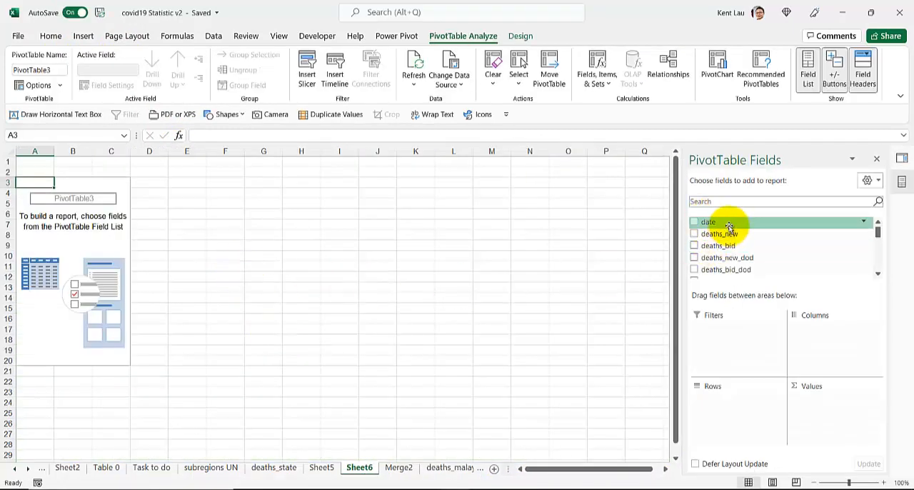
# Add the date field to the PivotTable rows, expand 2021, and remove the Quarters field from the rows
pyautogui.moveTo(728, 223); pyautogui.dragTo(737, 411)
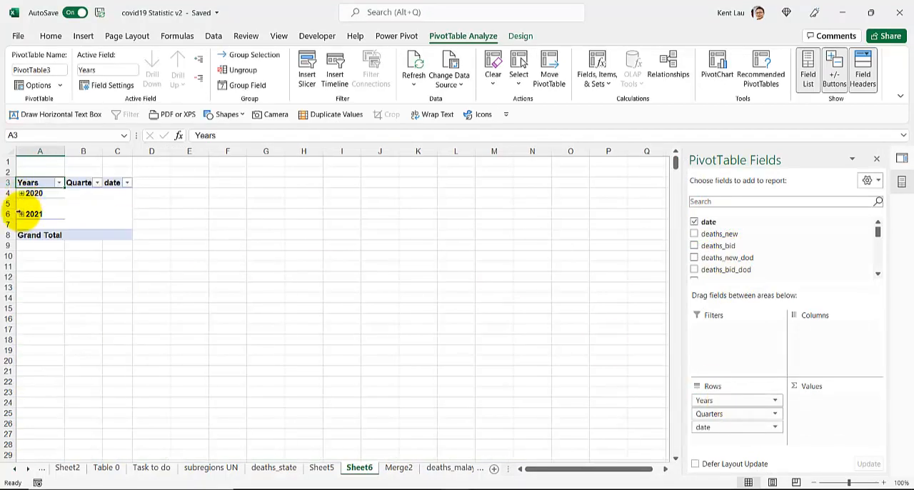
pyautogui.click(22, 215)
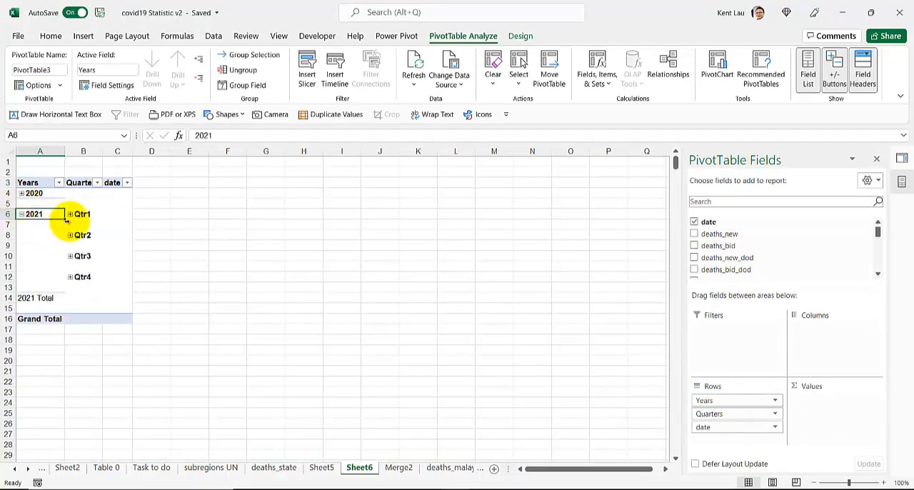
pyautogui.moveTo(743, 415); pyautogui.dragTo(591, 412)
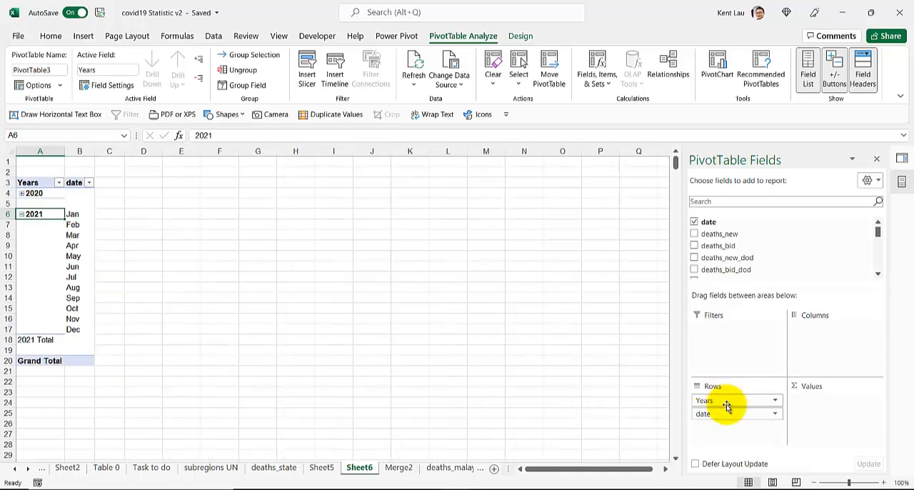
# Regroup the PivotTable's row dates by days, months and years, leaving out quarters
pyautogui.rightClick(75, 255)
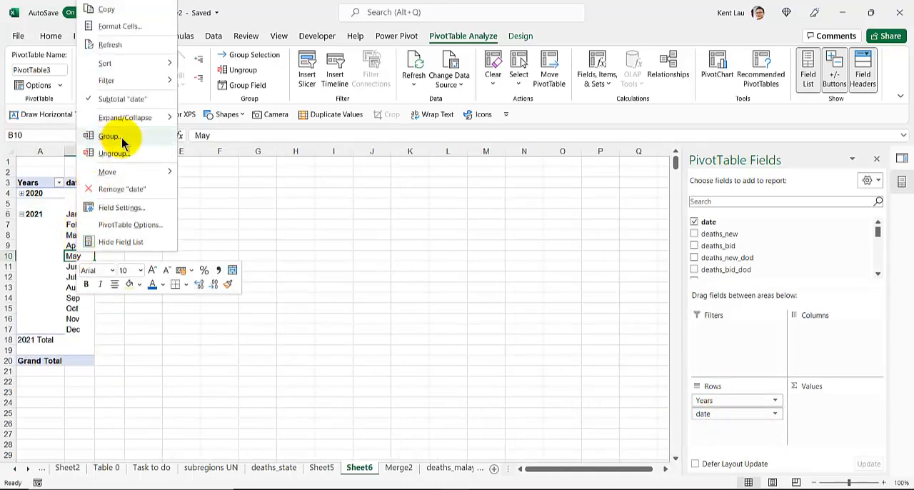
pyautogui.click(121, 137)
pyautogui.click(86, 143)
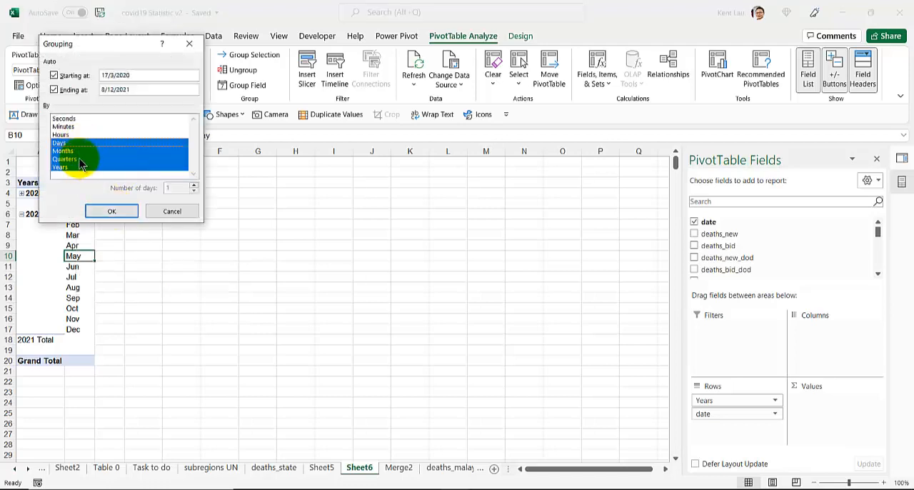
pyautogui.click(79, 159)
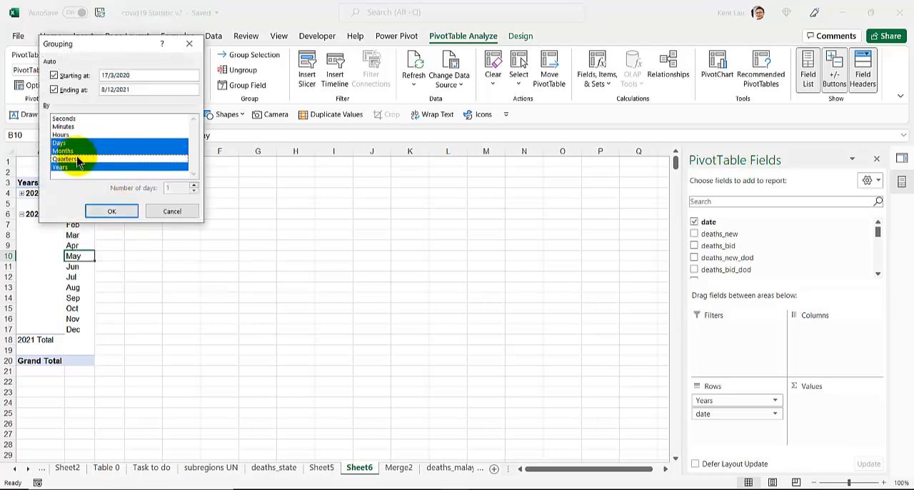
pyautogui.click(110, 212)
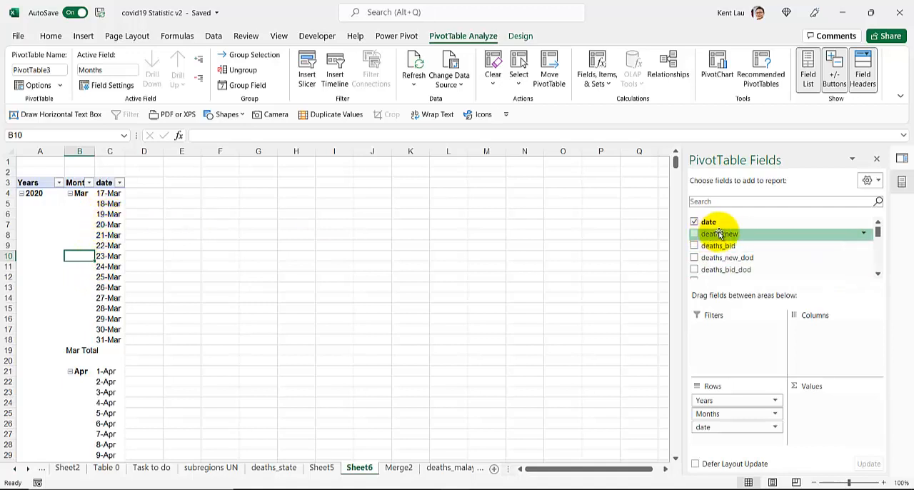
# Summarize deaths_new as a sum in the PivotTable values and move the Years field from rows to columns
pyautogui.moveTo(720, 235); pyautogui.dragTo(833, 413)
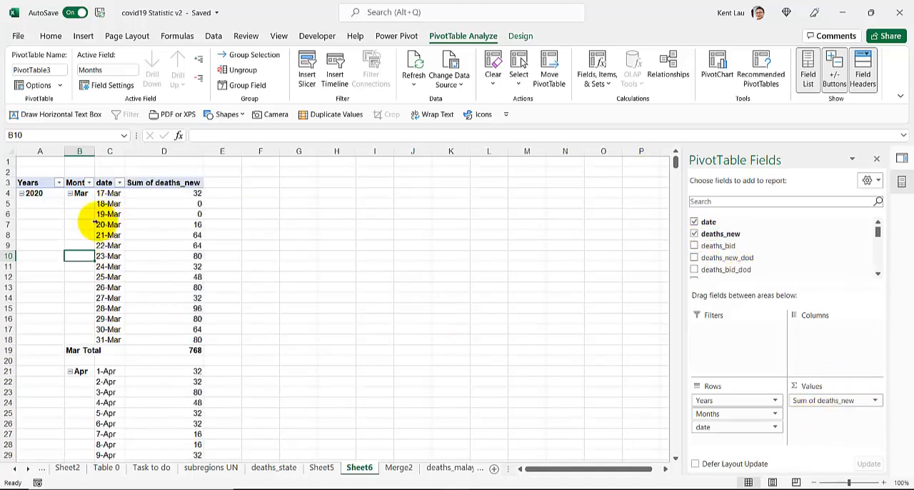
pyautogui.scroll(-7, 165, 309)
pyautogui.scroll(7, 208, 287)
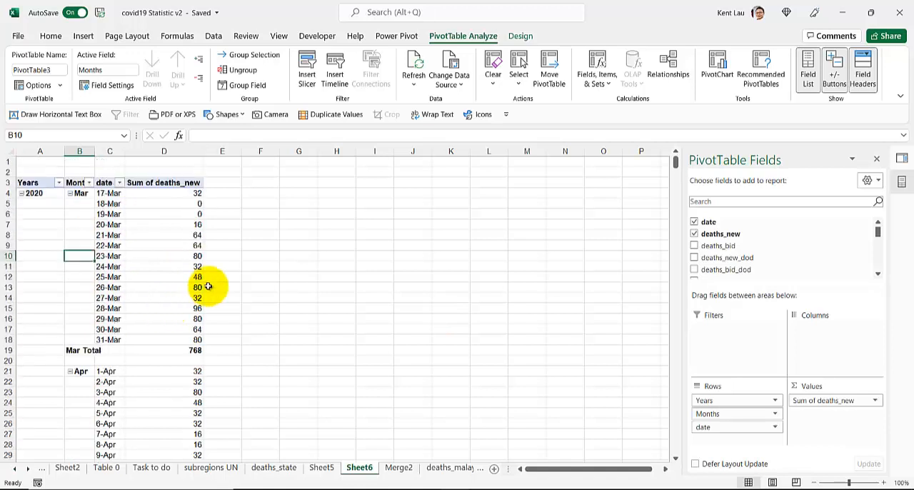
pyautogui.moveTo(731, 402); pyautogui.dragTo(788, 328)
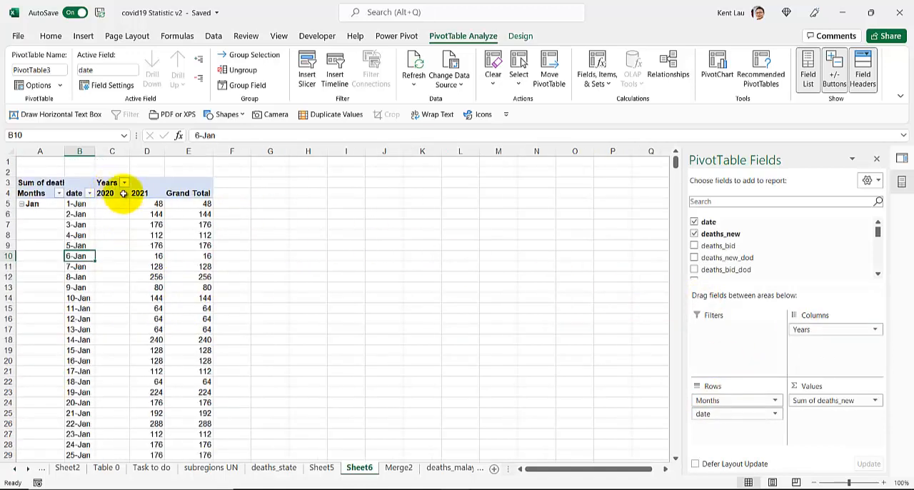
# Insert a Years slicer, filter the PivotTable to 2021 with it, and place the slicer level with the top of the PivotTable
pyautogui.click(320, 83)
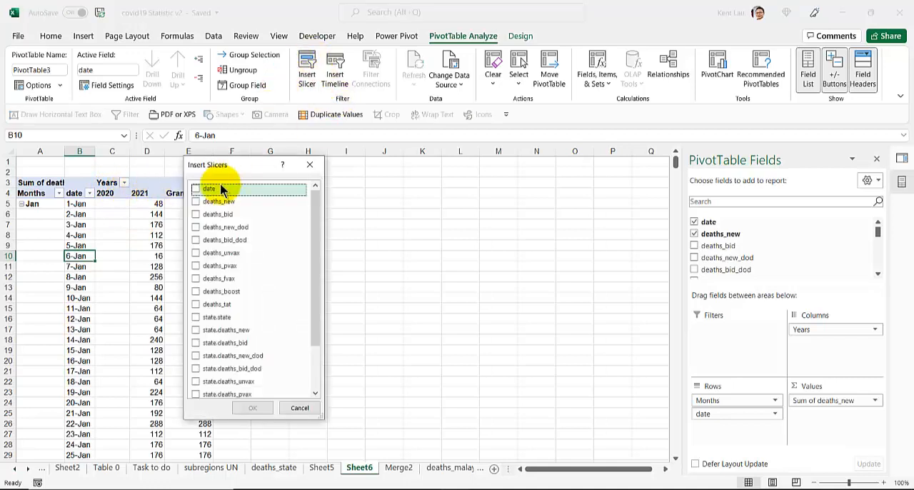
pyautogui.scroll(-2, 214, 321)
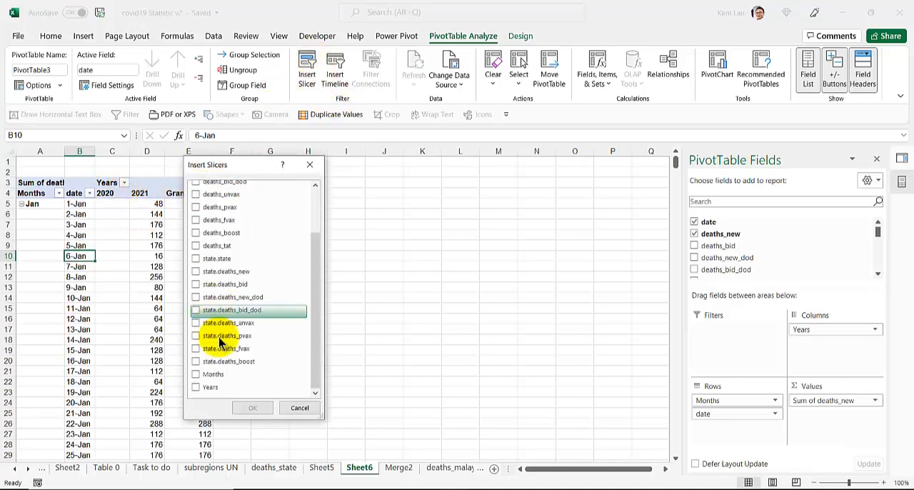
pyautogui.click(201, 388)
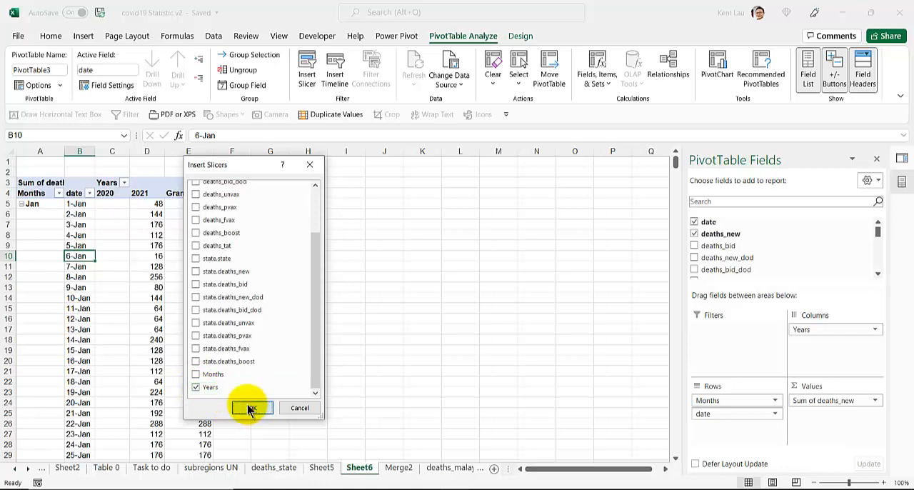
pyautogui.click(250, 407)
pyautogui.click(312, 270)
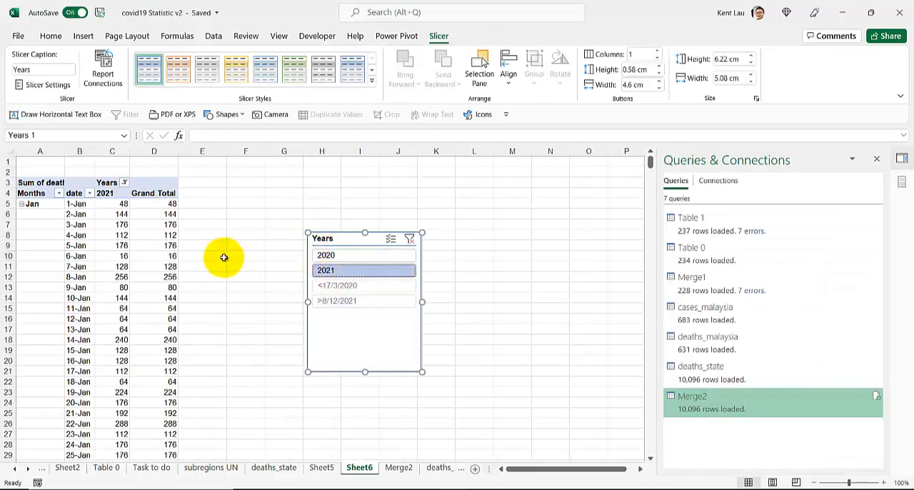
pyautogui.moveTo(329, 238); pyautogui.dragTo(339, 165)
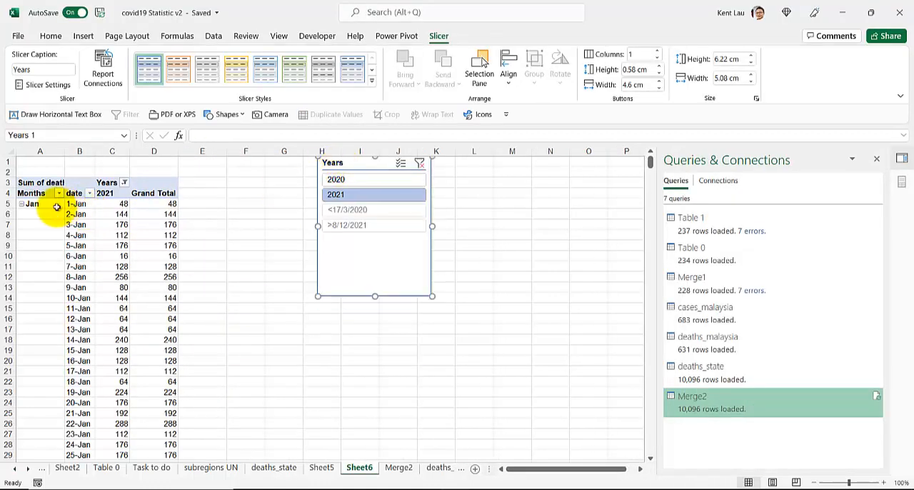
# Collapse the entire Months field in the PivotTable and expand only Dec to show its daily deaths
pyautogui.rightClick(26, 203)
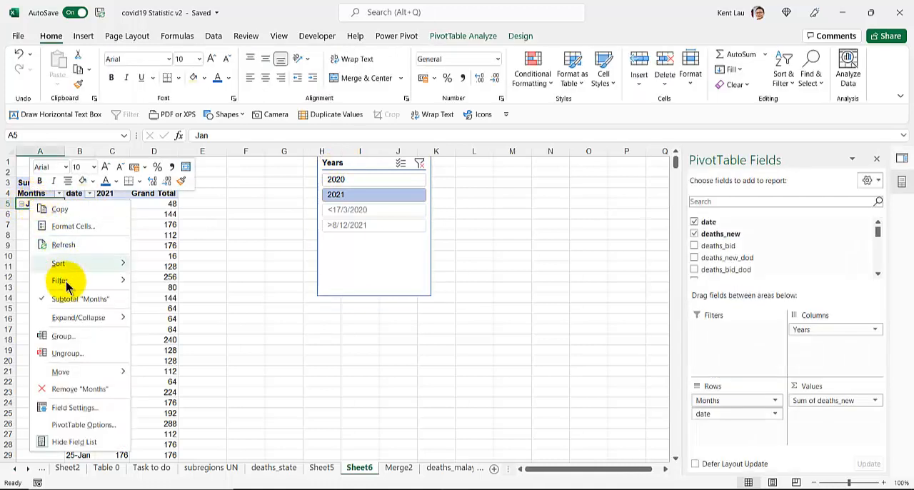
pyautogui.moveTo(110, 318)
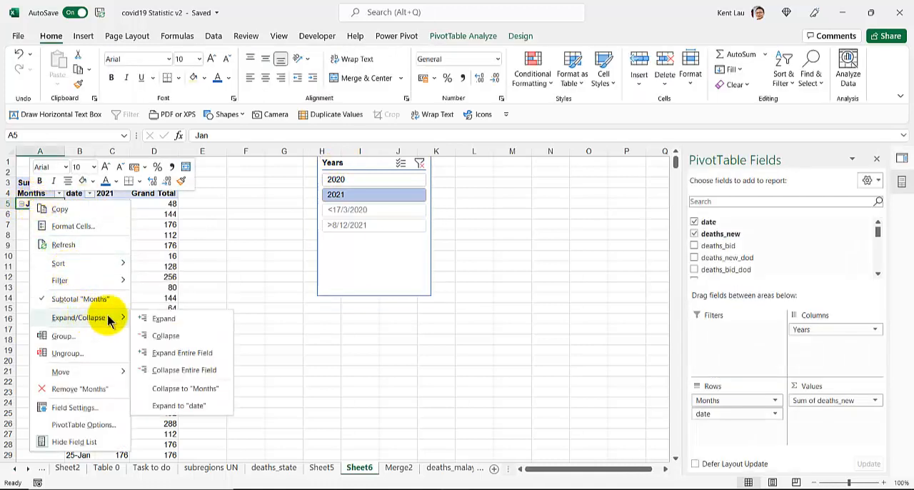
pyautogui.click(194, 370)
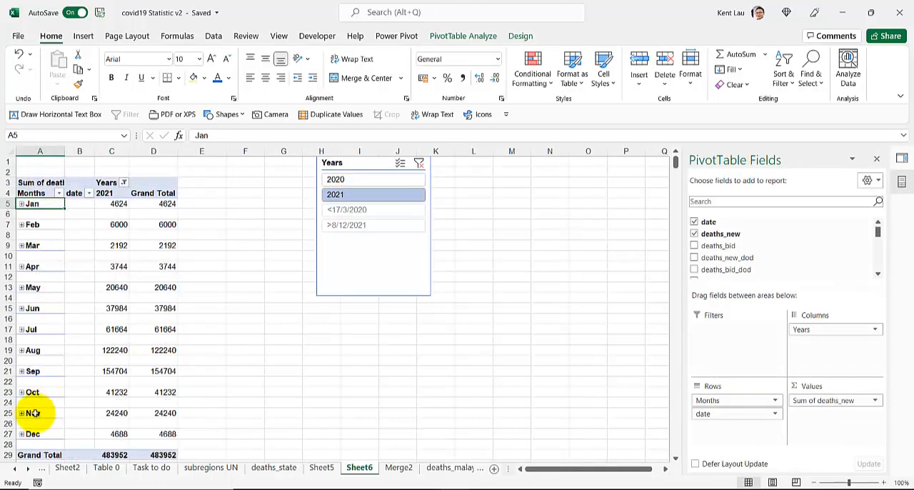
pyautogui.scroll(-3, 27, 385)
pyautogui.click(22, 340)
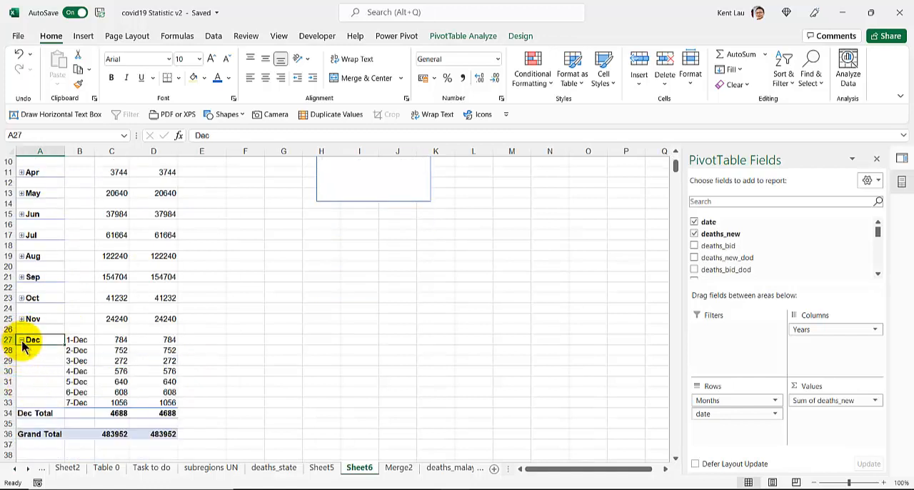
# Examine the 7-Dec deaths figure against the other December days and the monthly 2021 totals in the PivotTable
pyautogui.click(153, 403)
pyautogui.click(117, 403)
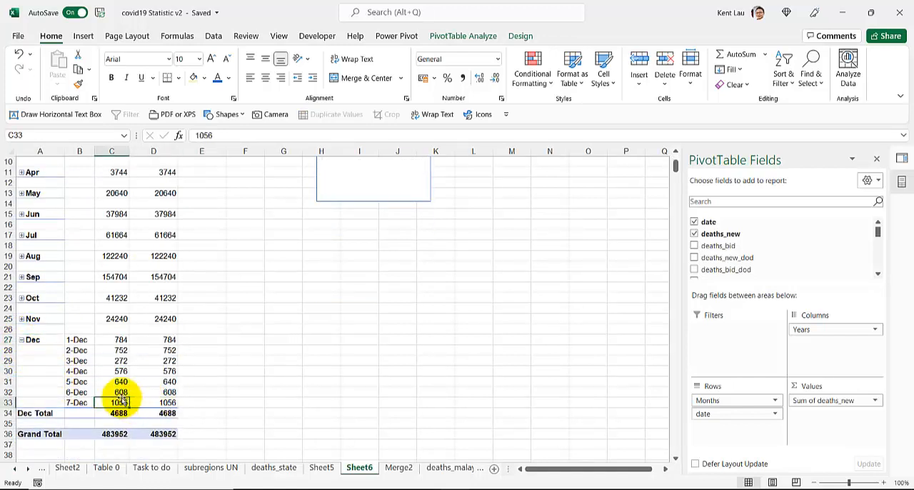
pyautogui.scroll(3, 111, 378)
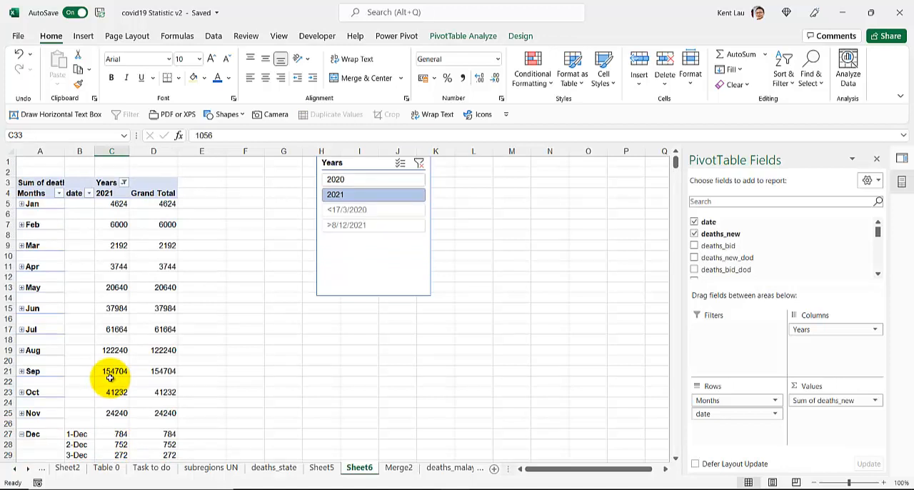
pyautogui.scroll(-3, 111, 377)
pyautogui.scroll(3, 110, 377)
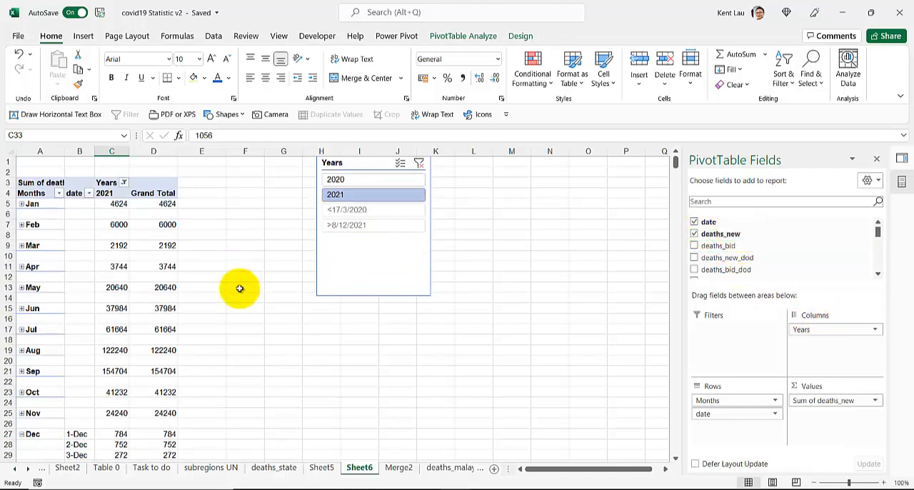
pyautogui.scroll(-3, 79, 297)
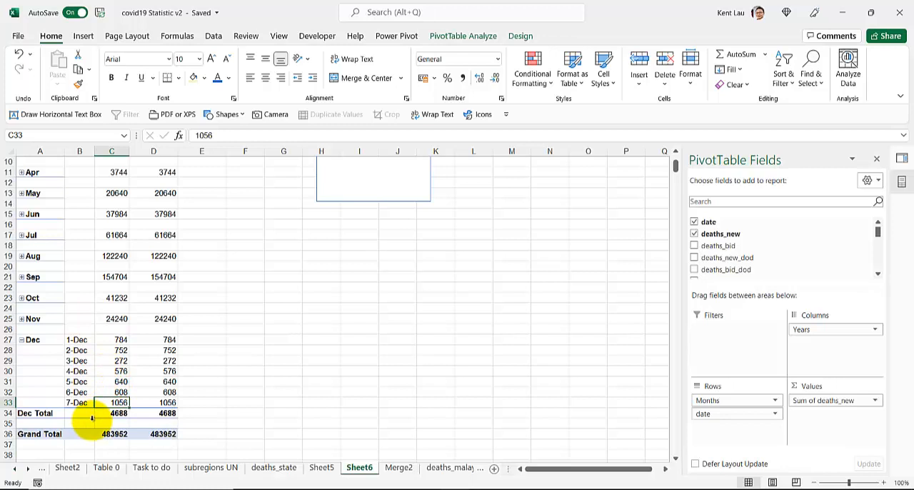
pyautogui.scroll(3, 92, 418)
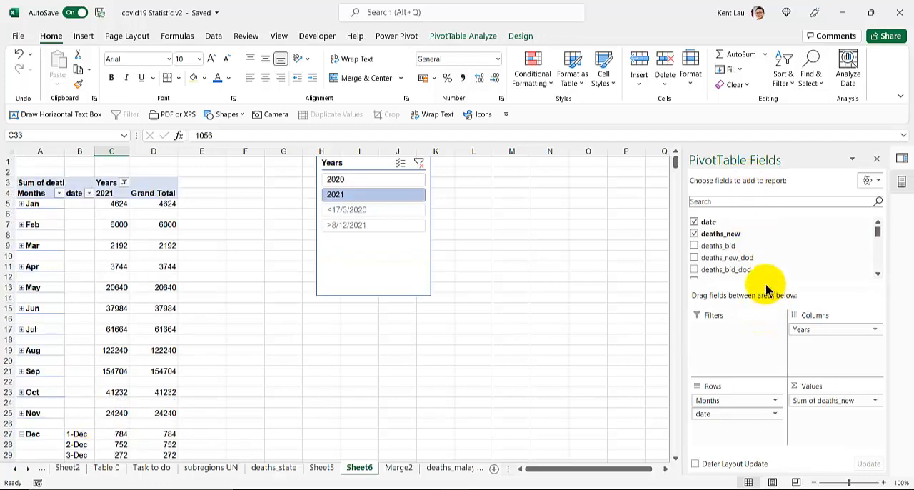
# Try state.deaths_new as a row field below date in the PivotTable and take it out again
pyautogui.scroll(-3, 748, 229)
pyautogui.scroll(-3, 749, 230)
pyautogui.scroll(2, 749, 243)
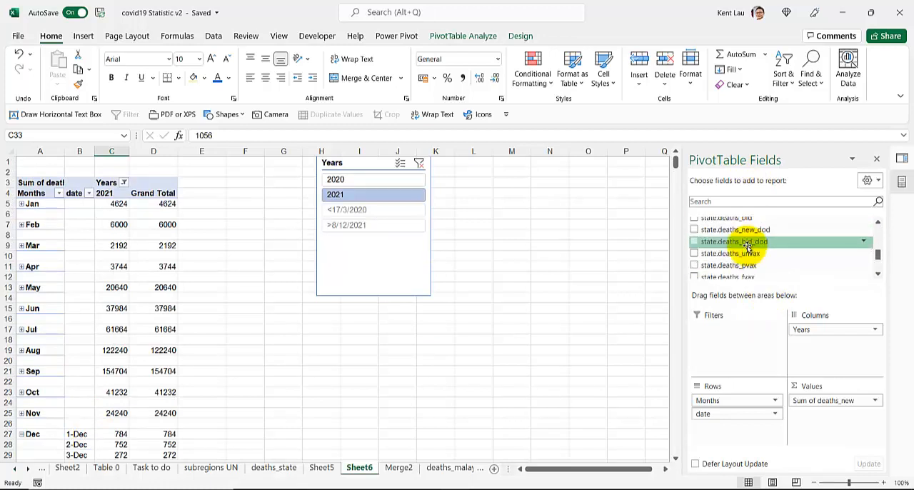
pyautogui.scroll(3, 746, 241)
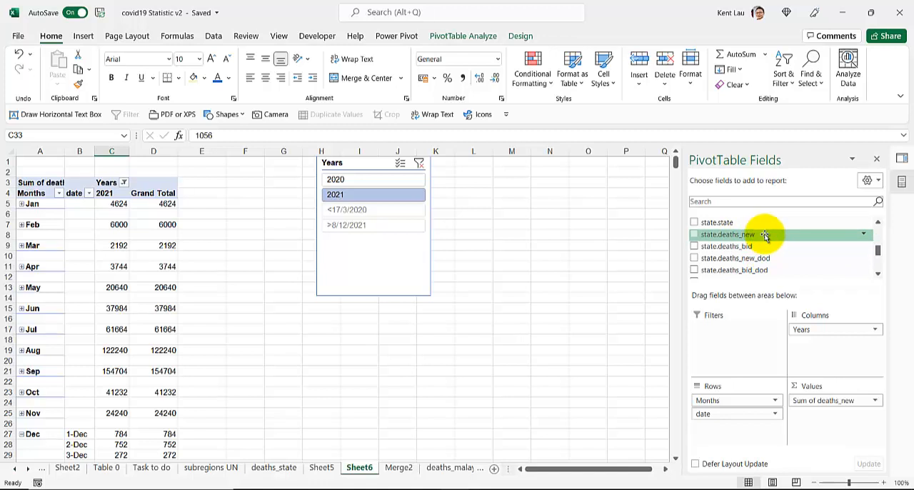
pyautogui.moveTo(765, 236); pyautogui.dragTo(744, 429)
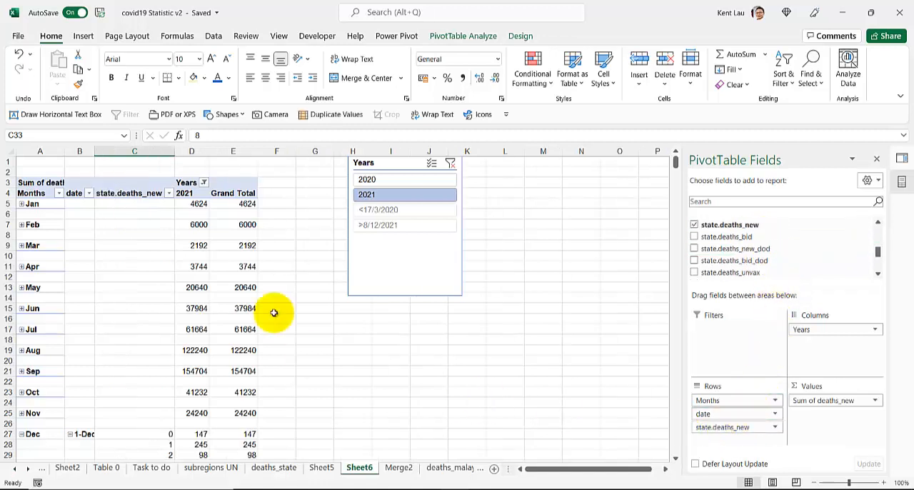
pyautogui.scroll(-4, 83, 311)
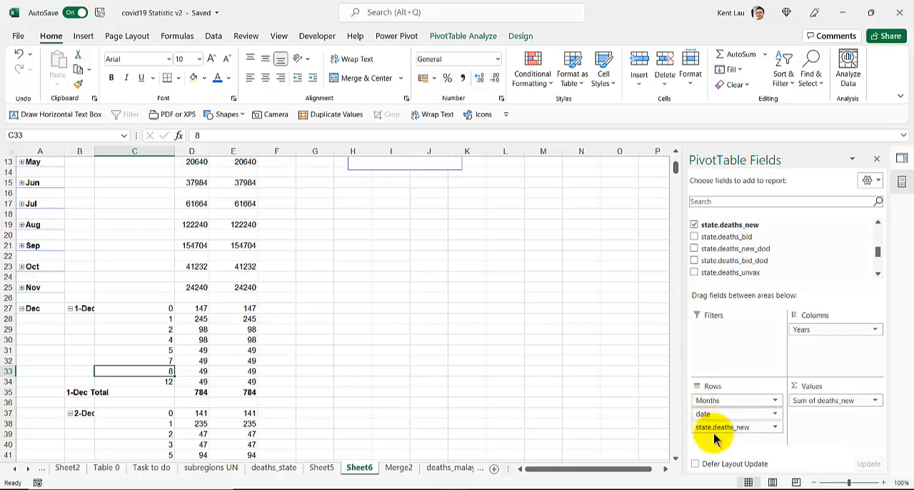
pyautogui.scroll(1, 735, 244)
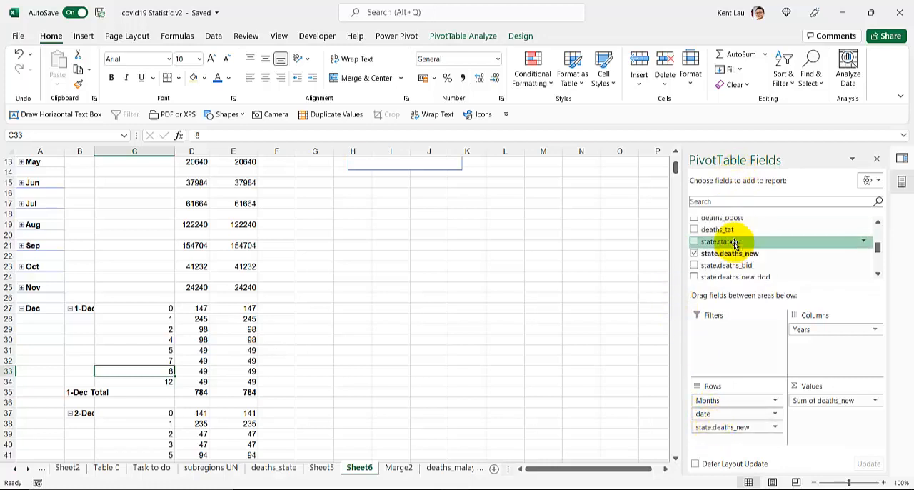
pyautogui.moveTo(729, 252); pyautogui.dragTo(688, 265)
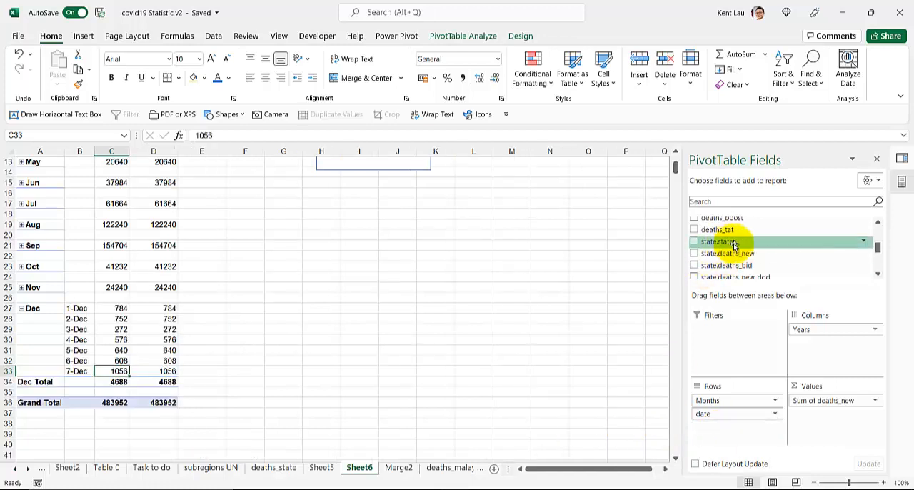
# Break the PivotTable rows down by state.state below date and add the sum of state.deaths_new to the values
pyautogui.moveTo(734, 245); pyautogui.dragTo(696, 427)
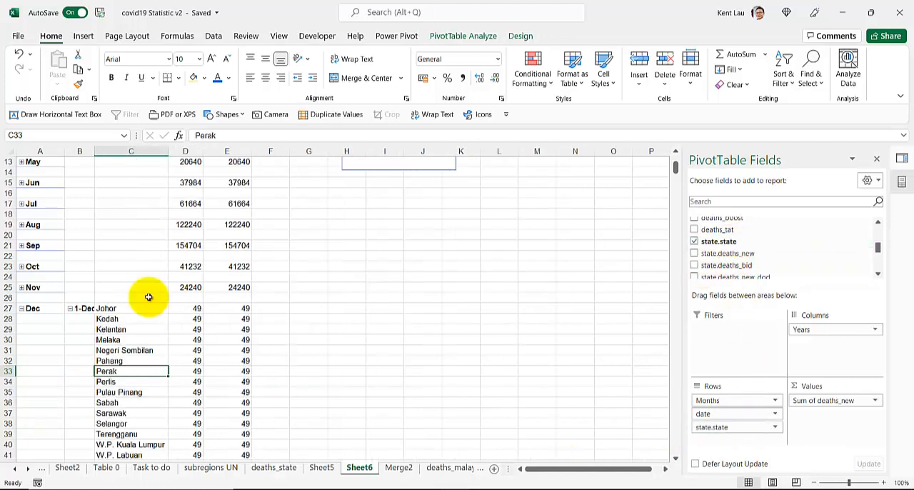
pyautogui.scroll(-3, 42, 280)
pyautogui.scroll(-4, 51, 284)
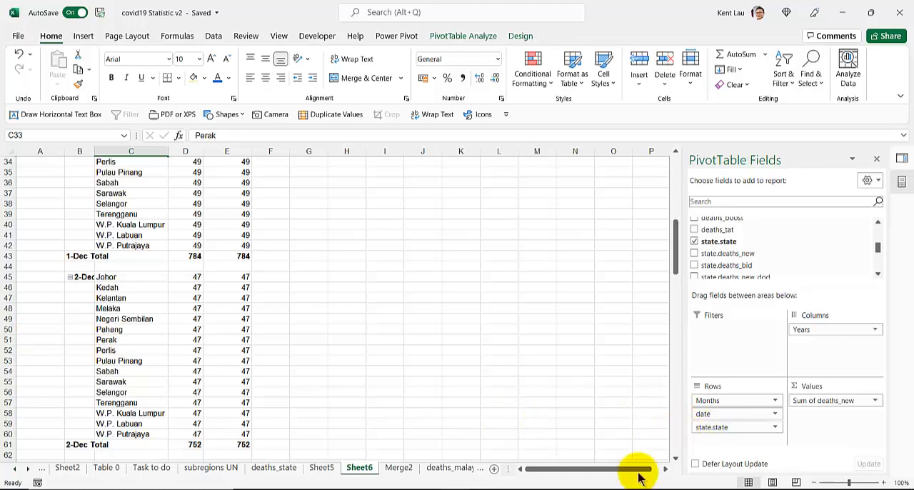
pyautogui.moveTo(723, 253); pyautogui.dragTo(814, 404)
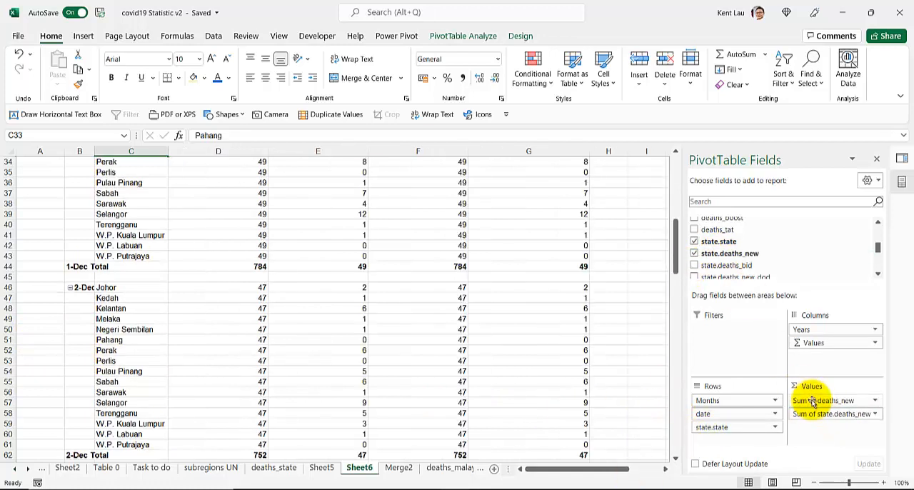
pyautogui.scroll(-1, 292, 319)
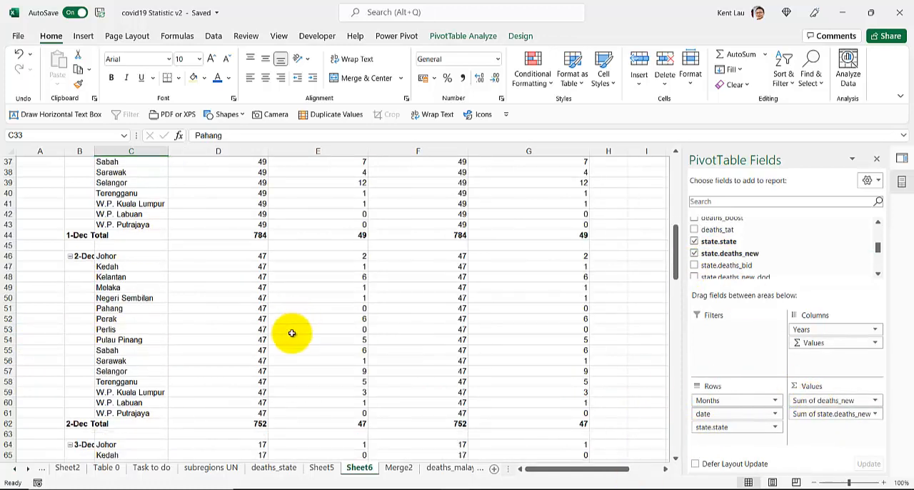
pyautogui.click(315, 423)
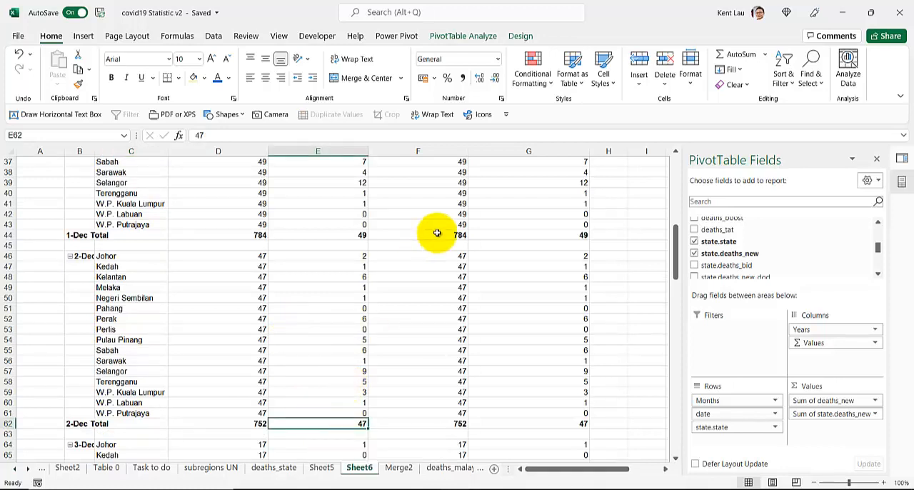
# Turn off the PivotTable's grand totals for both rows and columns
pyautogui.scroll(12, 415, 249)
pyautogui.click(414, 250)
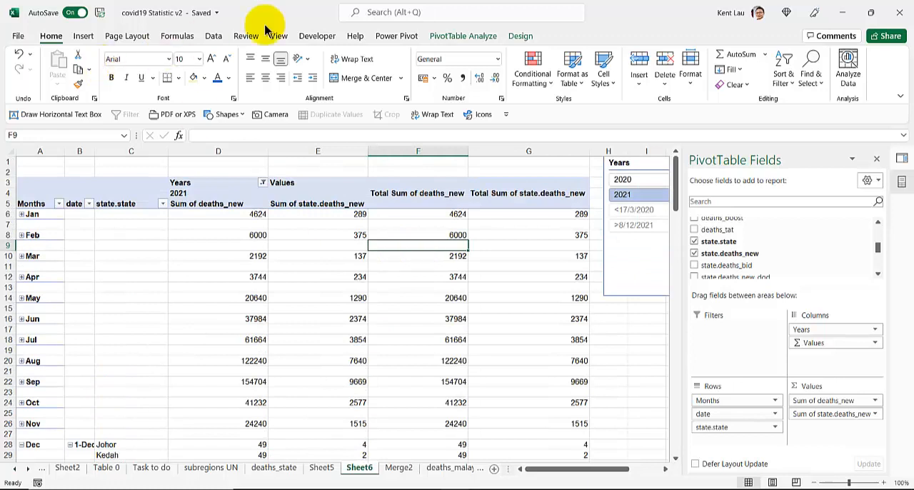
pyautogui.click(463, 35)
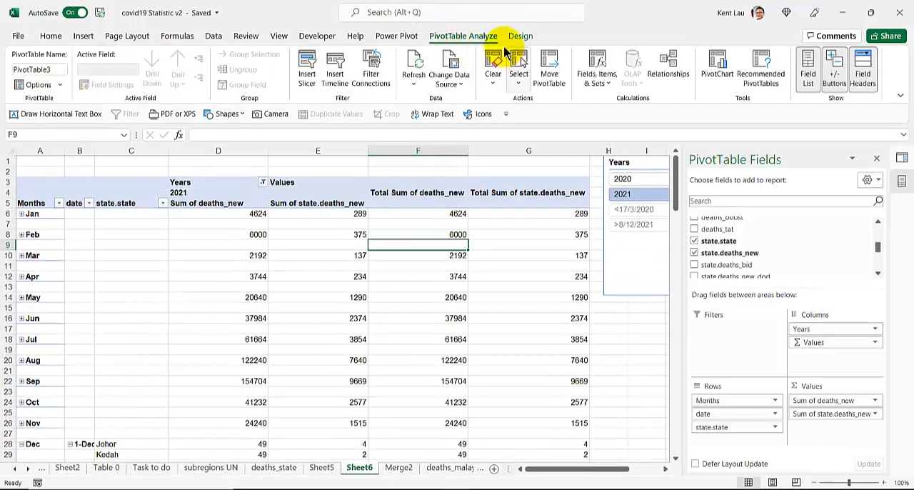
pyautogui.click(520, 36)
pyautogui.click(58, 77)
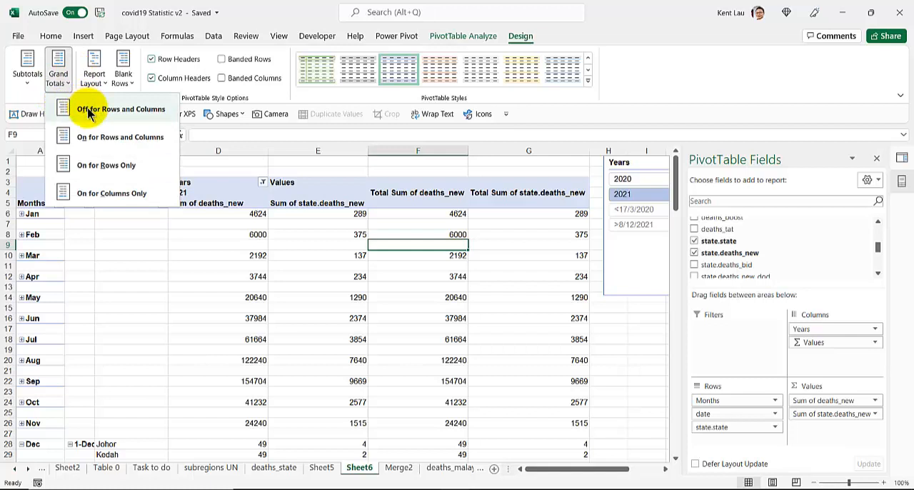
pyautogui.click(89, 114)
# Compare the 1-Dec state figures and totals between Sum of deaths_new and Sum of state.deaths_new
pyautogui.scroll(-6, 214, 235)
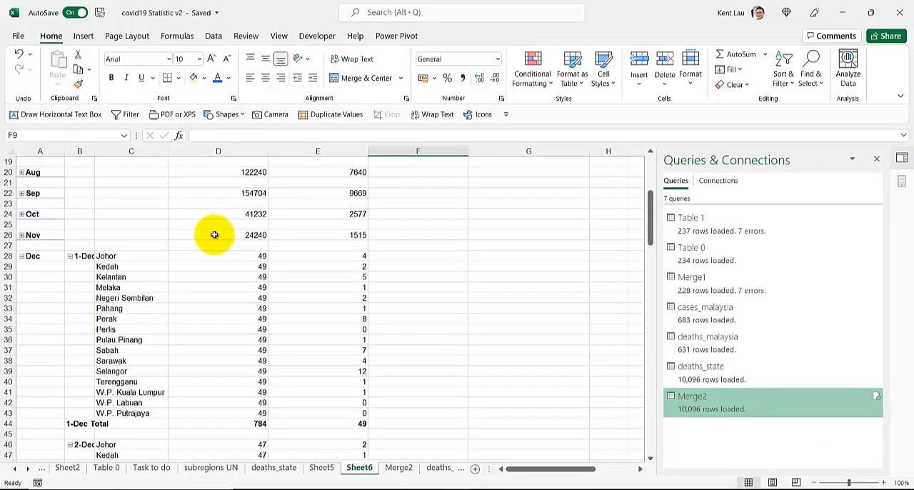
pyautogui.scroll(-1, 214, 235)
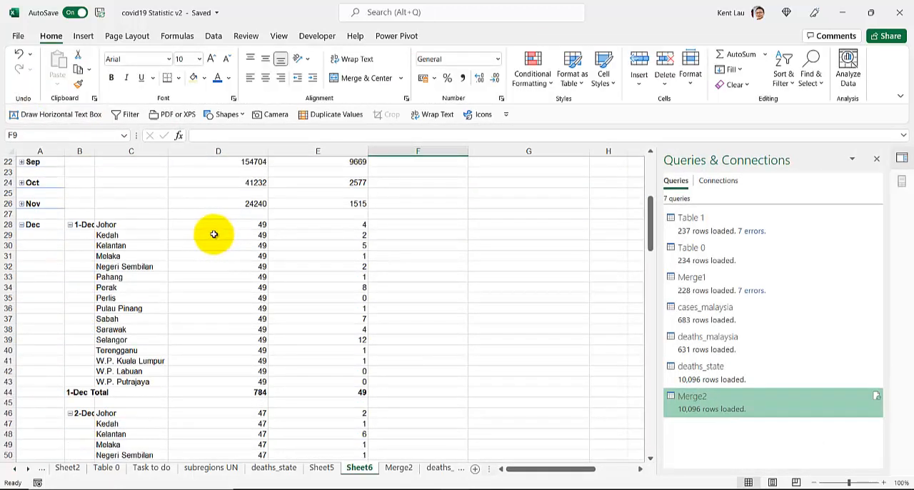
pyautogui.click(321, 392)
pyautogui.scroll(7, 204, 307)
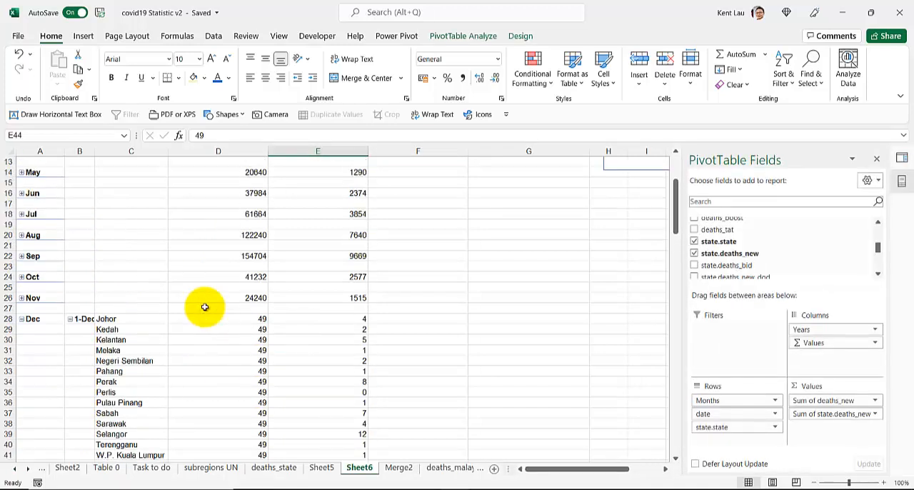
pyautogui.scroll(-8, 204, 307)
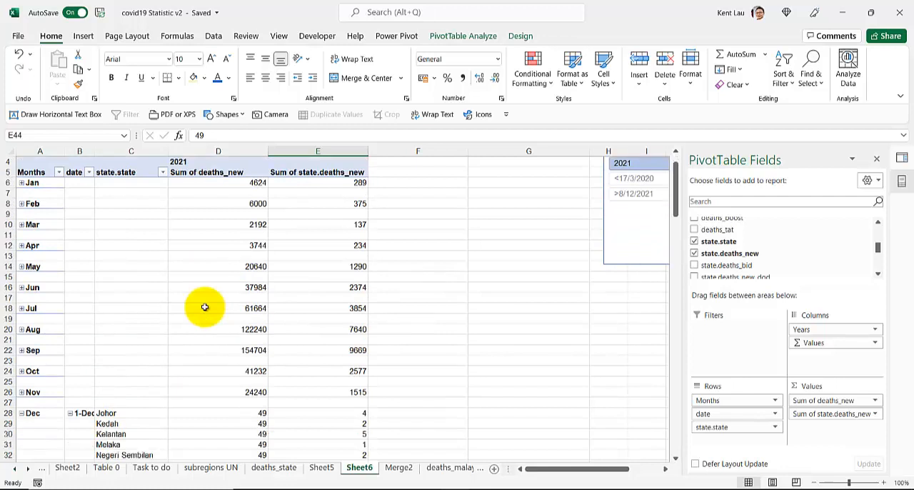
pyautogui.moveTo(327, 194); pyautogui.dragTo(322, 351)
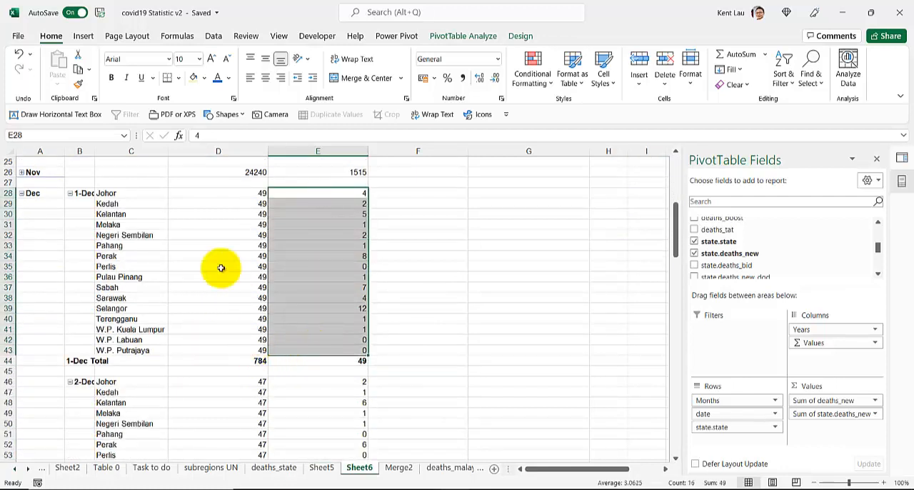
pyautogui.click(223, 360)
pyautogui.scroll(2, 200, 355)
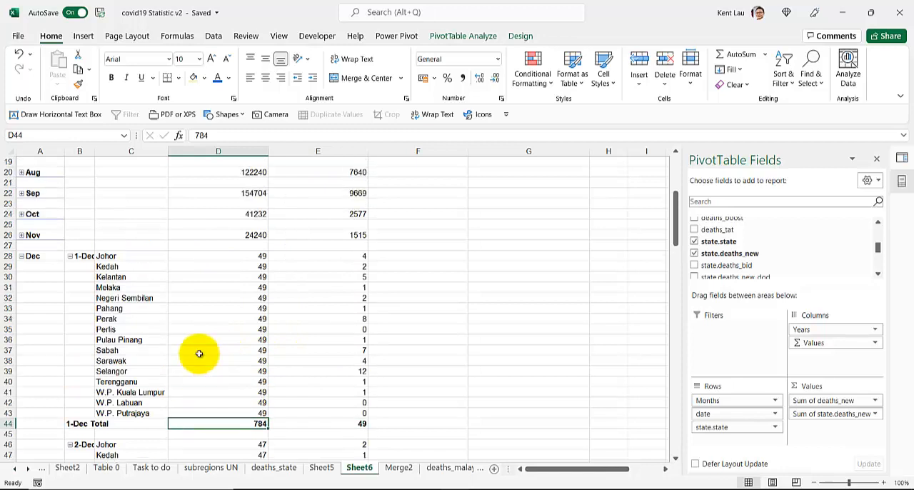
pyautogui.moveTo(190, 259); pyautogui.dragTo(208, 413)
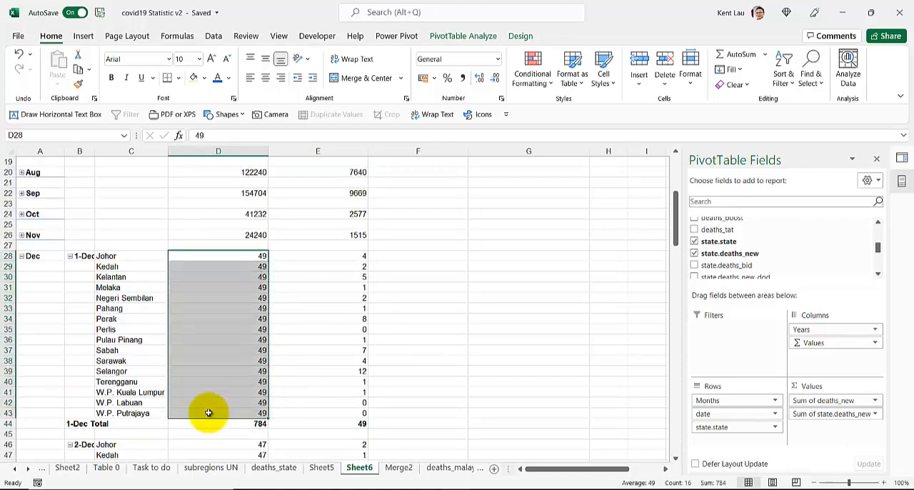
# Remove Sum of deaths_new from the PivotTable values and review the state-level December figures down to the Dec Total
pyautogui.moveTo(821, 401); pyautogui.dragTo(544, 390)
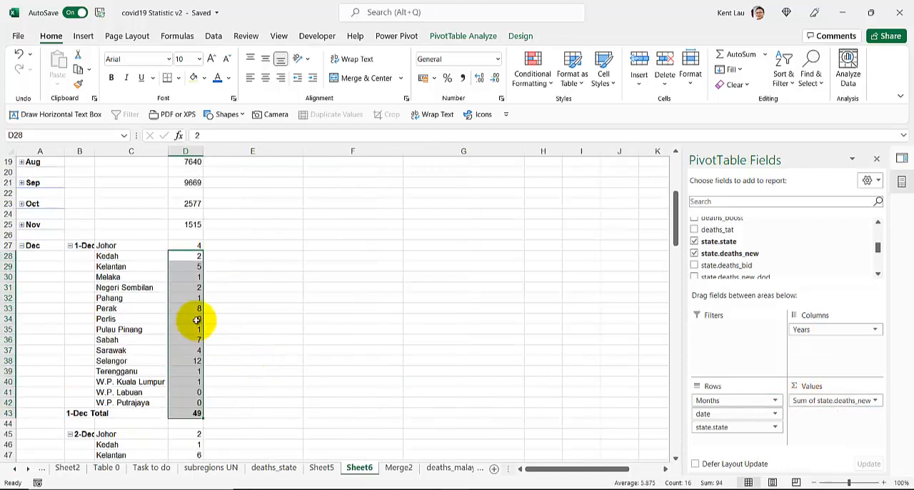
pyautogui.scroll(-3, 197, 320)
pyautogui.scroll(-11, 196, 319)
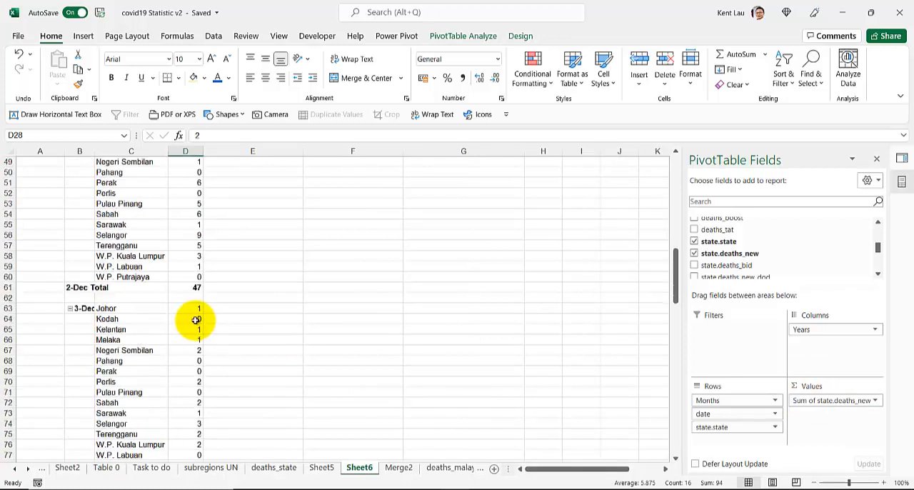
pyautogui.scroll(-6, 195, 320)
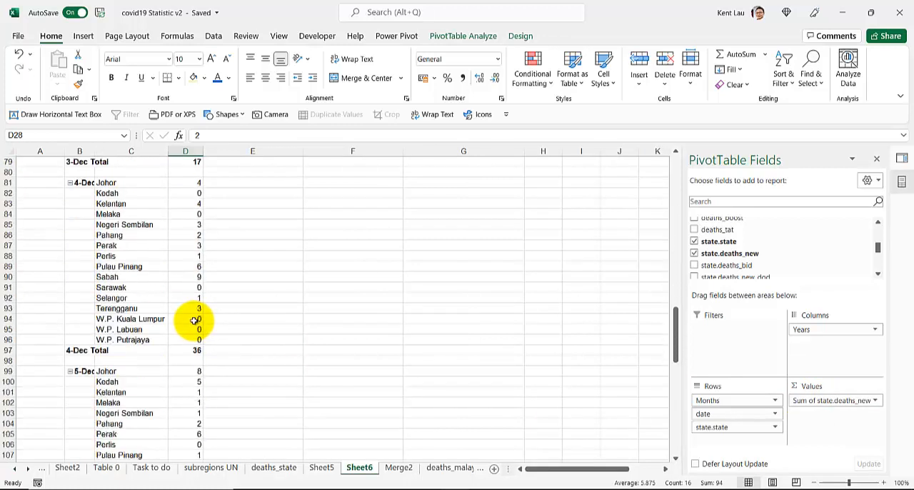
pyautogui.scroll(-16, 189, 324)
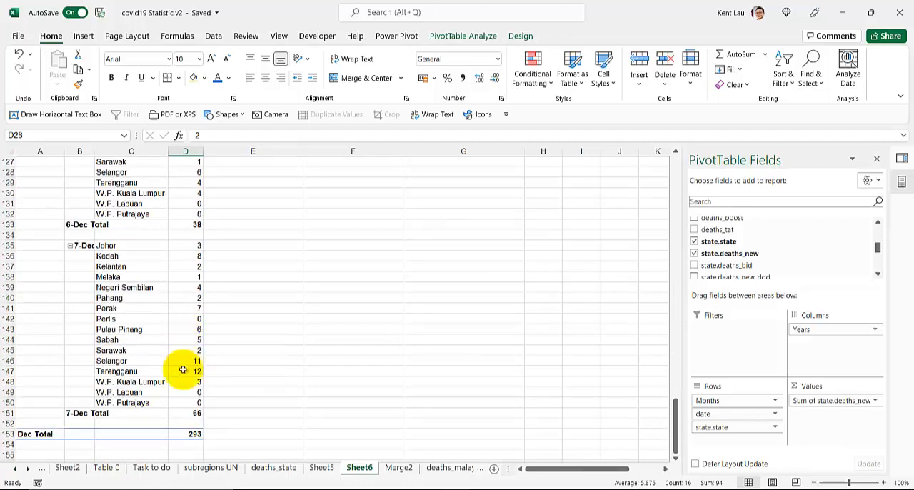
# Check the 7-Dec deaths for Selangor and Terengganu along with that day's total
pyautogui.click(180, 370)
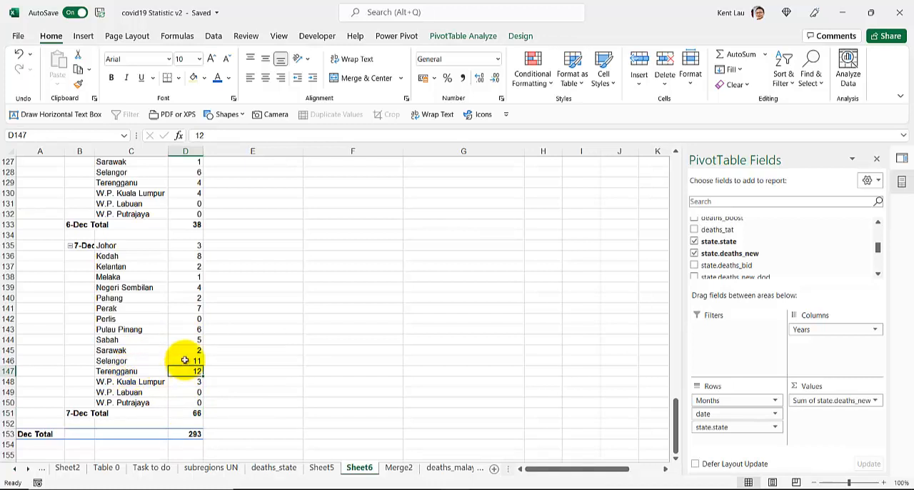
pyautogui.moveTo(185, 360); pyautogui.dragTo(184, 369)
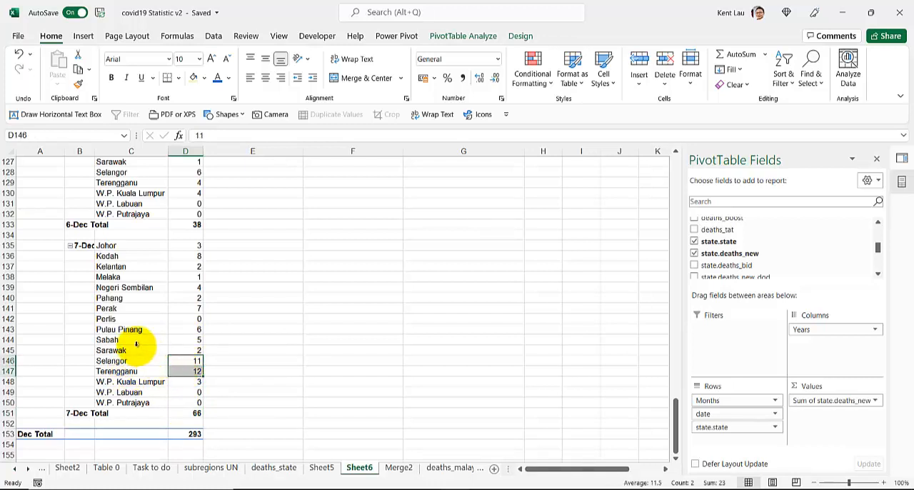
pyautogui.click(182, 413)
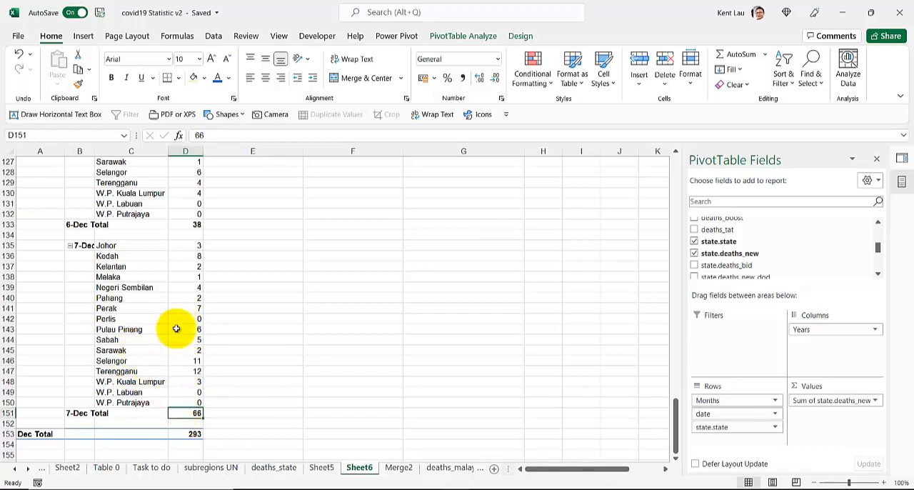
pyautogui.click(180, 361)
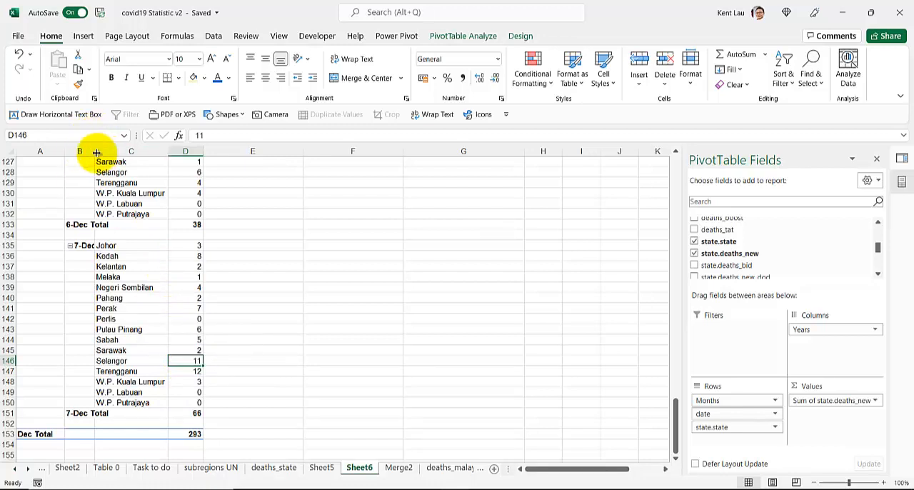
# Widen column B so the PivotTable's date labels fit in full
pyautogui.moveTo(93, 152); pyautogui.dragTo(112, 157)
pyautogui.scroll(4, 150, 208)
pyautogui.scroll(-4, 150, 212)
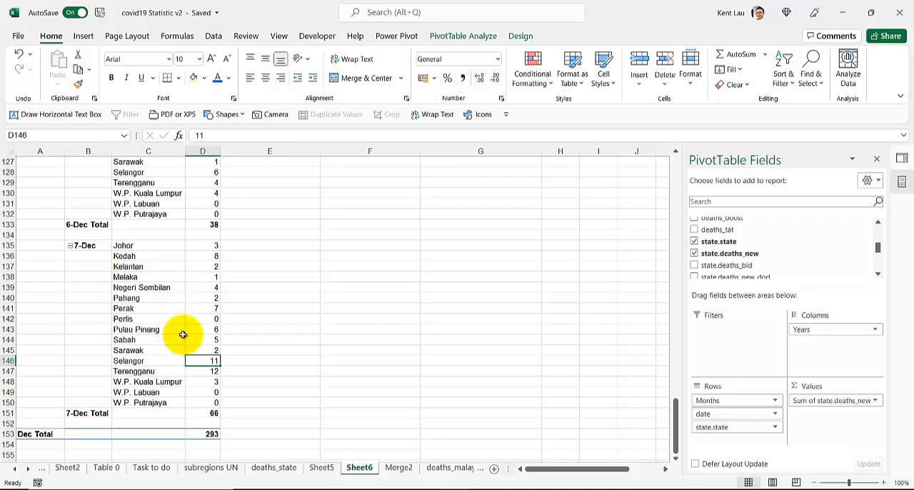
# Add state.deaths_pvax, state.deaths_fvax, state.deaths_unvax and state.deaths_boost, in that order, to the PivotTable values after Sum of state.deaths_new
pyautogui.scroll(-2, 732, 244)
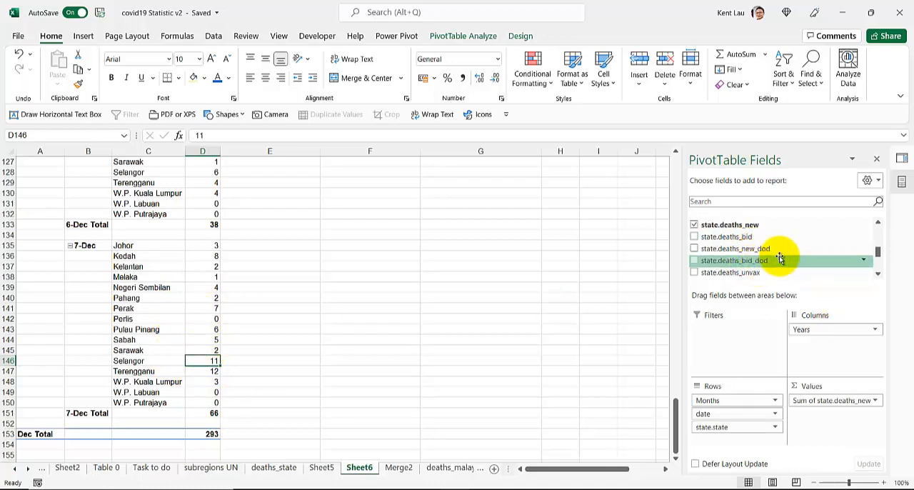
pyautogui.scroll(-2, 780, 258)
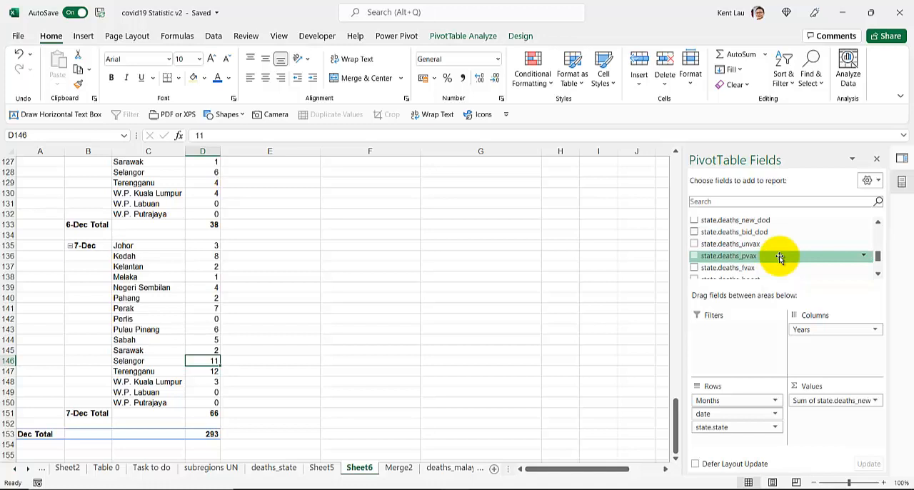
pyautogui.moveTo(780, 258); pyautogui.dragTo(817, 415)
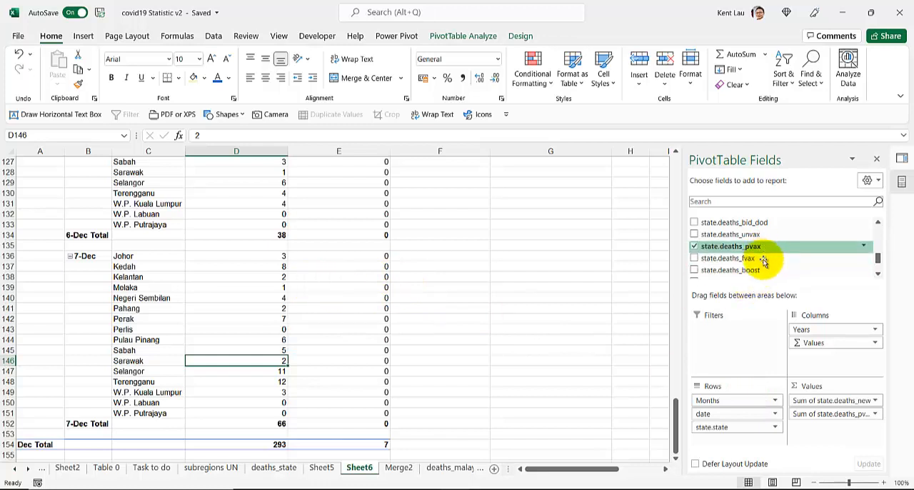
pyautogui.moveTo(764, 262); pyautogui.dragTo(816, 427)
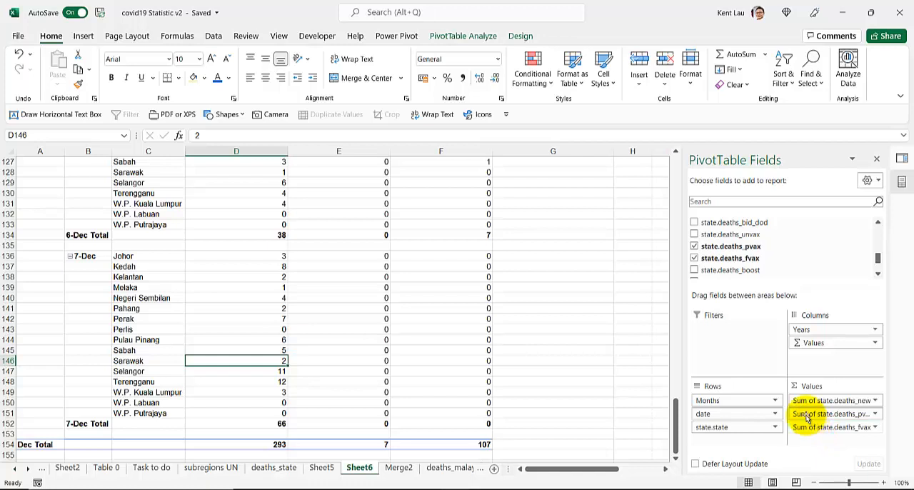
pyautogui.moveTo(763, 234); pyautogui.dragTo(836, 435)
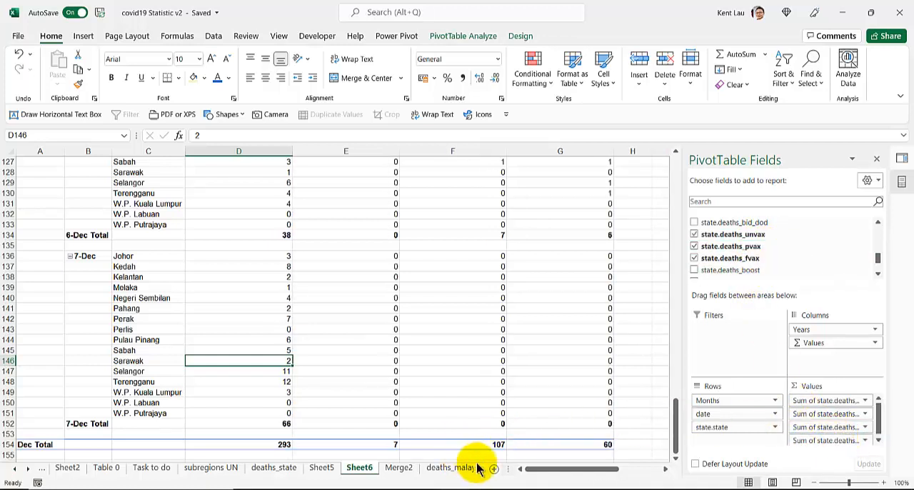
pyautogui.moveTo(527, 467); pyautogui.dragTo(547, 468)
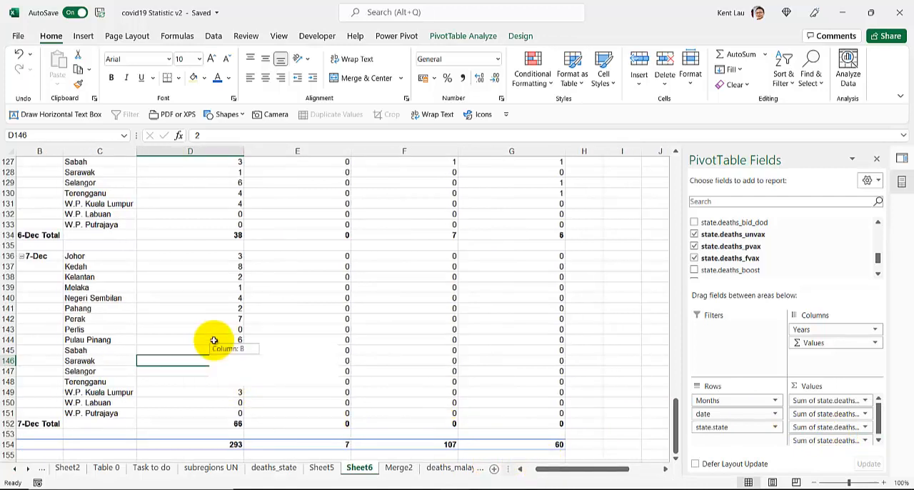
pyautogui.scroll(-1, 745, 259)
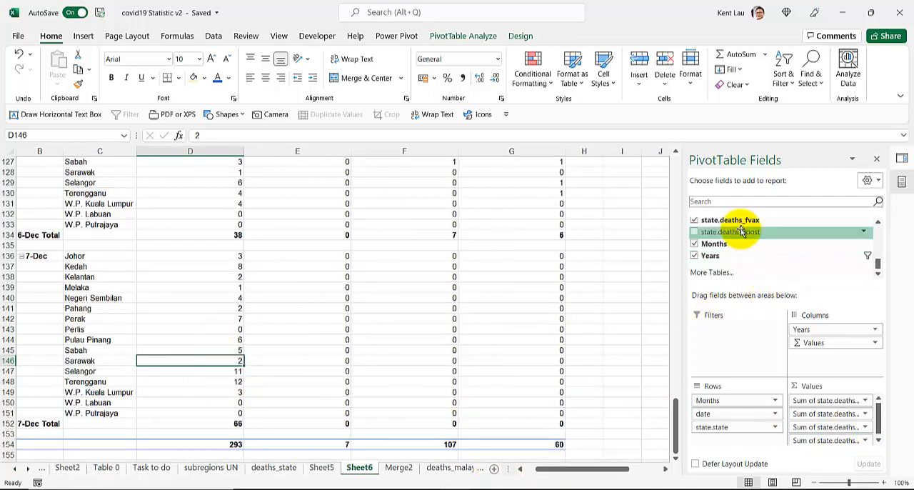
pyautogui.moveTo(742, 232); pyautogui.dragTo(827, 443)
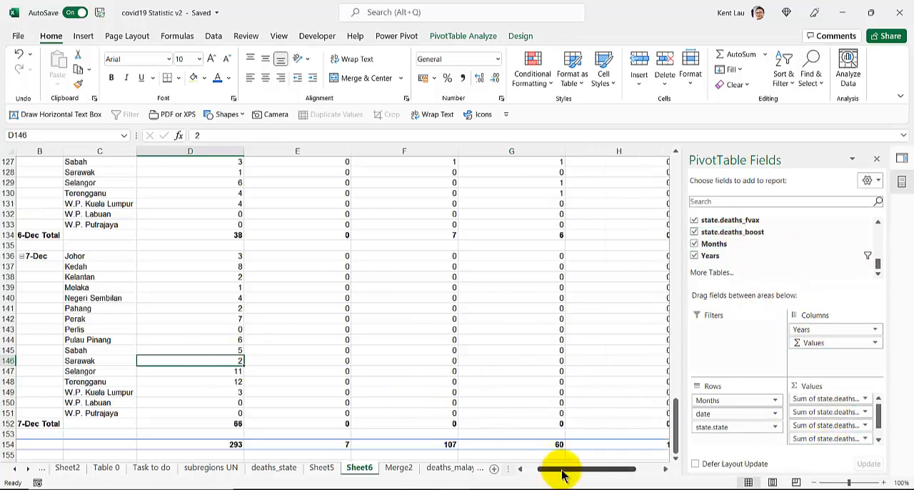
pyautogui.hscroll(-2, 562, 475)
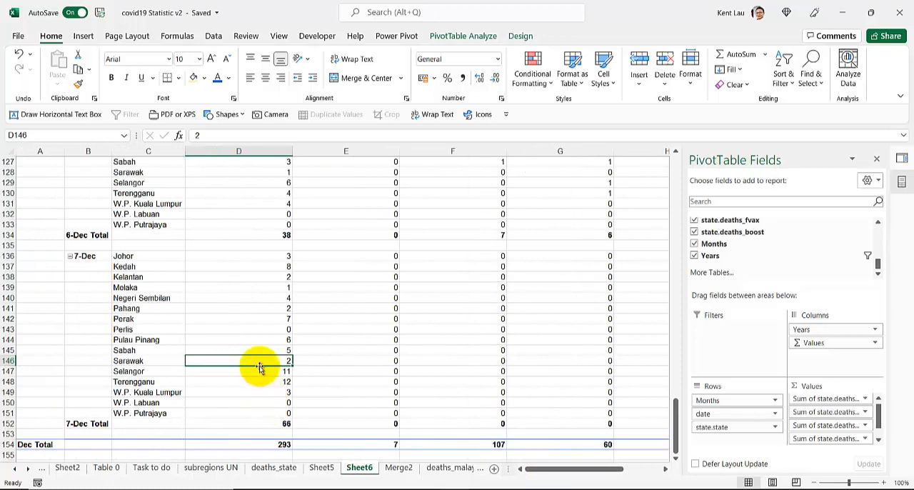
# Compare the 7-Dec state deaths, such as Selangor's, and the Dec Total with the figures in the vaccination-status columns
pyautogui.click(255, 375)
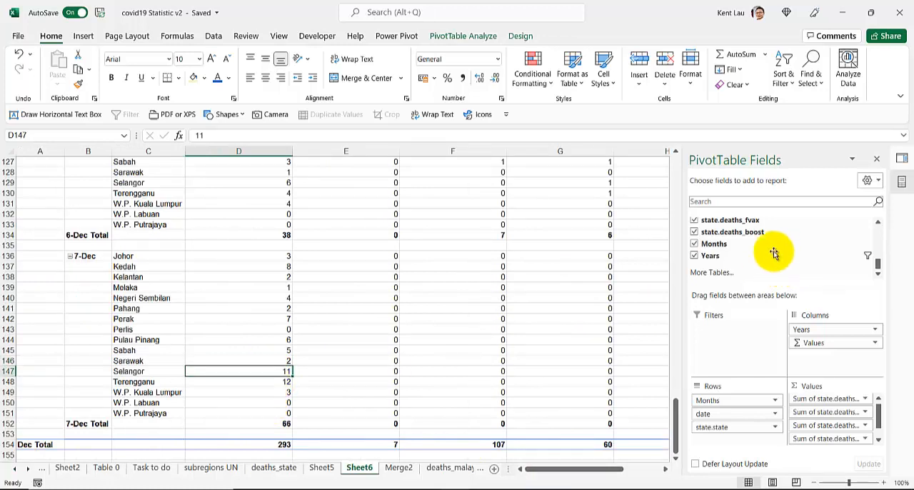
pyautogui.scroll(4, 771, 241)
pyautogui.scroll(-1, 771, 241)
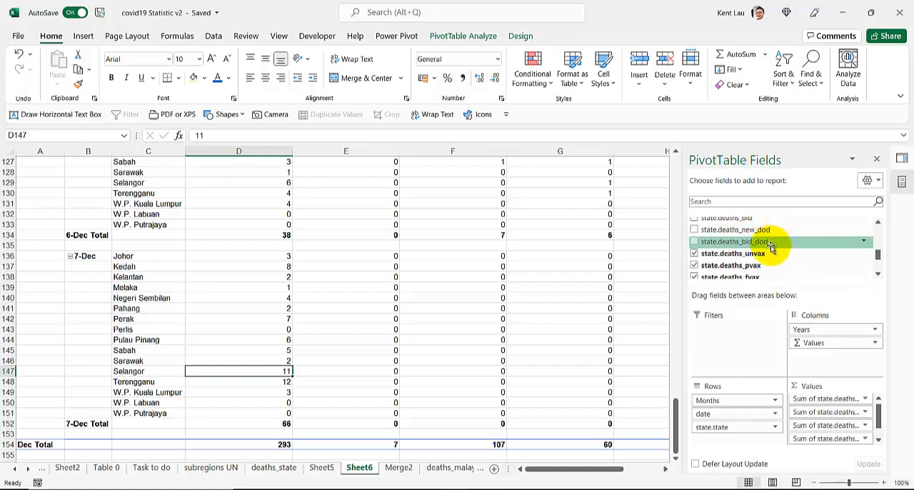
pyautogui.scroll(-2, 793, 265)
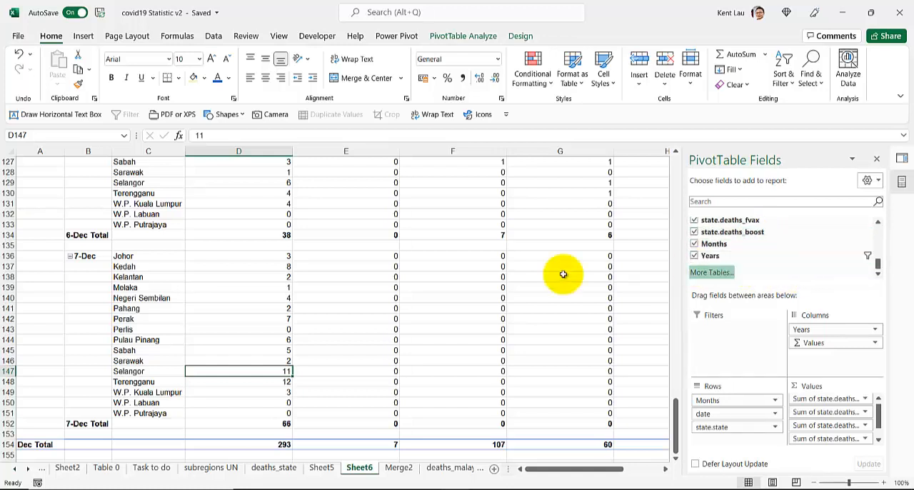
pyautogui.scroll(3, 510, 290)
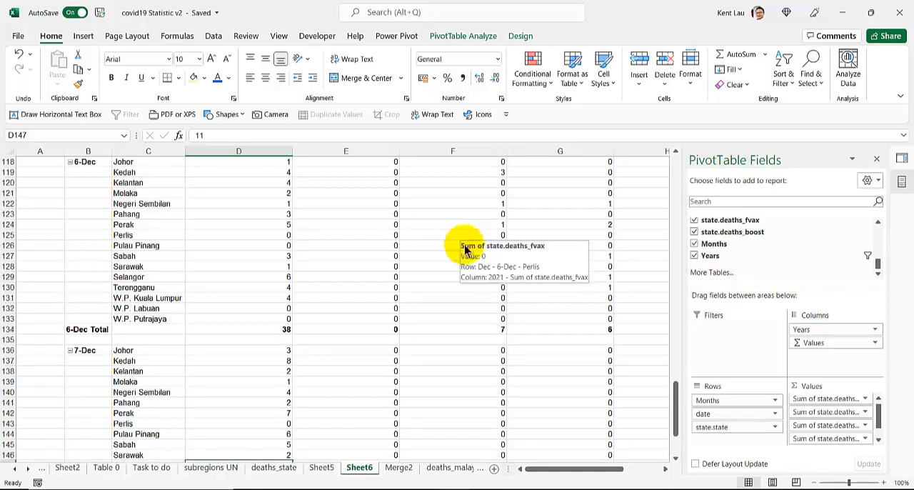
pyautogui.click(465, 287)
pyautogui.scroll(-3, 243, 369)
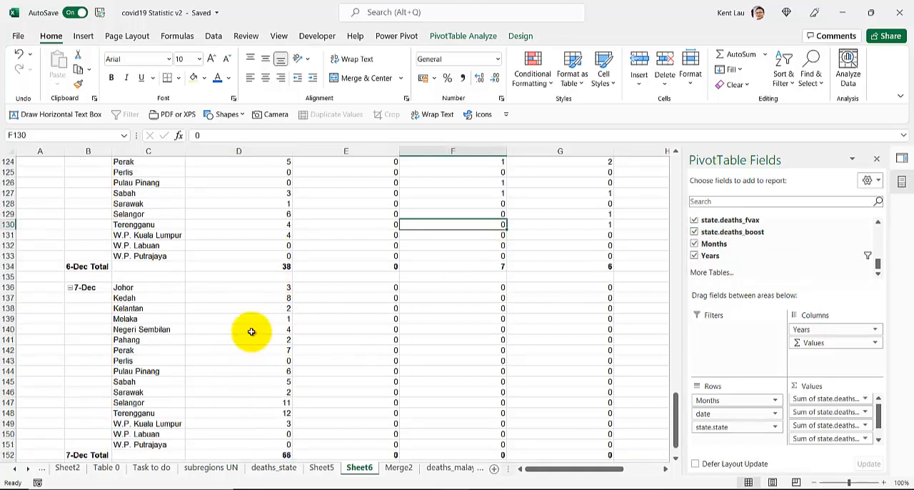
pyautogui.click(254, 374)
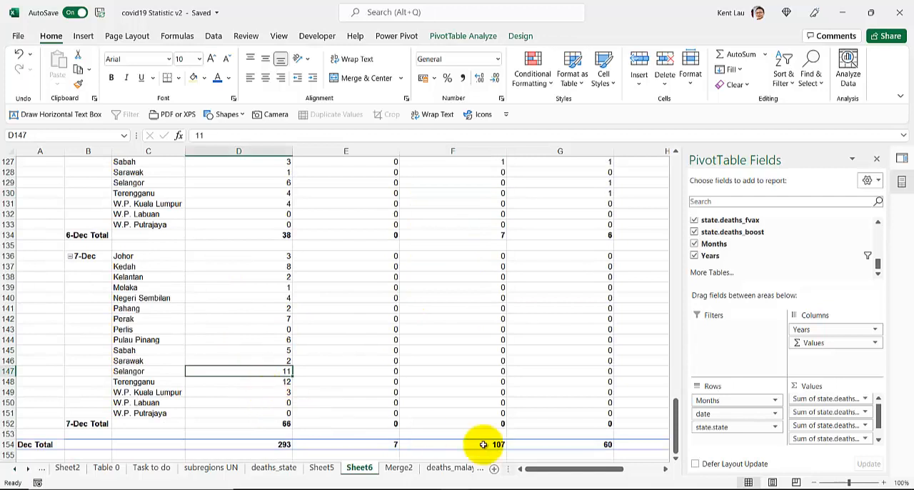
pyautogui.moveTo(547, 471); pyautogui.dragTo(507, 484)
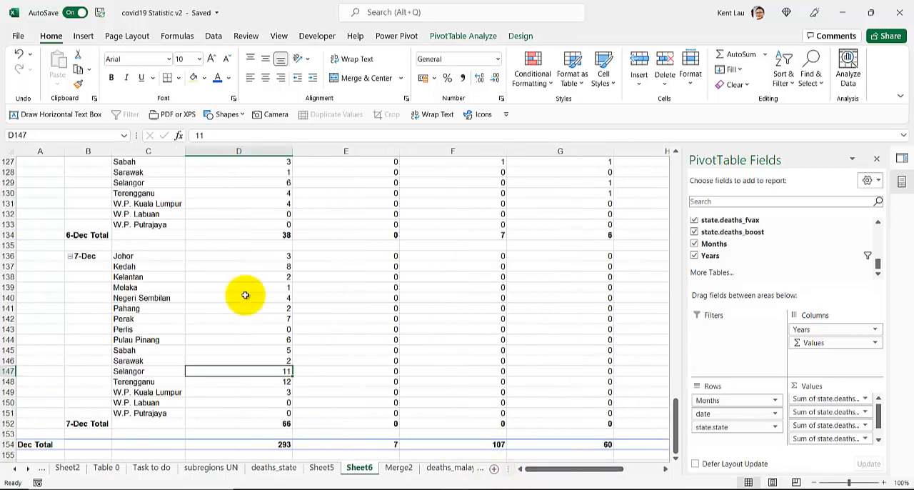
pyautogui.click(228, 255)
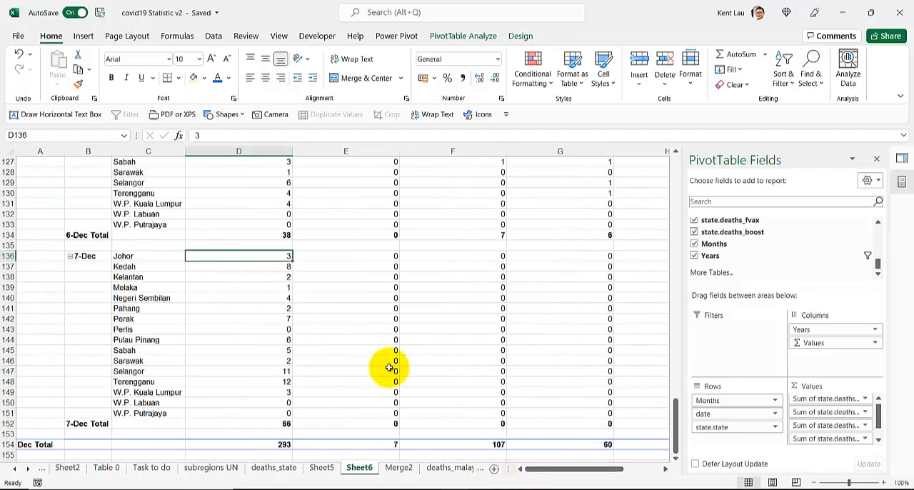
# Check Kedah's 6-Dec new deaths against its partially vaccinated, fully vaccinated, unvaccinated and booster death columns
pyautogui.scroll(3, 424, 373)
pyautogui.scroll(1, 424, 373)
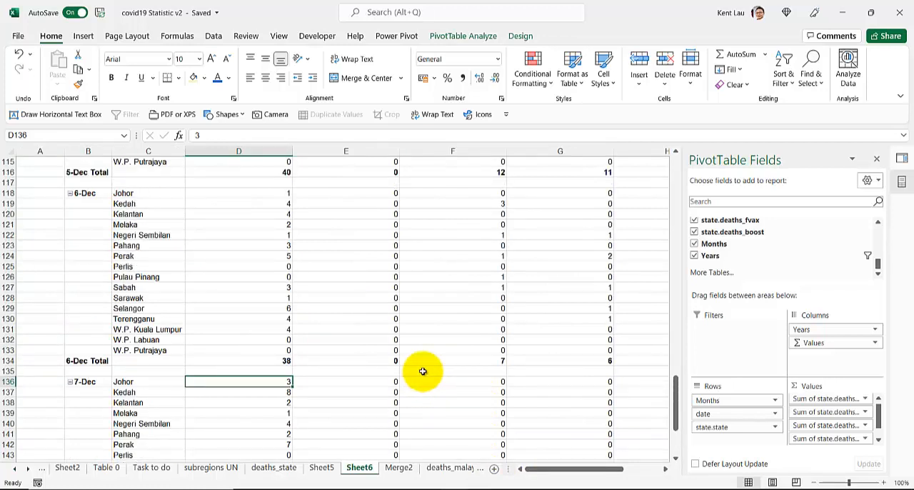
pyautogui.click(397, 266)
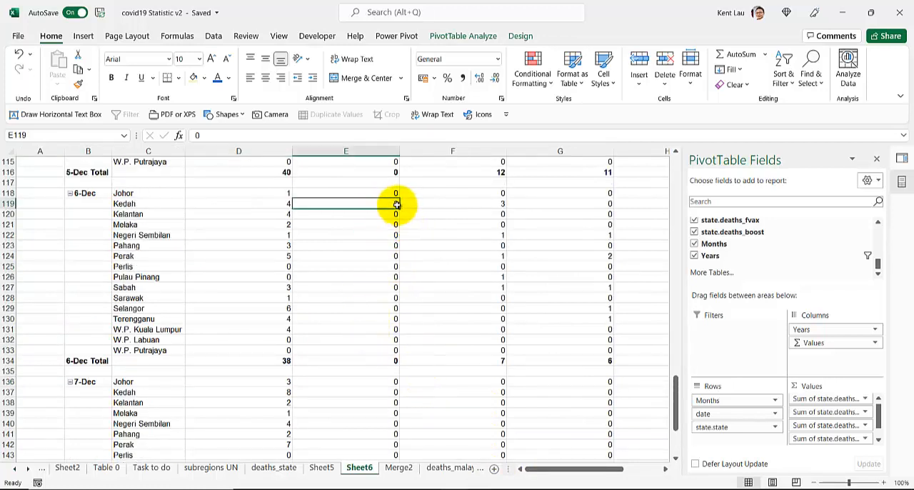
pyautogui.click(273, 206)
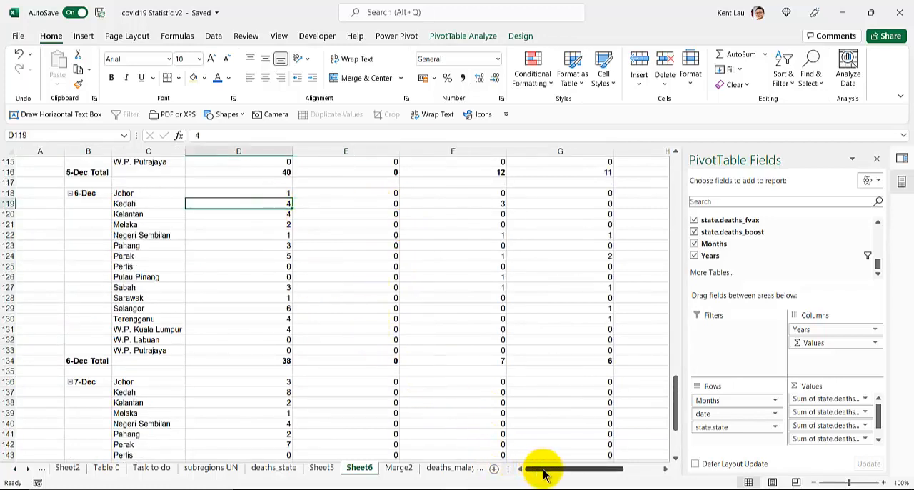
pyautogui.moveTo(545, 471); pyautogui.dragTo(565, 475)
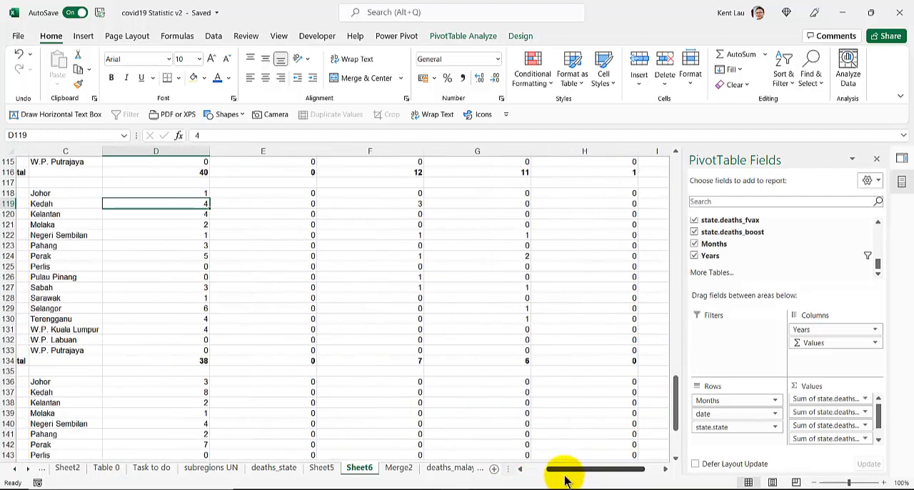
pyautogui.click(159, 210)
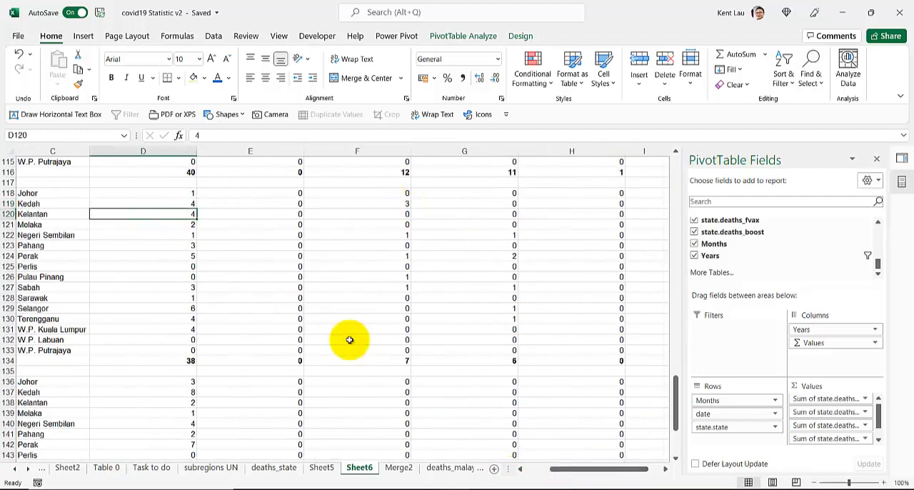
pyautogui.moveTo(576, 476); pyautogui.dragTo(525, 473)
pyautogui.click(214, 204)
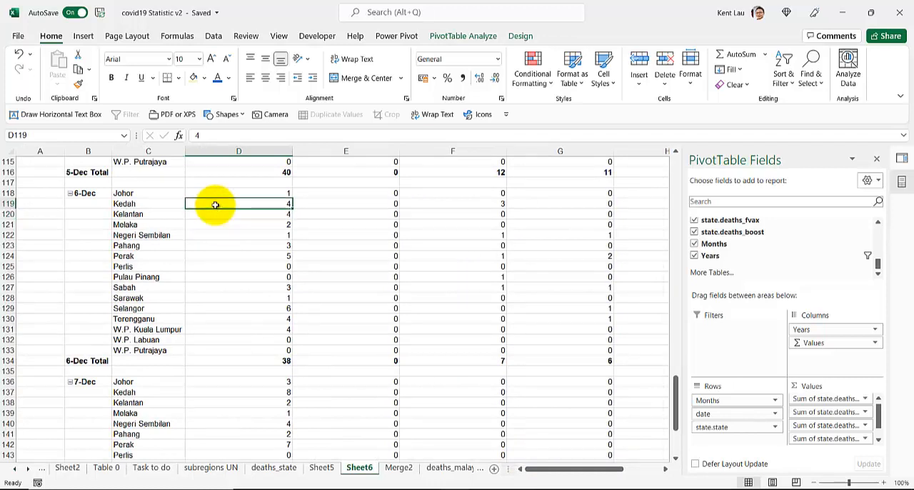
pyautogui.scroll(2, 214, 204)
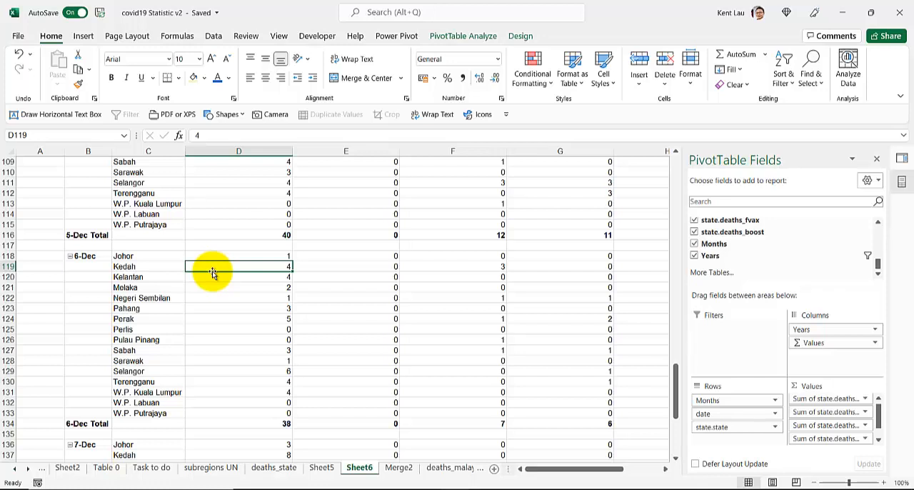
# Enlarge the areas section of the PivotTable Fields pane and look over the remaining state.deaths fields
pyautogui.scroll(3, 736, 250)
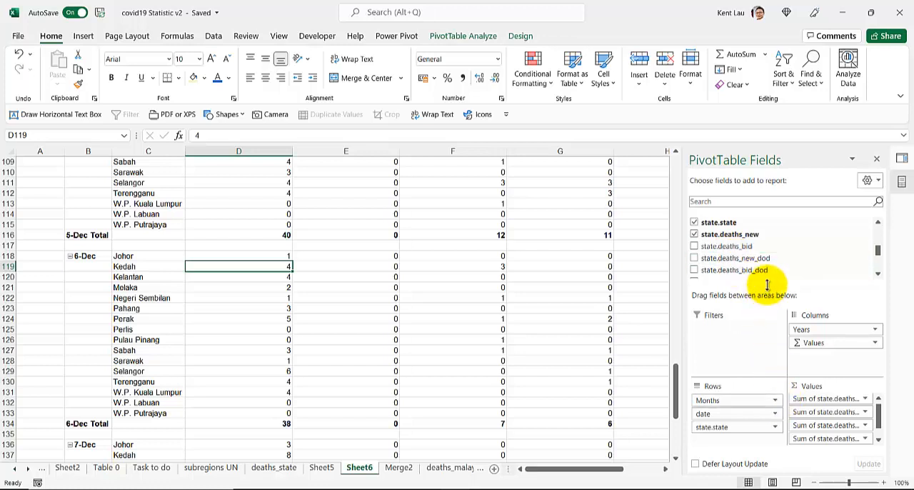
pyautogui.moveTo(767, 286); pyautogui.dragTo(761, 275)
pyautogui.scroll(2, 755, 229)
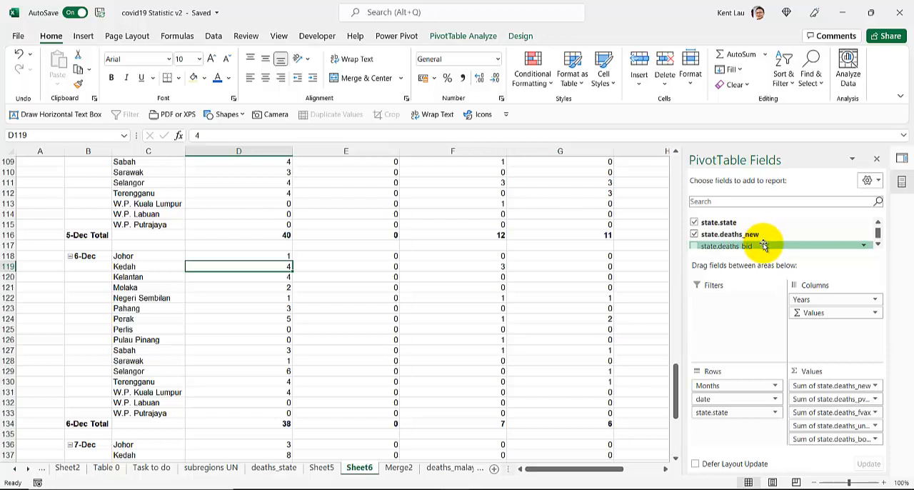
pyautogui.scroll(-2, 764, 245)
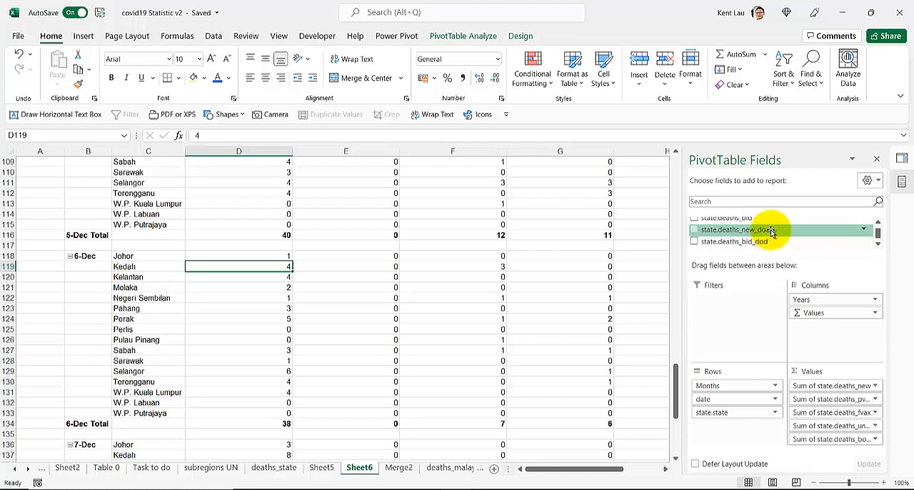
# Remove state.deaths_new and re-add it after the other PivotTable values, add state.deaths_bid last, and review both columns down to the Dec Total
pyautogui.scroll(2, 772, 232)
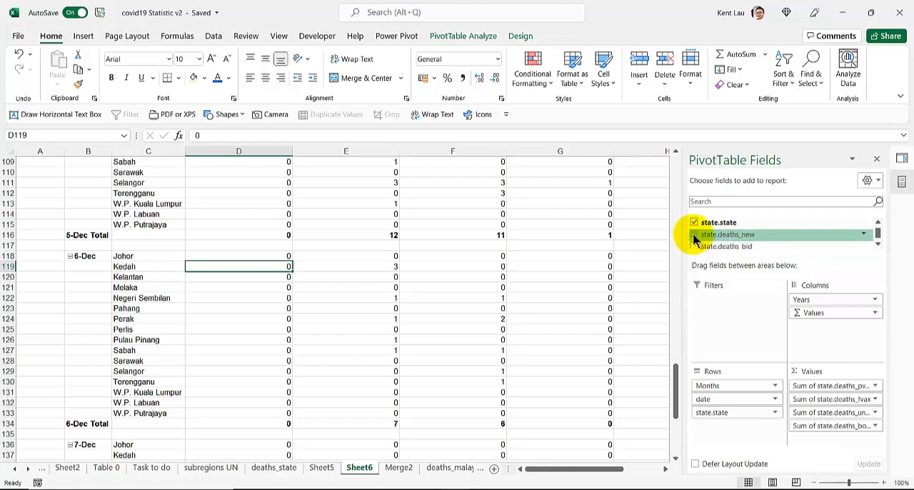
pyautogui.click(695, 234)
pyautogui.click(694, 246)
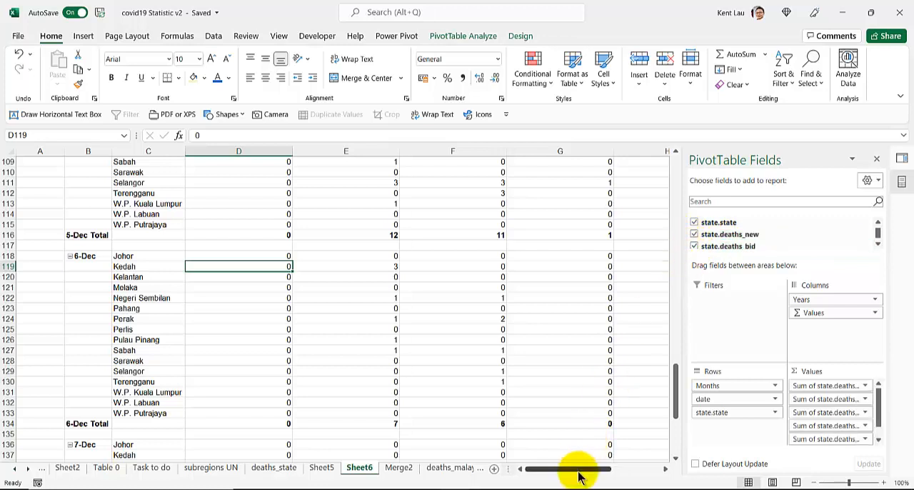
pyautogui.moveTo(581, 469); pyautogui.dragTo(638, 468)
pyautogui.scroll(-3, 275, 291)
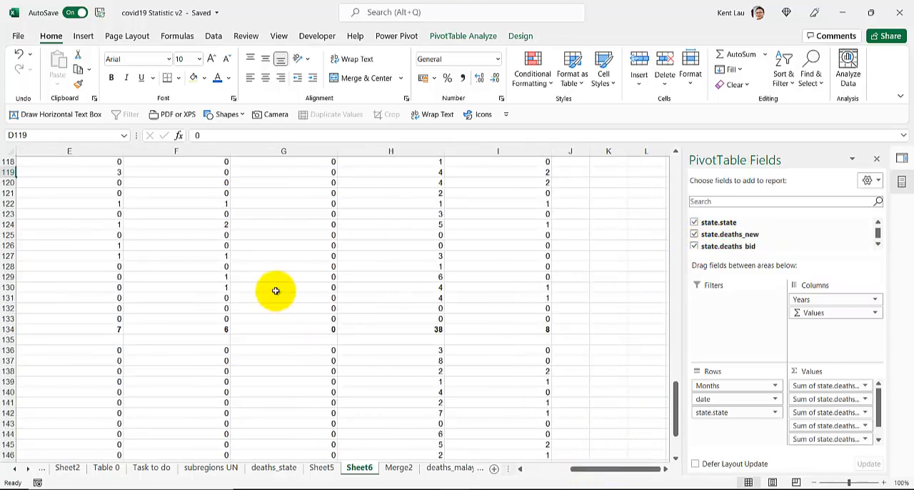
pyautogui.scroll(-4, 275, 290)
pyautogui.moveTo(597, 473)
pyautogui.mouseDown()
pyautogui.moveTo(567, 476)
pyautogui.moveTo(582, 475)
pyautogui.mouseUp()
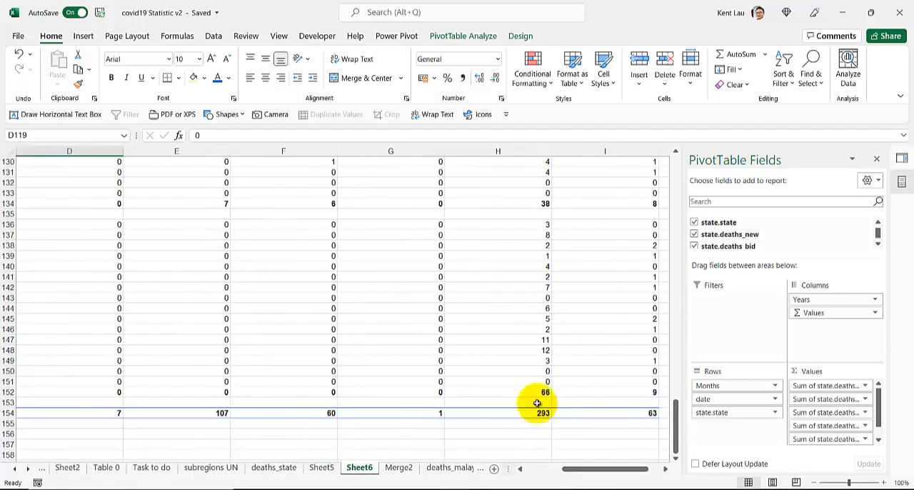
# Move Sum of state.deaths_bid to second place in the PivotTable values, after the deaths_pvax sum, and review the December totals
pyautogui.scroll(3, 537, 404)
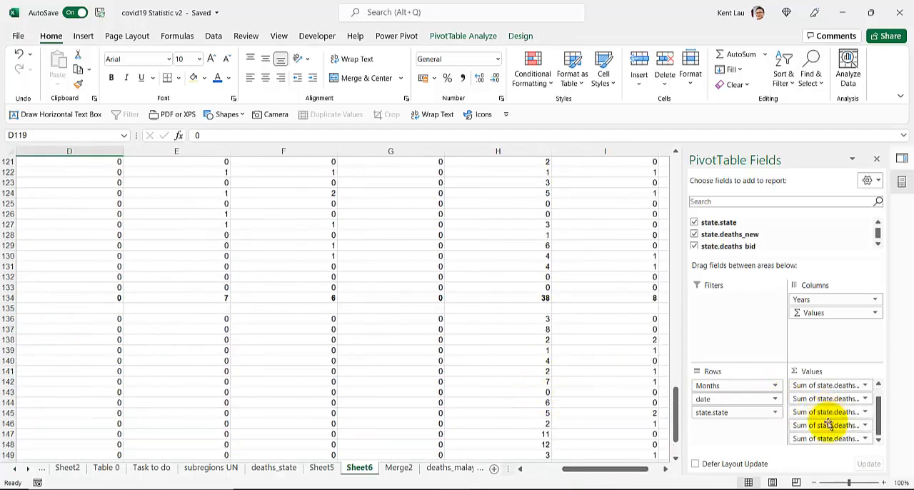
pyautogui.moveTo(822, 437); pyautogui.dragTo(832, 391)
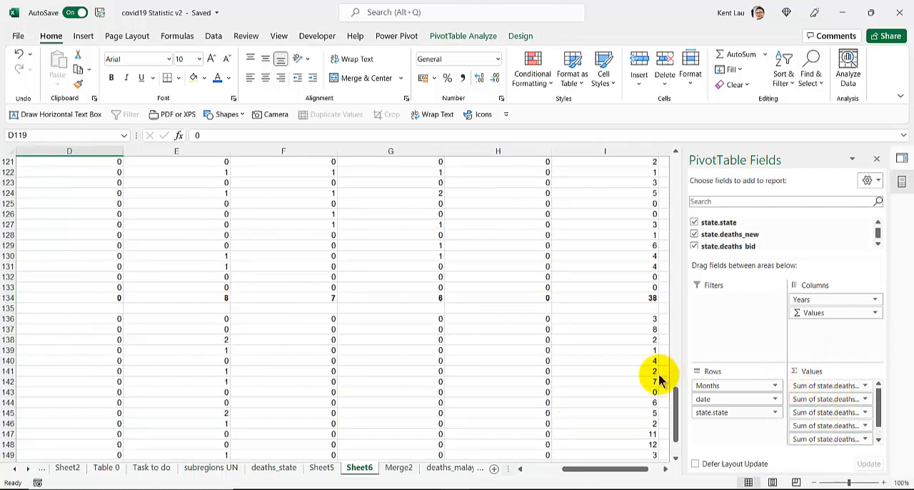
pyautogui.scroll(-3, 286, 357)
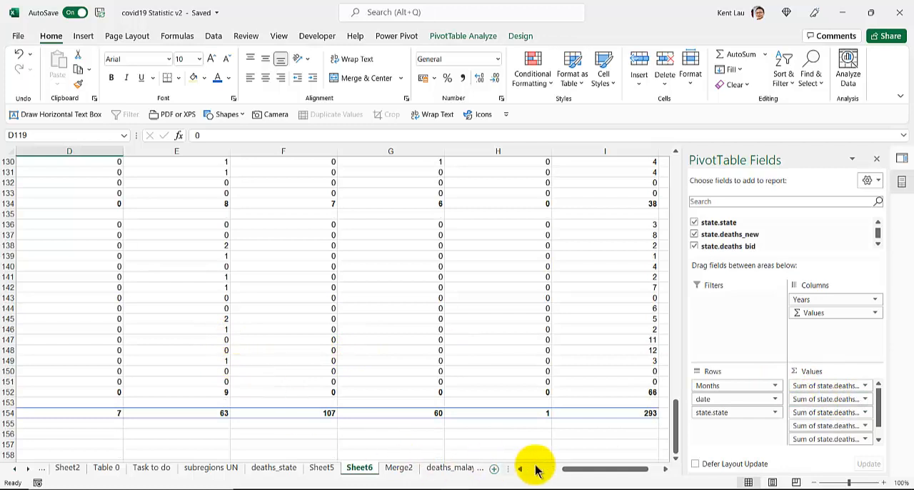
pyautogui.moveTo(582, 473); pyautogui.dragTo(546, 473)
pyautogui.scroll(1, 259, 358)
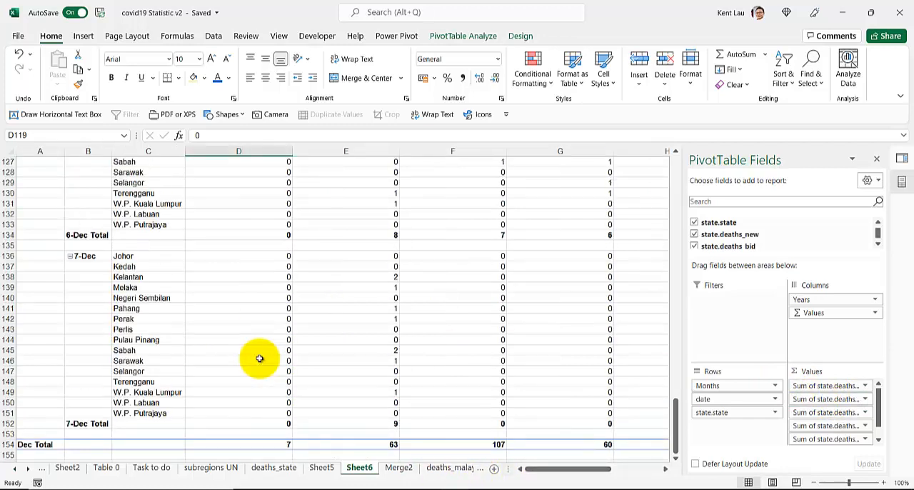
# Return to the PivotTable's header row and check the state.state and Sum of state.deaths_pvax headings
pyautogui.scroll(20, 258, 358)
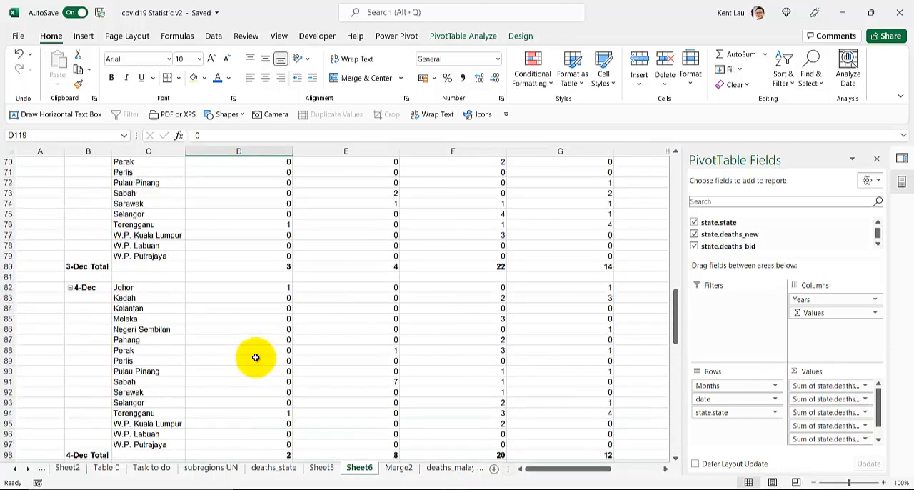
pyautogui.scroll(13, 254, 357)
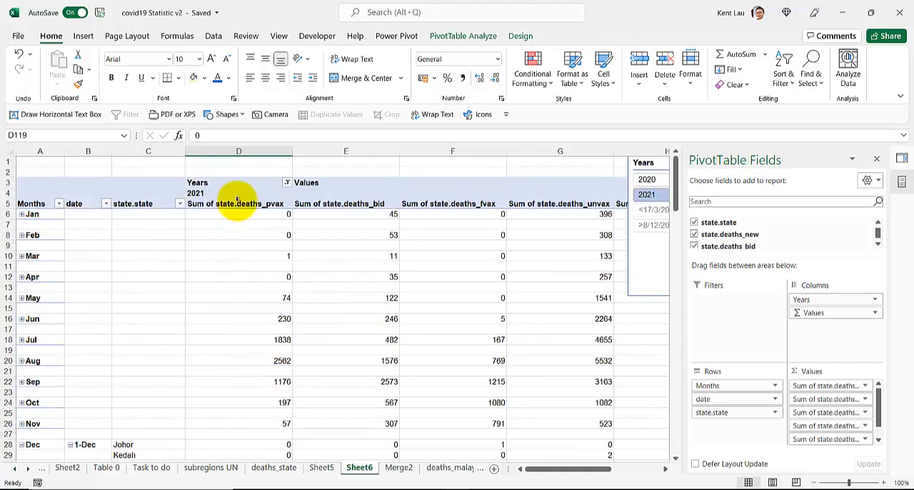
pyautogui.click(158, 205)
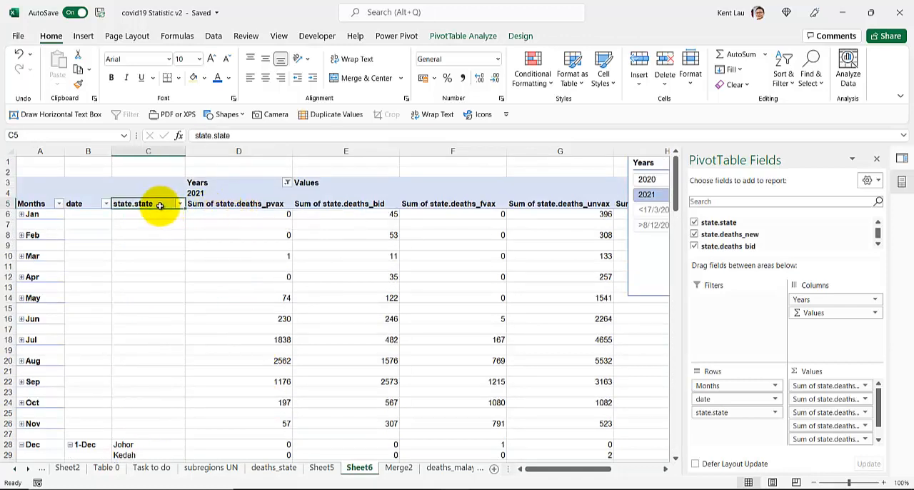
pyautogui.click(238, 205)
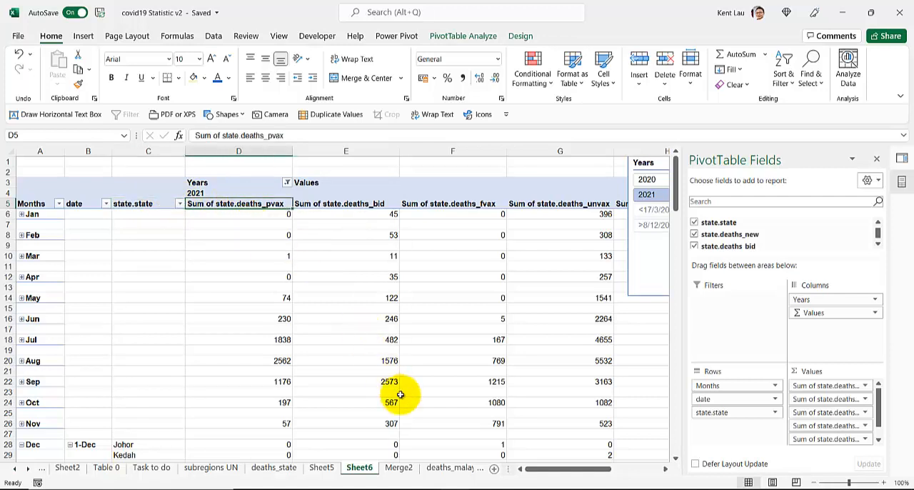
# Move the Years slicer clear of the PivotTable, to the empty cells beyond the Sum of state.deaths_new column
pyautogui.moveTo(543, 468); pyautogui.dragTo(630, 480)
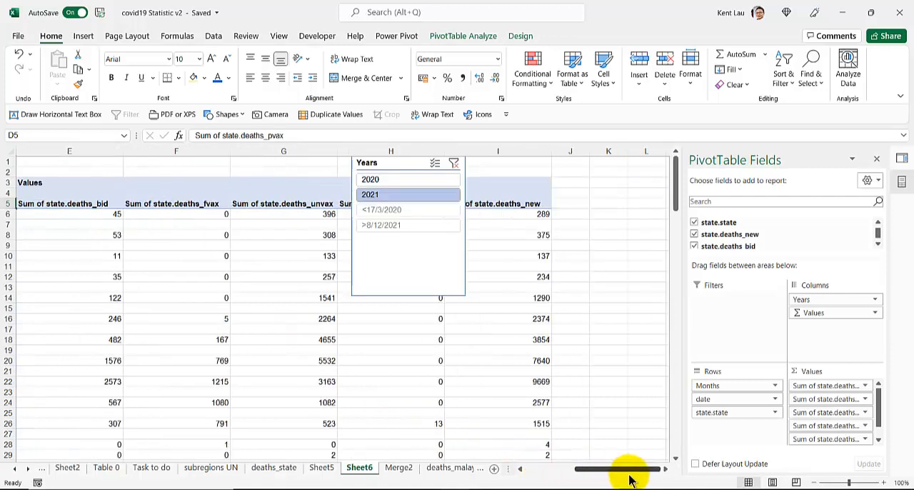
pyautogui.moveTo(393, 163); pyautogui.dragTo(604, 172)
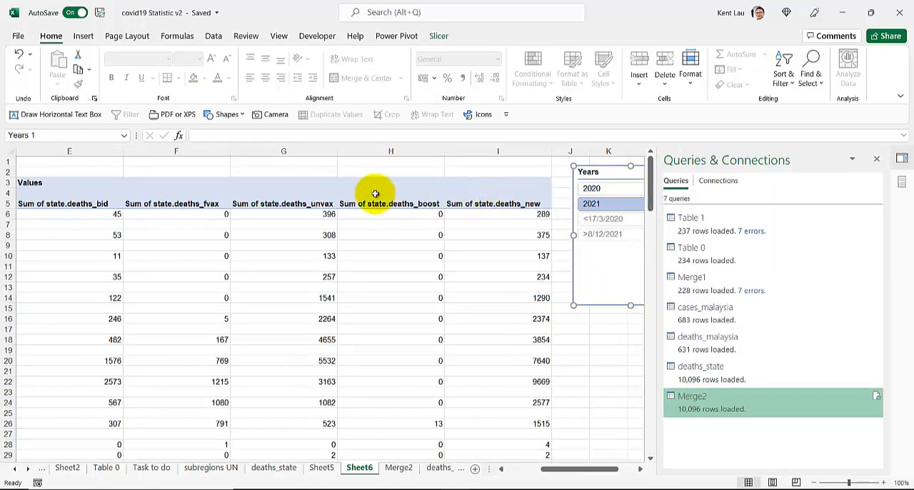
pyautogui.click(502, 272)
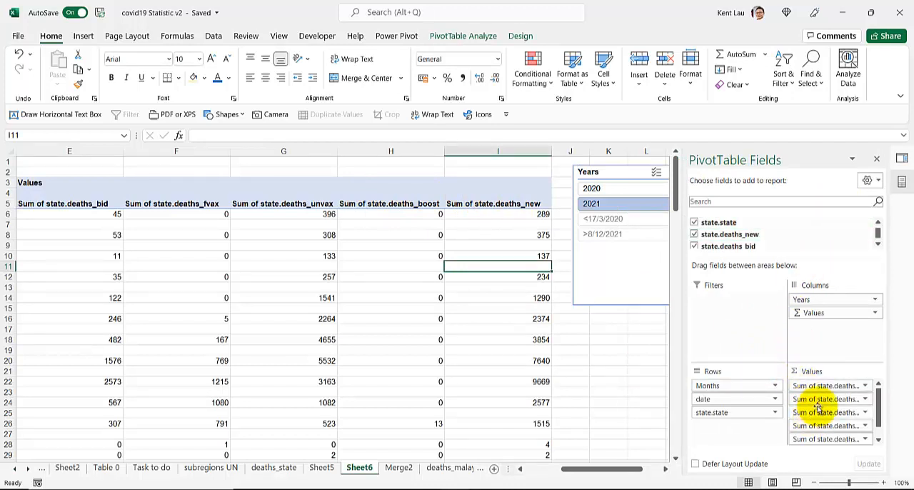
# Set the PivotTable Fields pane to Fields Section and Areas Section Side-By-Side and collapse the ribbon
pyautogui.click(874, 181)
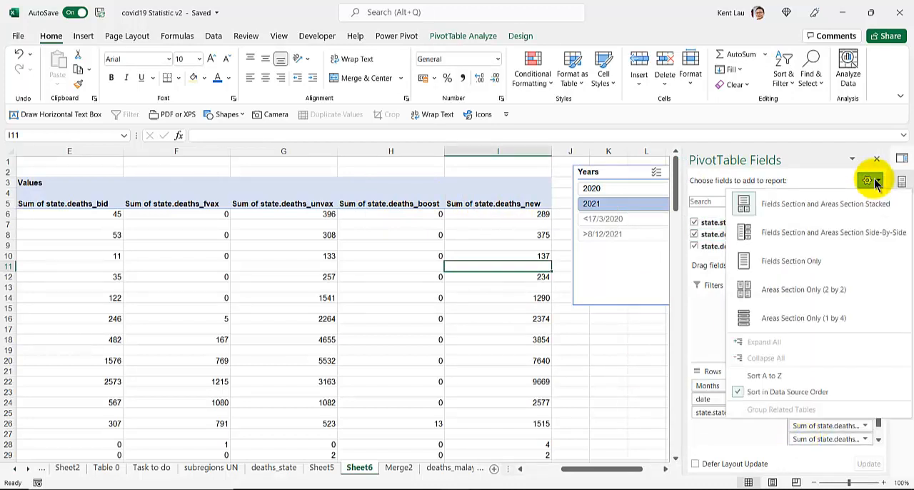
pyautogui.click(847, 226)
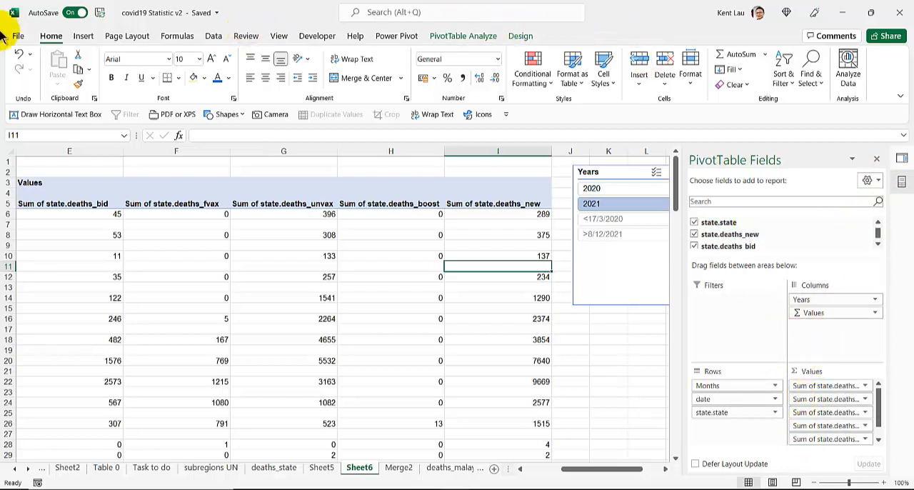
pyautogui.doubleClick(43, 36)
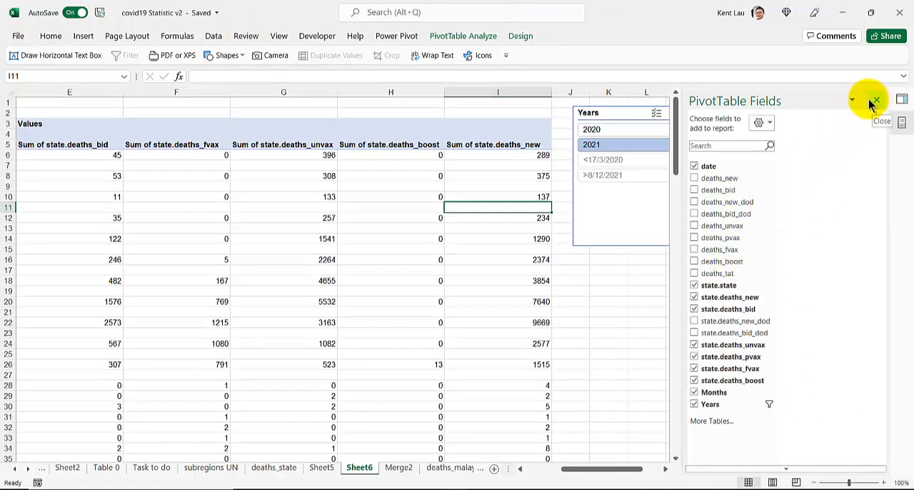
pyautogui.click(904, 123)
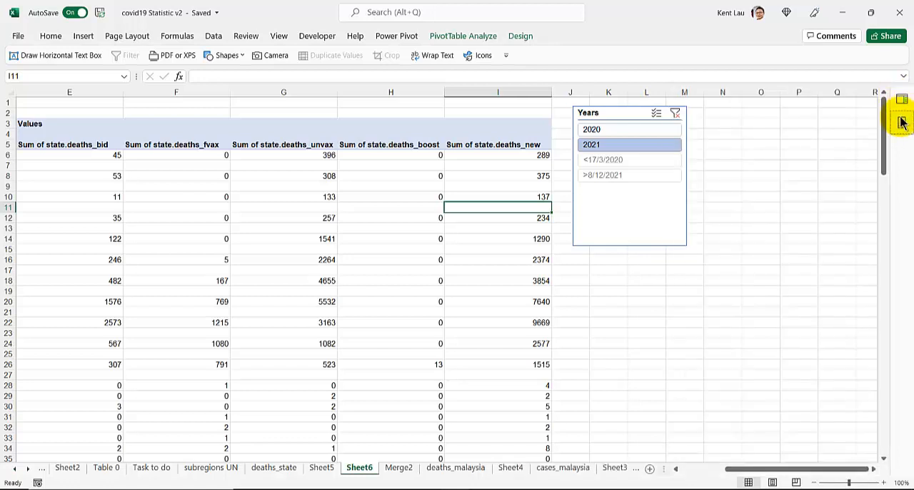
pyautogui.click(902, 123)
pyautogui.click(901, 100)
pyautogui.click(901, 100)
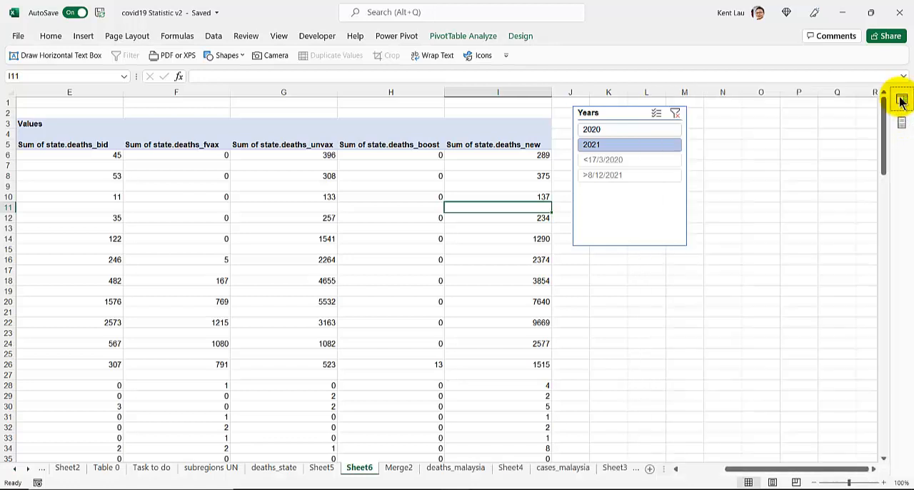
pyautogui.click(901, 122)
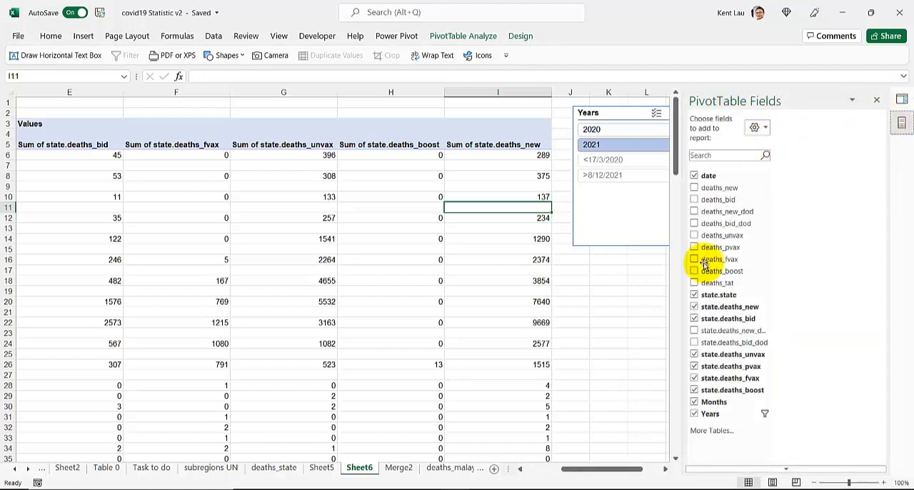
# Close the PivotTable Fields and Queries & Connections panes and show the PivotTable field list on its own again
pyautogui.click(876, 99)
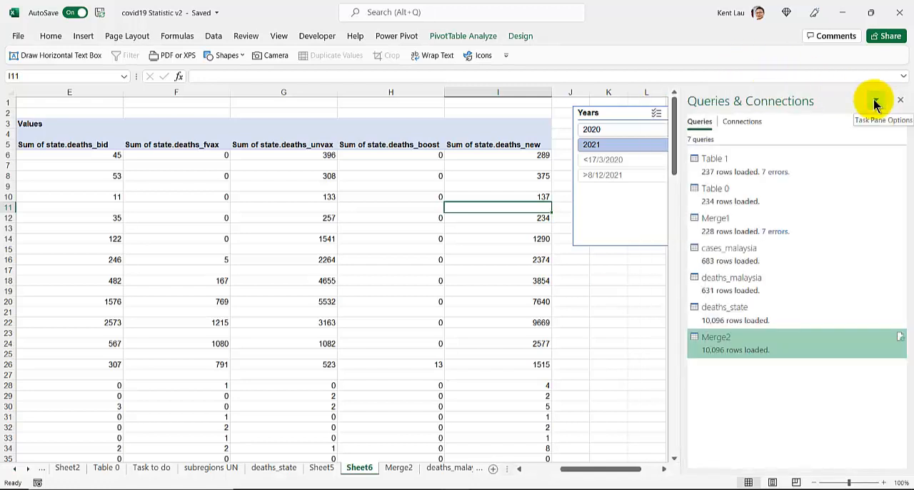
pyautogui.click(876, 101)
pyautogui.click(875, 101)
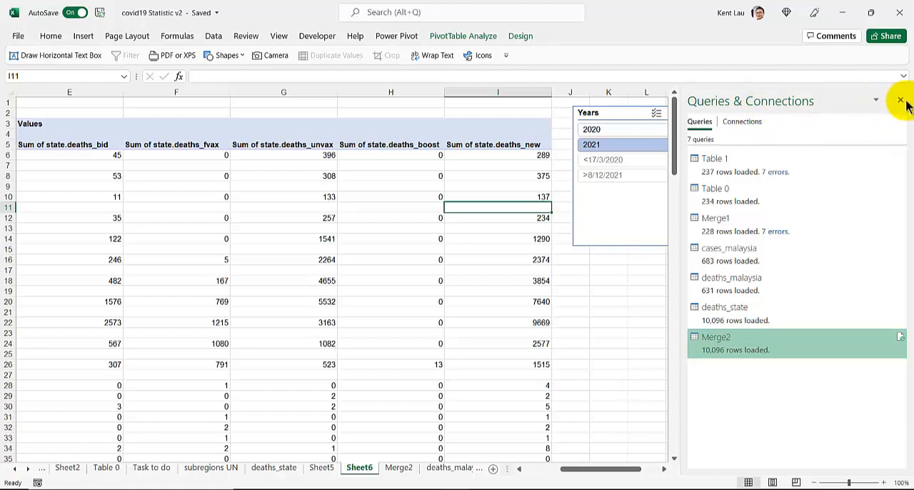
pyautogui.click(900, 100)
pyautogui.click(353, 229)
pyautogui.rightClick(353, 229)
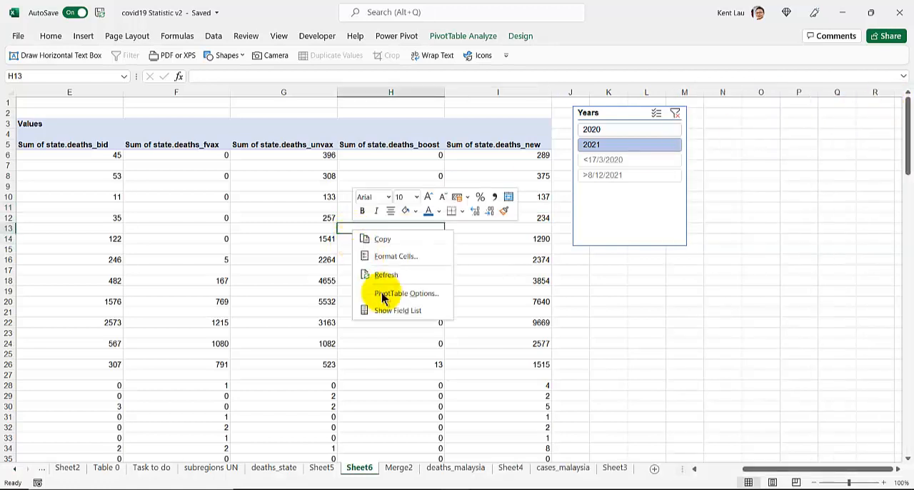
pyautogui.click(379, 310)
# Try the Areas Section Only (2 by 2) and Areas Section Only (1 by 4) layouts for the PivotTable Fields pane
pyautogui.click(781, 128)
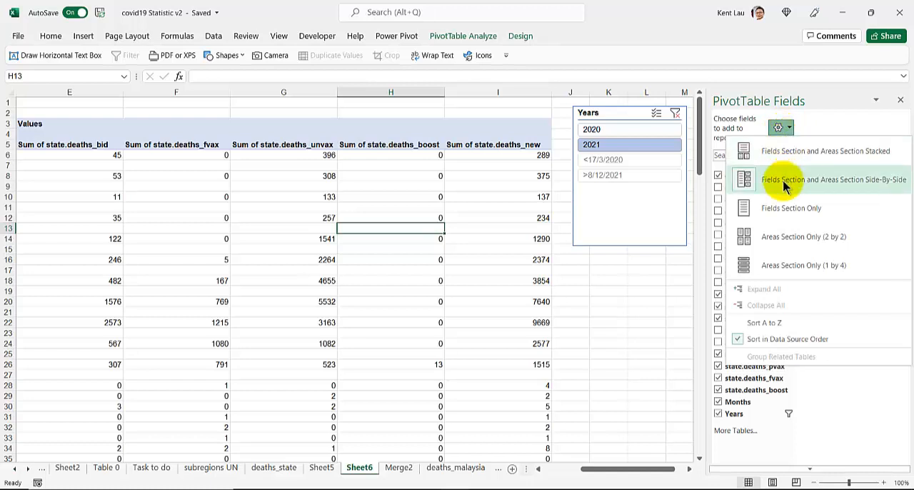
pyautogui.click(782, 242)
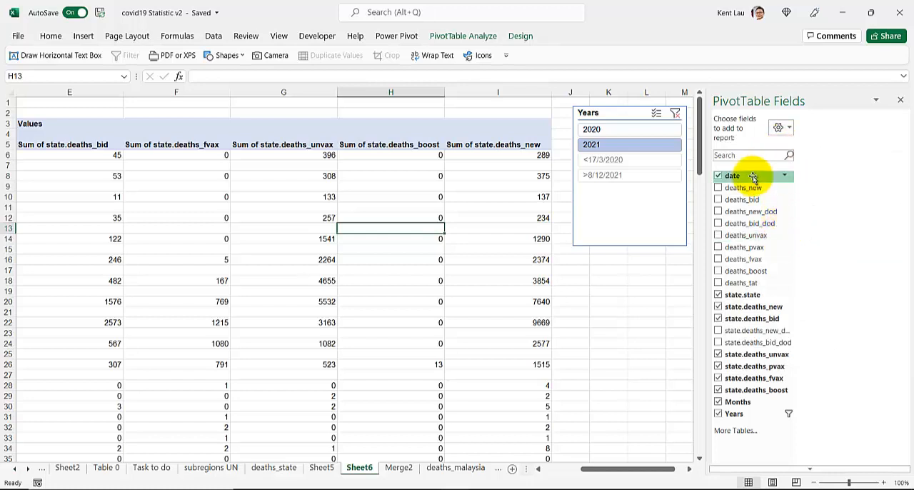
pyautogui.click(790, 127)
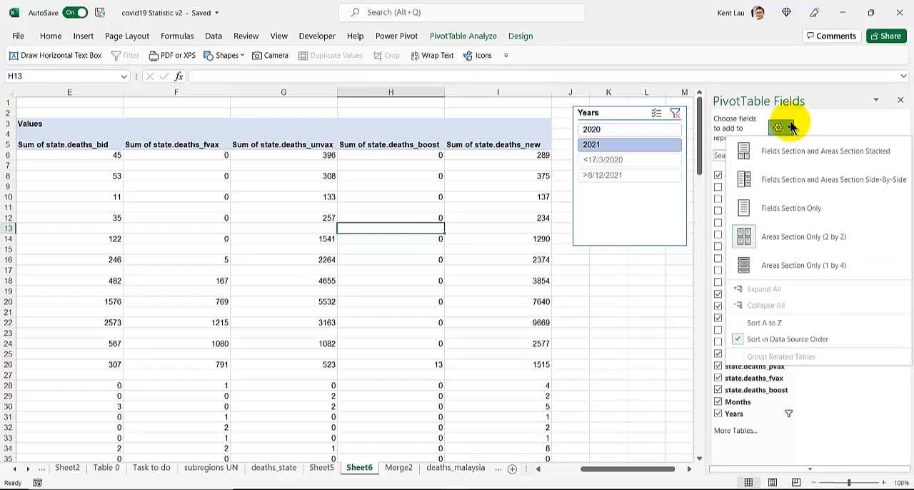
pyautogui.click(780, 261)
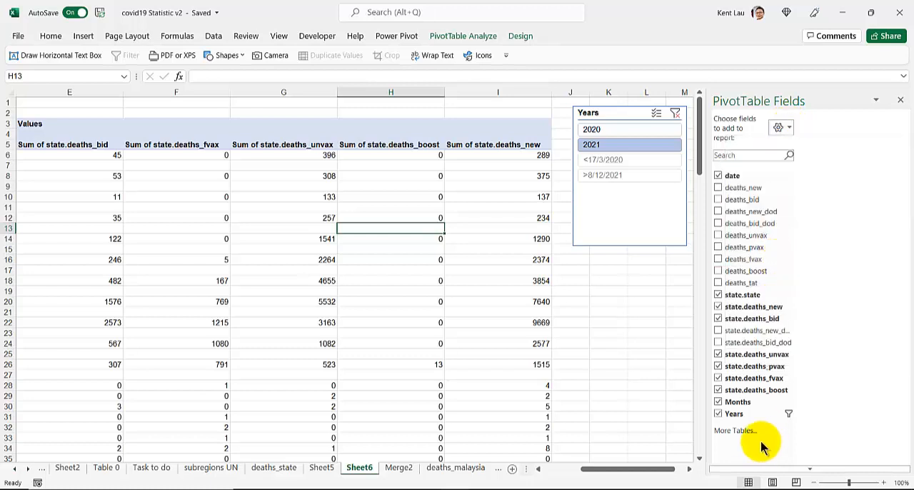
pyautogui.moveTo(769, 470)
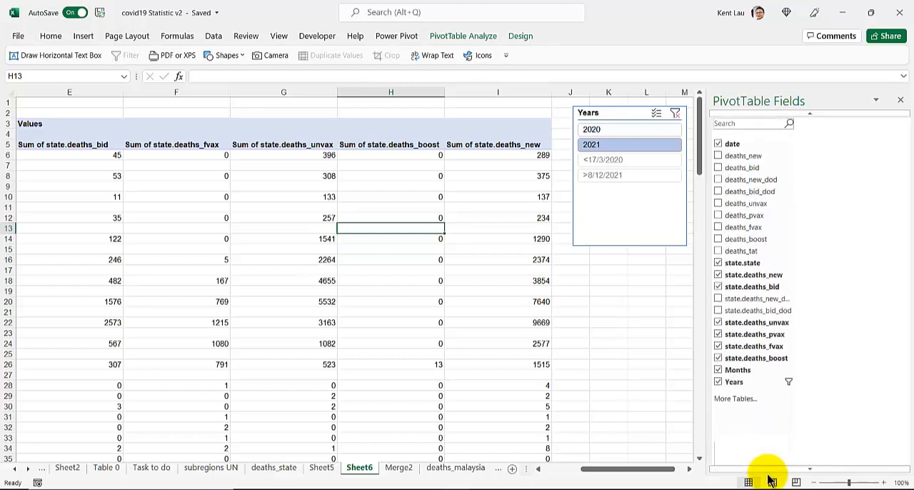
pyautogui.moveTo(807, 117)
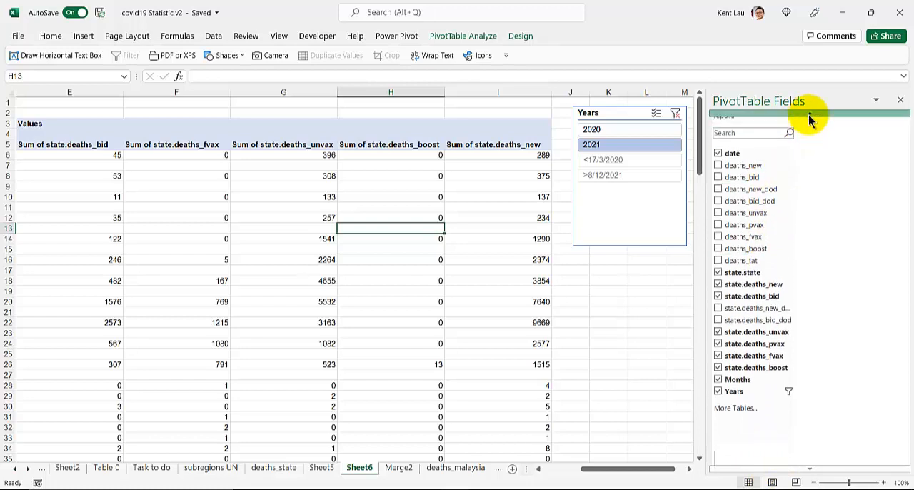
# Try the Fields Section and Areas Section Stacked and Fields Section Only layouts for the PivotTable Fields pane
pyautogui.click(781, 126)
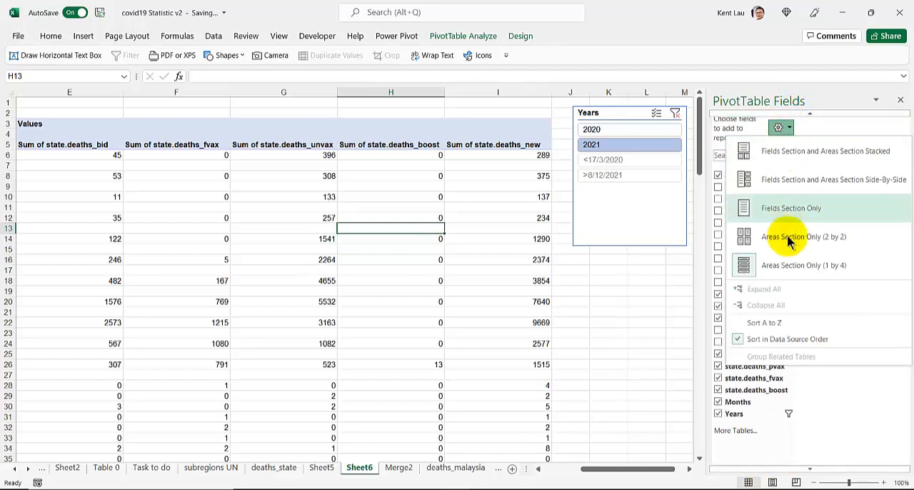
pyautogui.click(786, 151)
pyautogui.click(782, 129)
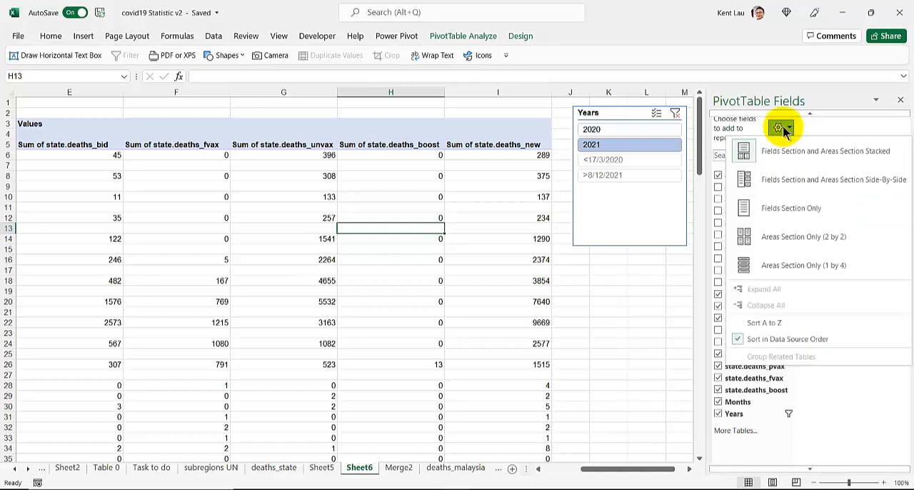
pyautogui.click(784, 129)
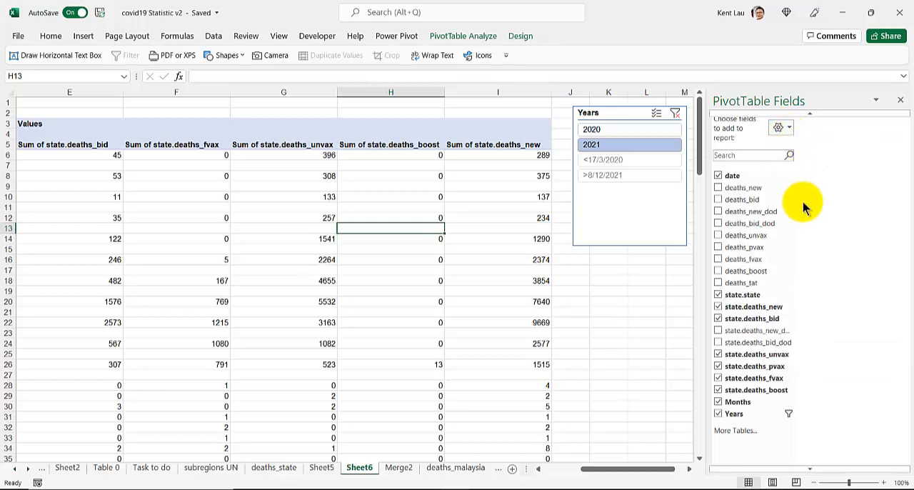
pyautogui.click(788, 130)
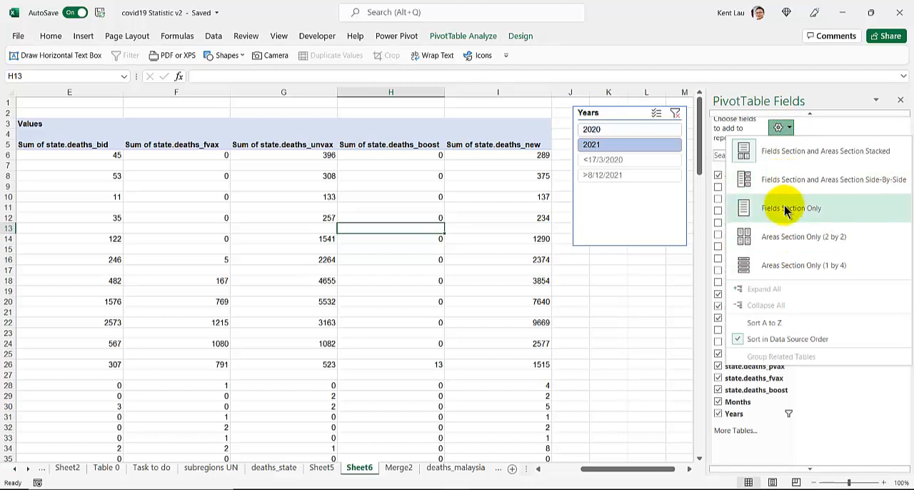
pyautogui.click(784, 208)
# Set the PivotTable Fields pane to Areas Section Only (1 by 4) and make the pane slightly narrower
pyautogui.click(781, 129)
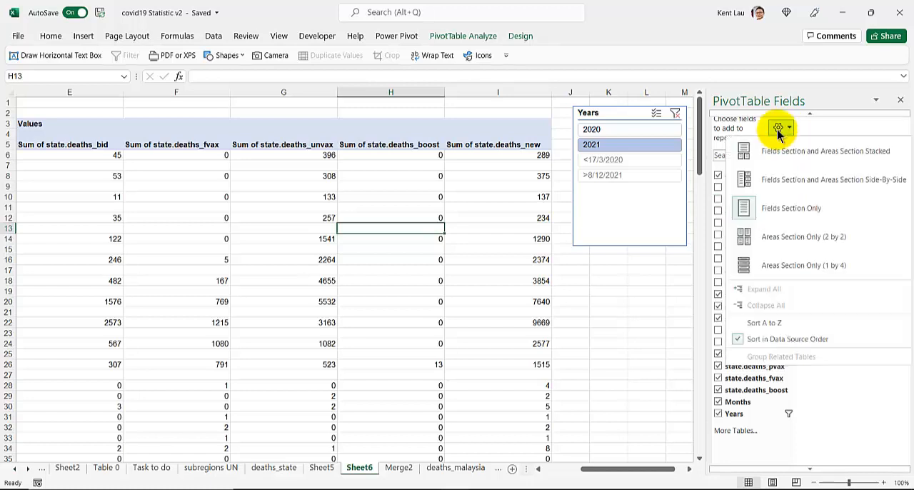
pyautogui.click(793, 268)
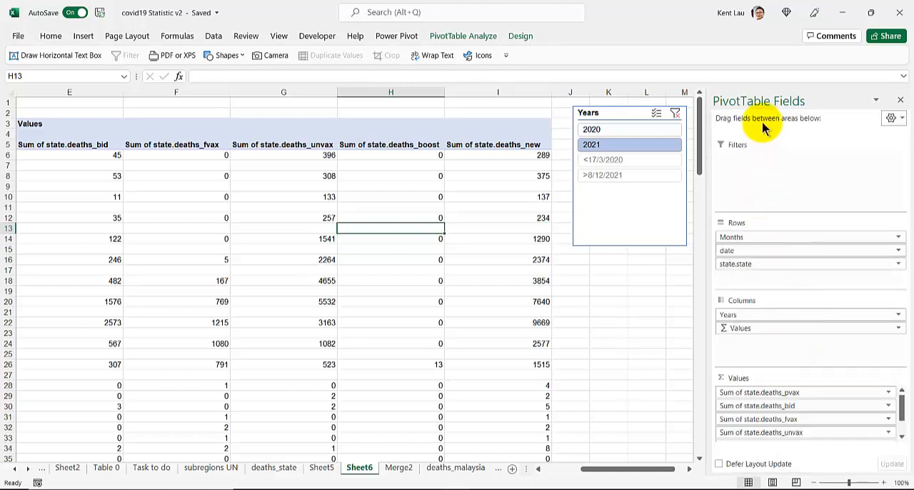
pyautogui.click(891, 117)
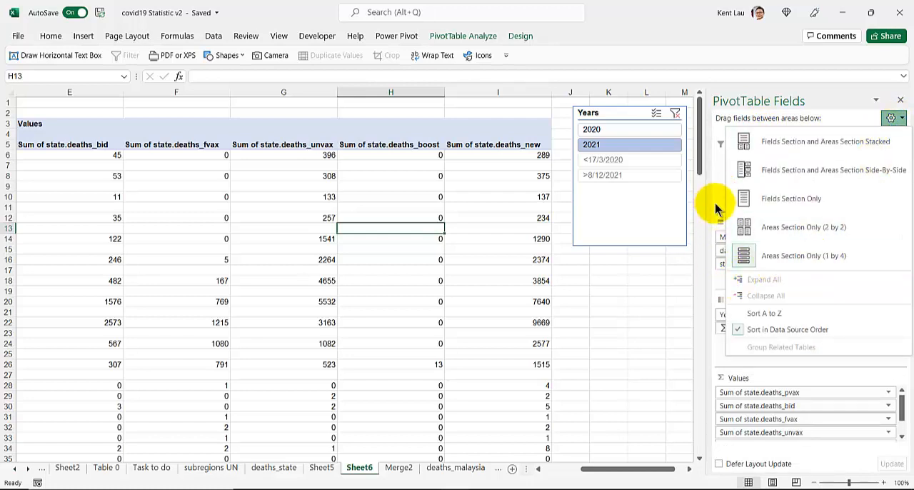
pyautogui.click(817, 226)
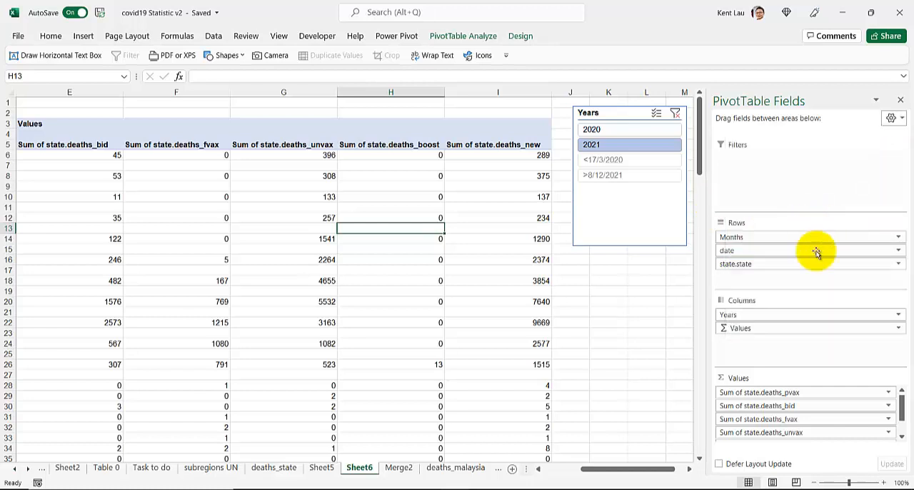
pyautogui.moveTo(699, 335); pyautogui.dragTo(723, 305)
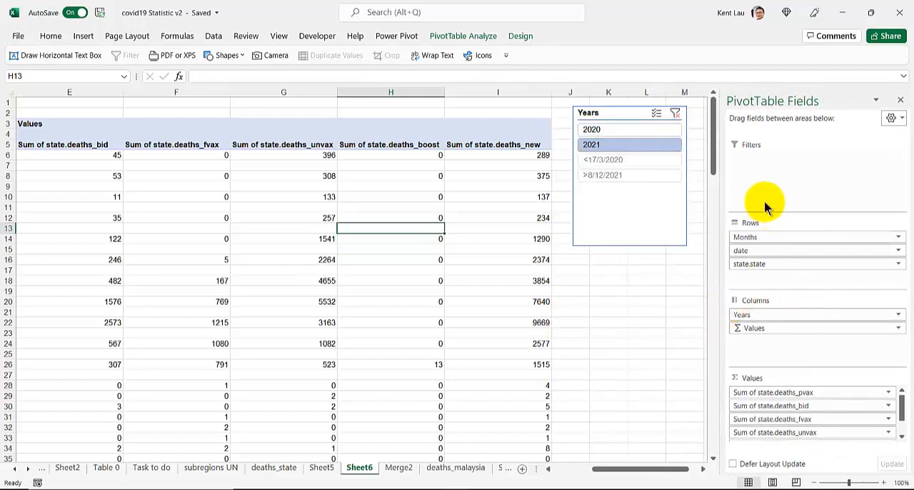
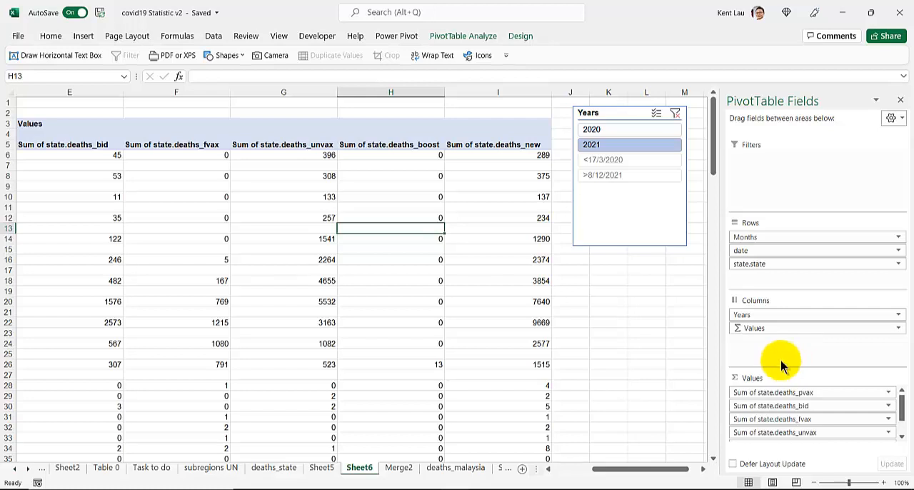
# Try the Areas Section Only (1 by 4) and Fields Section Only layouts with a wider PivotTable Fields pane
pyautogui.click(899, 120)
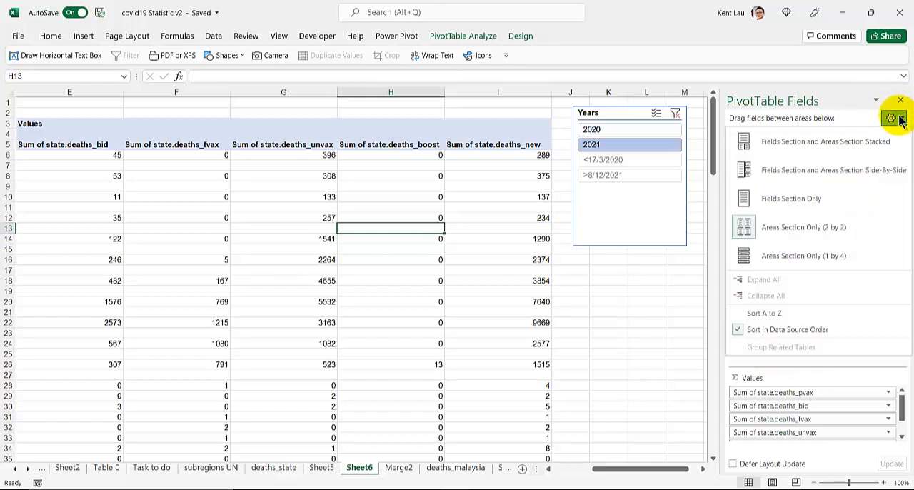
pyautogui.click(798, 257)
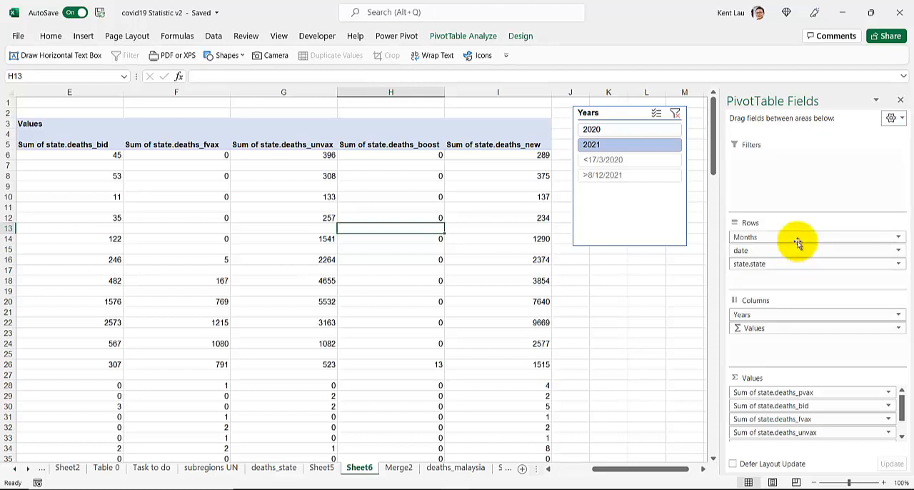
pyautogui.click(899, 118)
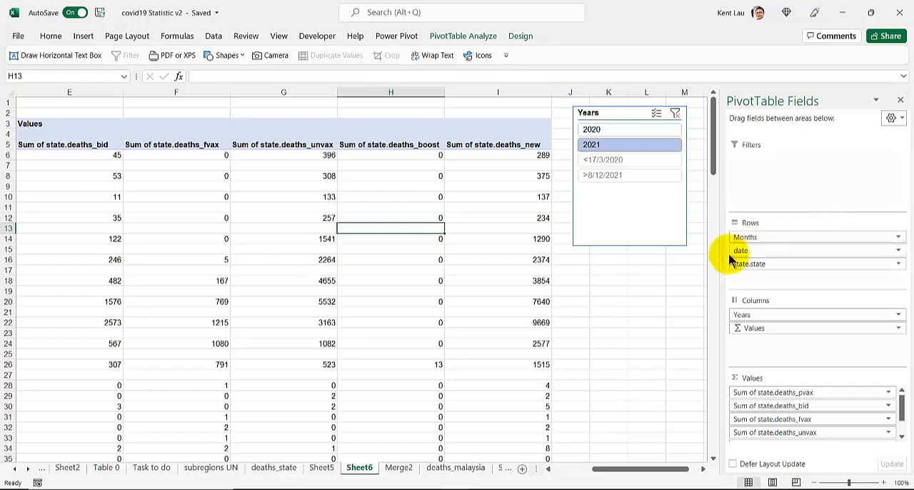
pyautogui.moveTo(717, 259); pyautogui.dragTo(642, 264)
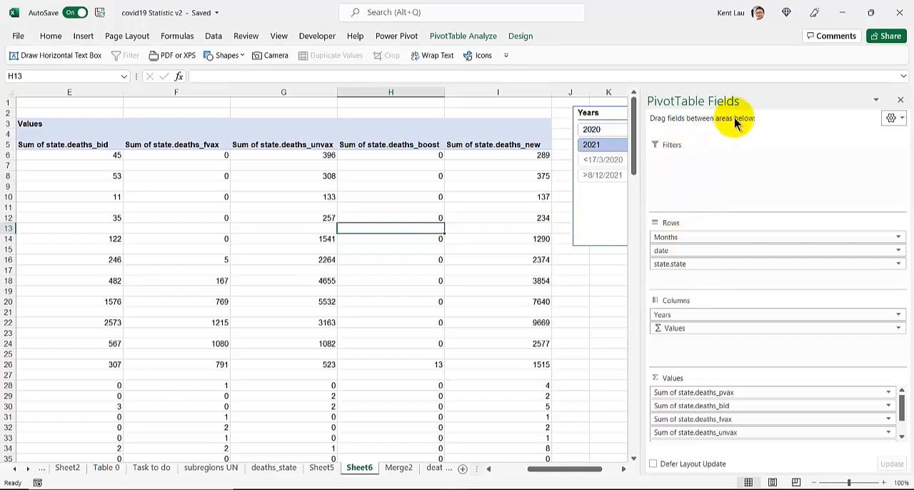
pyautogui.click(896, 122)
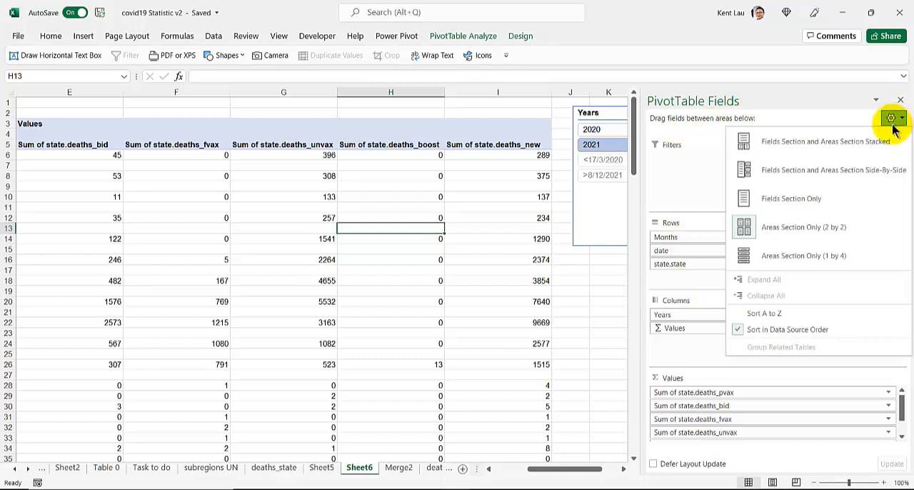
pyautogui.click(829, 200)
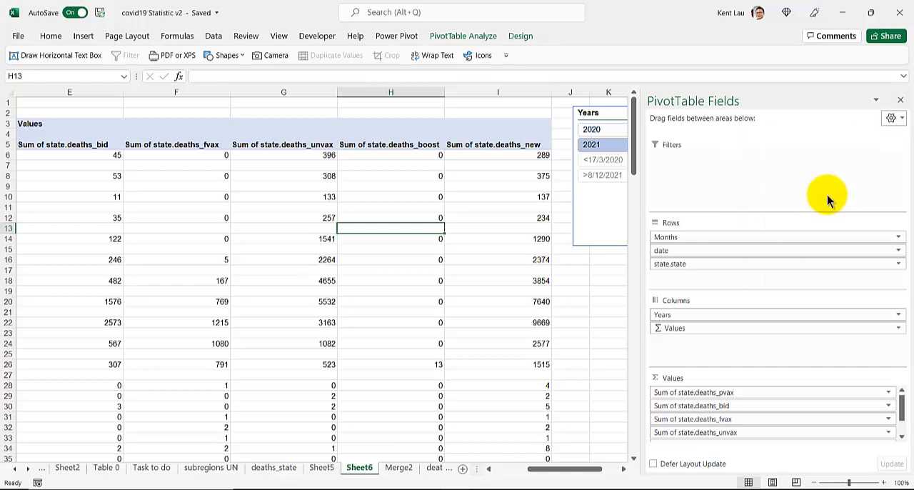
# Set the PivotTable Fields pane to Fields Section and Areas Section Side-By-Side and widen it until the field names fit comfortably
pyautogui.click(893, 119)
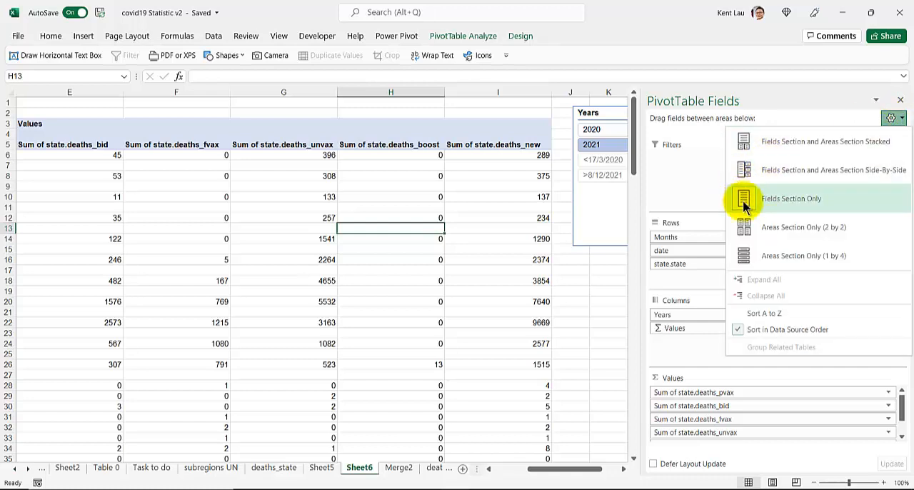
pyautogui.click(747, 171)
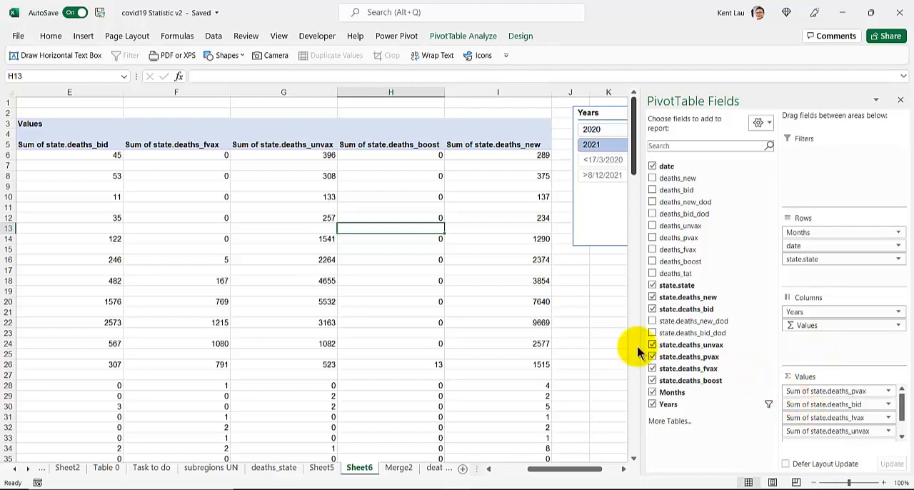
pyautogui.moveTo(630, 346); pyautogui.dragTo(564, 347)
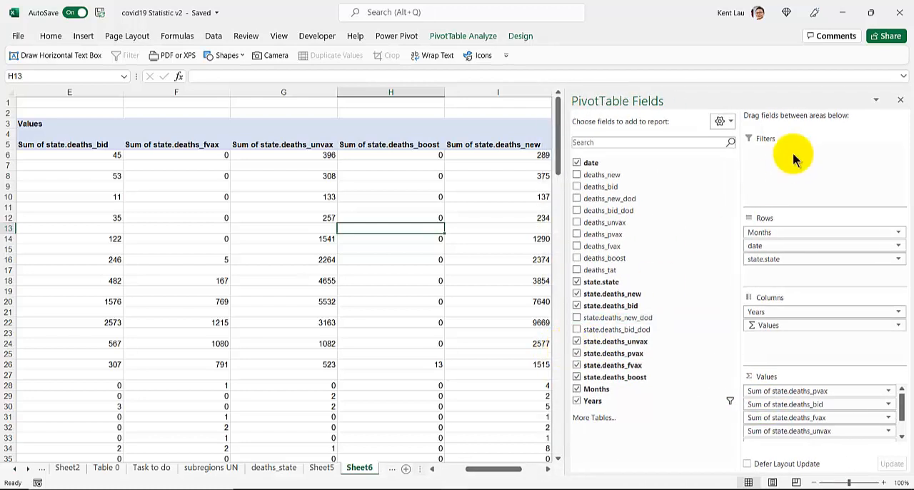
# Move Sum of state.deaths_new to the first position in the Values area and check its column in the PivotTable
pyautogui.moveTo(902, 402); pyautogui.dragTo(901, 439)
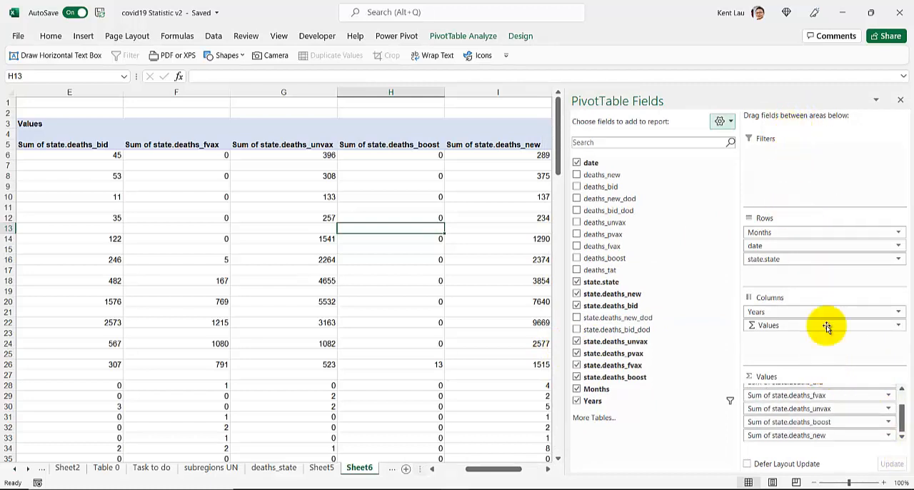
pyautogui.scroll(1, 814, 435)
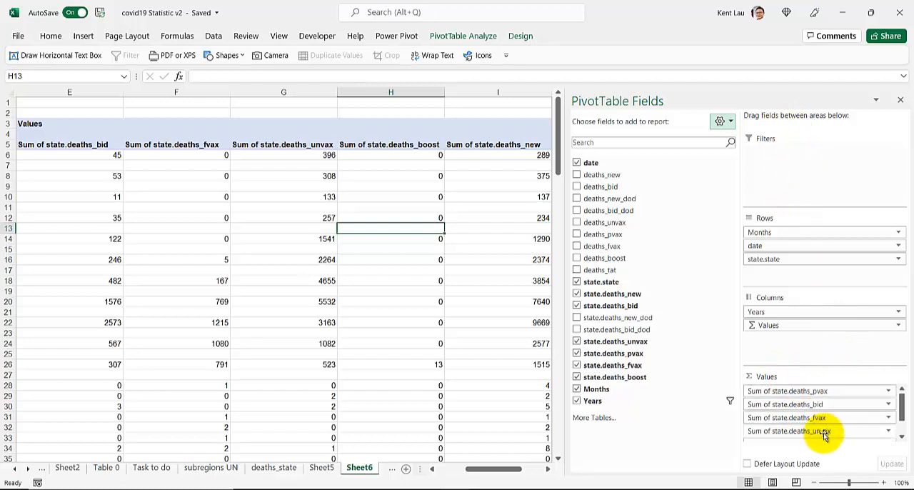
pyautogui.scroll(-1, 796, 425)
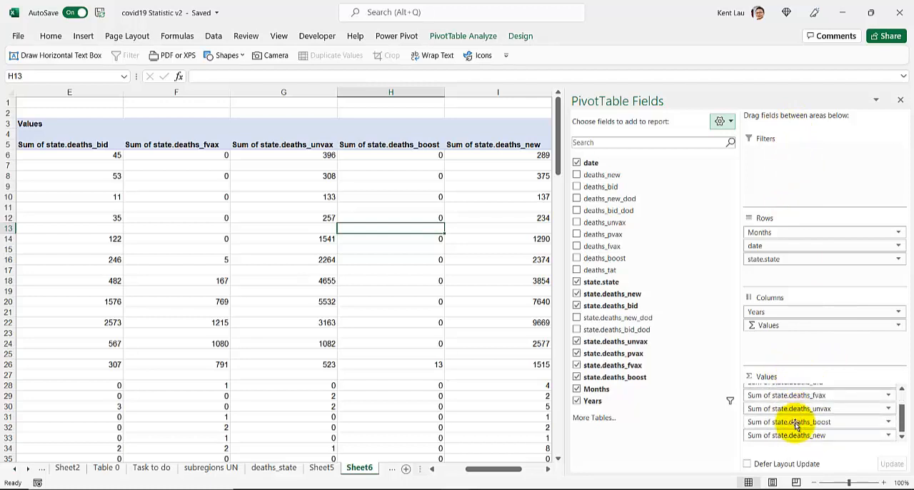
pyautogui.moveTo(788, 439); pyautogui.dragTo(821, 400)
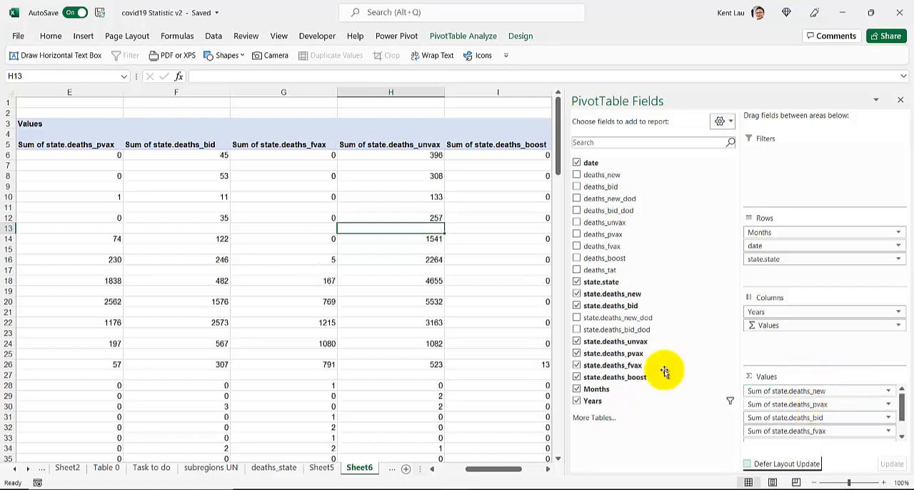
pyautogui.moveTo(479, 469); pyautogui.dragTo(426, 472)
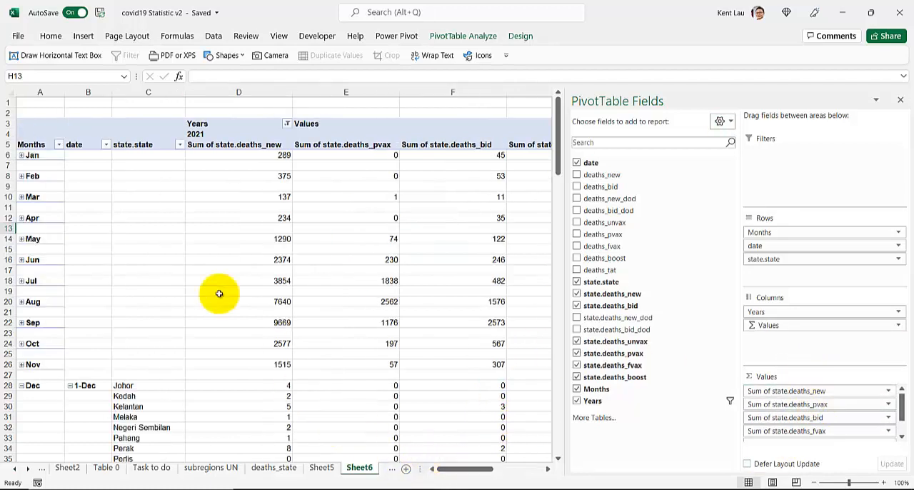
pyautogui.moveTo(245, 156)
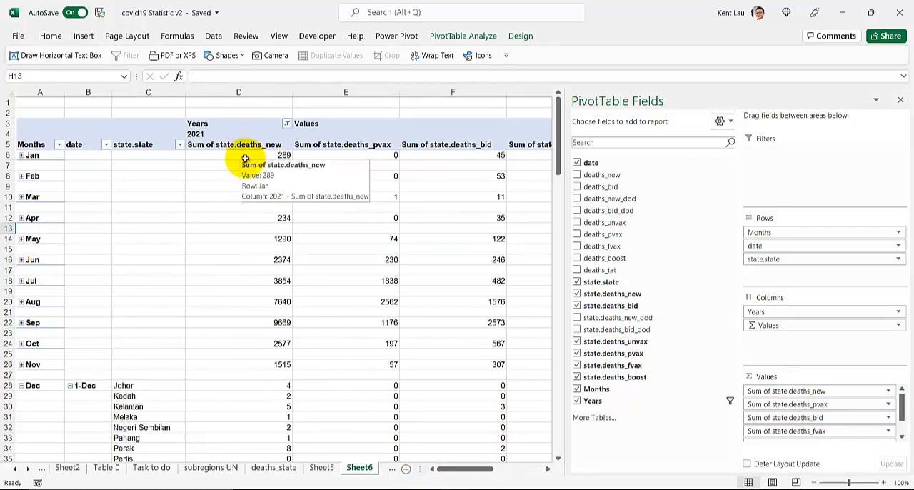
# Collapse the December rows to the Months level and expand December again
pyautogui.scroll(-9, 268, 247)
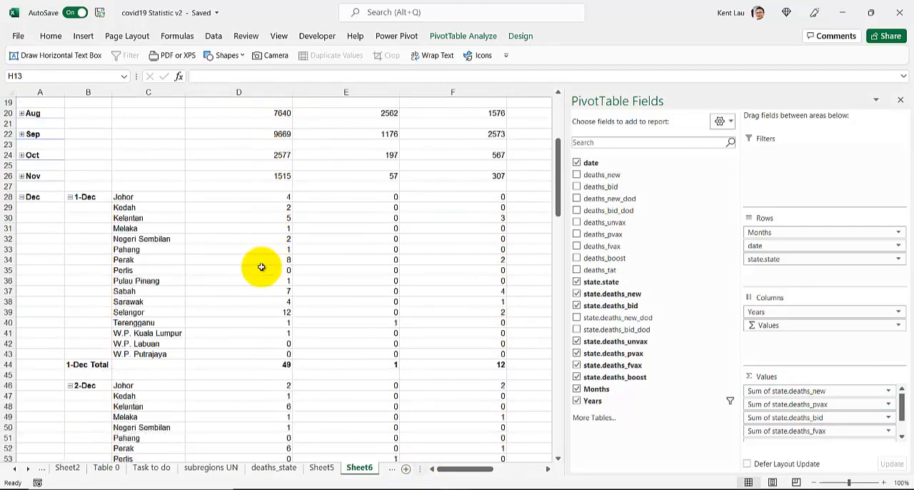
pyautogui.scroll(3, 245, 354)
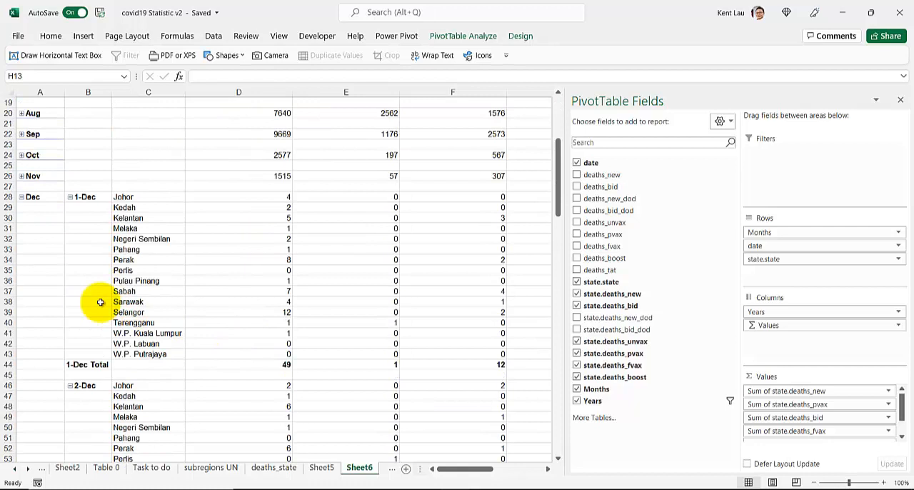
pyautogui.rightClick(84, 197)
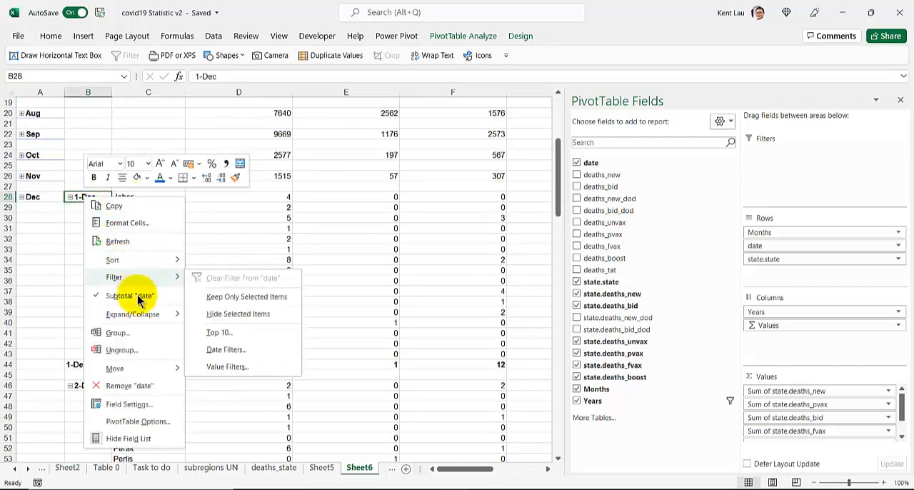
pyautogui.moveTo(155, 316)
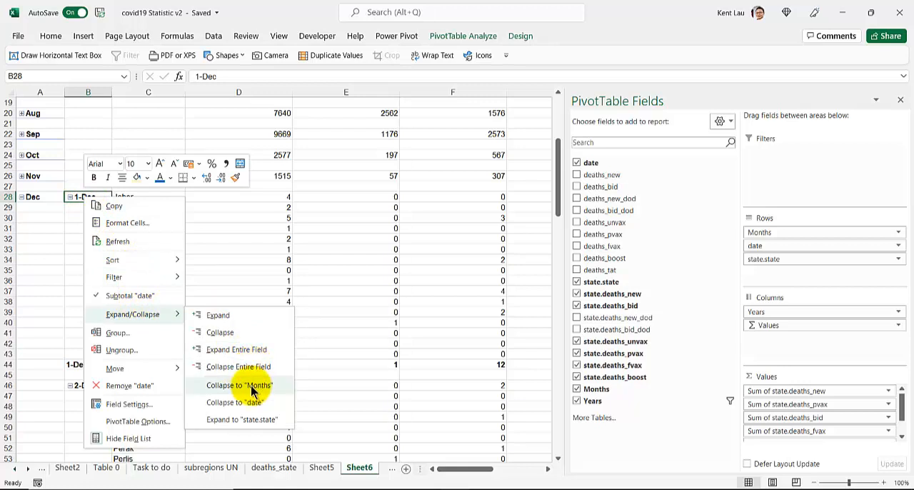
pyautogui.click(252, 385)
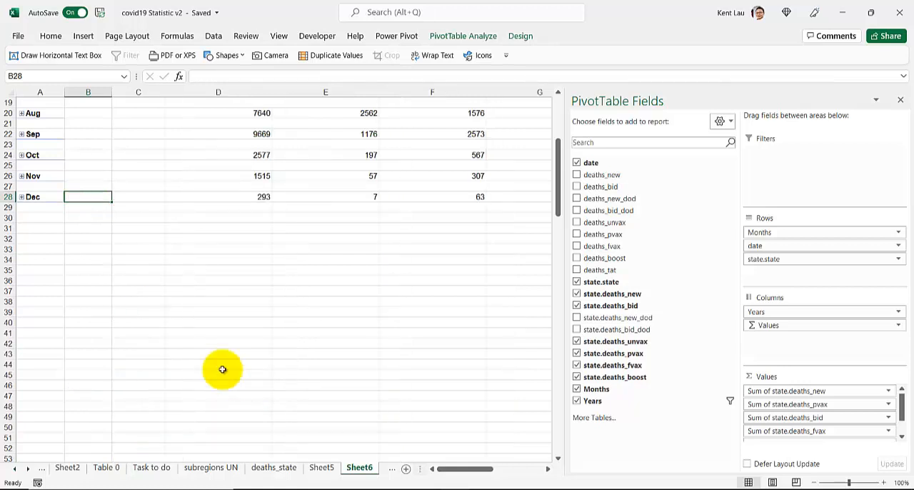
pyautogui.click(21, 197)
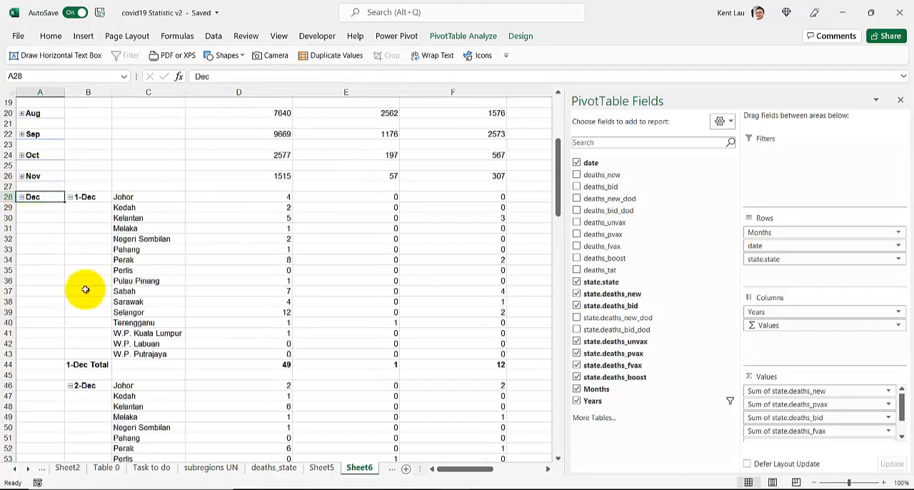
# Collapse 1-Dec to the date level, and collapse the entire date field so every December day hides its states
pyautogui.rightClick(147, 196)
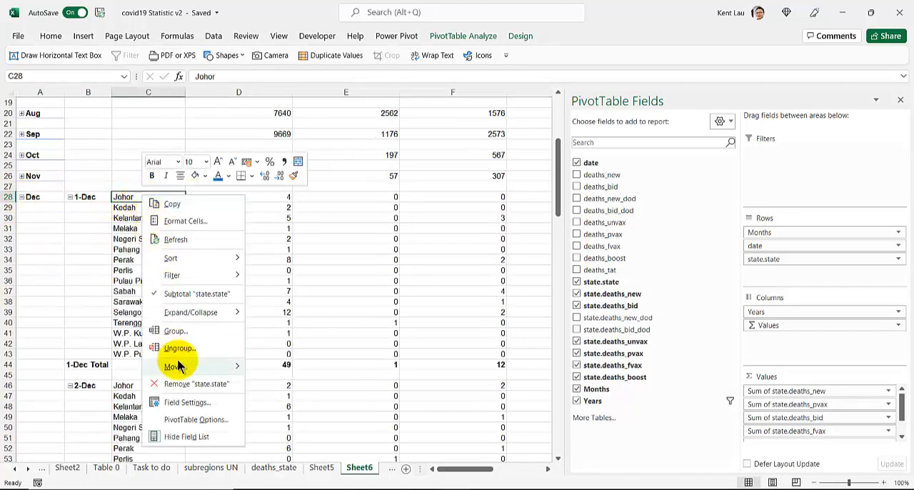
pyautogui.moveTo(190, 313)
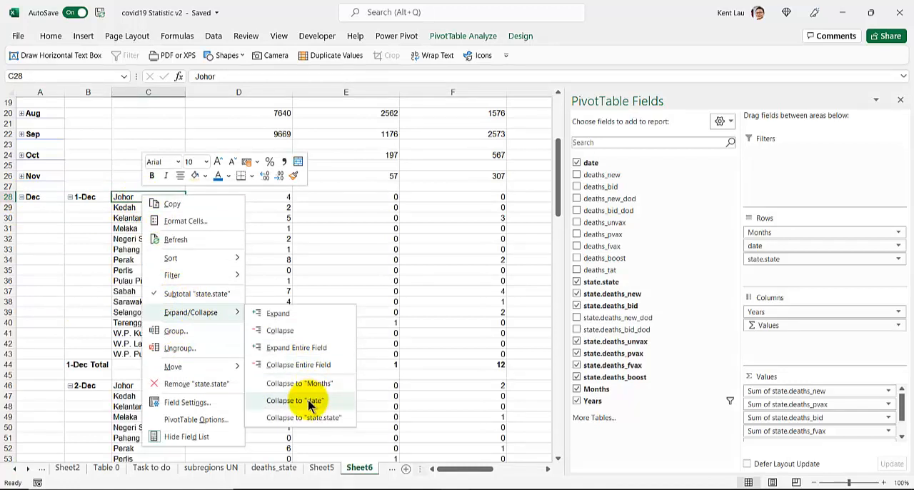
pyautogui.click(310, 404)
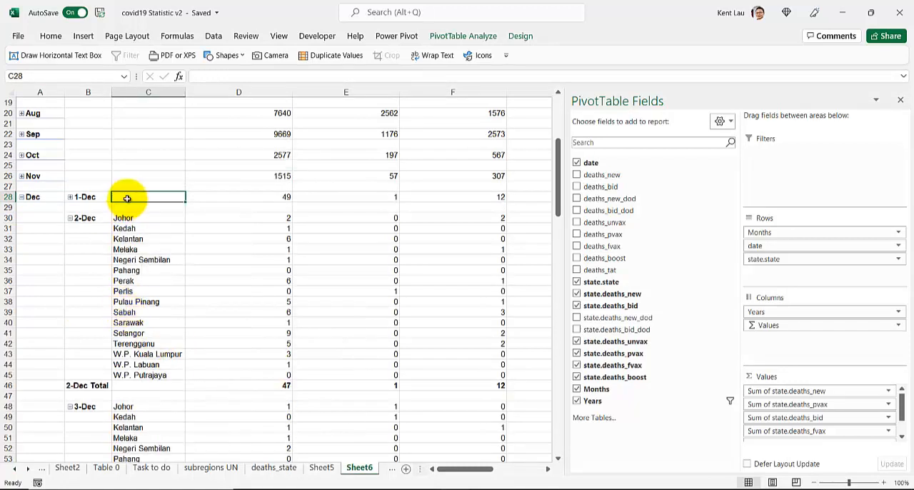
pyautogui.rightClick(127, 198)
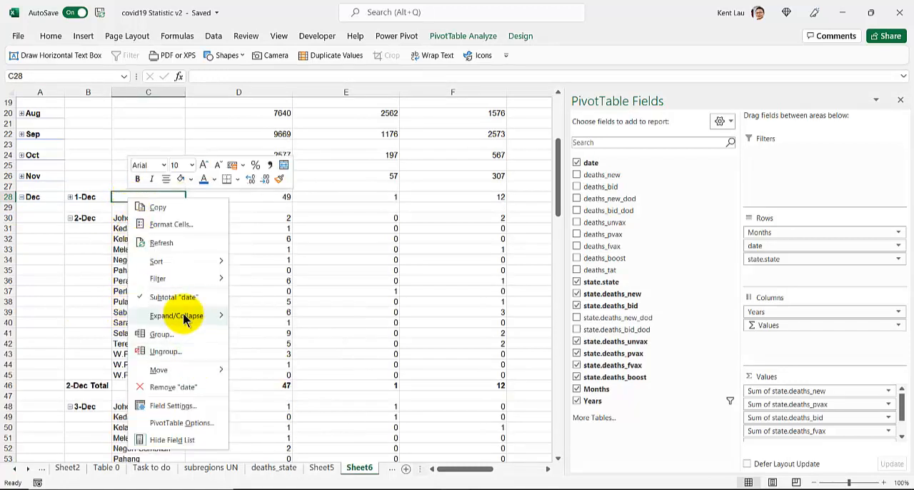
pyautogui.moveTo(186, 316)
pyautogui.click(281, 368)
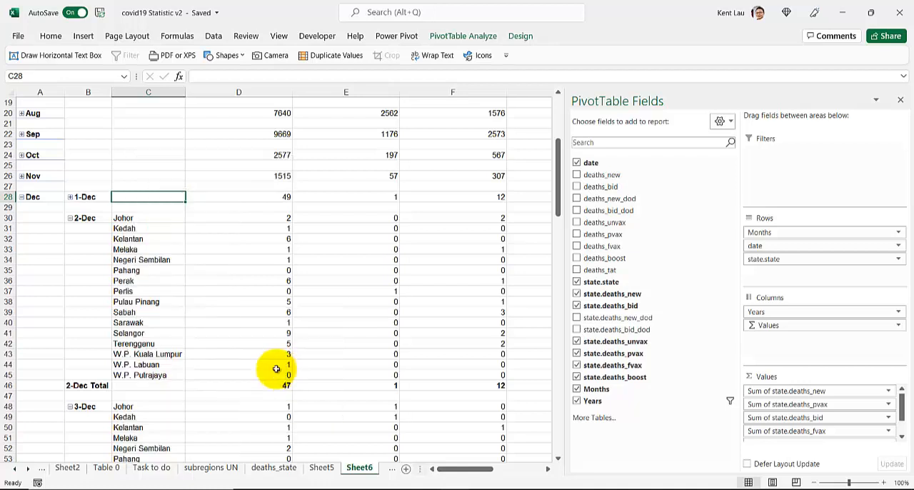
# Expand 7-Dec to its states and select their Sum of state.deaths_new values from Johor to W.P. Putrajaya
pyautogui.click(70, 323)
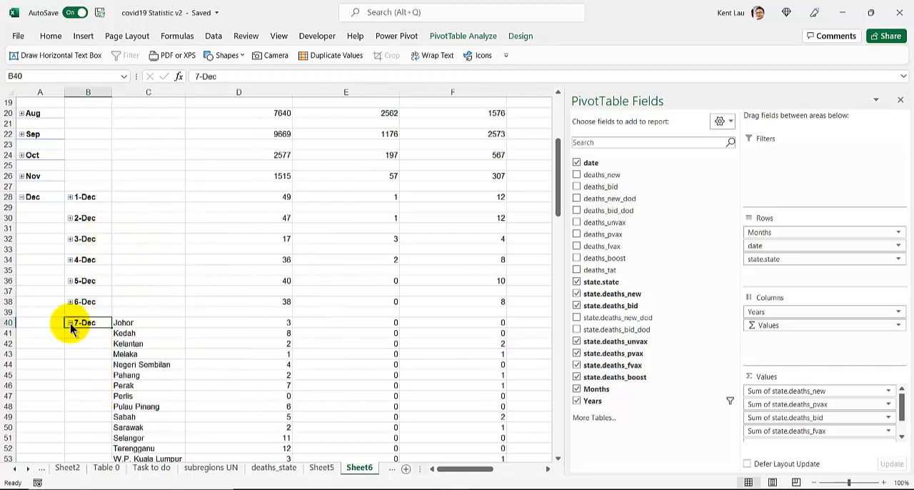
pyautogui.scroll(-3, 130, 357)
pyautogui.click(258, 395)
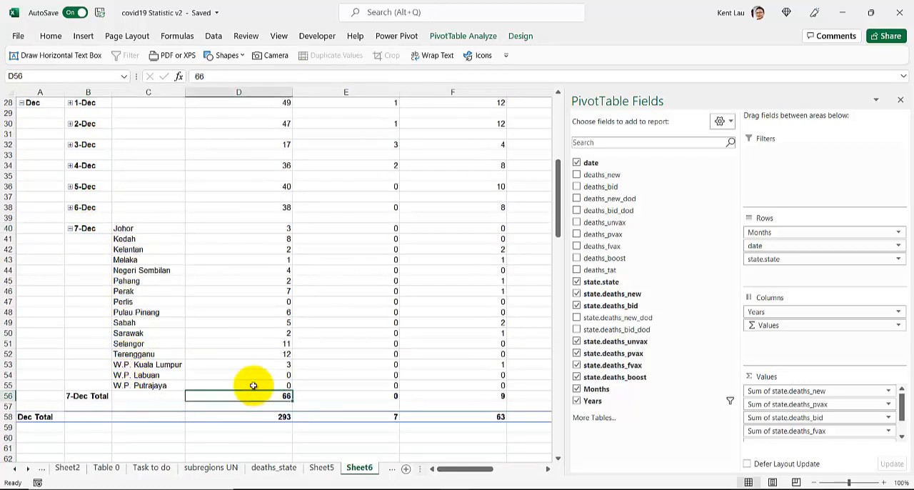
pyautogui.moveTo(218, 230); pyautogui.dragTo(223, 249)
pyautogui.moveTo(234, 312); pyautogui.dragTo(238, 387)
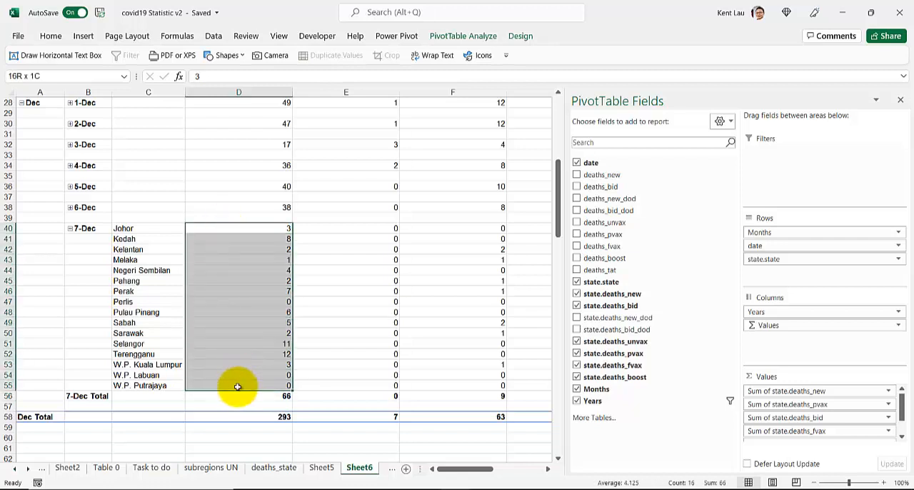
# Examine the 7-Dec new deaths for Selangor and Terengganu alongside the vaccination status fields in the Values area
pyautogui.scroll(-3, 824, 402)
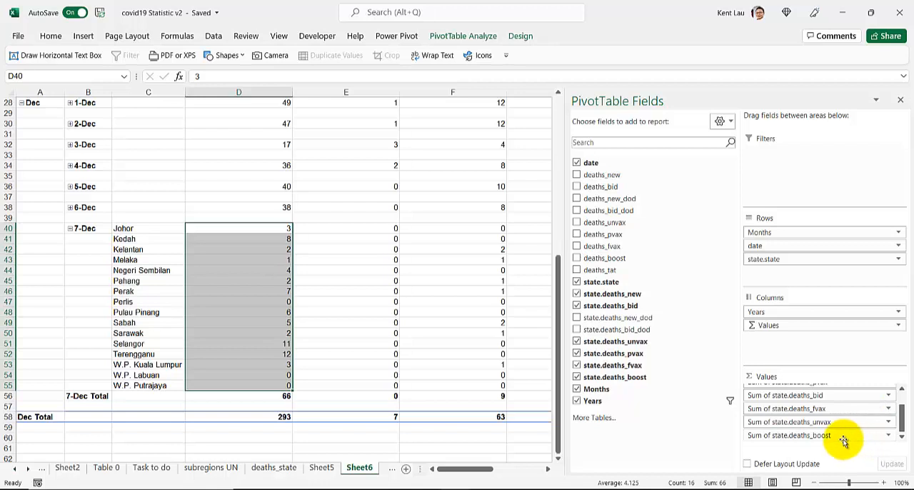
pyautogui.scroll(3, 843, 438)
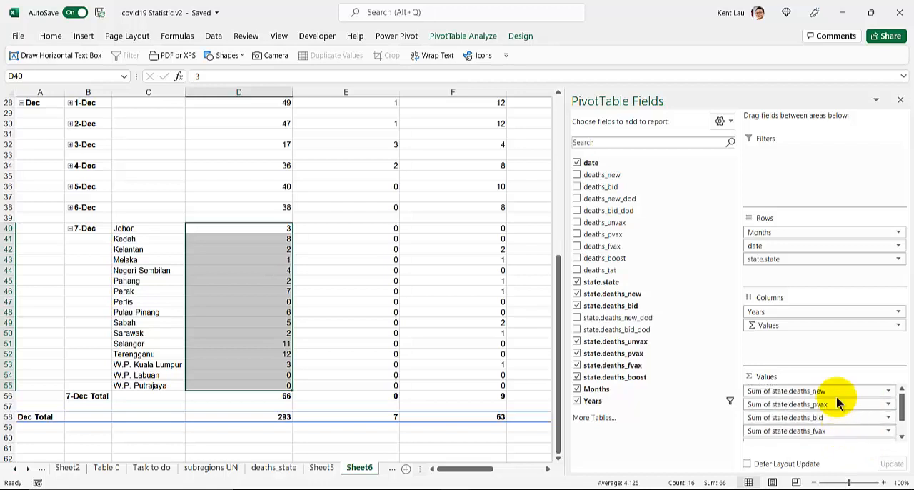
pyautogui.scroll(-2, 837, 397)
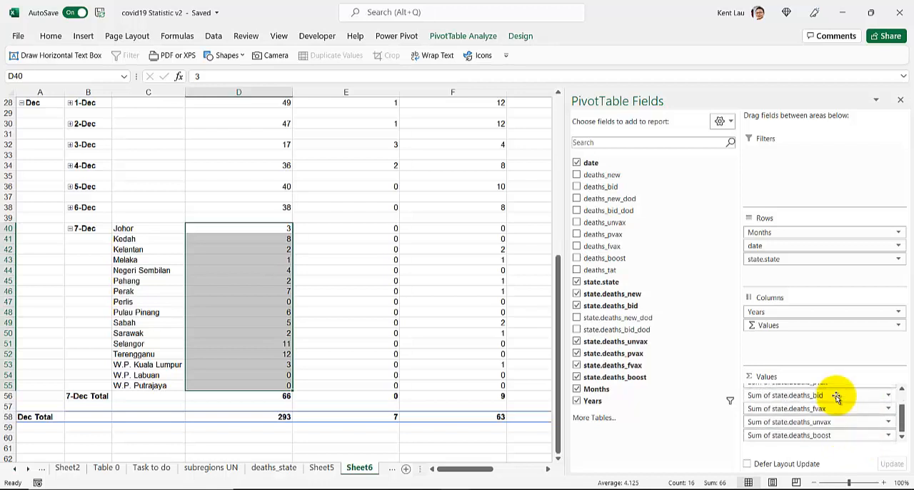
pyautogui.click(247, 345)
pyautogui.moveTo(135, 344); pyautogui.dragTo(353, 343)
pyautogui.click(261, 344)
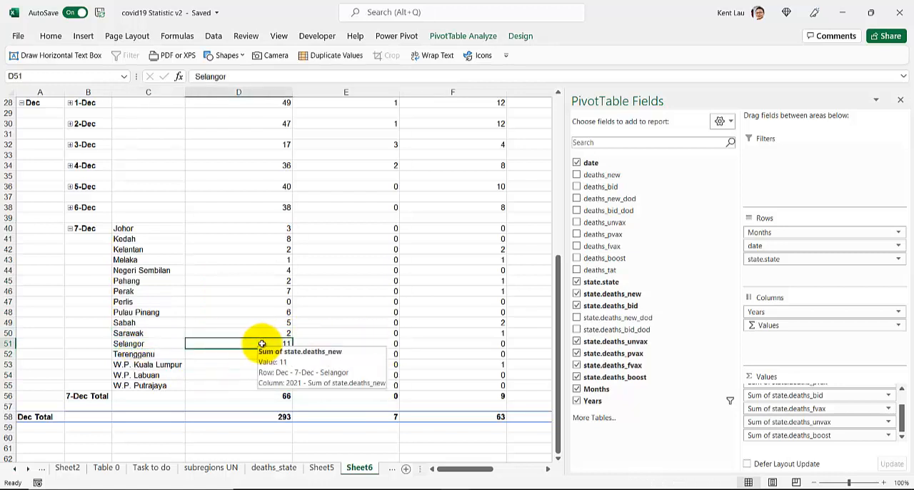
pyautogui.click(235, 355)
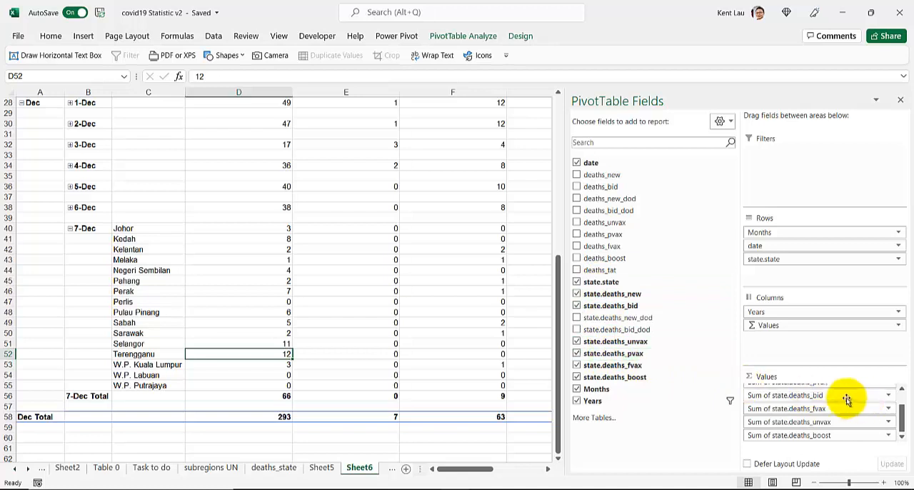
pyautogui.scroll(2, 847, 400)
pyautogui.scroll(9, 382, 302)
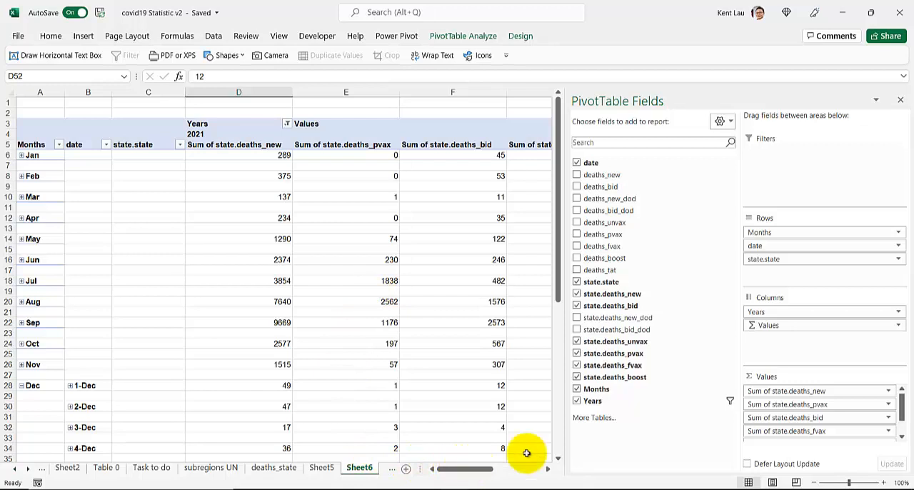
# Place Sum of state.deaths_bid directly after Sum of state.deaths_new and sort the 7-Dec states by new deaths from largest to smallest
pyautogui.moveTo(833, 417); pyautogui.dragTo(835, 397)
pyautogui.scroll(-9, 302, 298)
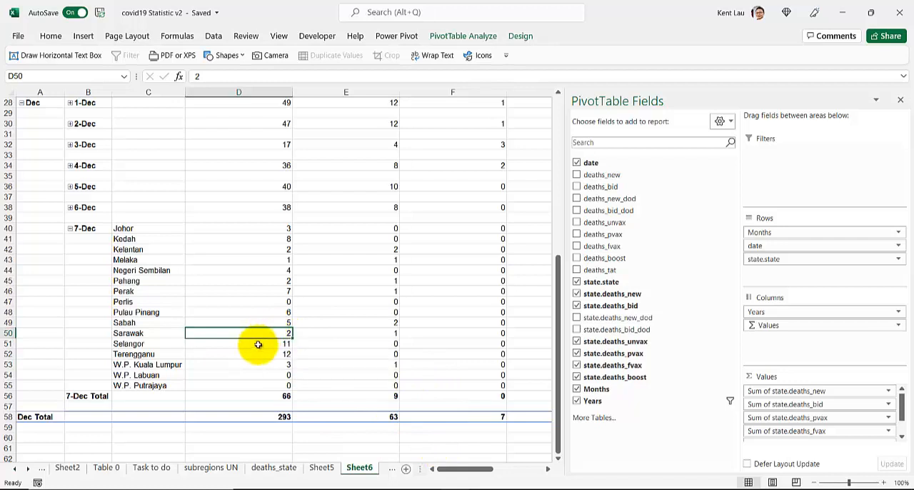
pyautogui.click(223, 241)
pyautogui.rightClick(220, 228)
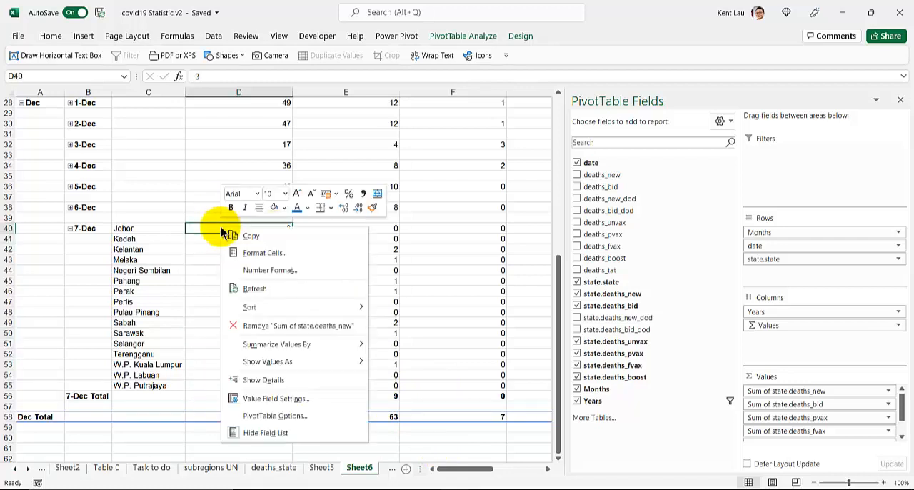
pyautogui.moveTo(327, 306)
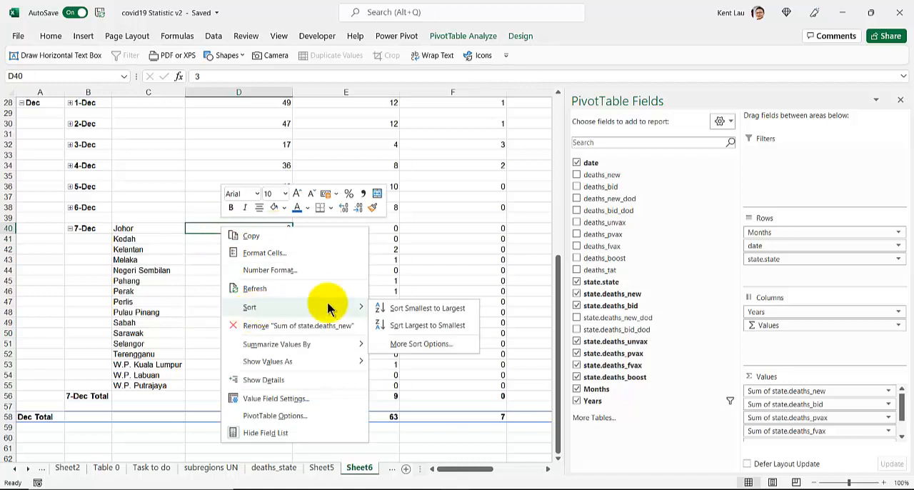
pyautogui.click(415, 322)
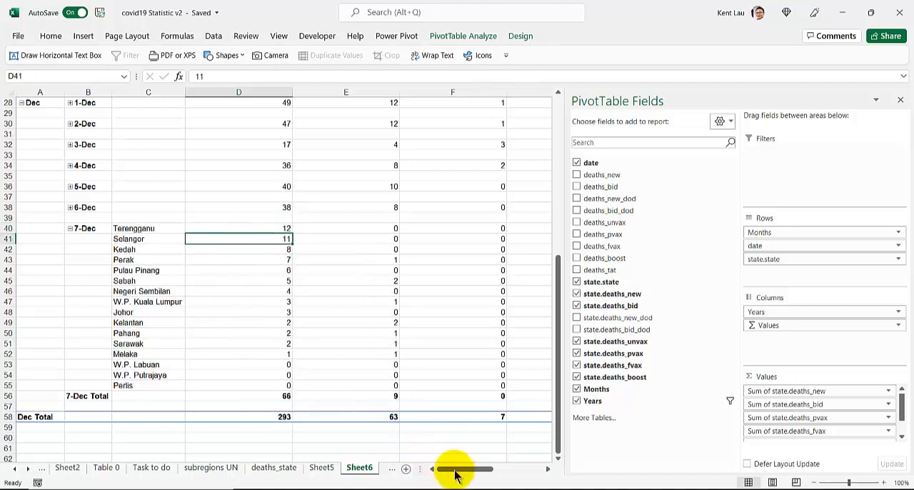
# Examine the sorted 7-Dec figures for Sabah, W.P. Labuan, W.P. Putrajaya and Perlis across the new, brought-in-dead and partially vaccinated deaths columns
pyautogui.moveTo(457, 470); pyautogui.dragTo(350, 473)
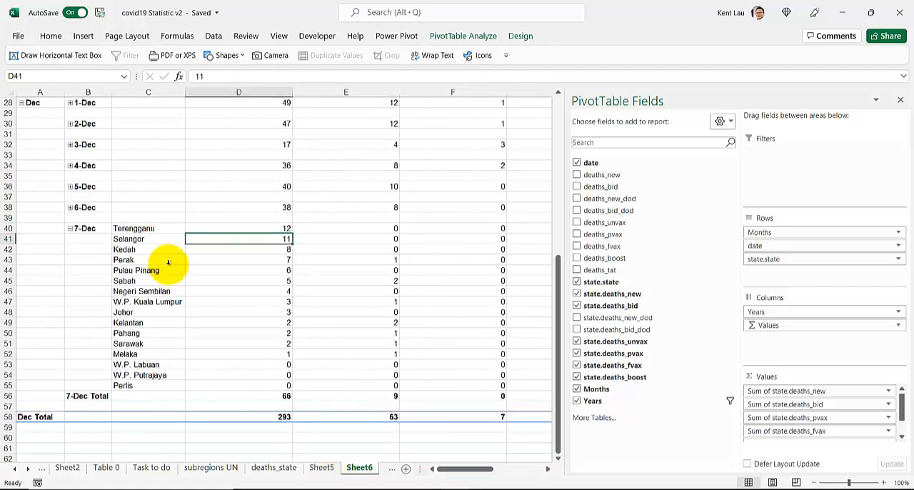
pyautogui.click(194, 365)
pyautogui.click(197, 374)
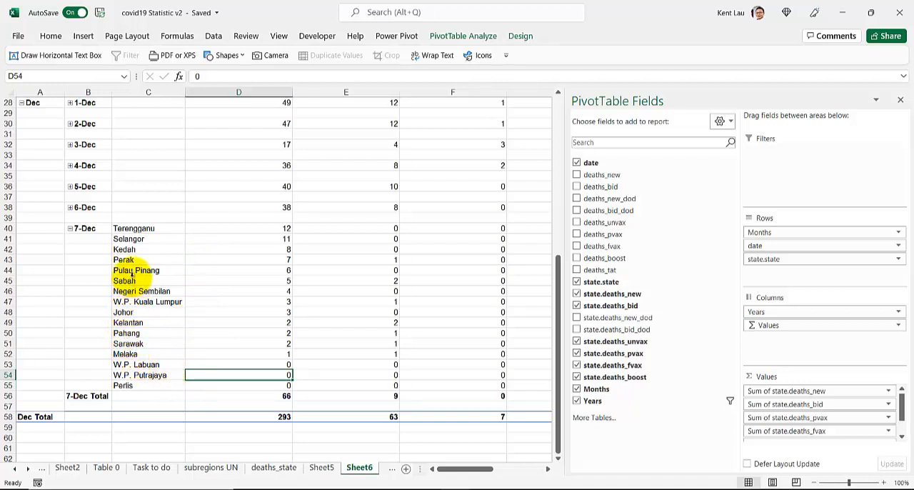
pyautogui.click(206, 283)
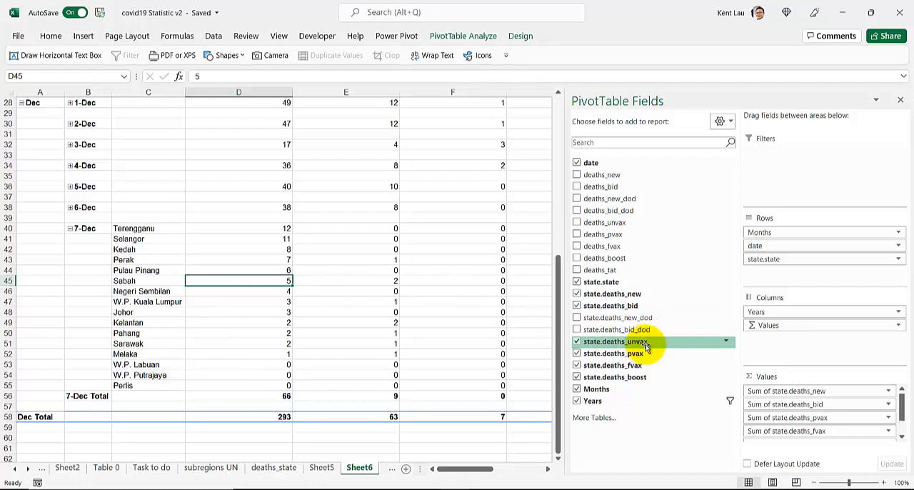
pyautogui.click(364, 282)
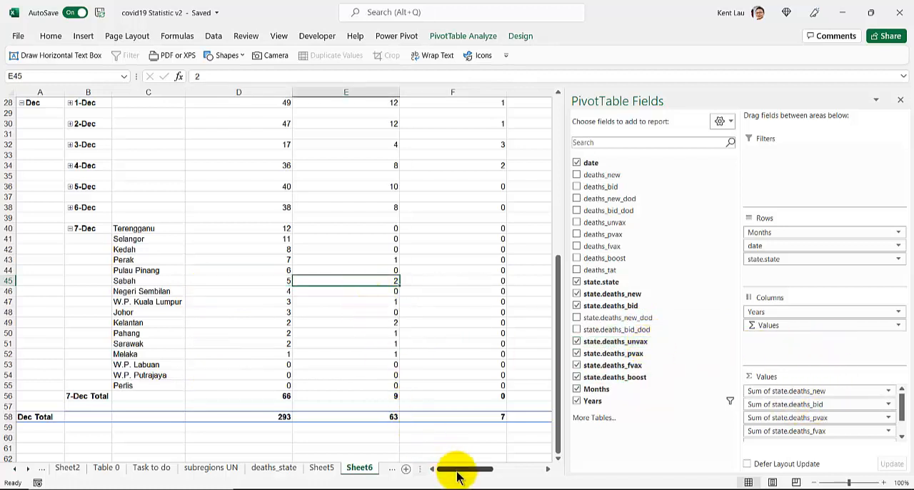
pyautogui.moveTo(457, 477); pyautogui.dragTo(429, 476)
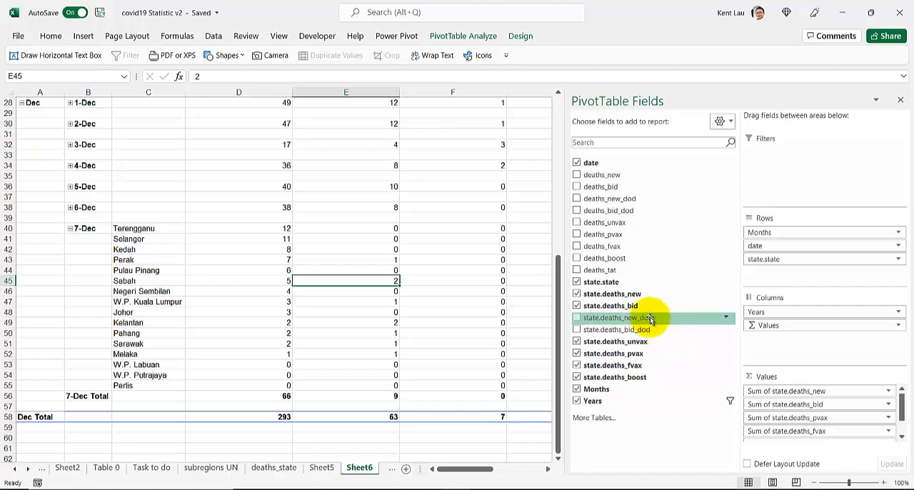
pyautogui.moveTo(651, 322); pyautogui.dragTo(729, 375)
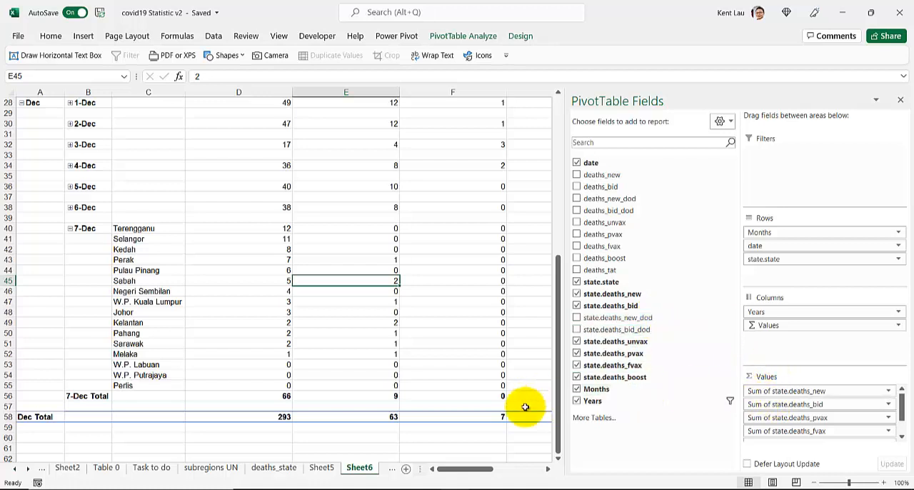
pyautogui.moveTo(462, 470); pyautogui.dragTo(421, 470)
pyautogui.moveTo(278, 389); pyautogui.dragTo(419, 367)
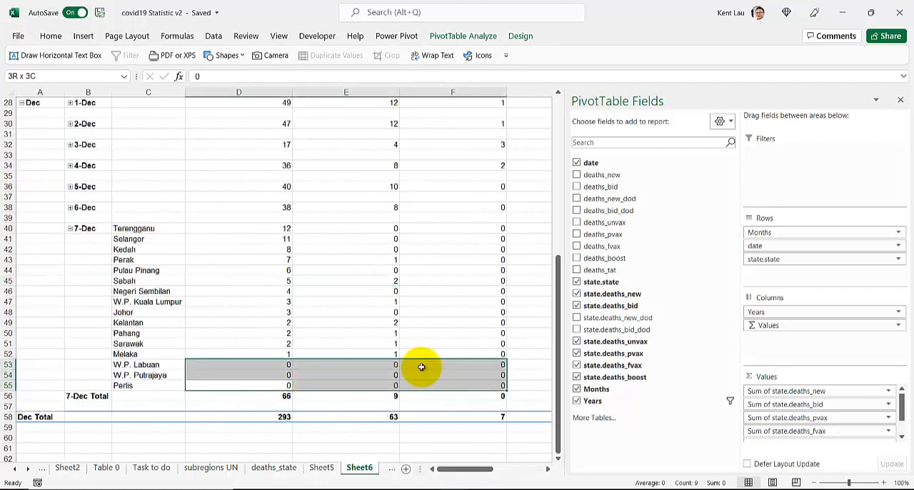
pyautogui.click(246, 345)
pyautogui.scroll(9, 257, 342)
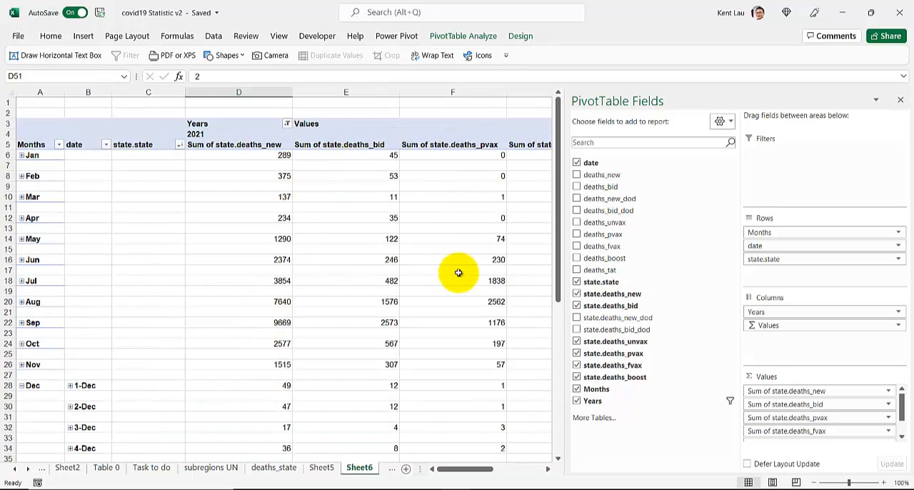
# Expand 6-Dec to its states
pyautogui.scroll(-2, 458, 273)
pyautogui.scroll(-4, 422, 306)
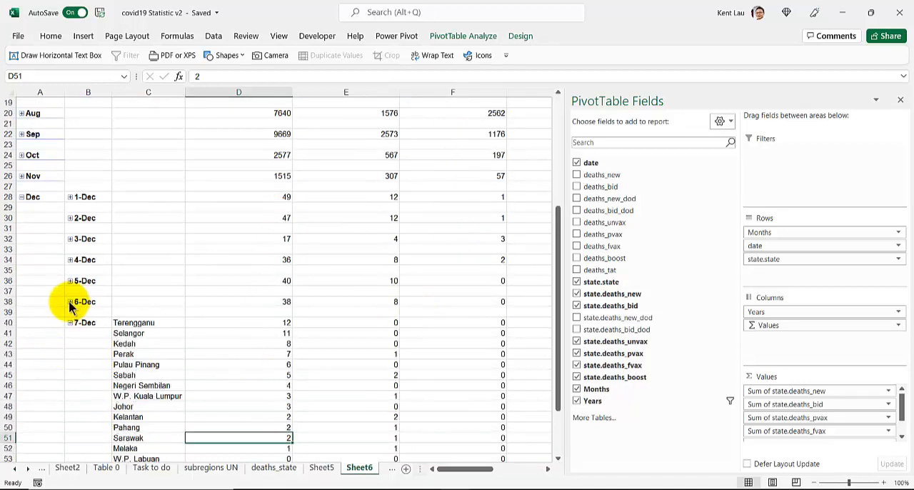
pyautogui.click(71, 302)
# Examine the 6-Dec state values by vaccination status alongside the order of fields in the Values area
pyautogui.moveTo(465, 468); pyautogui.dragTo(486, 471)
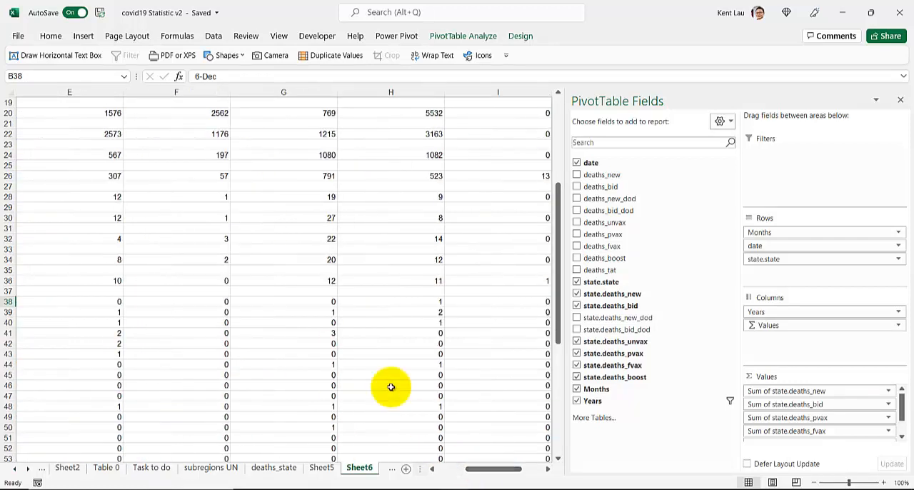
pyautogui.click(317, 337)
pyautogui.scroll(6, 316, 335)
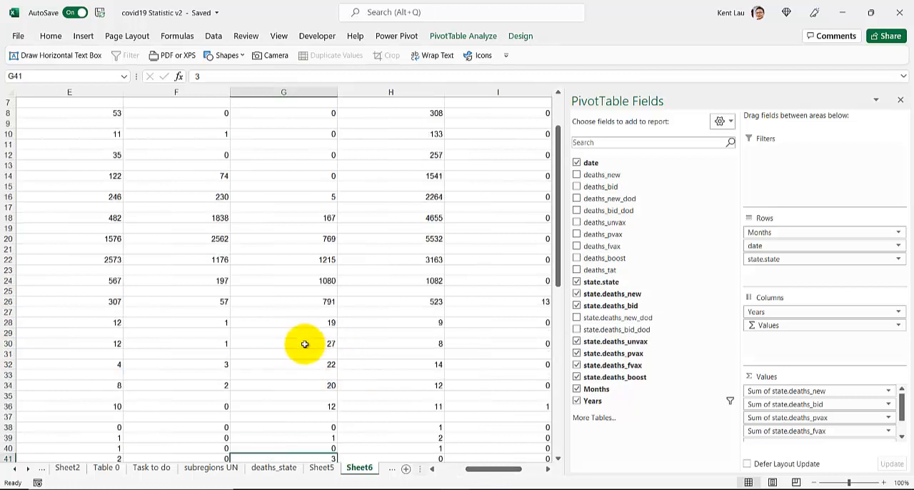
pyautogui.scroll(-7, 281, 302)
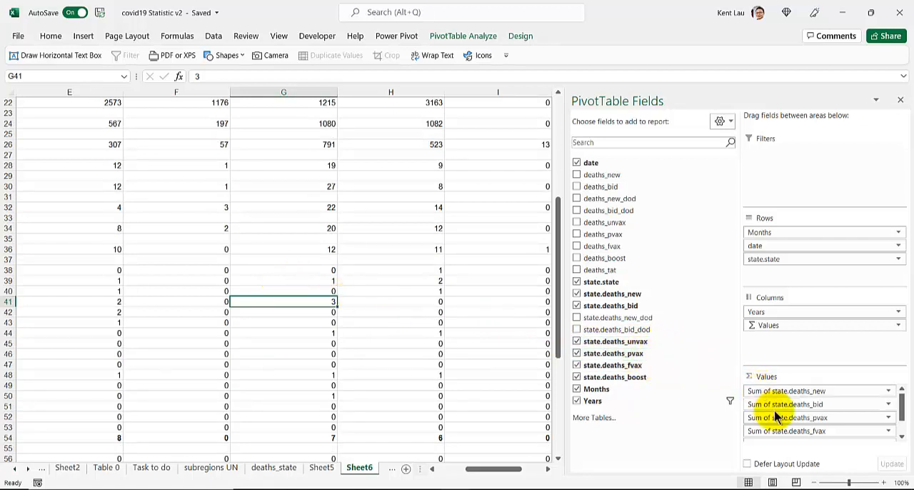
pyautogui.scroll(-2, 804, 412)
pyautogui.scroll(2, 803, 420)
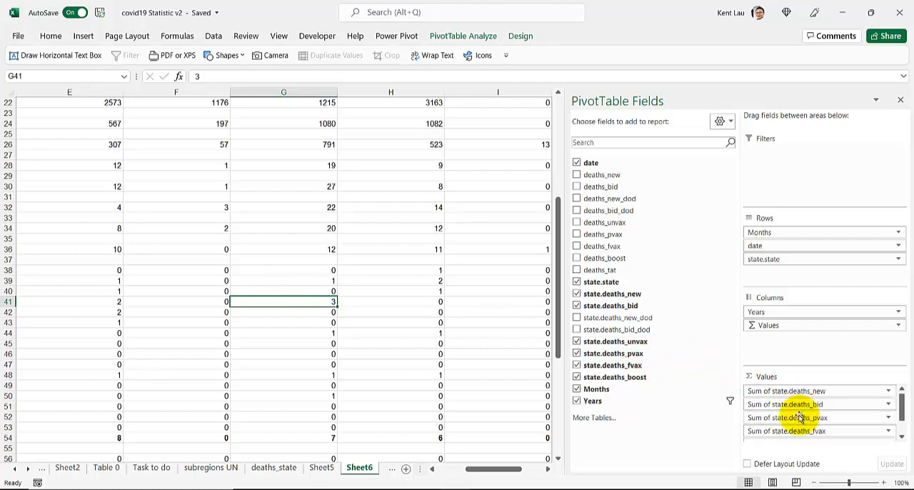
pyautogui.scroll(-2, 790, 424)
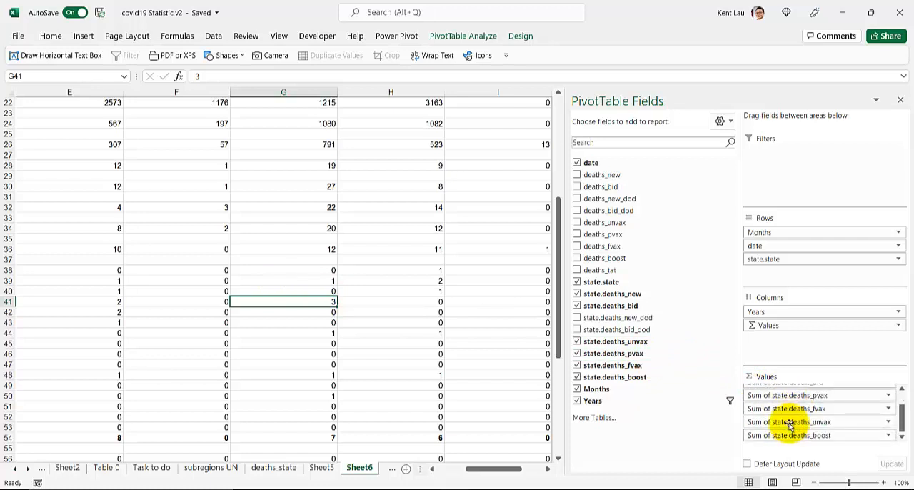
# Open Sheet5 and move the deaths PivotChart up, clear of the deaths_pvax and deaths_fvax definitions
pyautogui.click(321, 468)
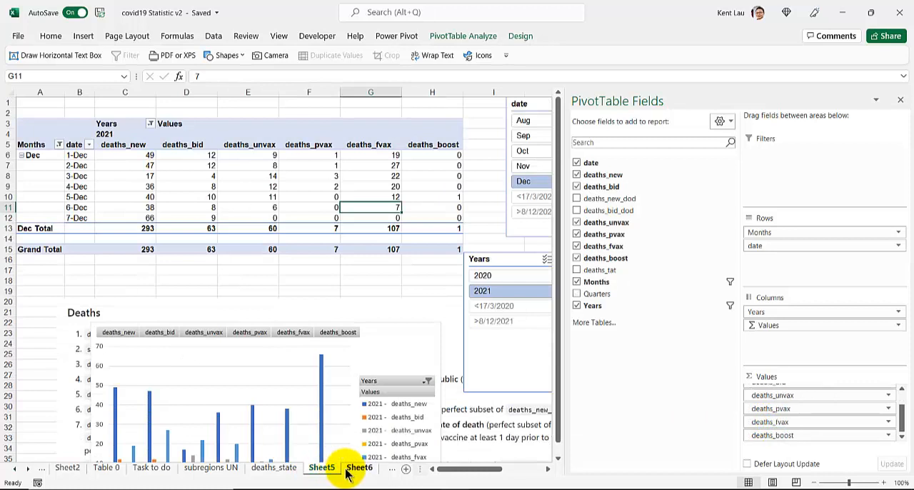
pyautogui.scroll(-3, 264, 302)
pyautogui.click(135, 313)
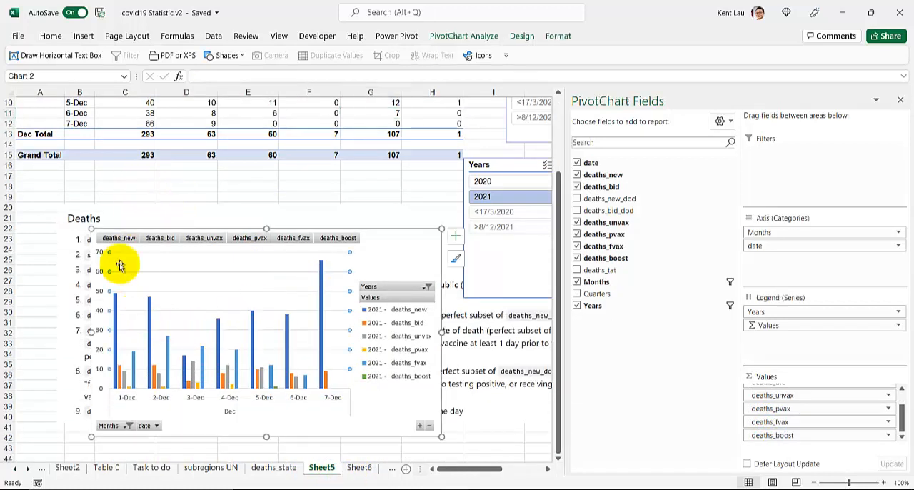
pyautogui.moveTo(377, 254); pyautogui.dragTo(397, 127)
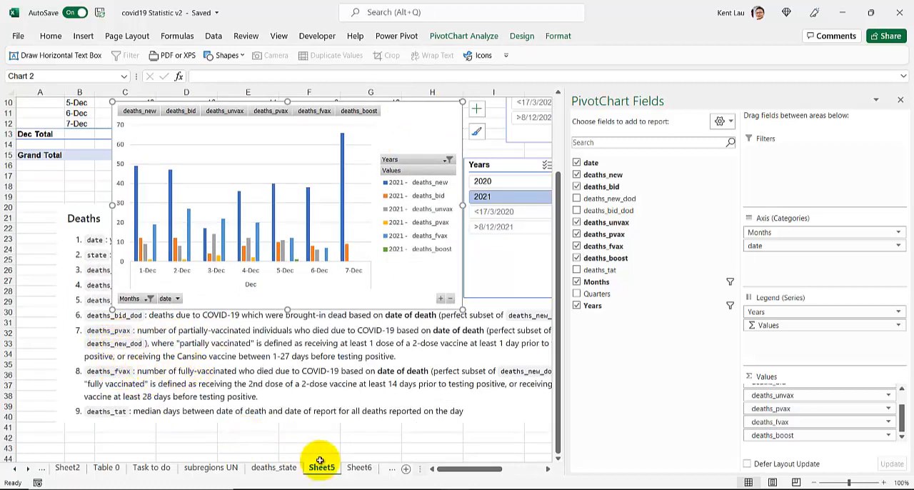
# Return to Sheet6 and place Sum of state.deaths_fvax before Sum of state.deaths_pvax in the Values area
pyautogui.click(360, 468)
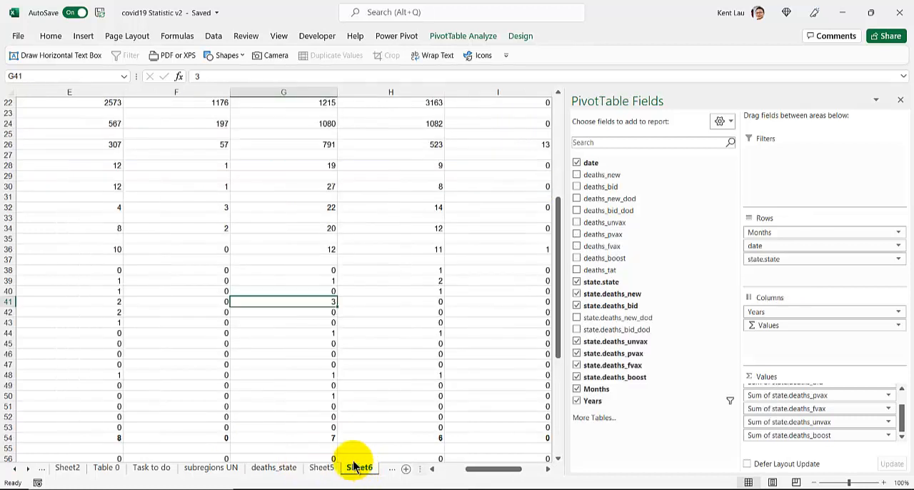
pyautogui.scroll(2, 257, 388)
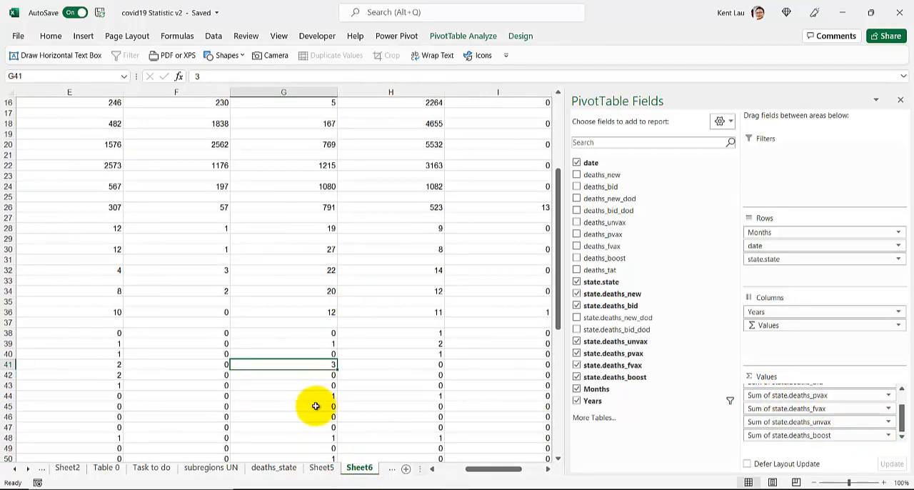
pyautogui.scroll(5, 315, 407)
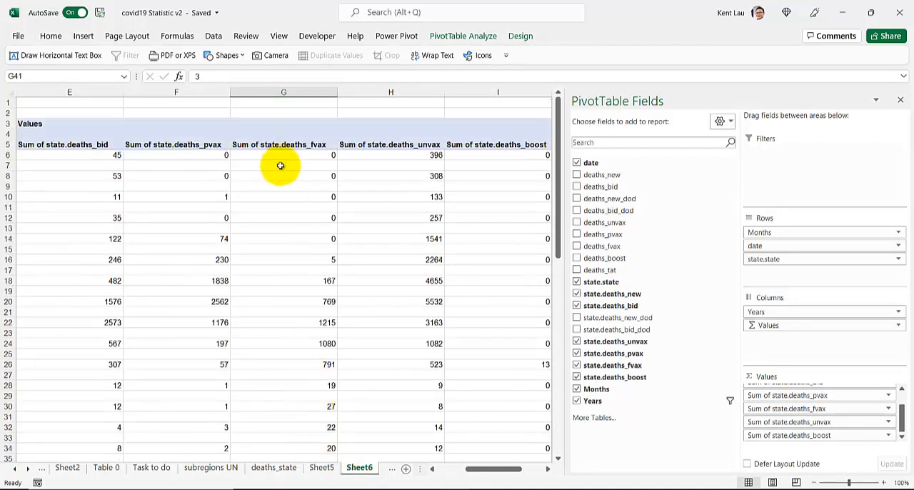
pyautogui.scroll(-4, 188, 261)
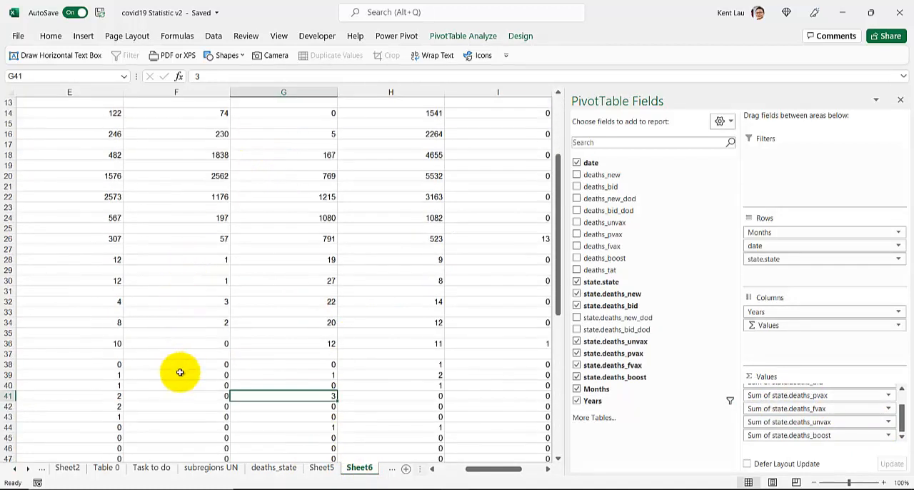
pyautogui.moveTo(183, 394)
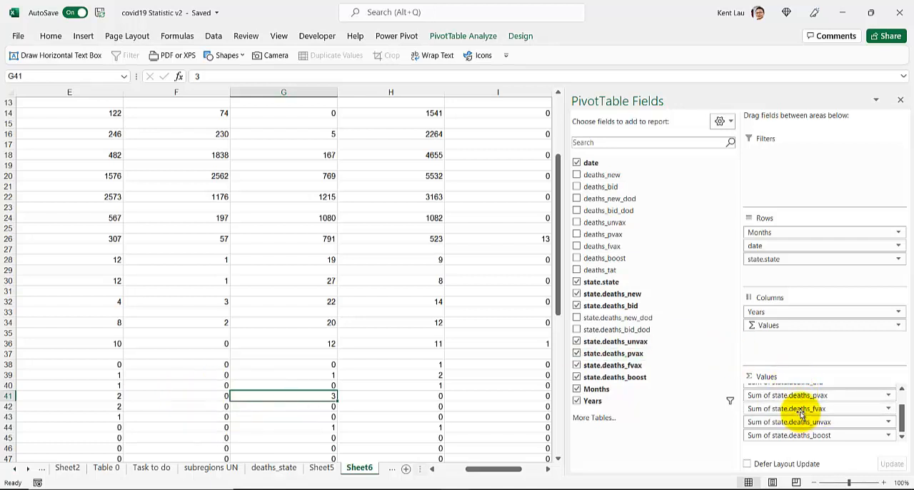
pyautogui.moveTo(802, 413)
pyautogui.mouseDown()
pyautogui.moveTo(818, 389)
pyautogui.moveTo(814, 423)
pyautogui.moveTo(806, 394)
pyautogui.moveTo(818, 427)
pyautogui.moveTo(812, 422)
pyautogui.mouseUp()
pyautogui.scroll(4, 197, 313)
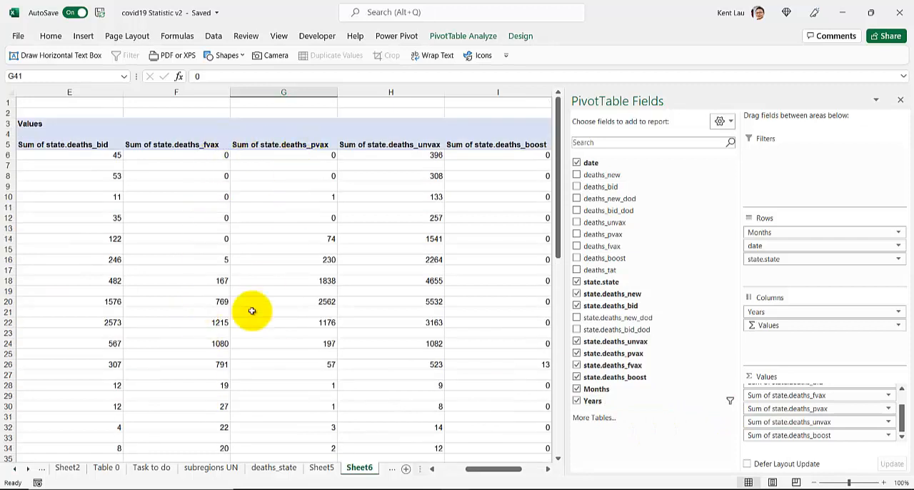
pyautogui.scroll(-4, 243, 323)
pyautogui.scroll(-1, 243, 323)
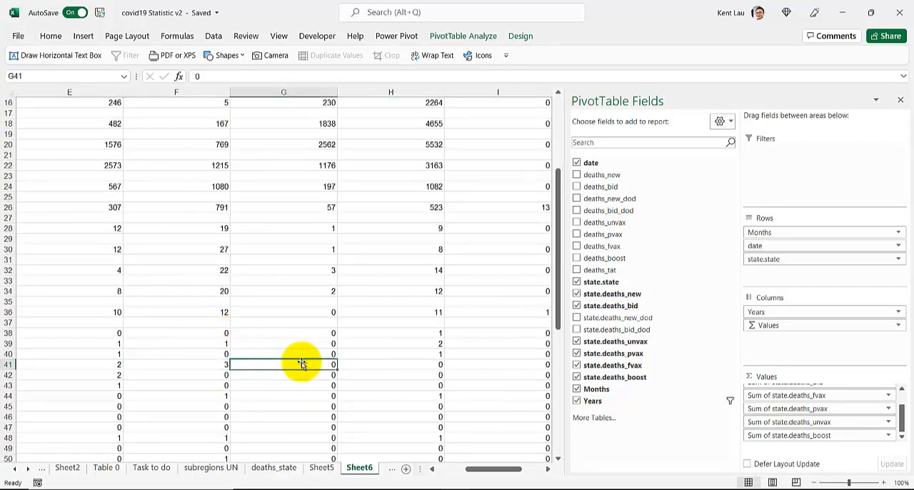
# Compare the new deaths by state for 6-Dec and 7-Dec, including Kedah and Selangor
pyautogui.moveTo(473, 469); pyautogui.dragTo(434, 477)
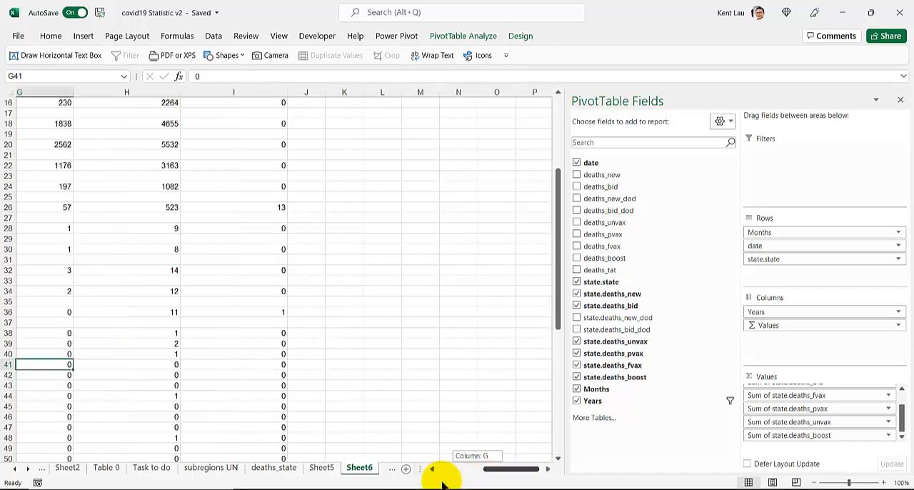
pyautogui.scroll(5, 212, 367)
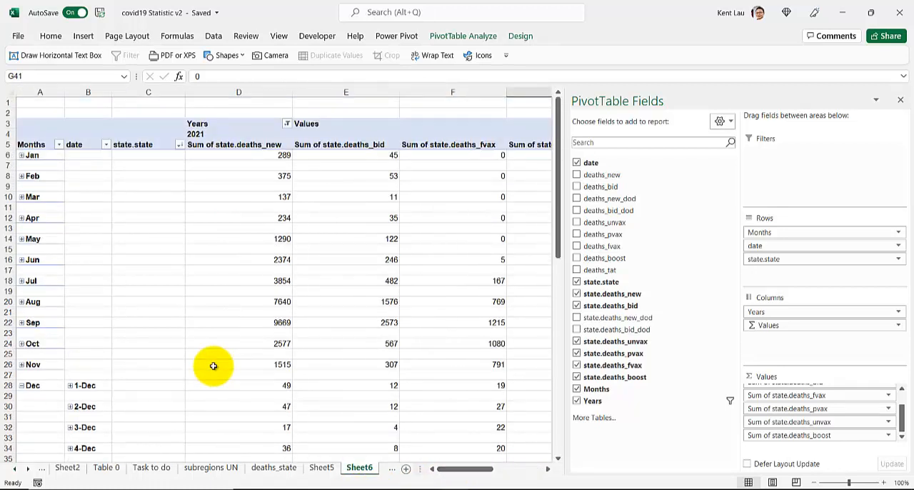
pyautogui.scroll(-5, 212, 366)
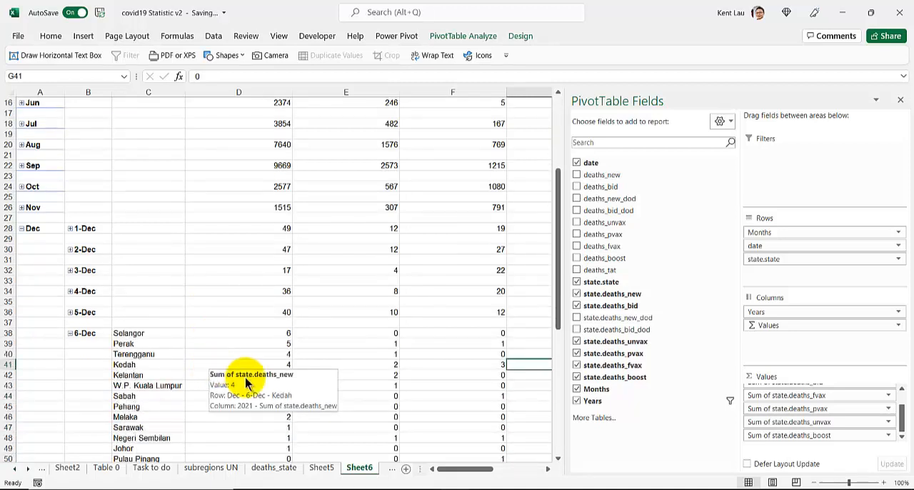
pyautogui.scroll(1, 245, 384)
pyautogui.scroll(-1, 245, 384)
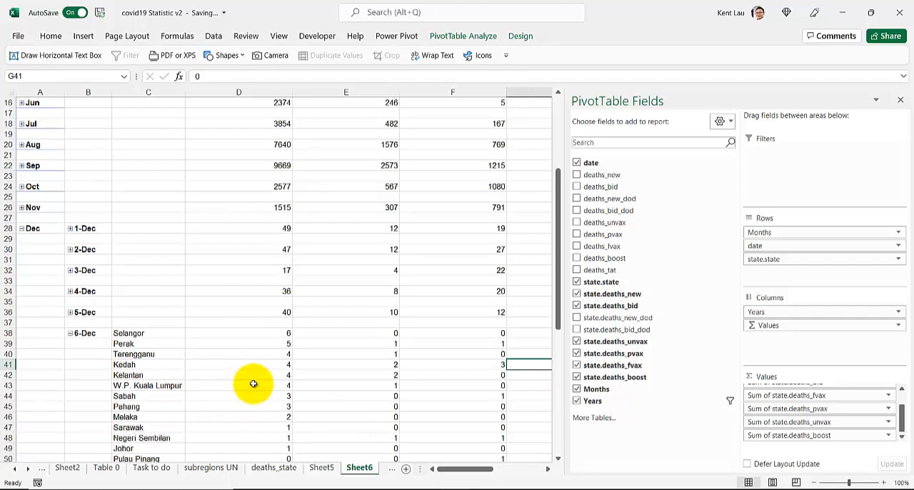
pyautogui.click(258, 364)
pyautogui.scroll(-5, 243, 379)
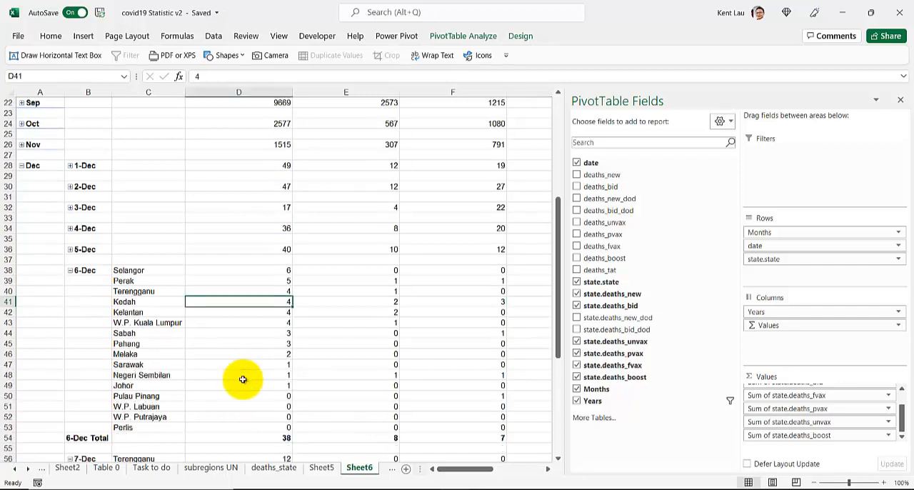
pyautogui.scroll(-3, 243, 379)
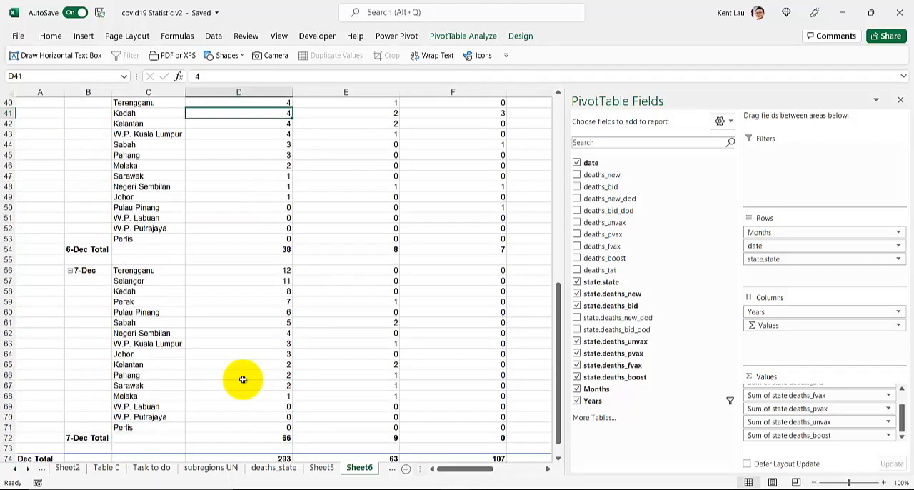
pyautogui.click(236, 281)
pyautogui.scroll(13, 238, 313)
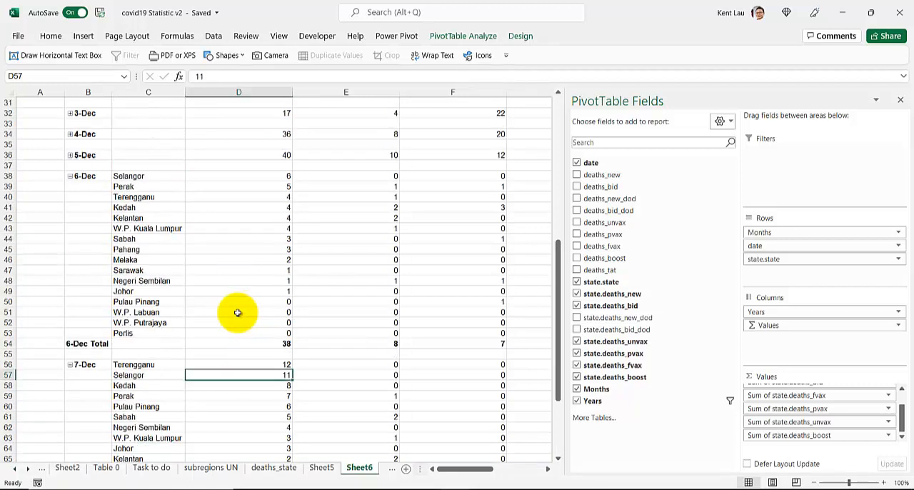
# Remove Sum of state.deaths_boost from the PivotTable's Values area
pyautogui.scroll(-2, 224, 286)
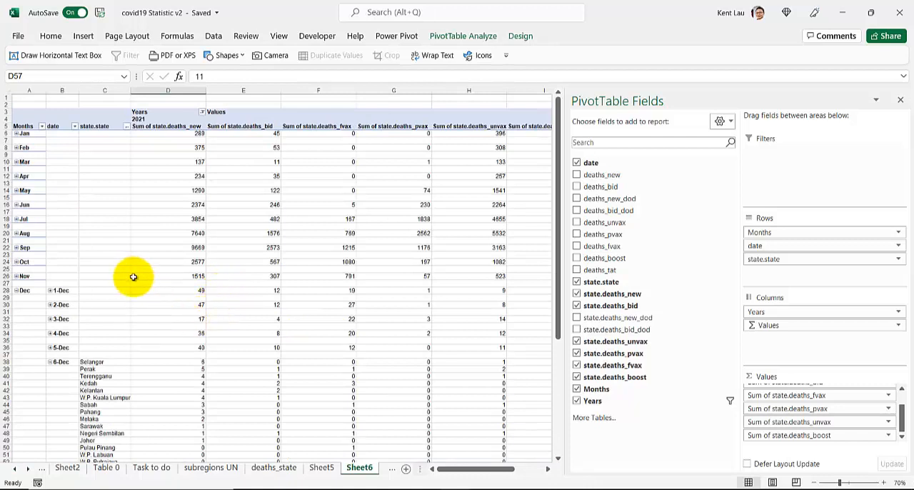
pyautogui.click(266, 213)
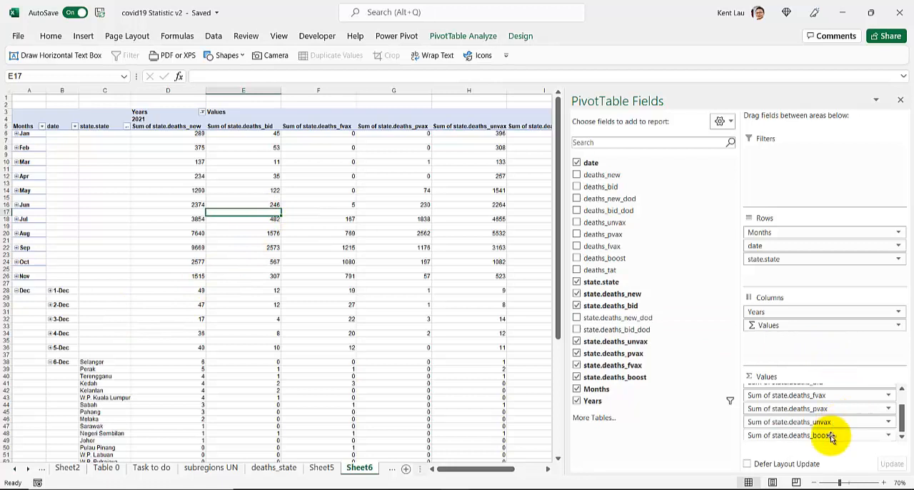
pyautogui.moveTo(829, 437); pyautogui.dragTo(679, 431)
pyautogui.scroll(-3, 364, 310)
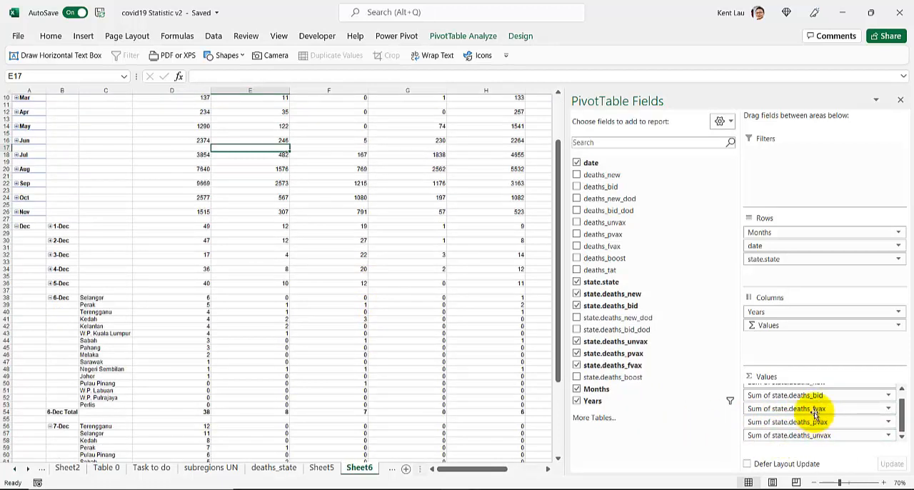
pyautogui.scroll(-3, 307, 405)
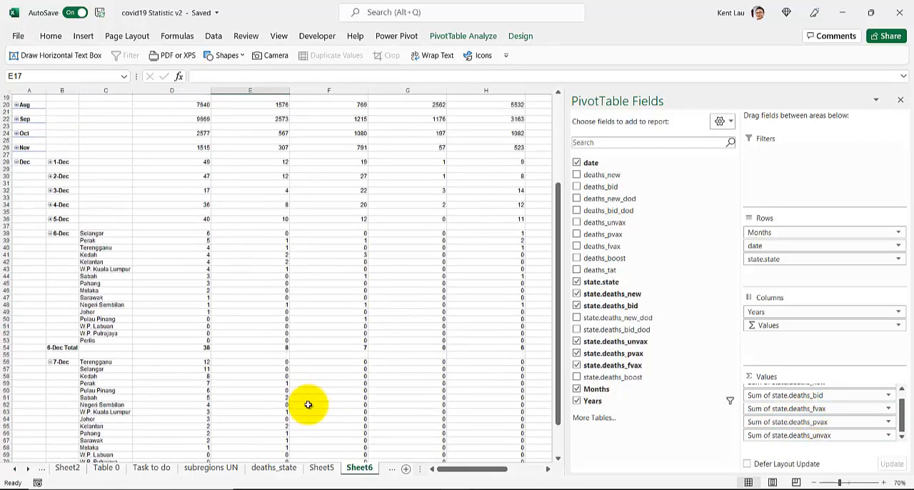
pyautogui.scroll(6, 265, 380)
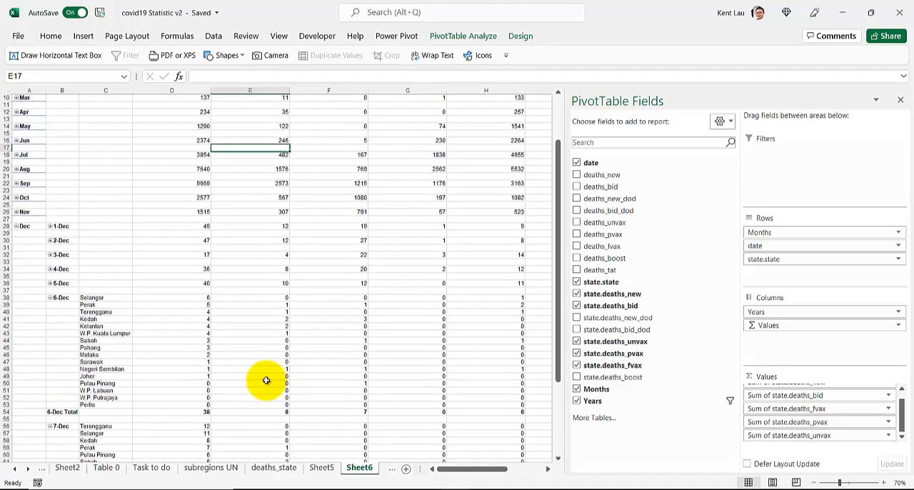
# Switch to the browser to view the raw deaths_state.csv source data, and return to the workbook
pyautogui.moveTo(265, 380)
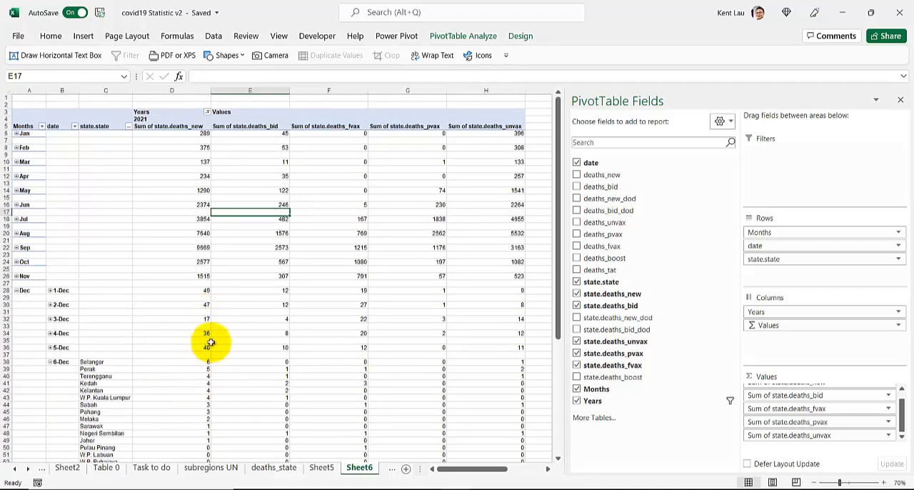
pyautogui.moveTo(237, 331)
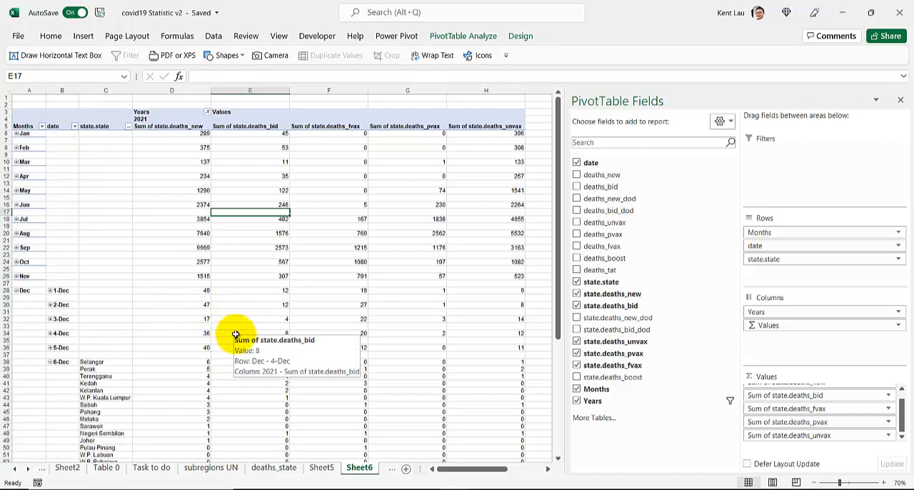
pyautogui.moveTo(307, 489)
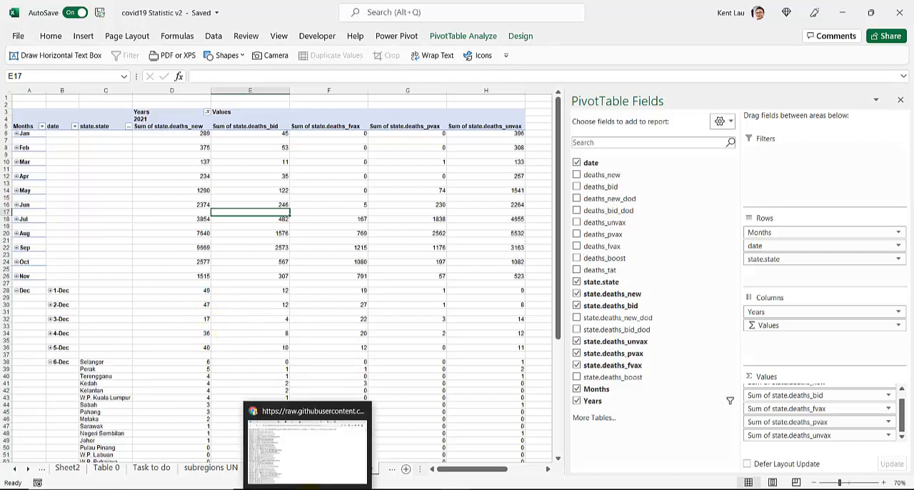
pyautogui.click(302, 471)
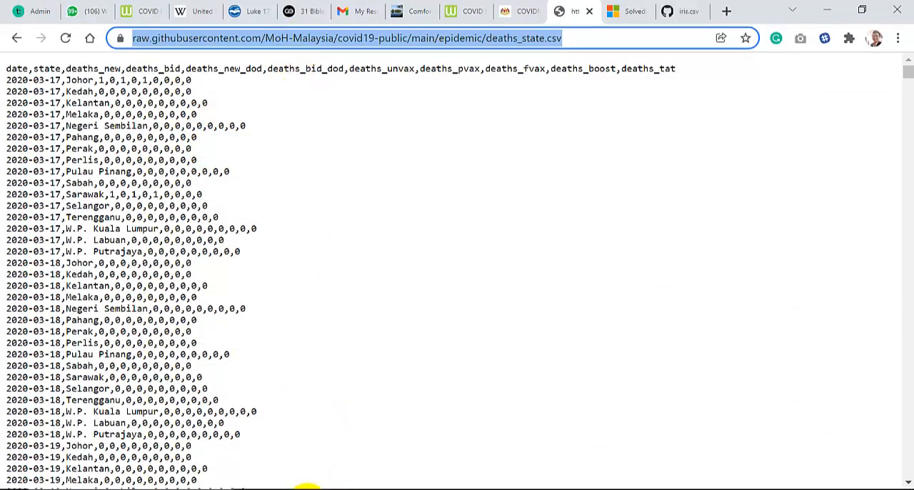
pyautogui.click(305, 487)
# Insert a Clustered Column PivotChart based on the state deaths PivotTable on Sheet6
pyautogui.rightClick(186, 228)
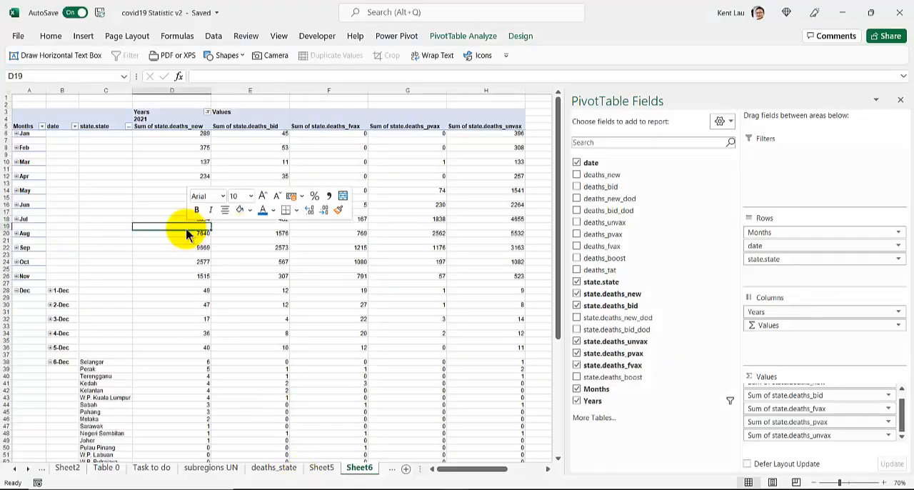
pyautogui.click(211, 275)
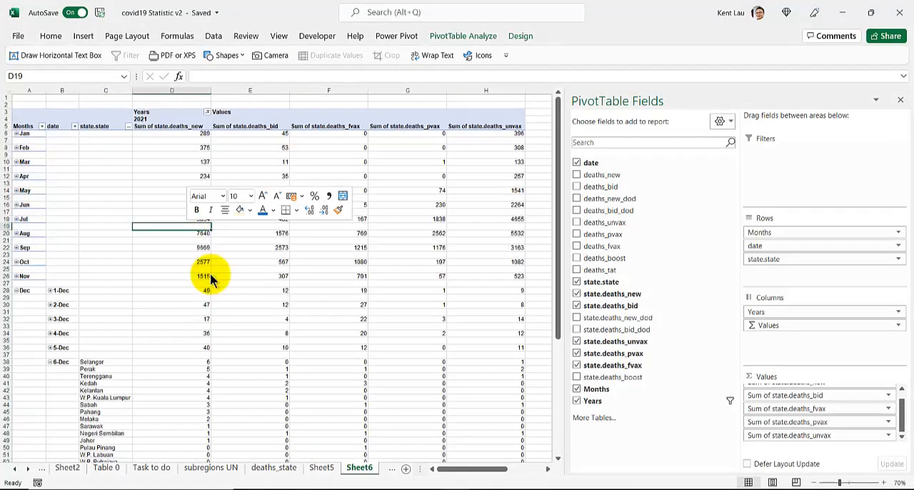
pyautogui.click(139, 305)
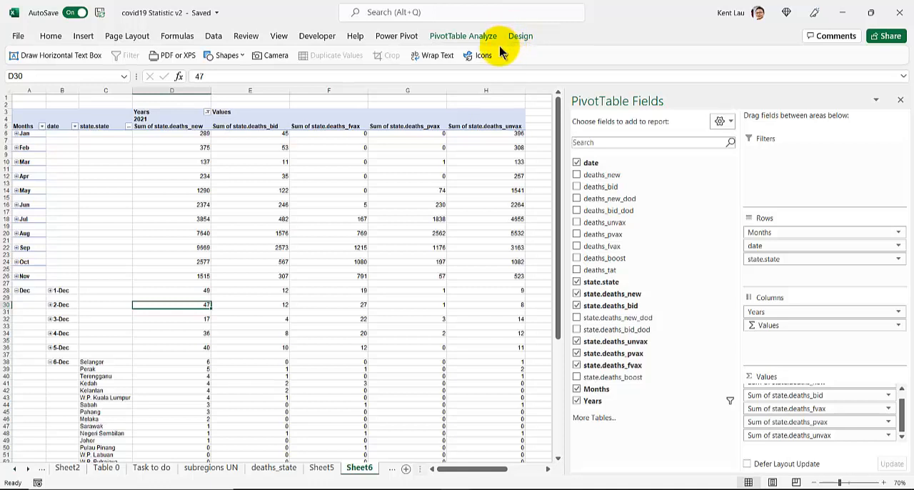
pyautogui.click(460, 37)
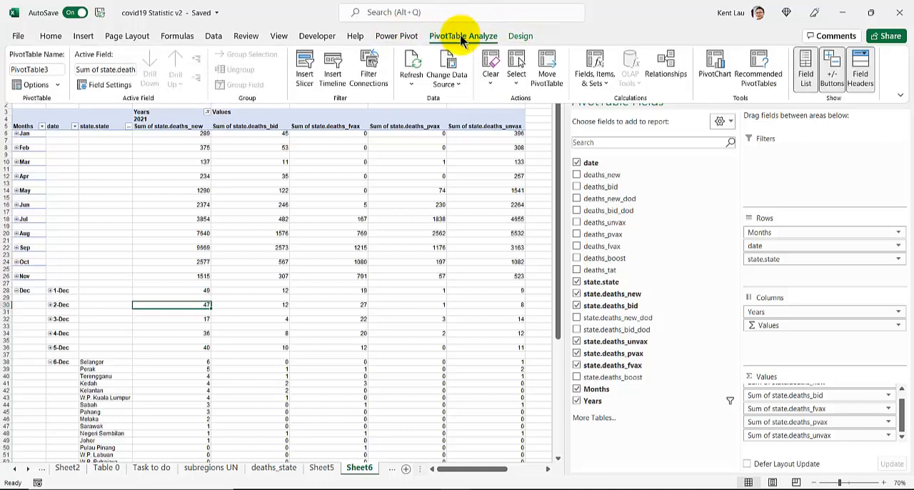
pyautogui.click(714, 65)
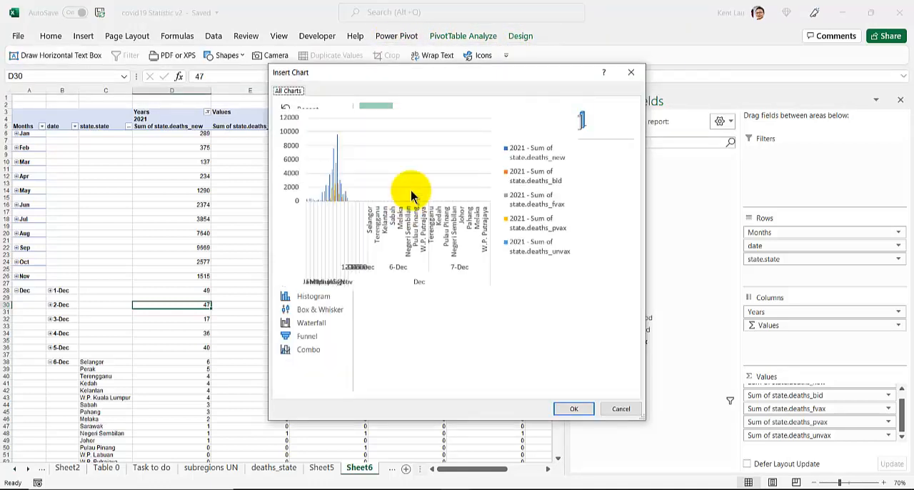
pyautogui.click(309, 150)
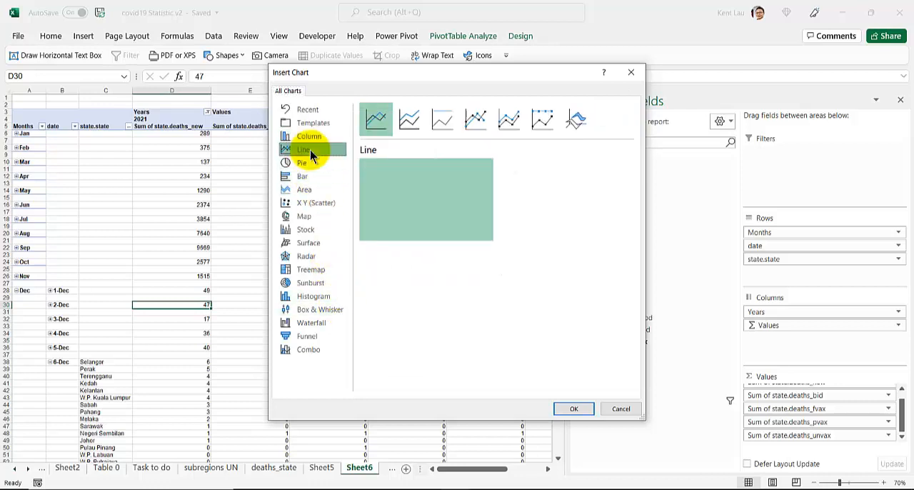
pyautogui.click(311, 142)
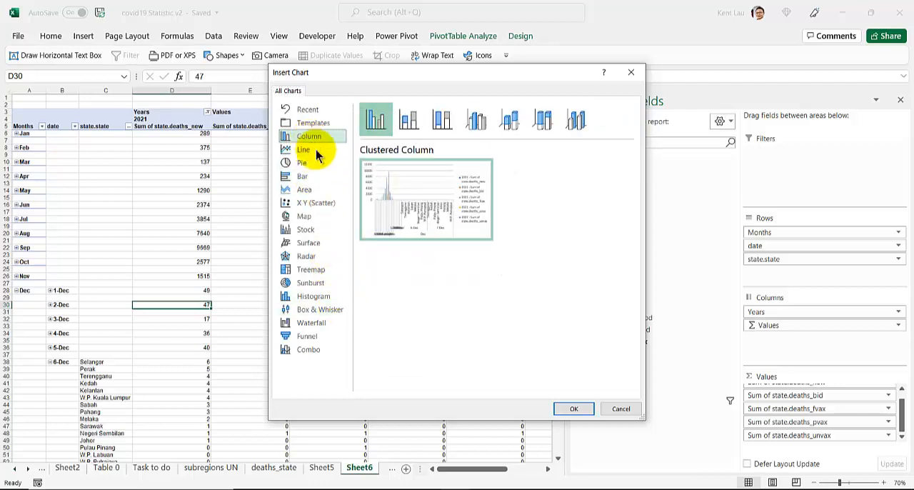
pyautogui.click(569, 408)
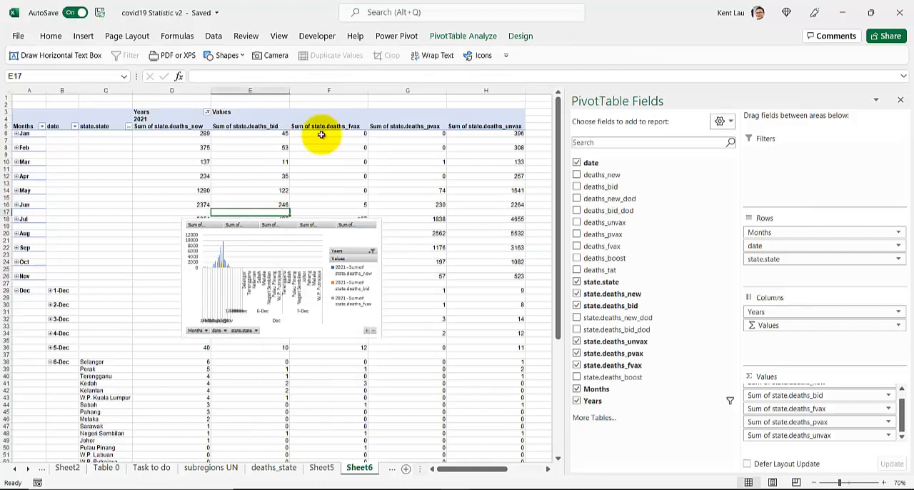
# Insert slicers for Years, Months and state.state on the PivotTable
pyautogui.click(438, 38)
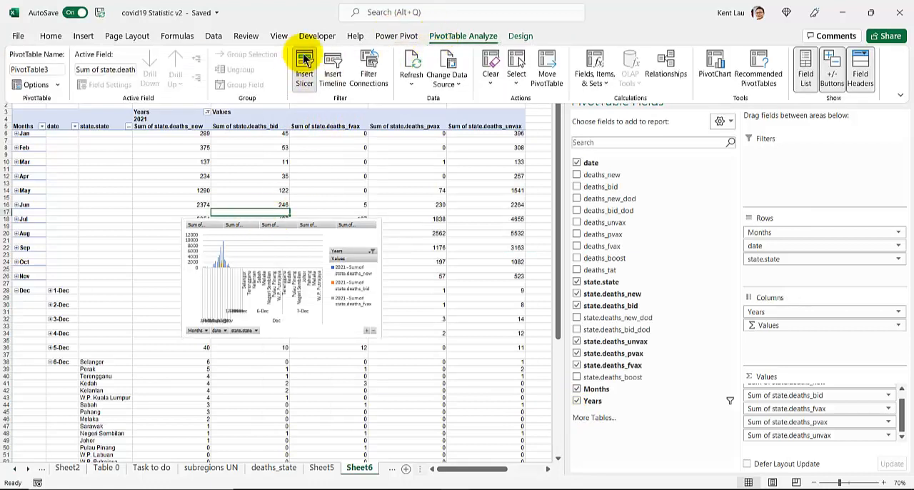
pyautogui.click(305, 61)
pyautogui.scroll(-2, 226, 264)
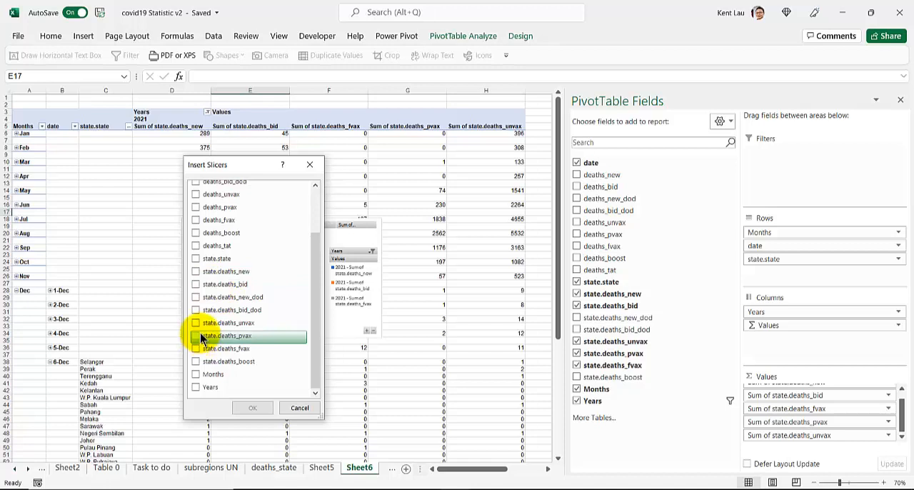
pyautogui.click(195, 386)
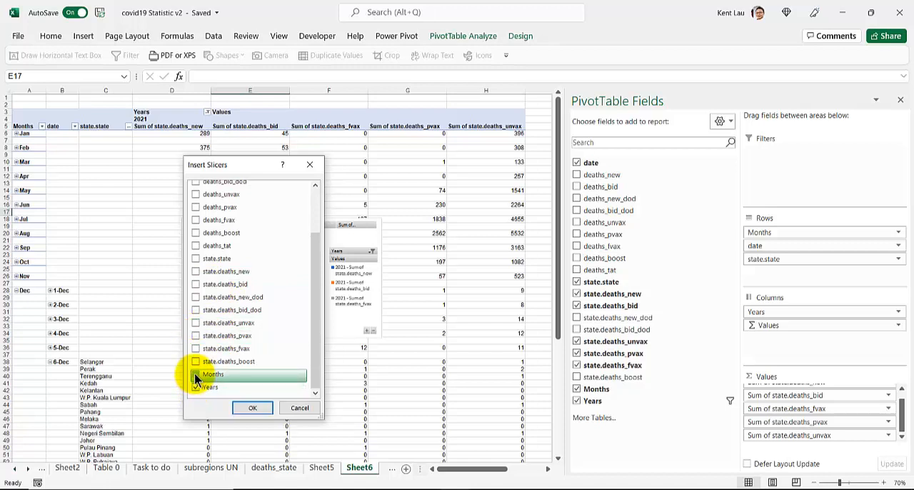
pyautogui.click(195, 375)
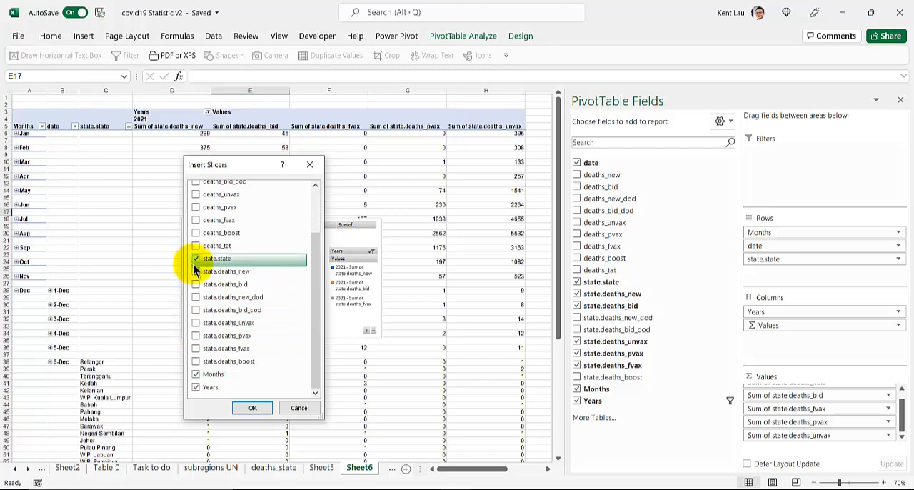
pyautogui.click(252, 407)
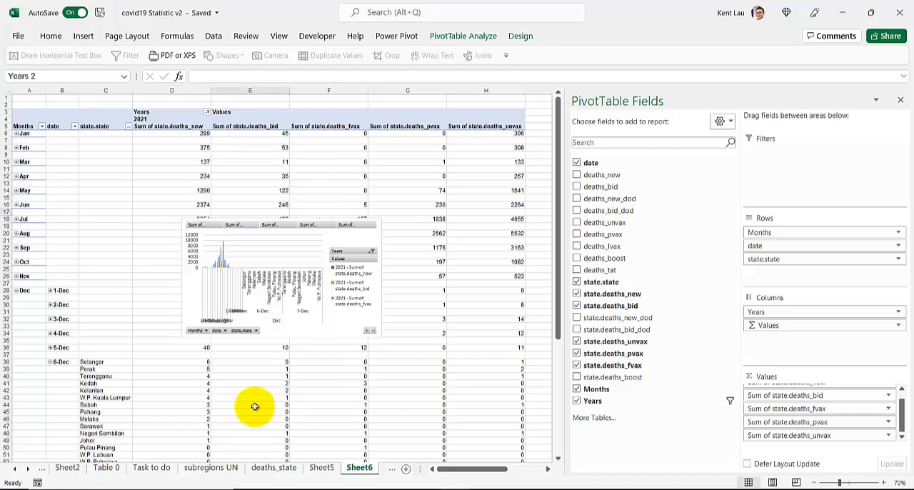
# Spread the new Years, Months and state.state slicers side by side so they no longer overlap each other
pyautogui.moveTo(285, 252); pyautogui.dragTo(503, 168)
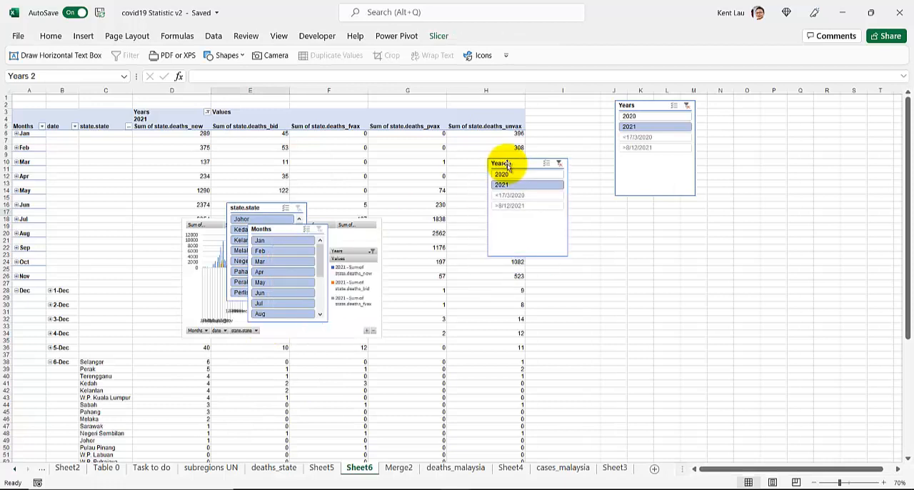
pyautogui.moveTo(271, 230); pyautogui.dragTo(415, 149)
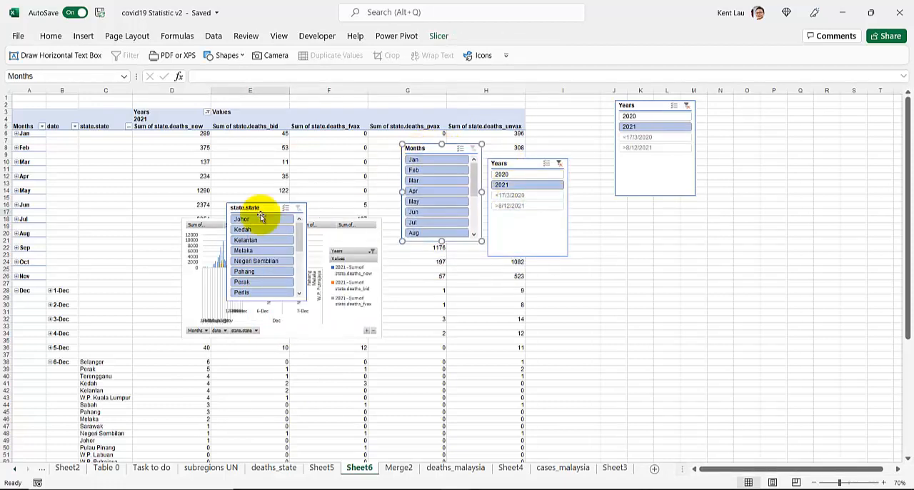
pyautogui.moveTo(247, 205); pyautogui.dragTo(316, 135)
# Filter the PivotTable and chart with the slicers to month Dec and state Selangor
pyautogui.scroll(-3, 336, 179)
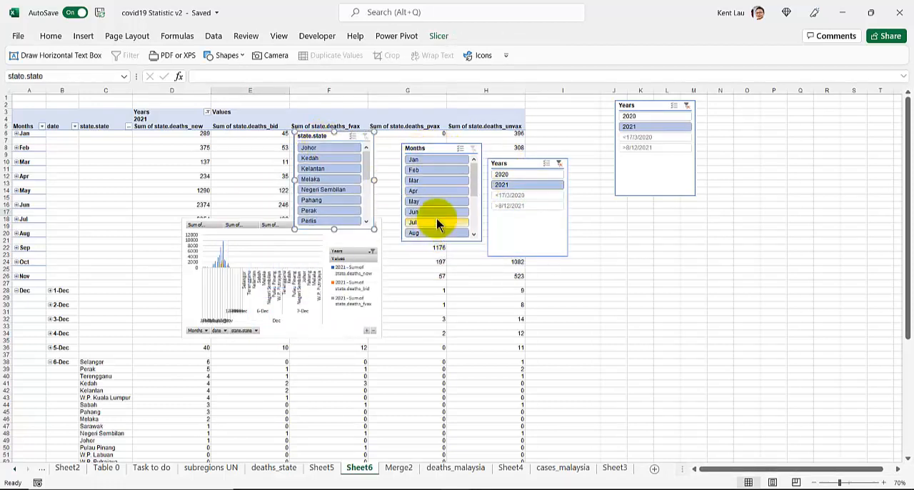
pyautogui.moveTo(471, 187); pyautogui.dragTo(453, 245)
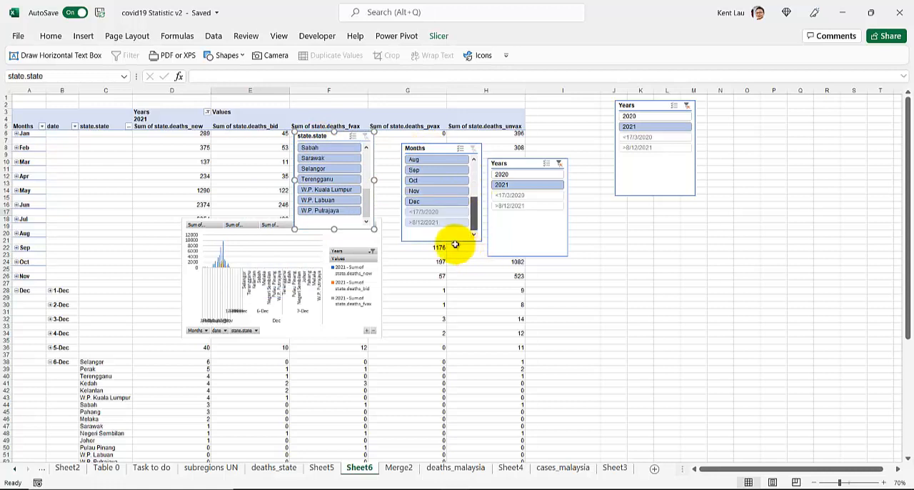
pyautogui.click(428, 202)
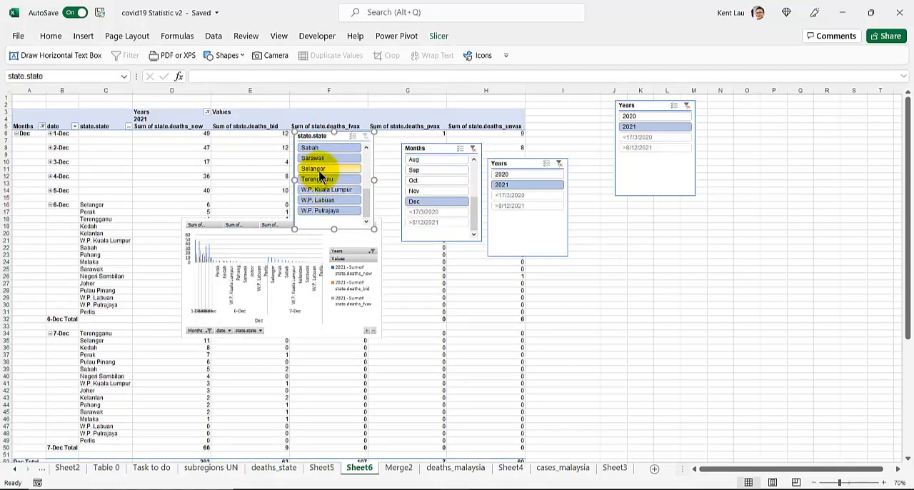
pyautogui.click(320, 169)
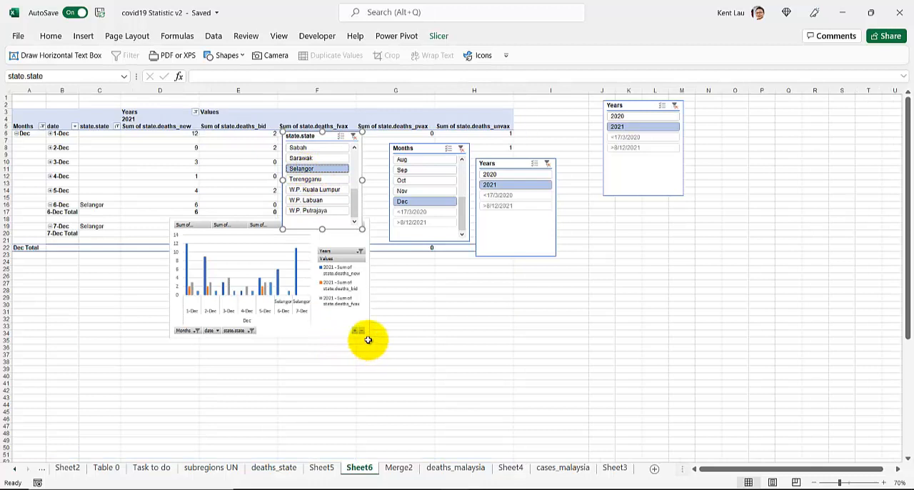
# Enlarge the PivotChart, move it below the Dec Total row and the slicers, and extend its left edge
pyautogui.click(368, 339)
pyautogui.moveTo(367, 339); pyautogui.dragTo(450, 415)
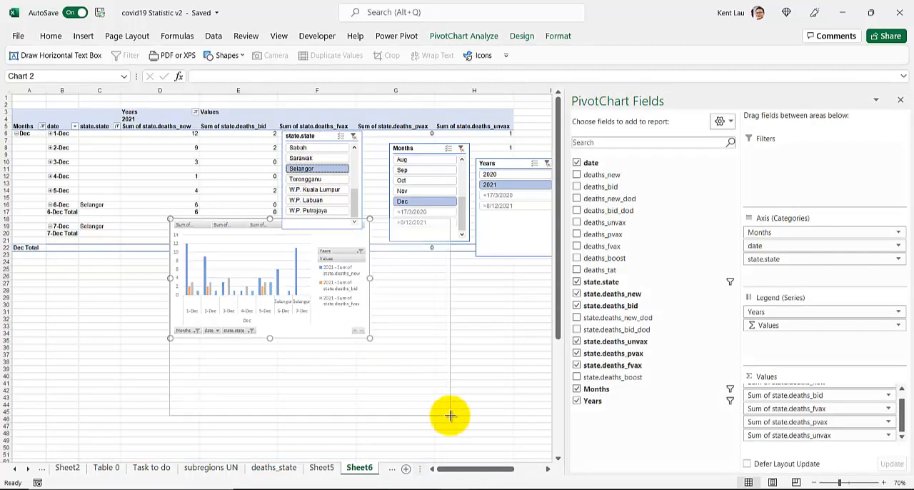
pyautogui.moveTo(402, 391); pyautogui.dragTo(417, 423)
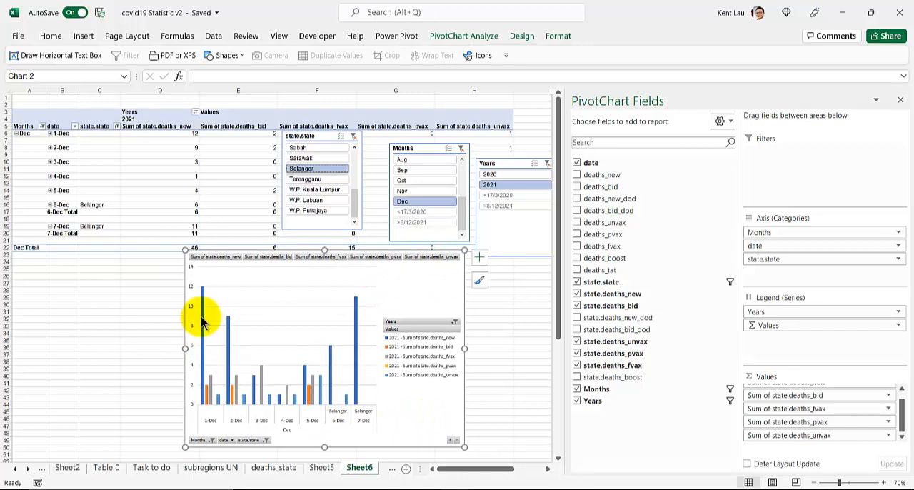
pyautogui.moveTo(185, 348); pyautogui.dragTo(113, 357)
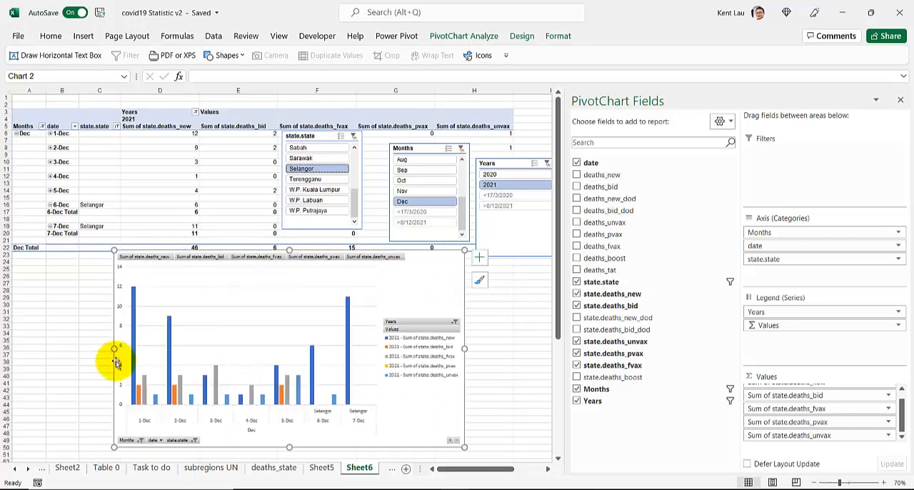
# Hide all field buttons on the PivotChart
pyautogui.click(465, 36)
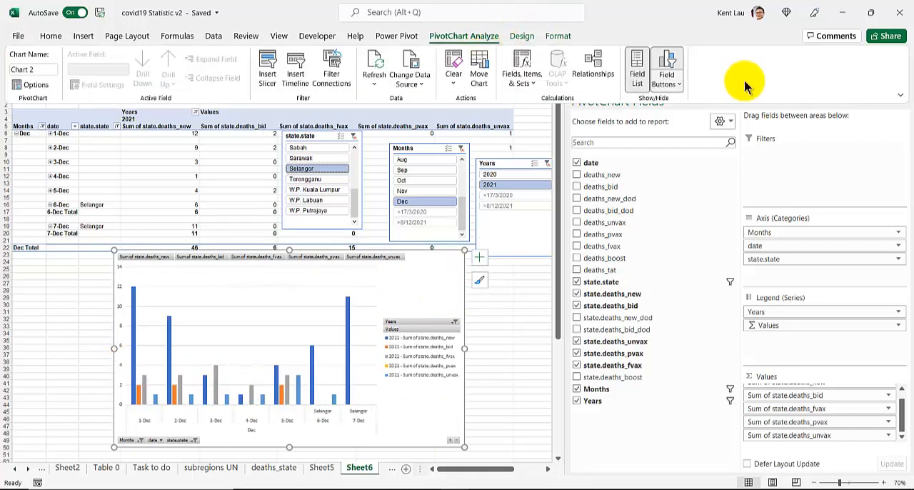
pyautogui.click(669, 84)
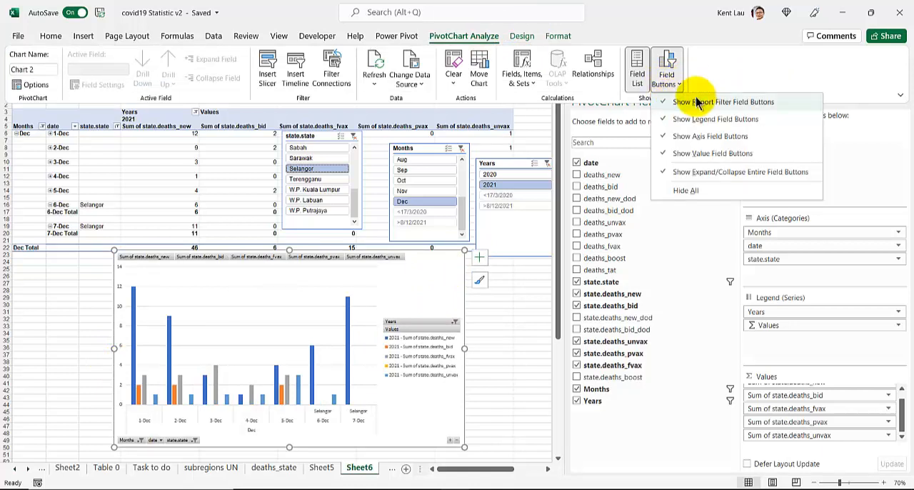
pyautogui.click(684, 190)
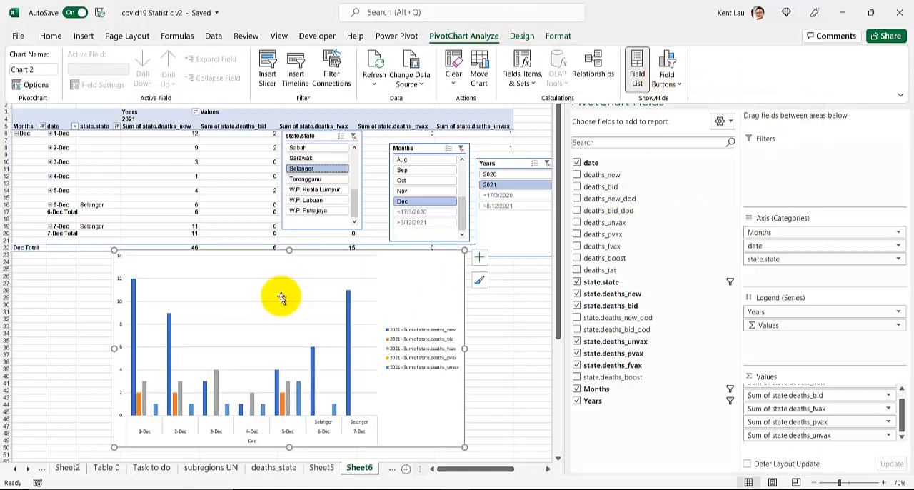
# Remove the PivotChart's gridlines, add data labels to the state.deaths_new series, and enlarge the chart slightly in width and height
pyautogui.click(196, 304)
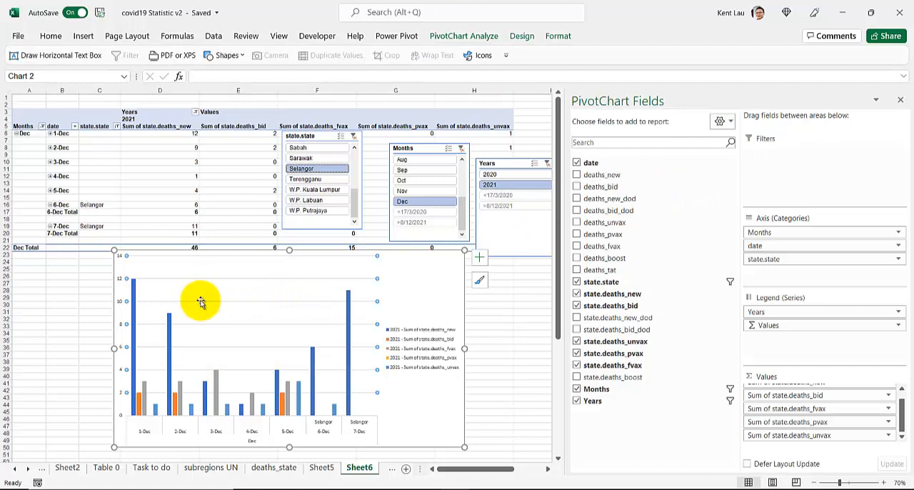
pyautogui.rightClick(134, 290)
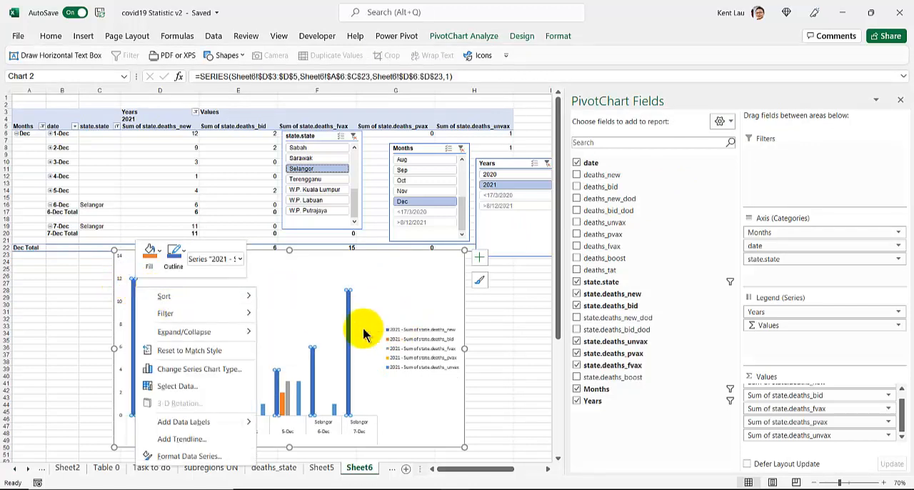
pyautogui.click(190, 421)
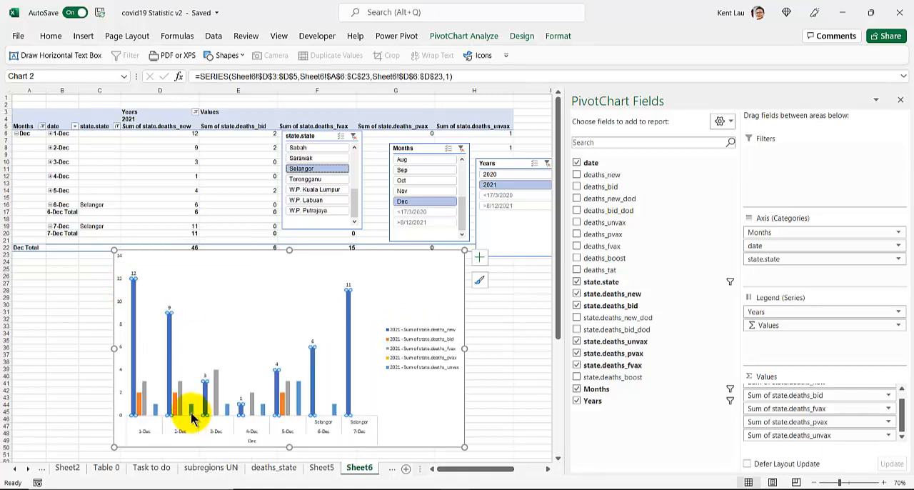
pyautogui.moveTo(464, 249); pyautogui.dragTo(501, 240)
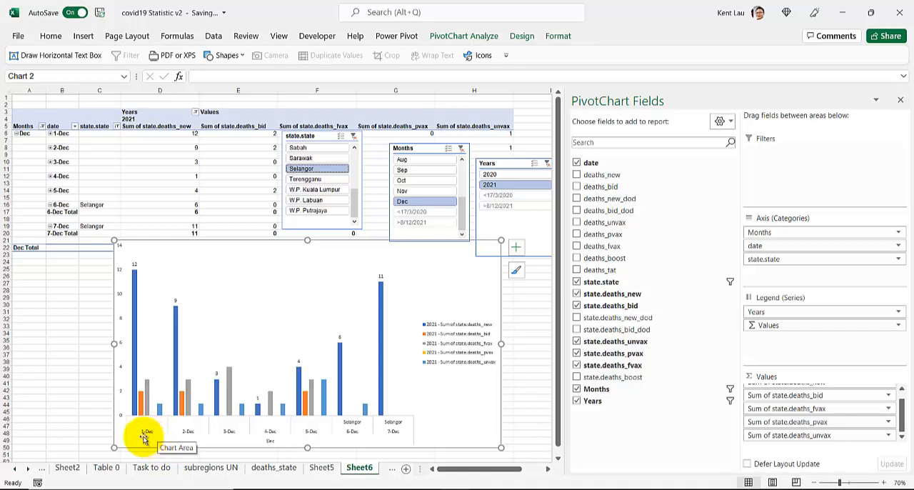
# Remove the state.state field from the PivotTable rows and shift the state.state slicer slightly upward
pyautogui.click(50, 190)
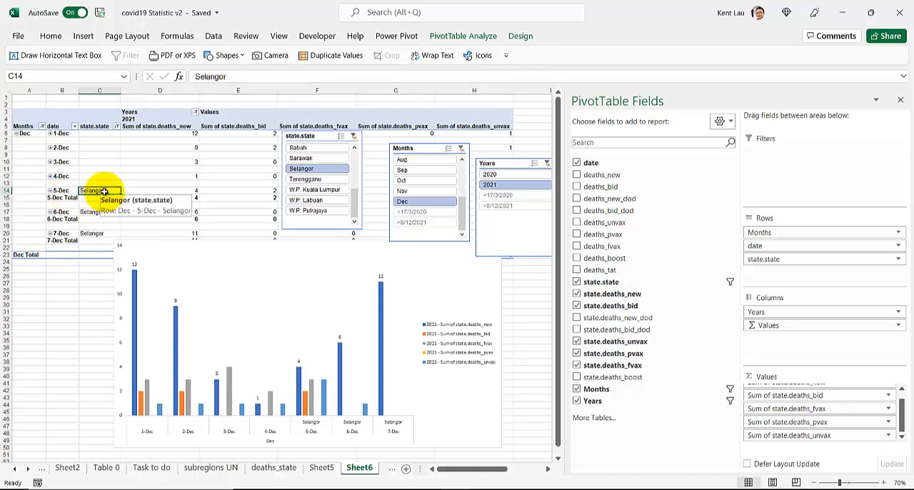
pyautogui.scroll(1, 778, 403)
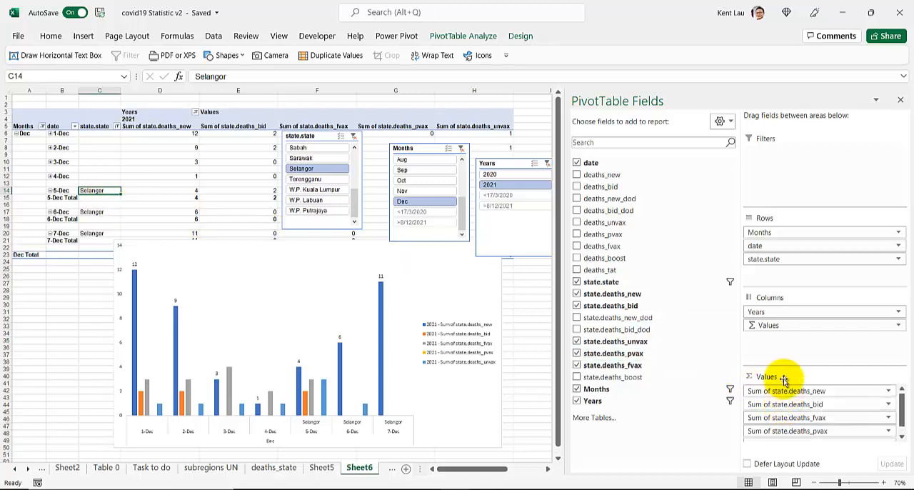
pyautogui.click(693, 281)
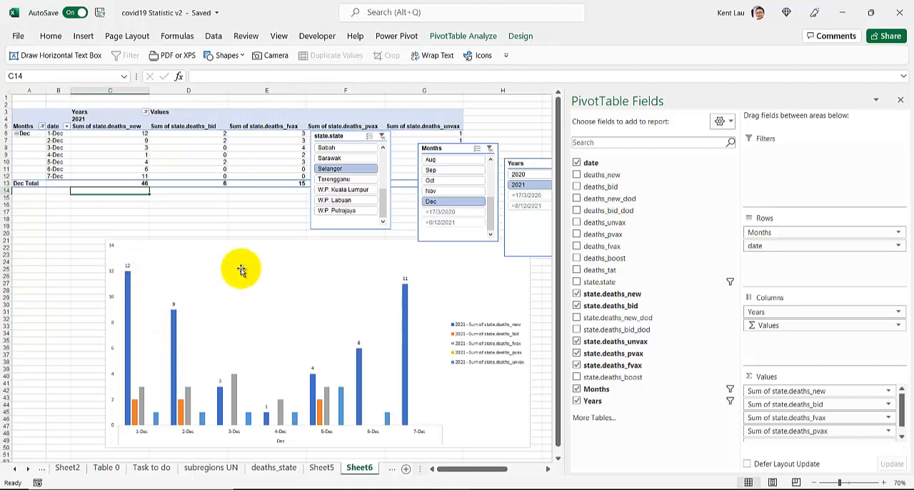
pyautogui.moveTo(350, 134); pyautogui.dragTo(349, 129)
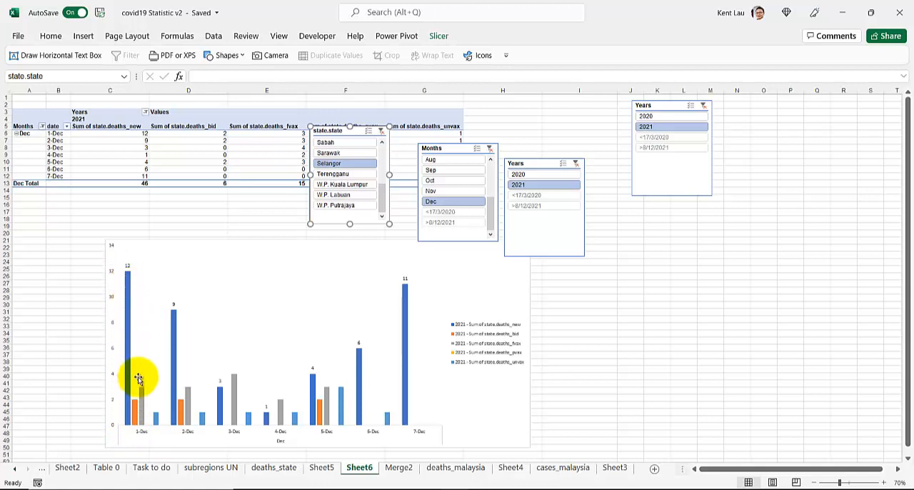
# Compare the daily December figures by filtering with the state.state slicer to Sabah and Johor in turn
pyautogui.moveTo(138, 416)
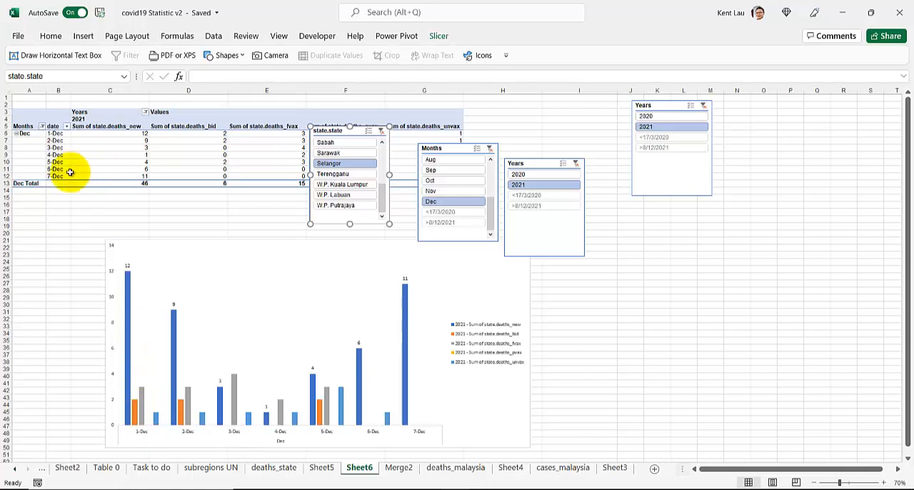
pyautogui.moveTo(232, 169)
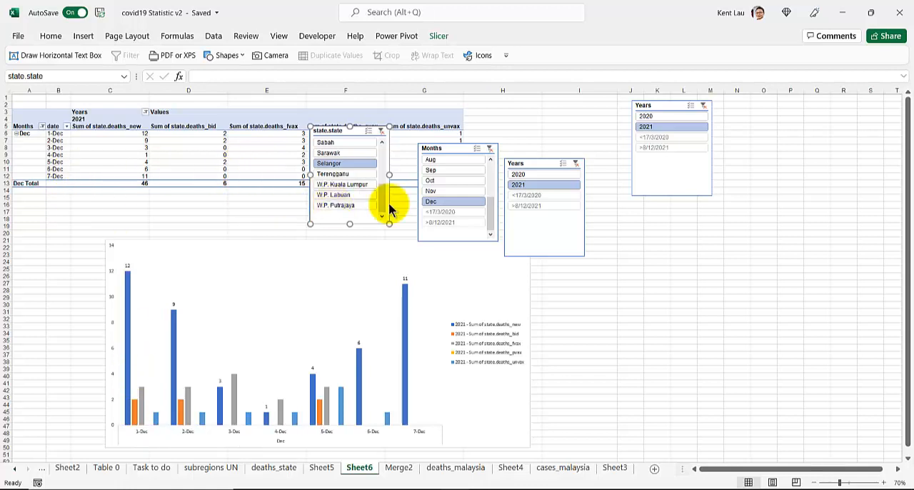
pyautogui.click(343, 142)
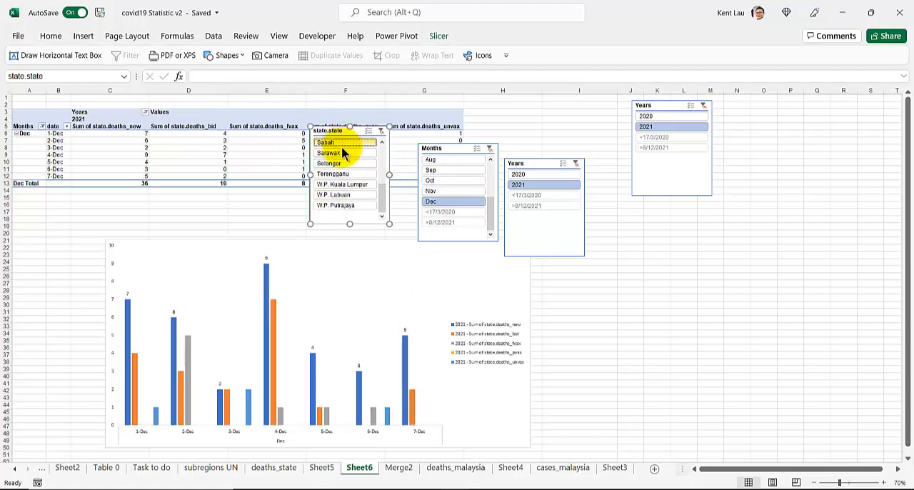
pyautogui.moveTo(382, 190); pyautogui.dragTo(373, 137)
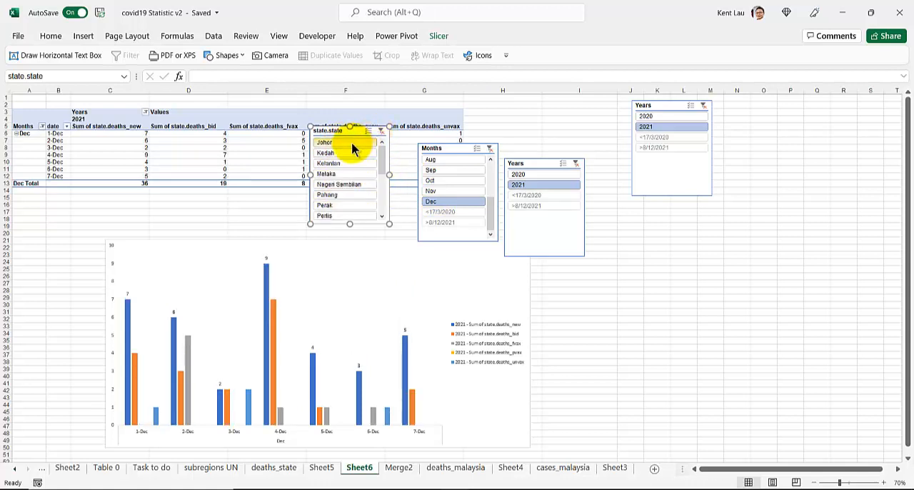
pyautogui.click(353, 142)
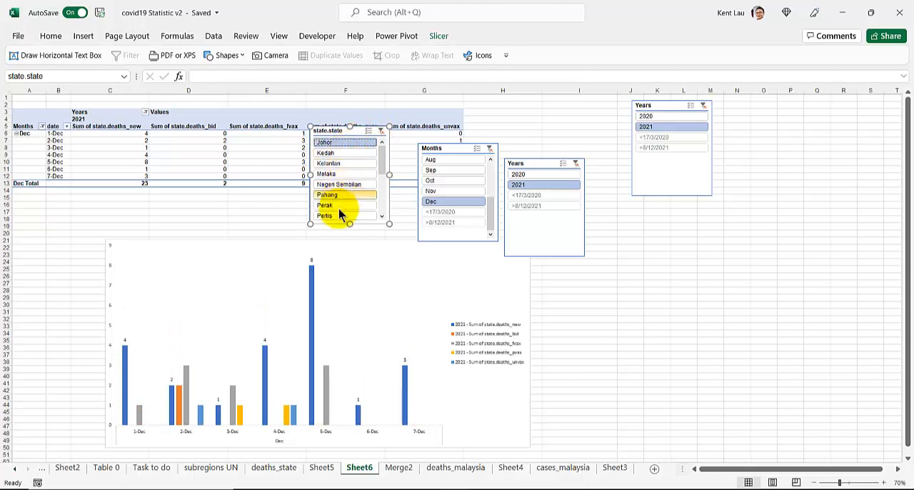
# Lengthen the state.state slicer and filter in turn to Negeri Sembilan, Pahang and Sabah, ending on Sabah
pyautogui.moveTo(350, 223); pyautogui.dragTo(350, 238)
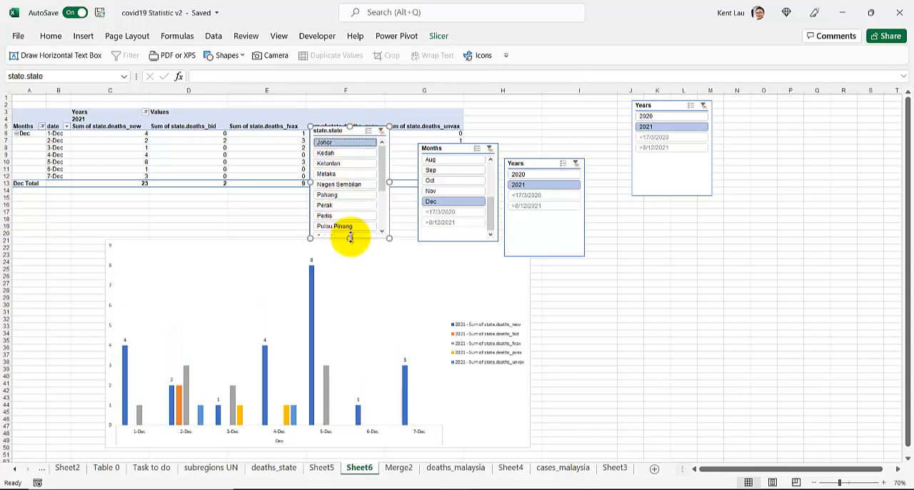
pyautogui.click(345, 187)
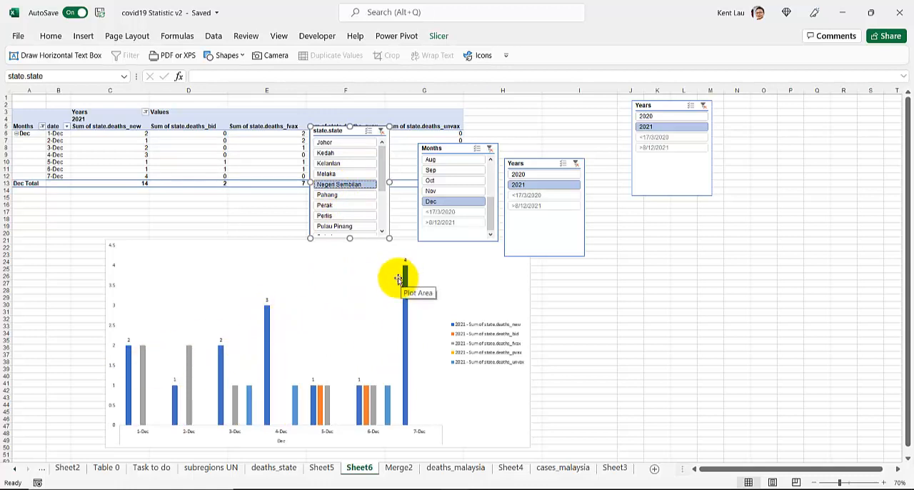
pyautogui.click(325, 198)
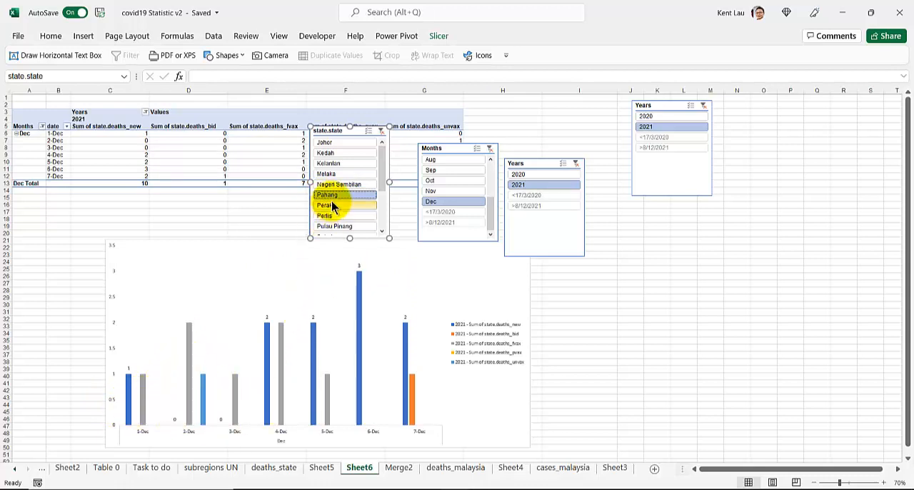
pyautogui.scroll(-2, 336, 203)
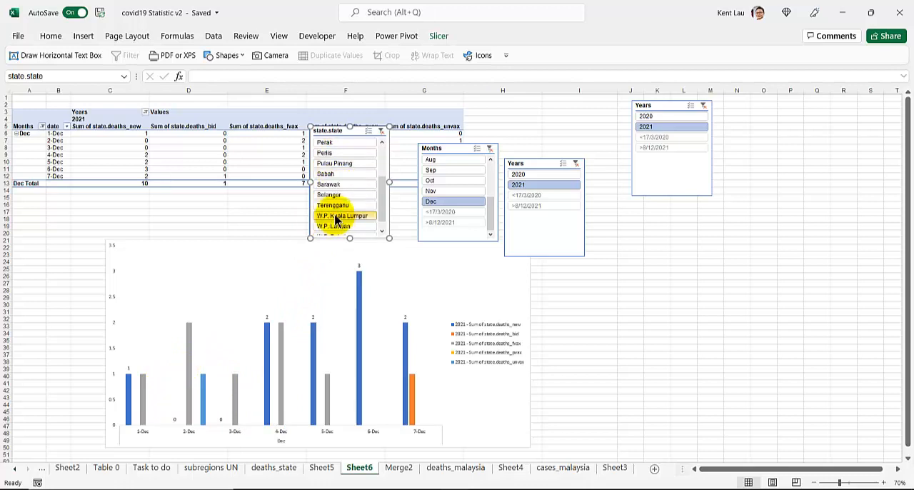
pyautogui.click(334, 175)
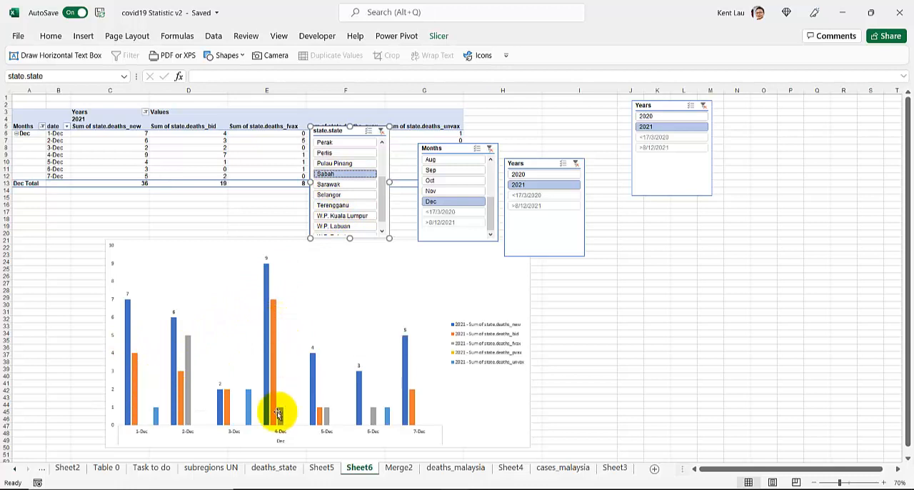
# Change the PivotChart type from clustered column to the basic Line chart
pyautogui.click(465, 256)
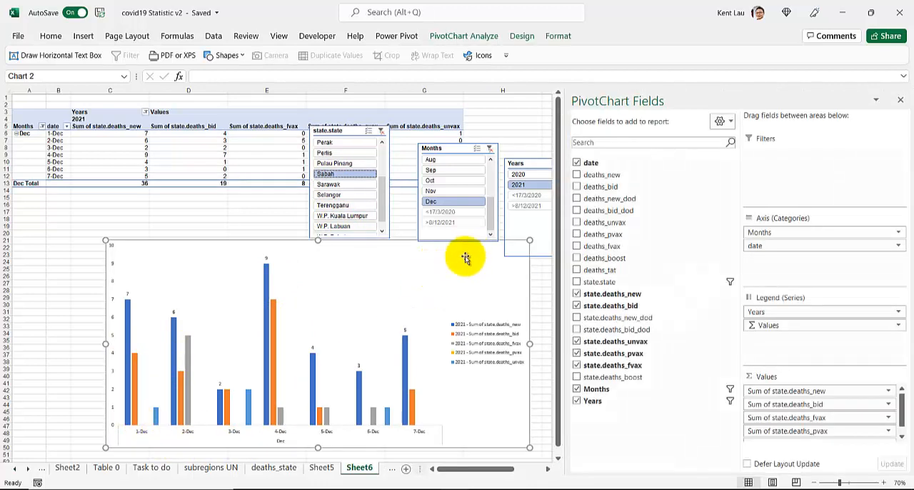
pyautogui.rightClick(455, 265)
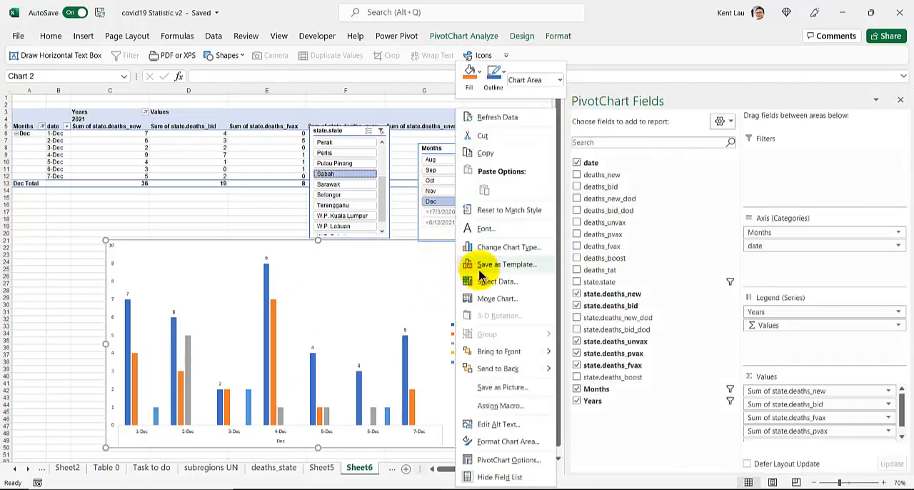
pyautogui.click(499, 246)
pyautogui.click(321, 153)
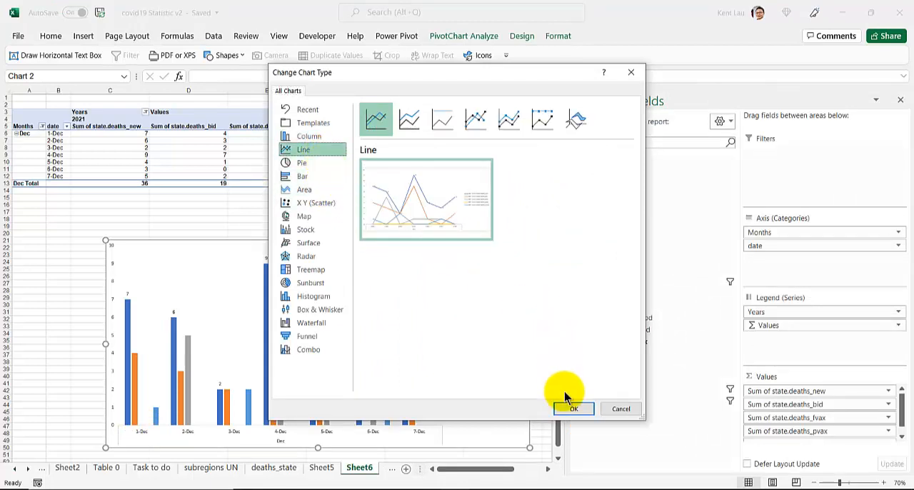
pyautogui.click(574, 408)
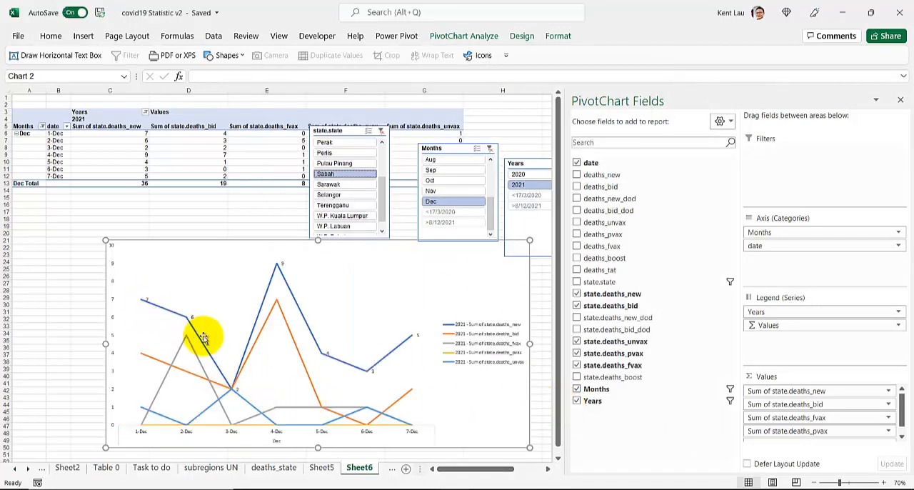
# Recolour the state.deaths_bid line in a darker gold theme colour and extend the chart's left edge
pyautogui.rightClick(297, 350)
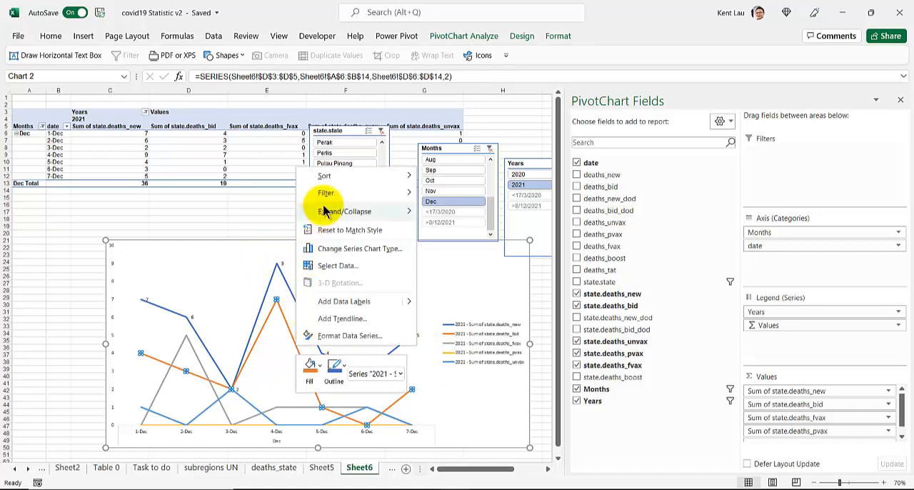
pyautogui.click(341, 379)
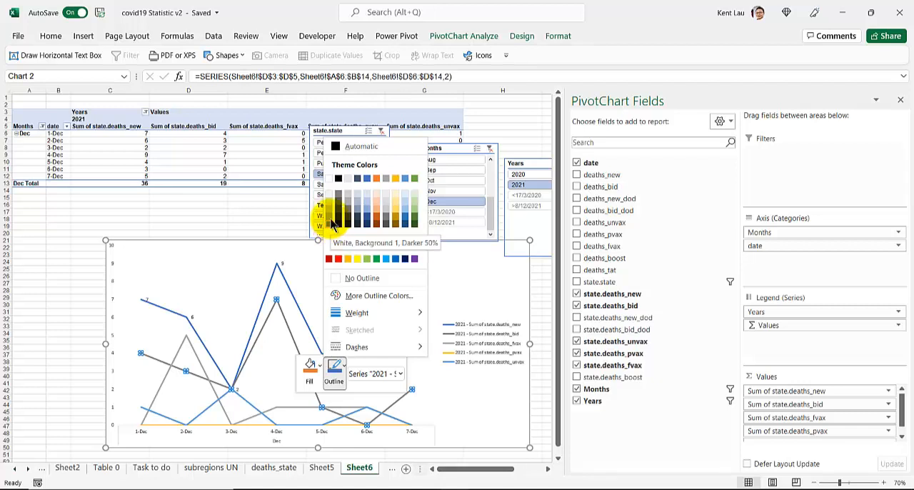
pyautogui.click(396, 220)
pyautogui.click(289, 293)
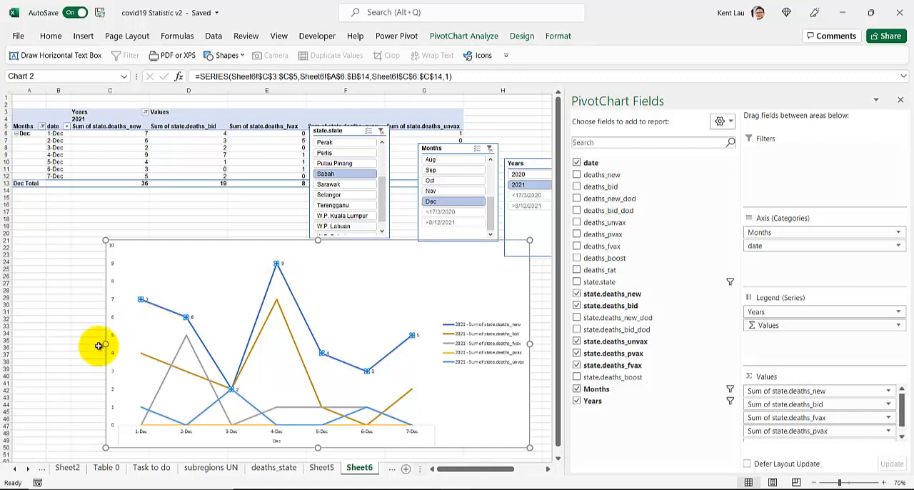
pyautogui.moveTo(106, 343); pyautogui.dragTo(63, 343)
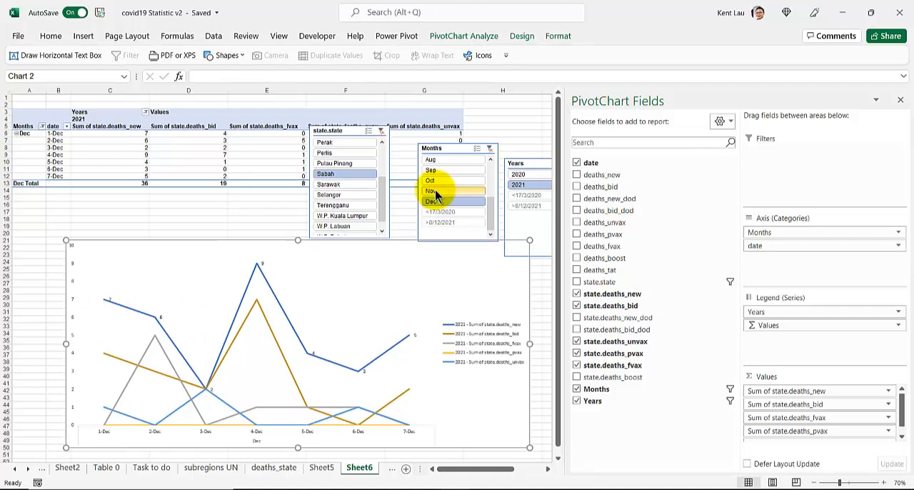
# Add Nov, Oct, Sep and Aug to the Dec selection in the Months slicer and make the chart slightly taller
pyautogui.keyDown('ctrl'); pyautogui.click(434, 189); pyautogui.keyUp('ctrl')
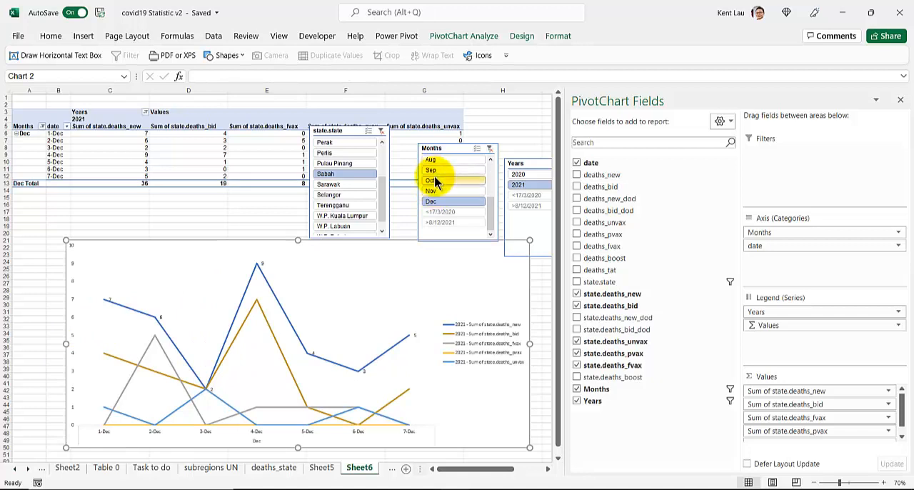
pyautogui.keyDown('ctrl'); pyautogui.click(434, 180); pyautogui.keyUp('ctrl')
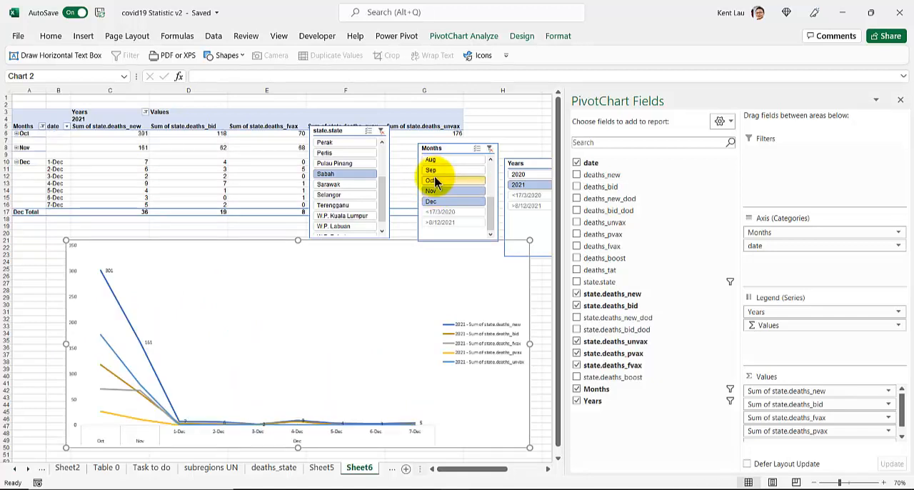
pyautogui.keyDown('shift'); pyautogui.click(435, 162); pyautogui.keyUp('shift')
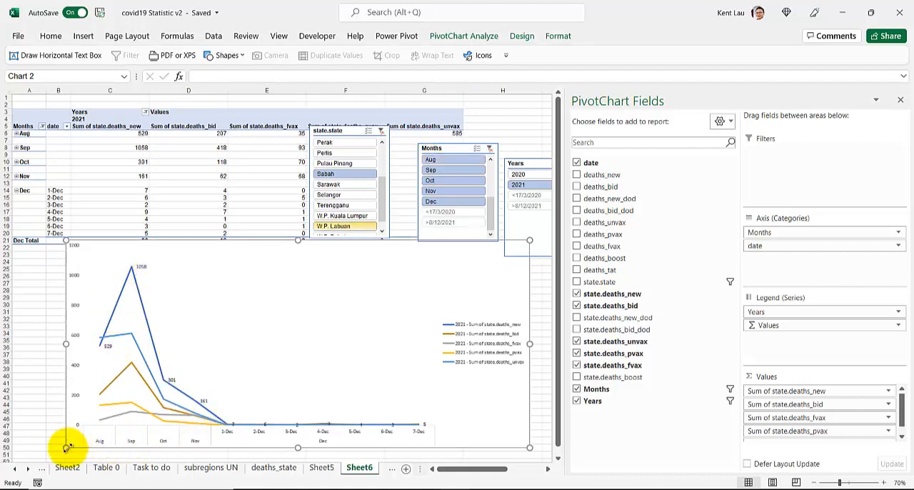
pyautogui.moveTo(71, 447); pyautogui.dragTo(74, 456)
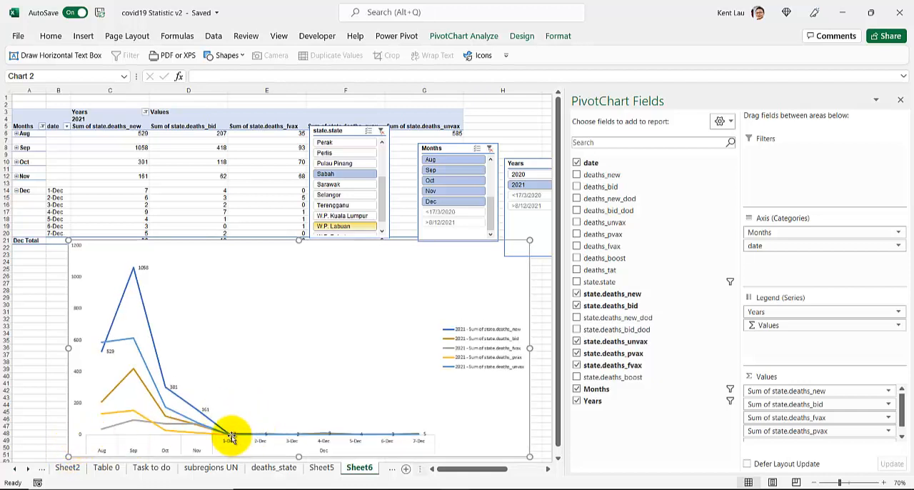
# Switch the Years slicer to 2020 and back to 2021, and extend the month selection to cover Jan through Dec
pyautogui.click(520, 175)
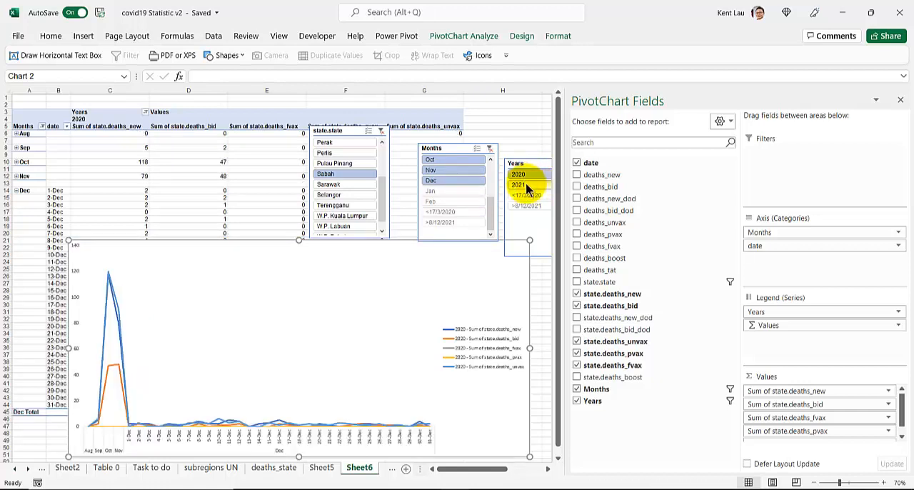
pyautogui.click(527, 187)
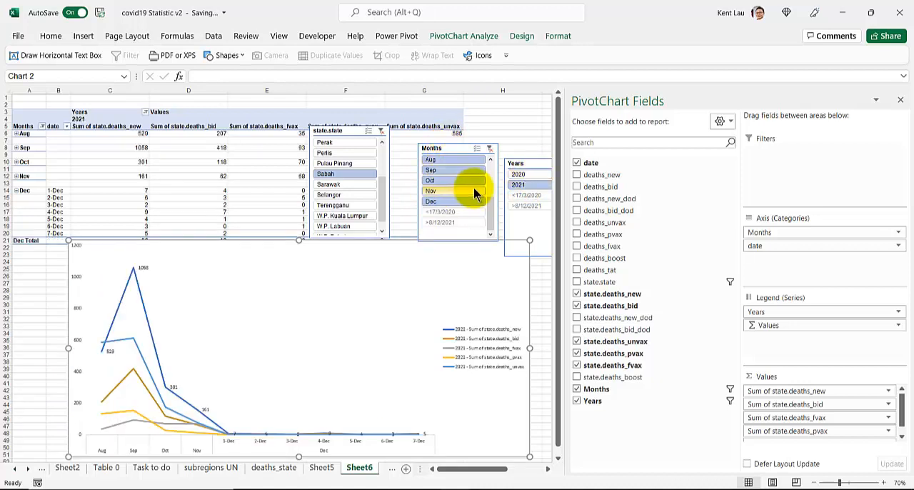
pyautogui.moveTo(490, 220); pyautogui.dragTo(490, 174)
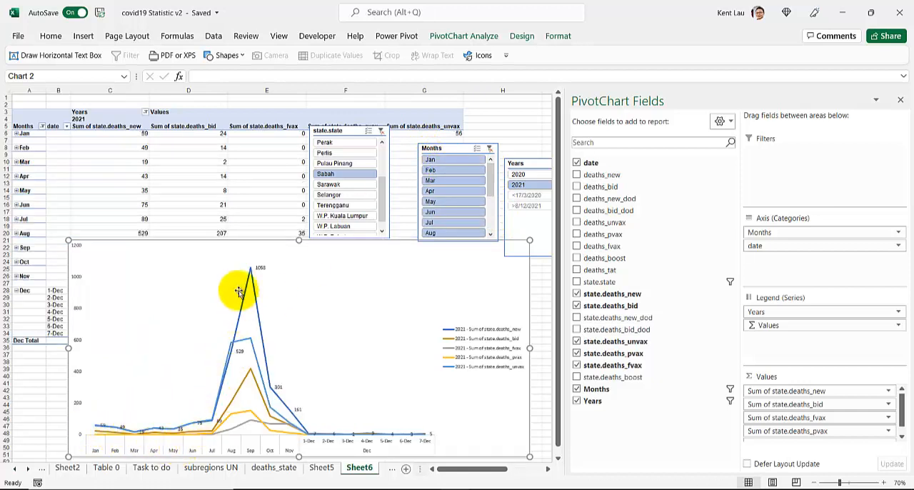
# Filter the PivotTable and line chart to the state Selangor with the state.state slicer
pyautogui.click(329, 194)
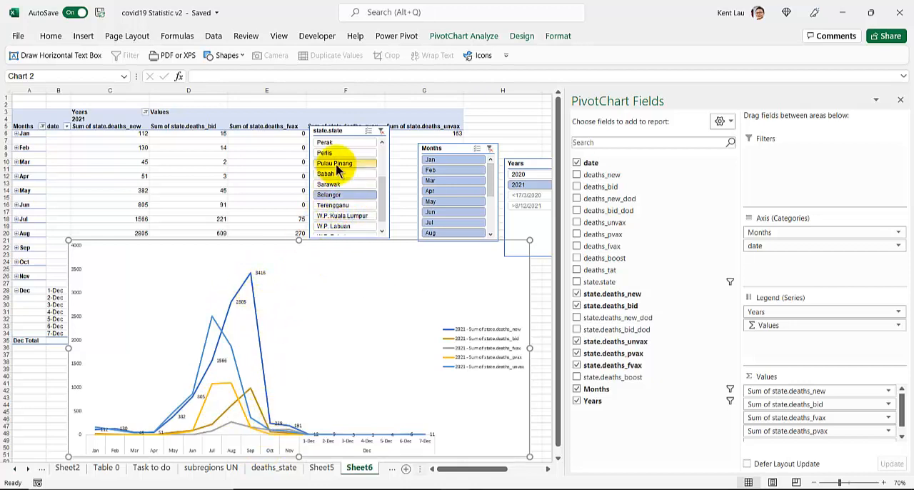
pyautogui.scroll(-1, 343, 209)
pyautogui.scroll(2, 343, 207)
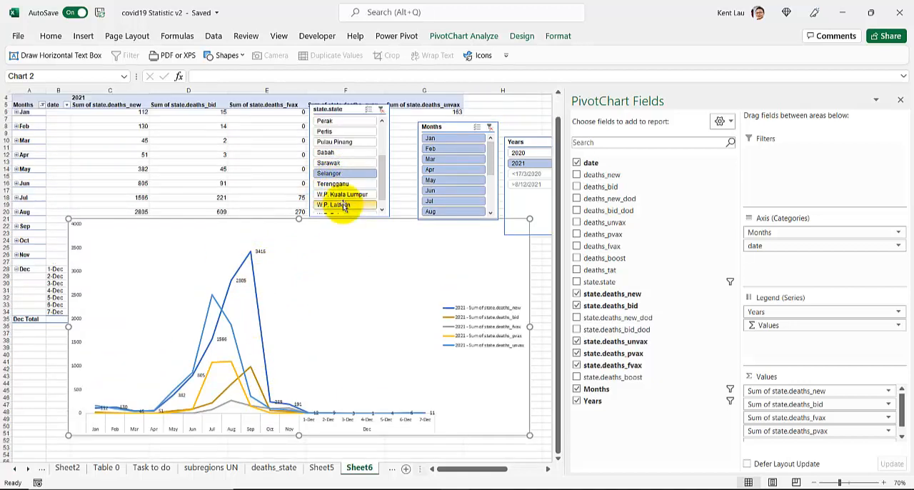
# Filter the PivotTable and chart with the state.state slicer to W.P. Kuala Lumpur and then to Pulau Pinang
pyautogui.click(342, 215)
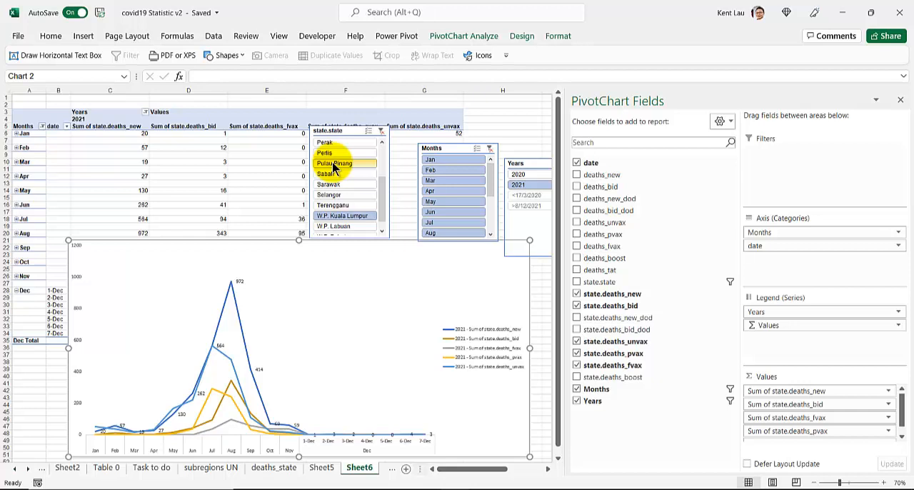
pyautogui.click(334, 164)
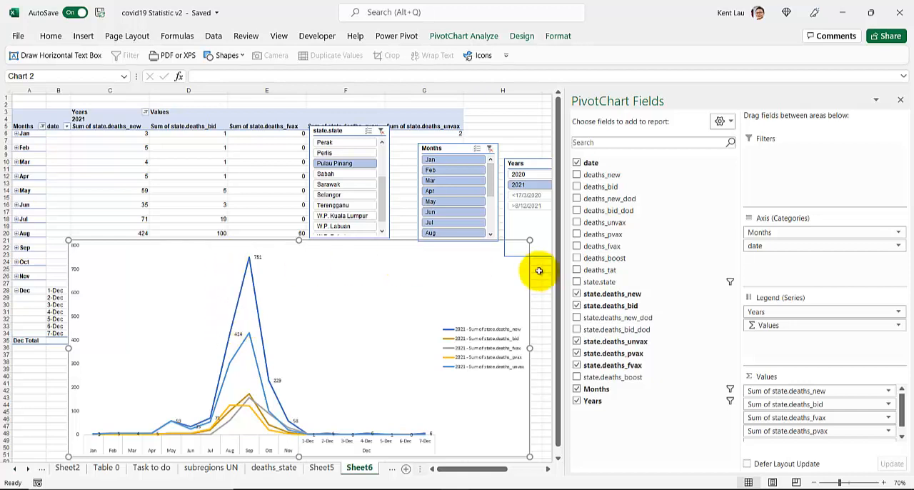
pyautogui.click(135, 289)
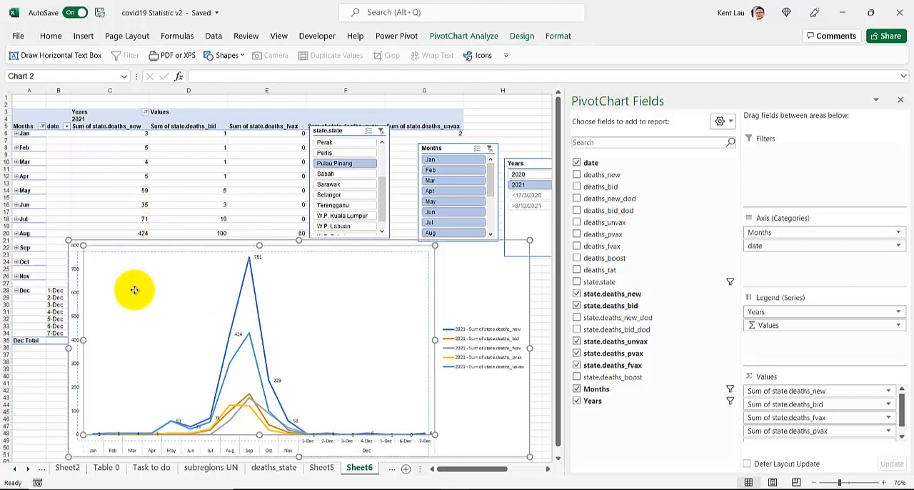
pyautogui.moveTo(129, 295); pyautogui.dragTo(111, 456)
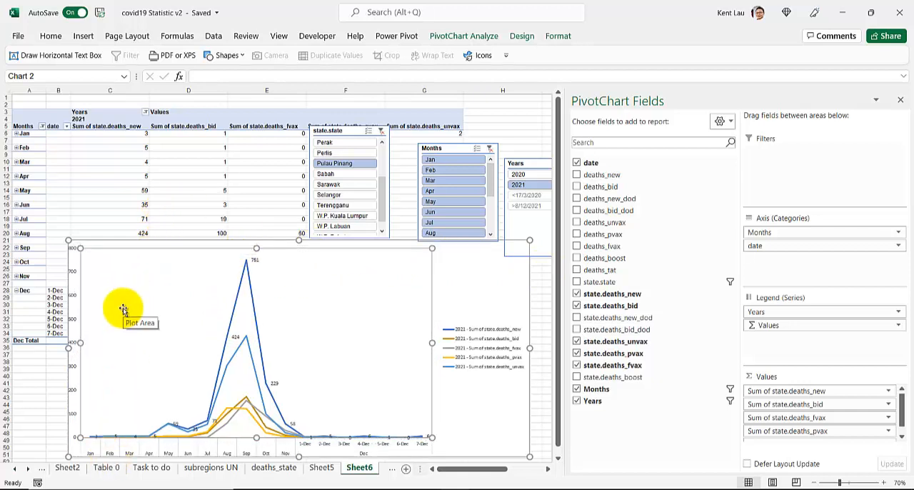
pyautogui.hotkey('ctrl', 'z')
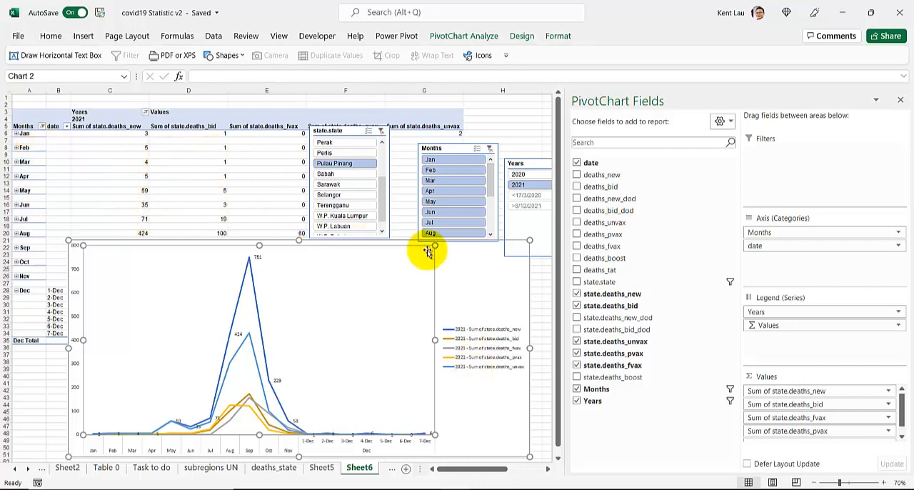
pyautogui.click(463, 264)
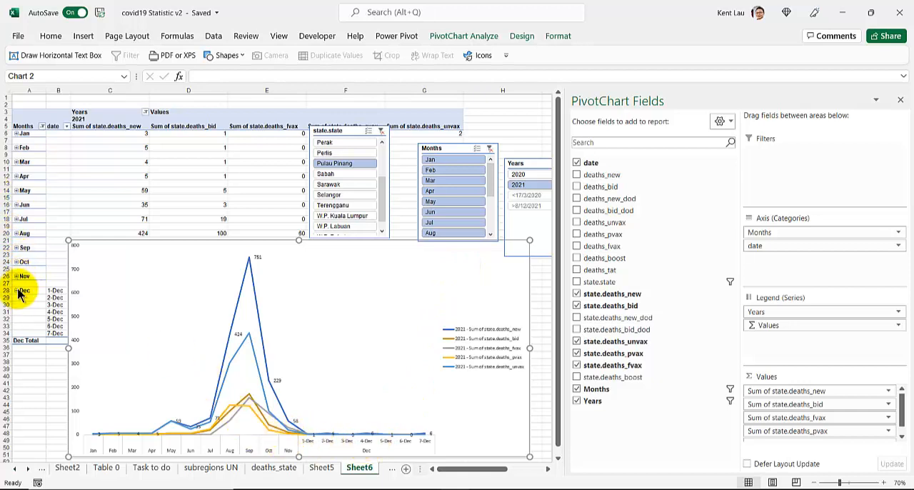
# Move the line chart below the PivotTable's Dec Total row and inspect the state.deaths_fvax cells for 1-Dec and 2-Dec
pyautogui.click(50, 313)
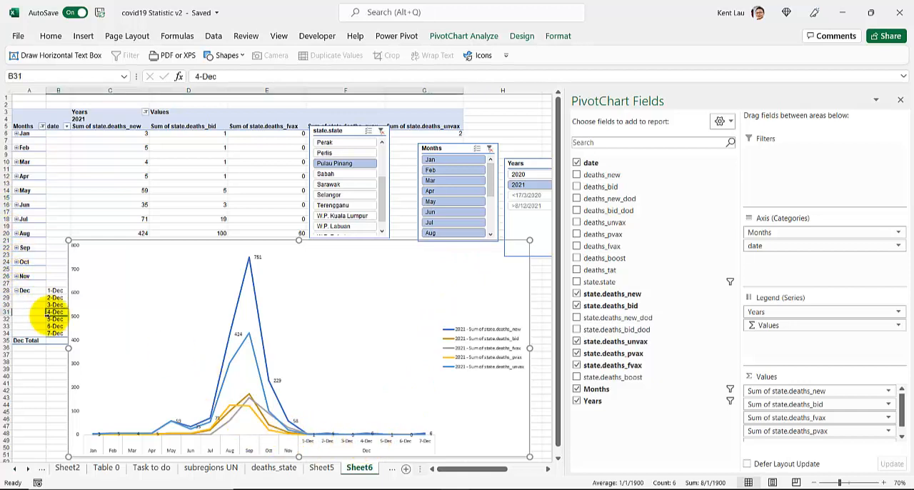
pyautogui.scroll(-2, 49, 315)
pyautogui.scroll(1, 48, 315)
pyautogui.scroll(1, 48, 315)
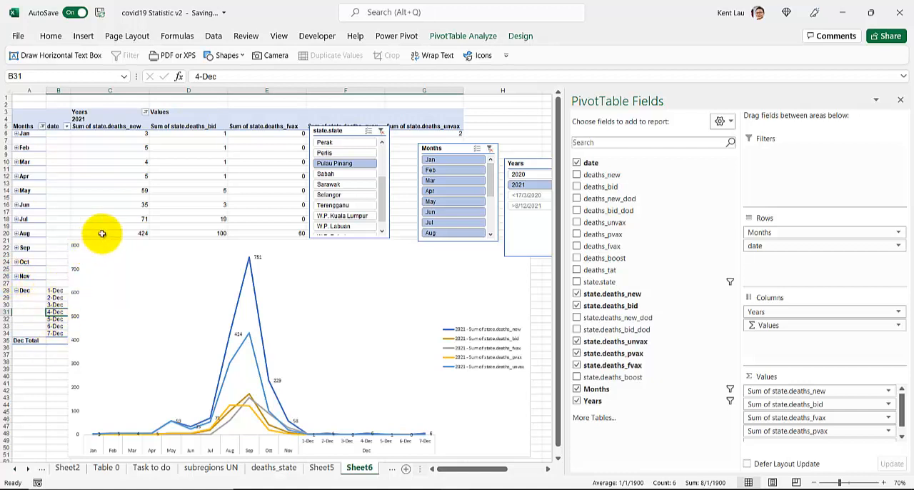
pyautogui.moveTo(113, 240); pyautogui.dragTo(145, 361)
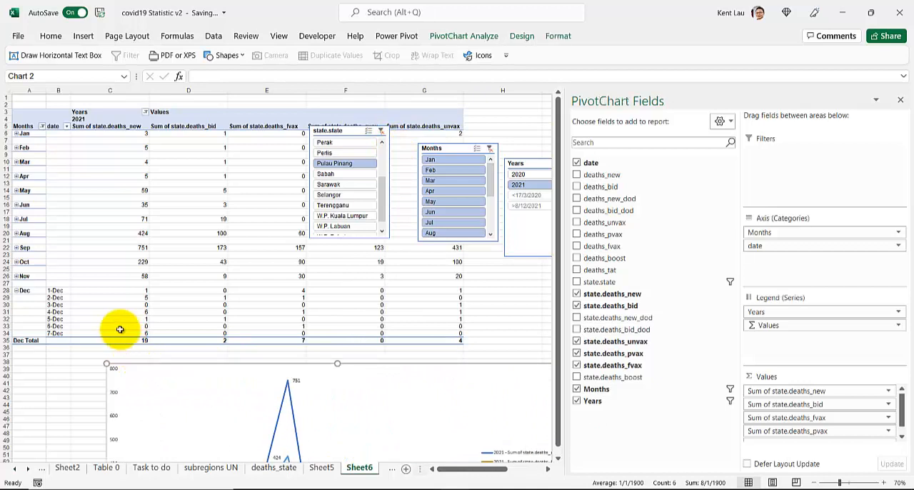
pyautogui.click(259, 291)
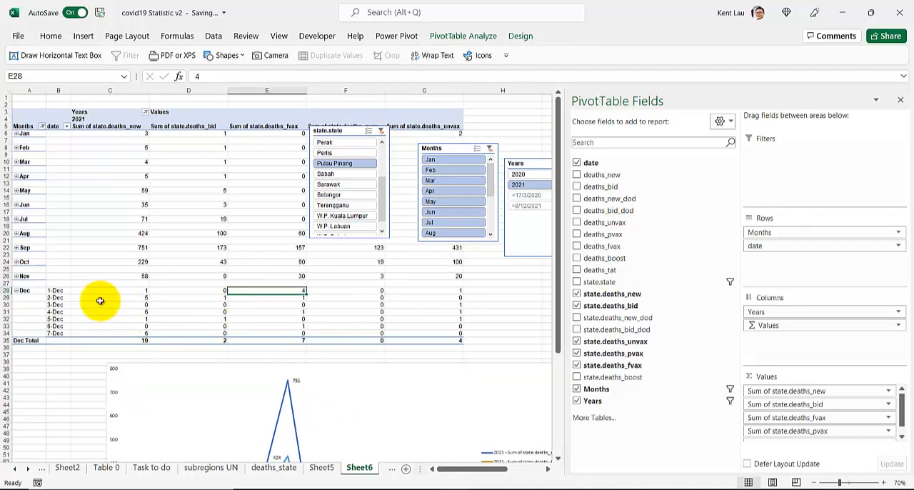
pyautogui.click(261, 298)
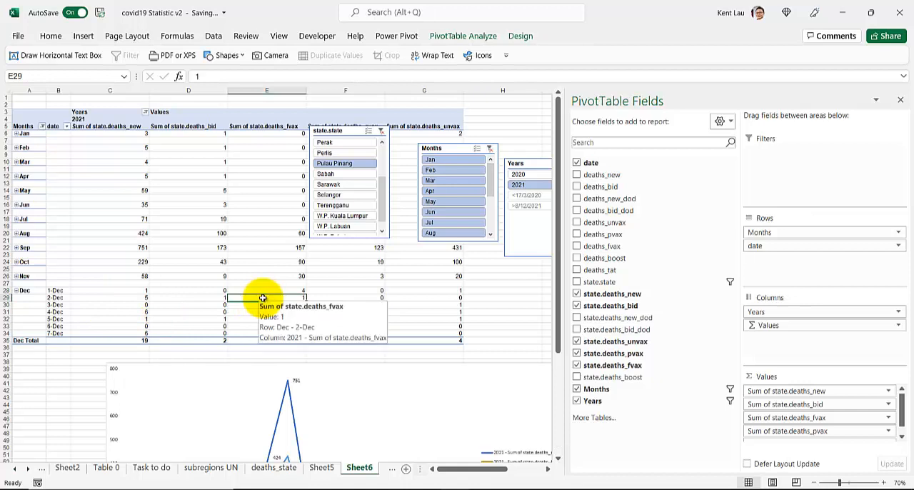
# Expand Nov into daily rows in the PivotTable and move the chart down below the Nov Total row
pyautogui.click(16, 275)
pyautogui.scroll(-3, 245, 280)
pyautogui.click(249, 274)
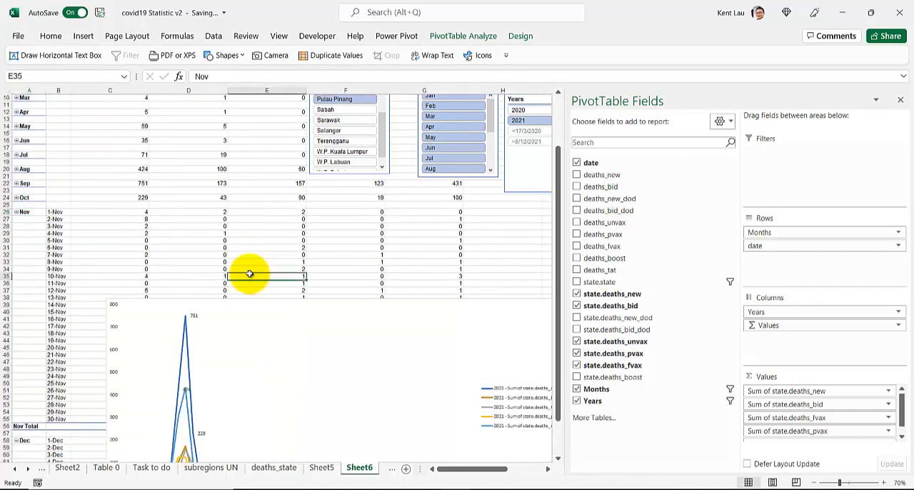
pyautogui.click(245, 303)
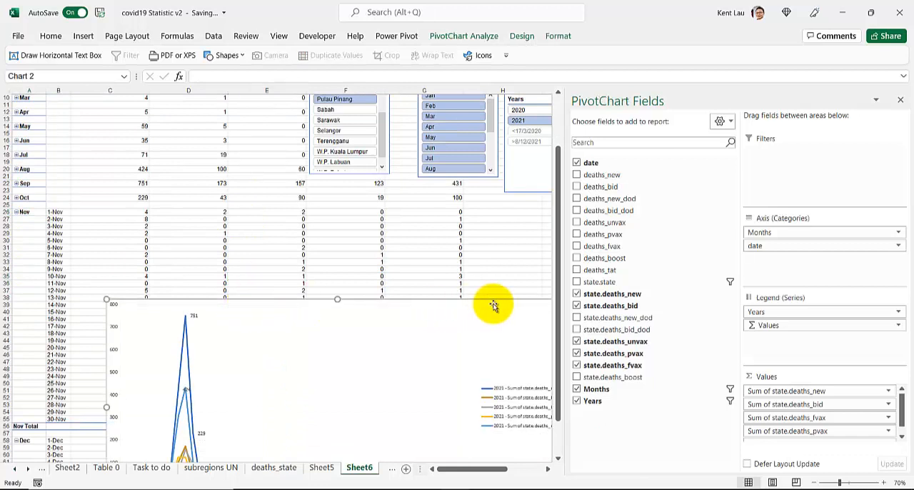
pyautogui.doubleClick(494, 349)
pyautogui.moveTo(508, 302); pyautogui.dragTo(490, 438)
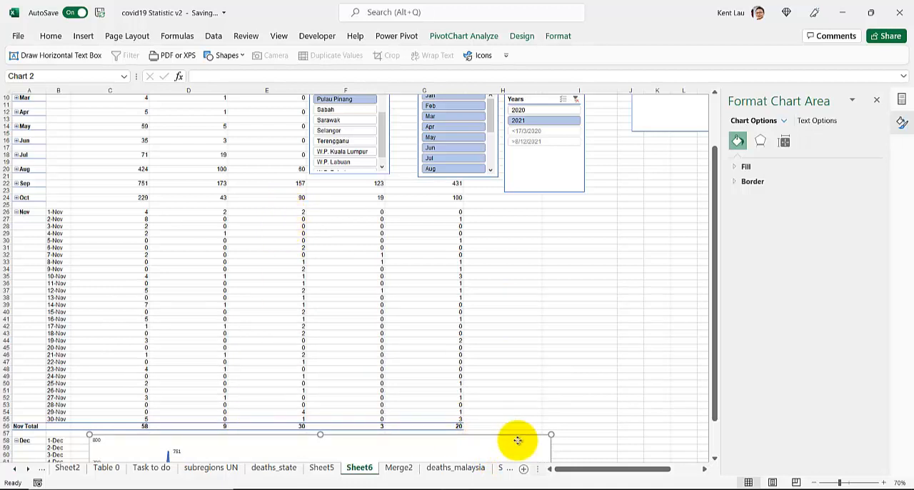
pyautogui.moveTo(518, 441)
pyautogui.mouseDown()
pyautogui.moveTo(530, 426)
pyautogui.moveTo(523, 439)
pyautogui.mouseUp()
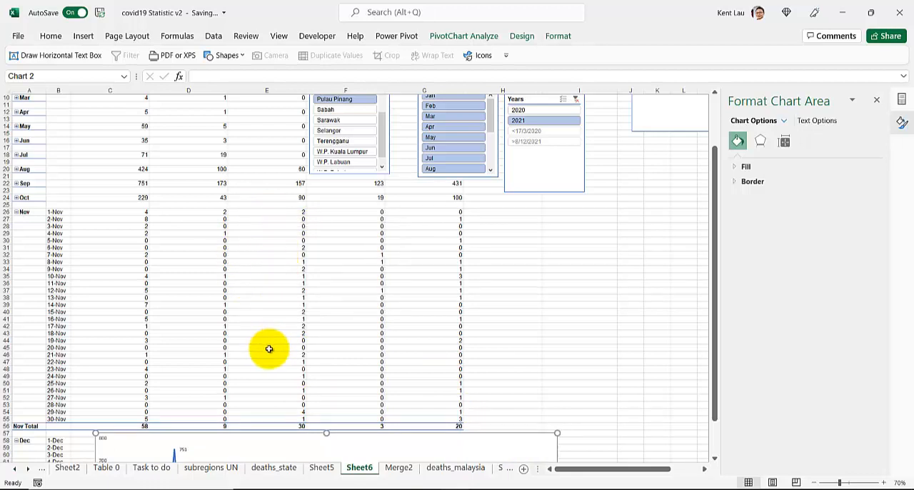
# Move the state.state slicer directly beside the Months slicer and deselect it
pyautogui.scroll(3, 269, 348)
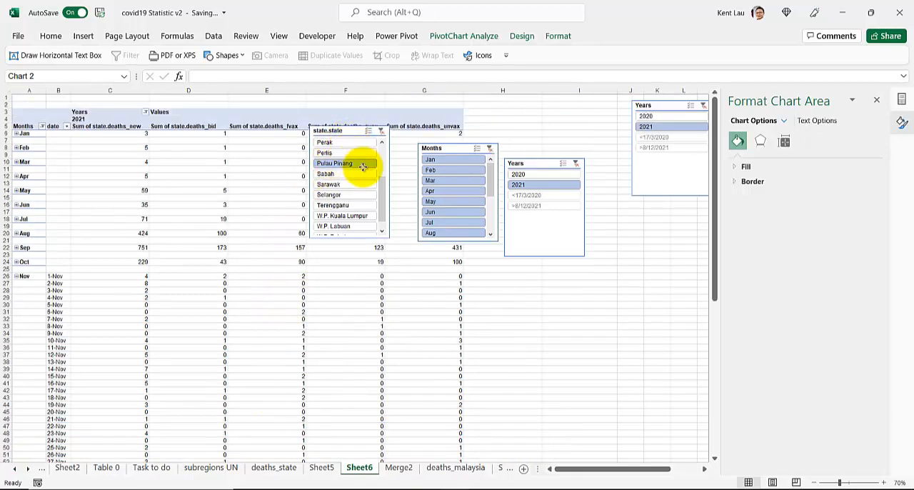
pyautogui.moveTo(349, 130); pyautogui.dragTo(378, 138)
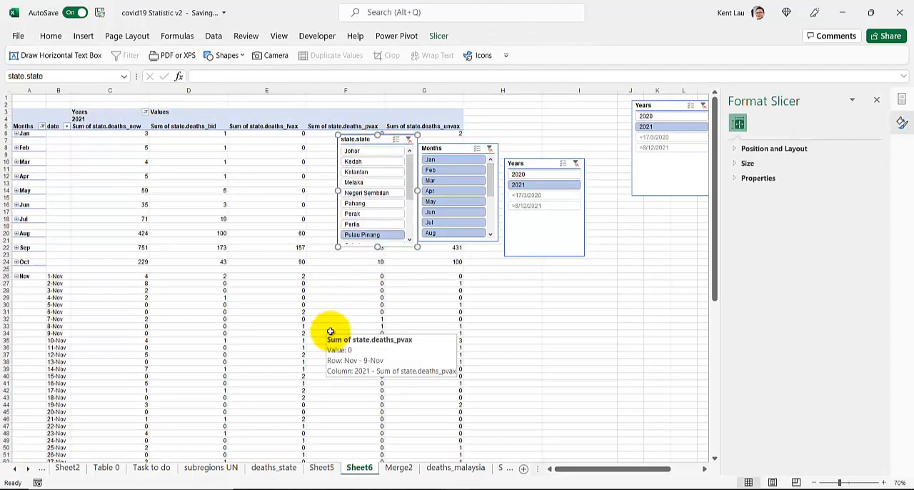
pyautogui.click(410, 297)
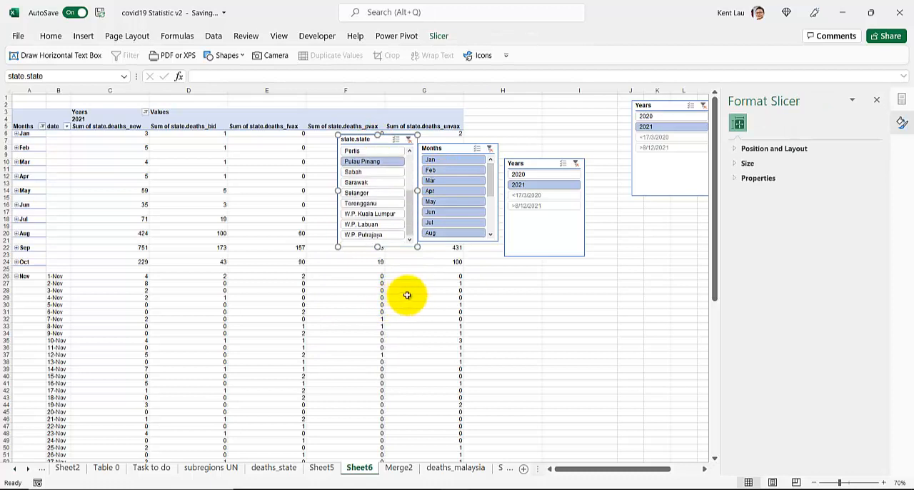
# Move the chart further down the sheet so that it clears the Dec daily rows and the Dec Total row
pyautogui.scroll(-2, 406, 328)
pyautogui.scroll(-4, 406, 328)
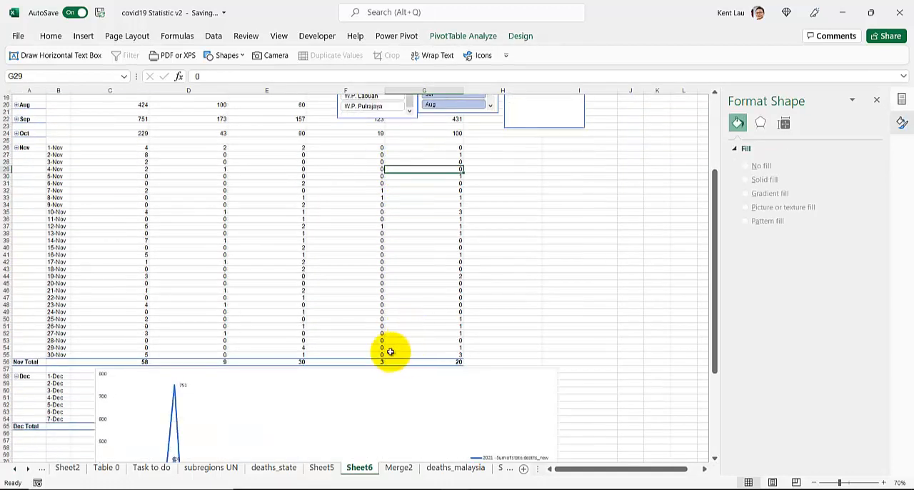
pyautogui.scroll(2, 269, 326)
pyautogui.scroll(4, 268, 326)
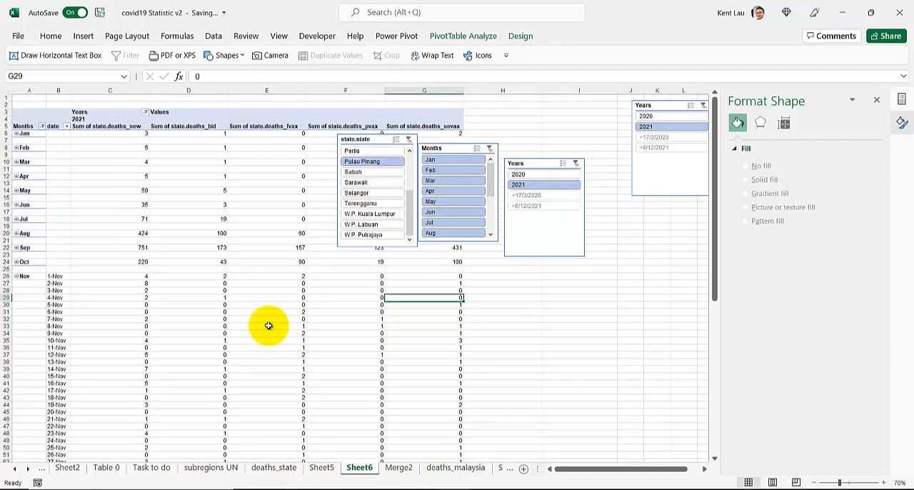
pyautogui.scroll(-8, 268, 325)
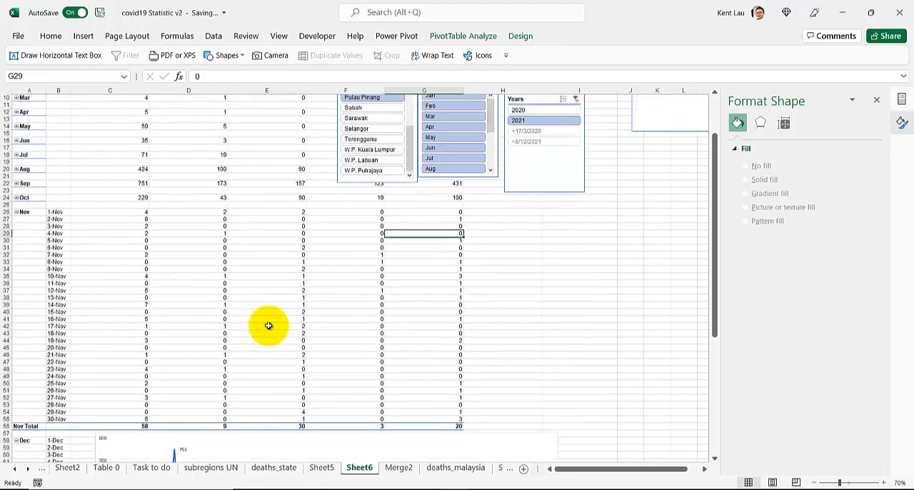
pyautogui.moveTo(268, 327); pyautogui.dragTo(272, 379)
pyautogui.scroll(-3, 278, 322)
pyautogui.scroll(-1, 277, 321)
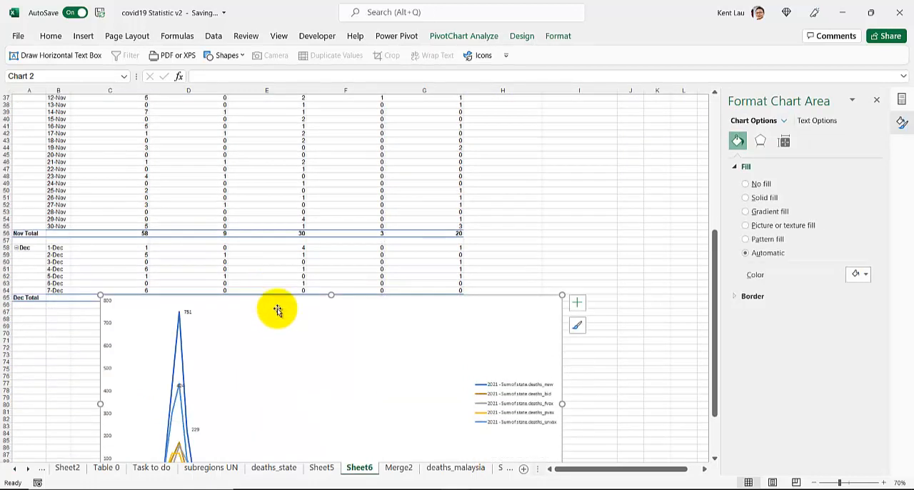
pyautogui.moveTo(277, 300); pyautogui.dragTo(271, 380)
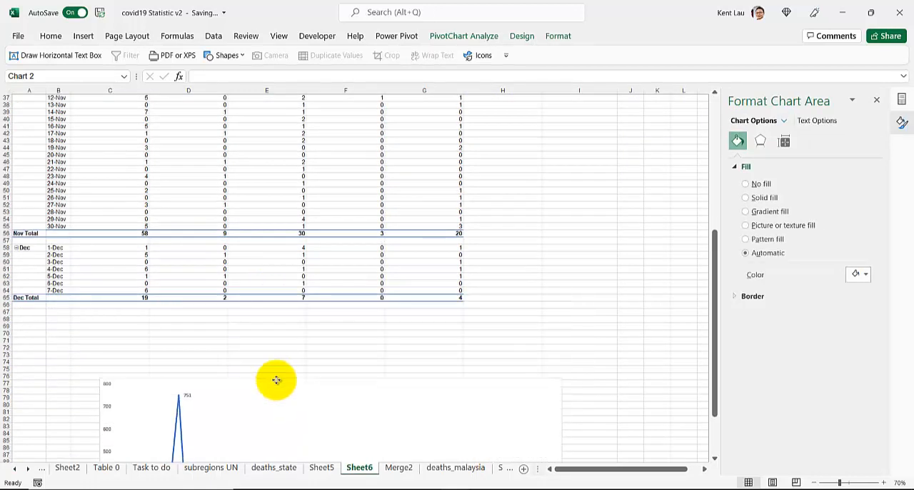
# Compare the Dec Total of state.deaths_fvax with that of state.deaths_unvax and review the daily Nov rows
pyautogui.click(272, 297)
pyautogui.click(407, 296)
pyautogui.scroll(12, 290, 278)
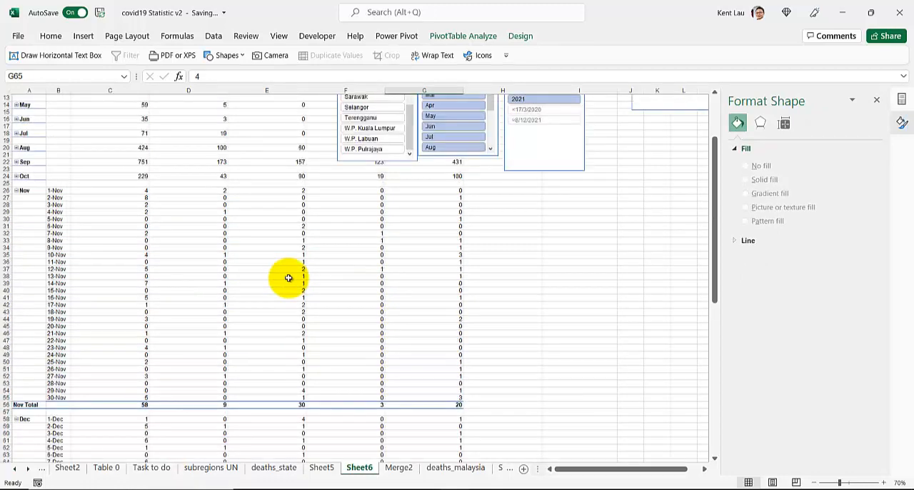
pyautogui.scroll(-8, 289, 277)
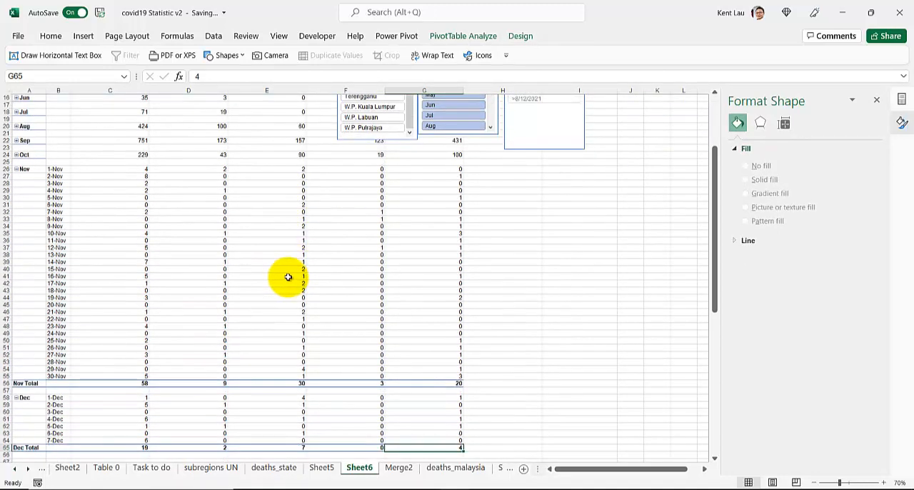
pyautogui.click(266, 385)
pyautogui.scroll(8, 267, 385)
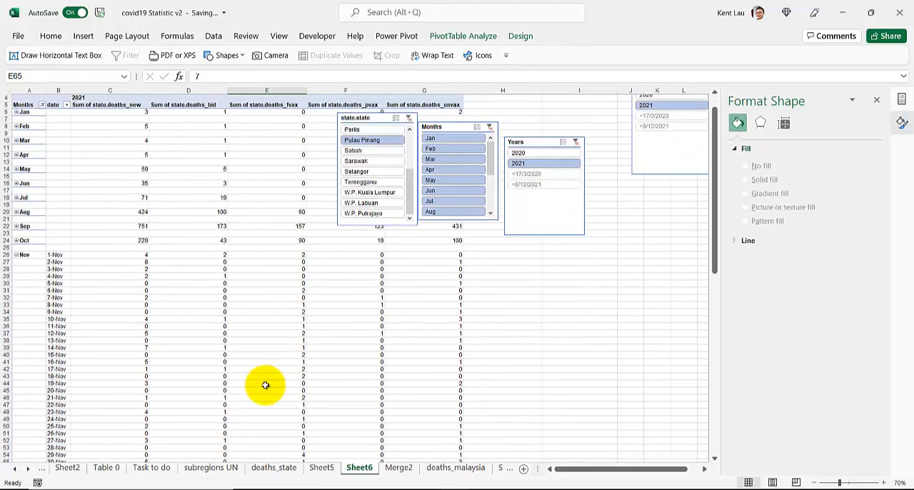
pyautogui.scroll(-6, 265, 385)
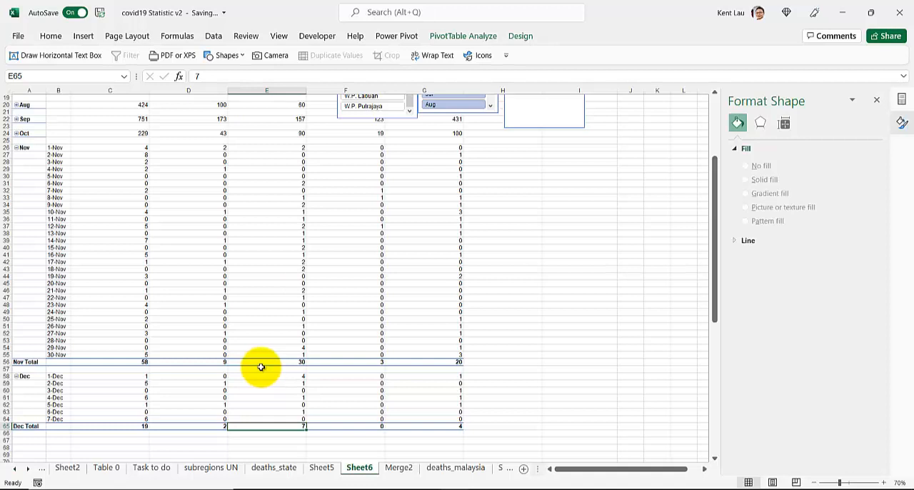
pyautogui.scroll(4, 261, 366)
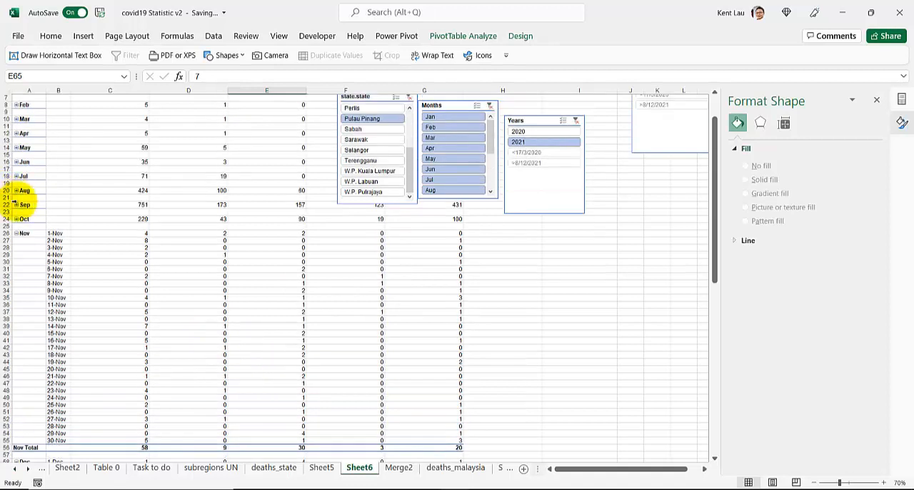
# Expand Oct into daily rows, check the Oct Total for state.deaths_unvax and inspect the Sep point on the chart's state.deaths_new line
pyautogui.click(16, 220)
pyautogui.scroll(-2, 271, 371)
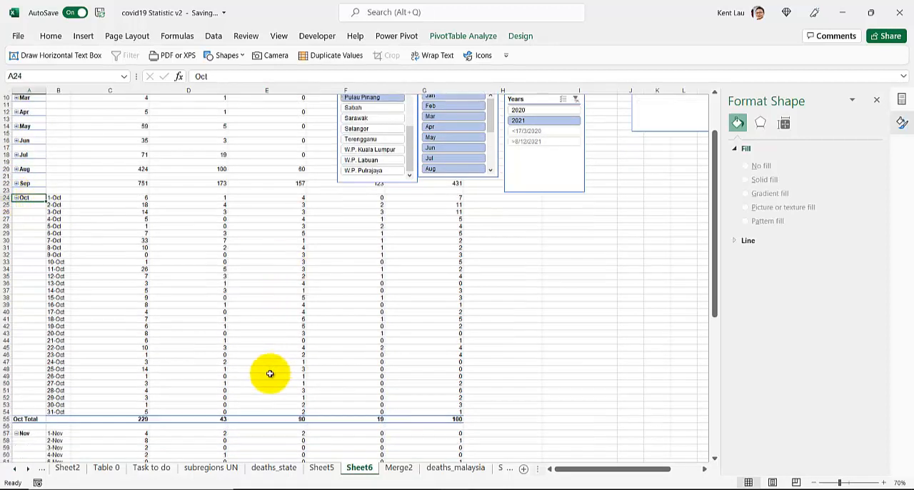
pyautogui.click(424, 397)
pyautogui.scroll(1, 74, 250)
pyautogui.scroll(-18, 152, 300)
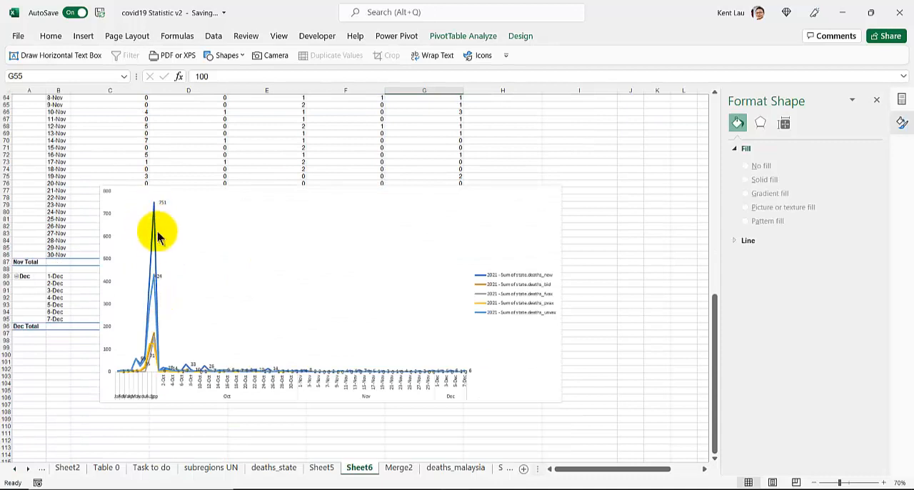
pyautogui.moveTo(155, 218)
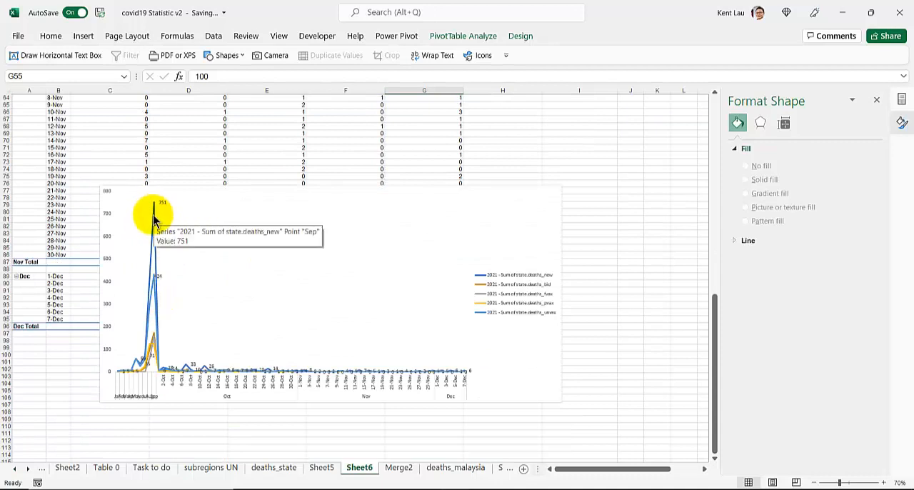
pyautogui.scroll(20, 152, 218)
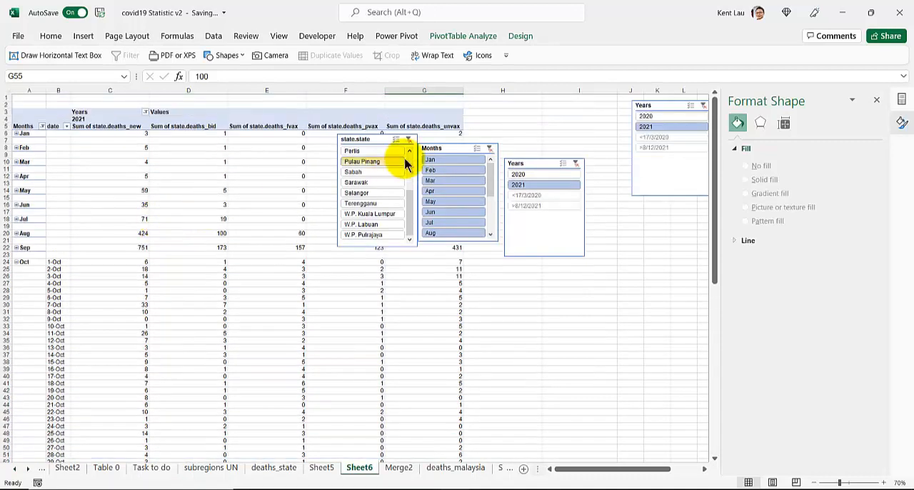
# Filter the PivotTable with the Months slicer to Mar only and then to May only
pyautogui.click(435, 180)
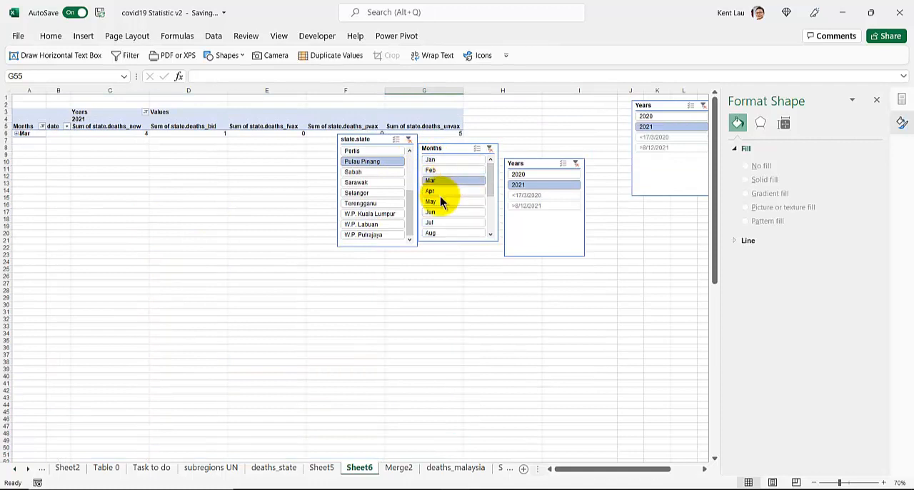
pyautogui.scroll(-2, 440, 230)
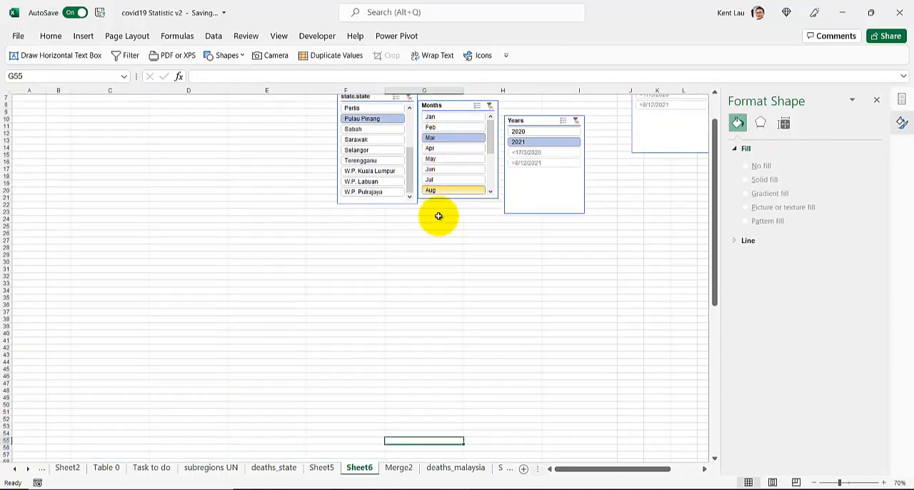
pyautogui.click(435, 159)
pyautogui.scroll(-1, 441, 175)
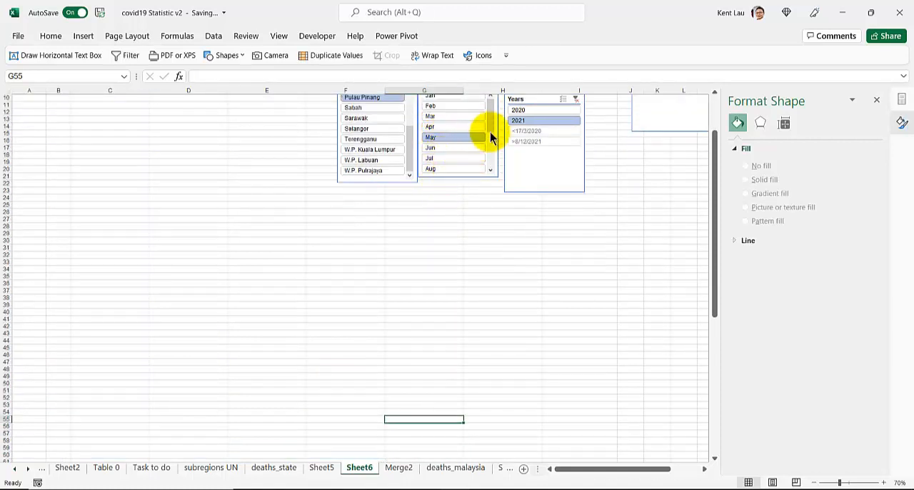
# Extend the Months slicer selection to May through Oct and review the Oct Total row and the line chart
pyautogui.scroll(-2, 492, 143)
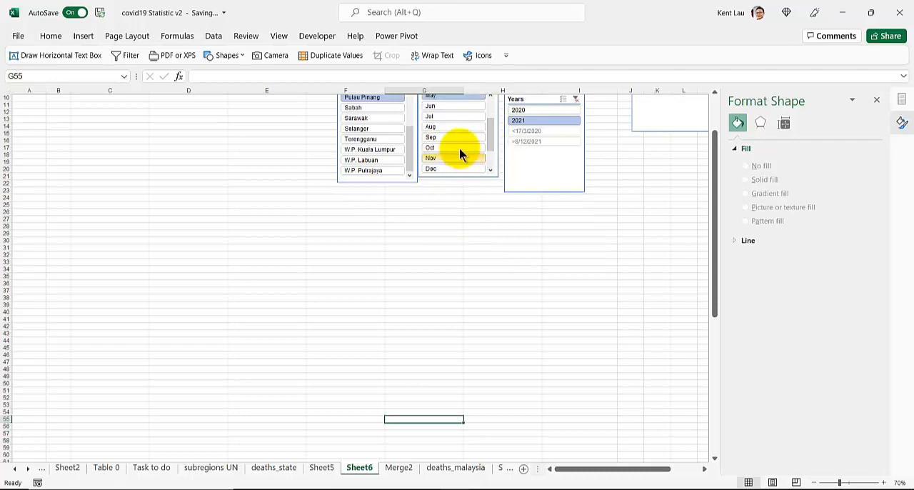
pyautogui.click(435, 148)
pyautogui.scroll(-5, 246, 227)
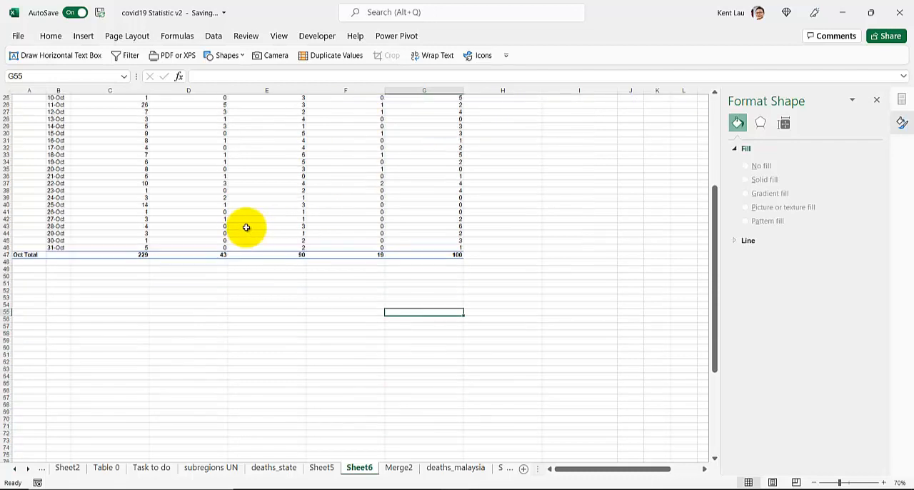
pyautogui.scroll(-11, 246, 227)
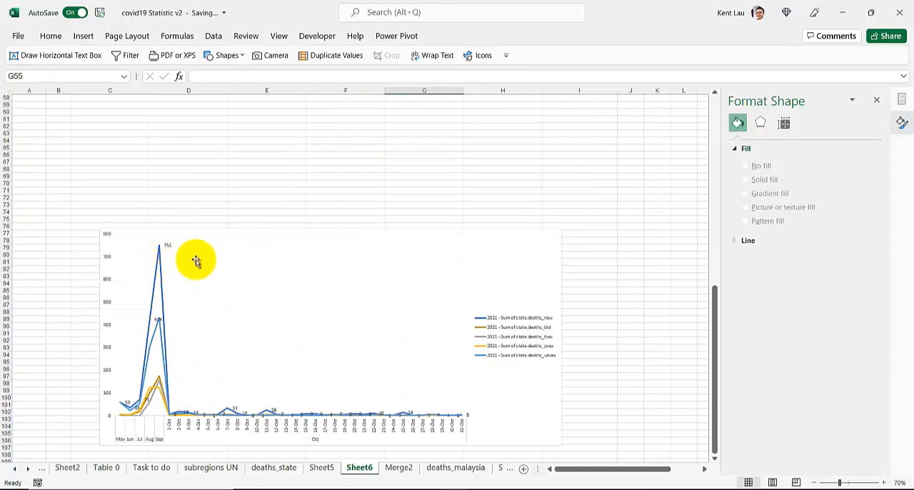
pyautogui.scroll(18, 200, 259)
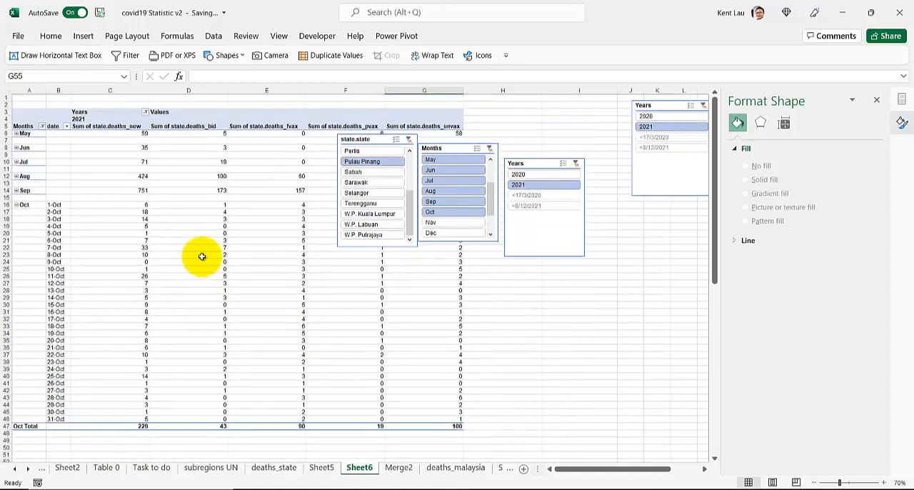
# Filter the PivotTable to Selangor with the state.state slicer and review its monthly figures and Oct Total
pyautogui.click(368, 192)
pyautogui.scroll(-14, 269, 268)
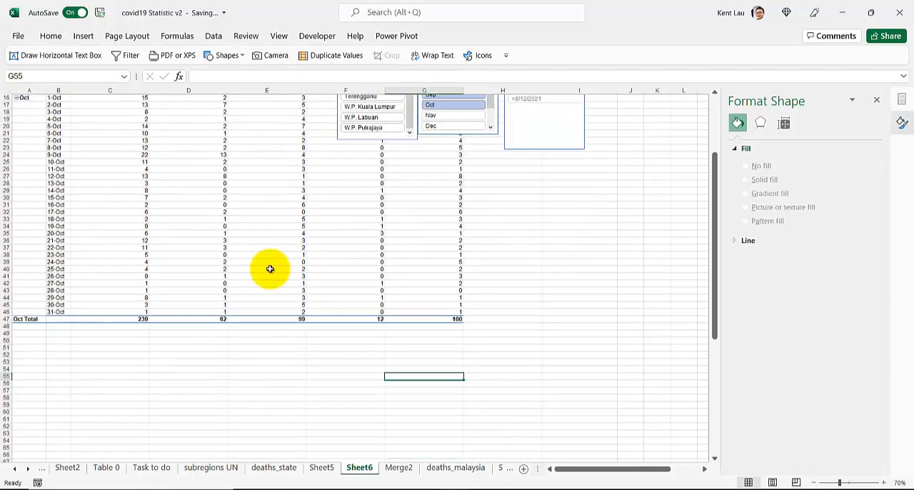
pyautogui.scroll(14, 270, 268)
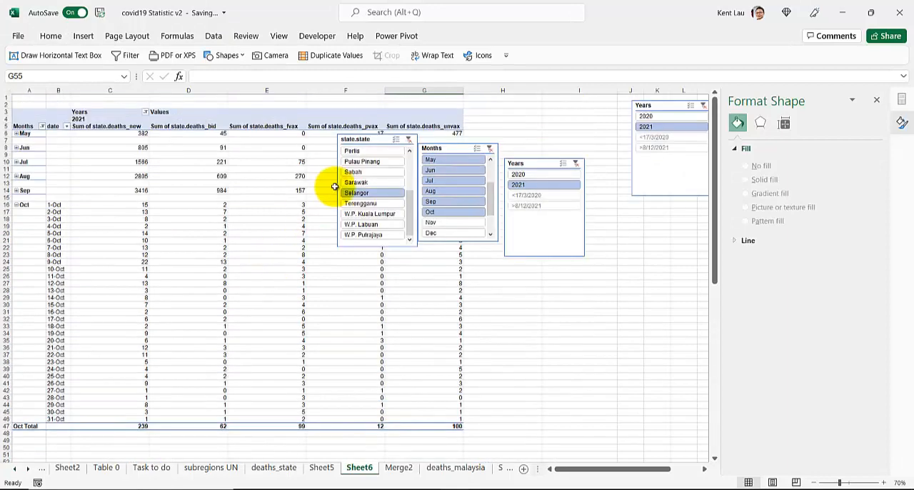
pyautogui.scroll(-5, 269, 225)
pyautogui.scroll(5, 270, 225)
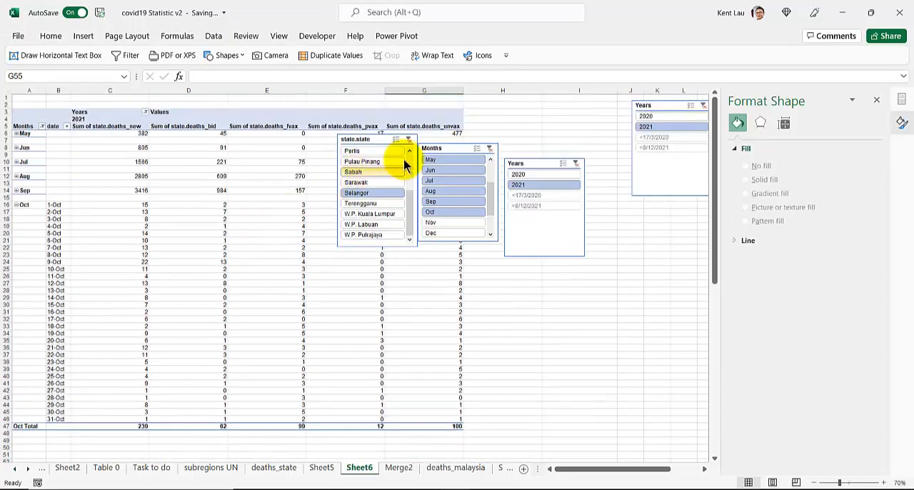
# Clear the state.state slicer filter to include all states, and inspect the Sep point on the chart's state.deaths_new line
pyautogui.scroll(-17, 94, 278)
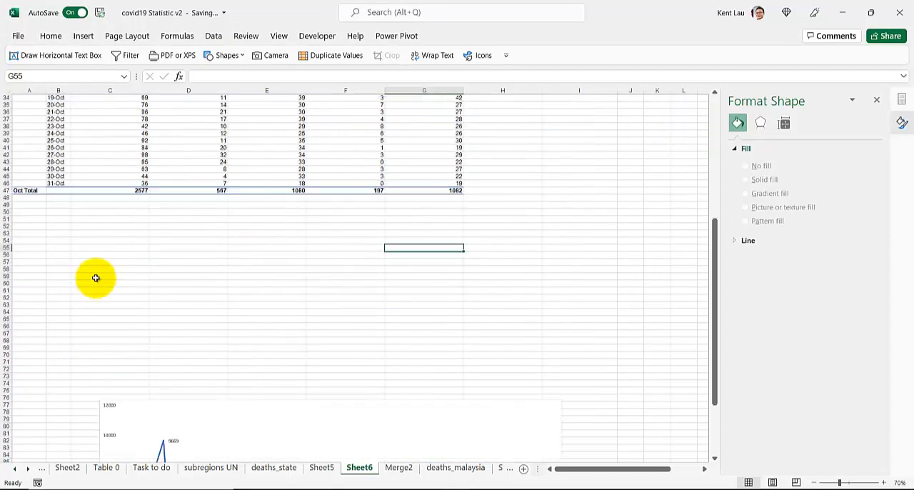
pyautogui.scroll(-3, 97, 277)
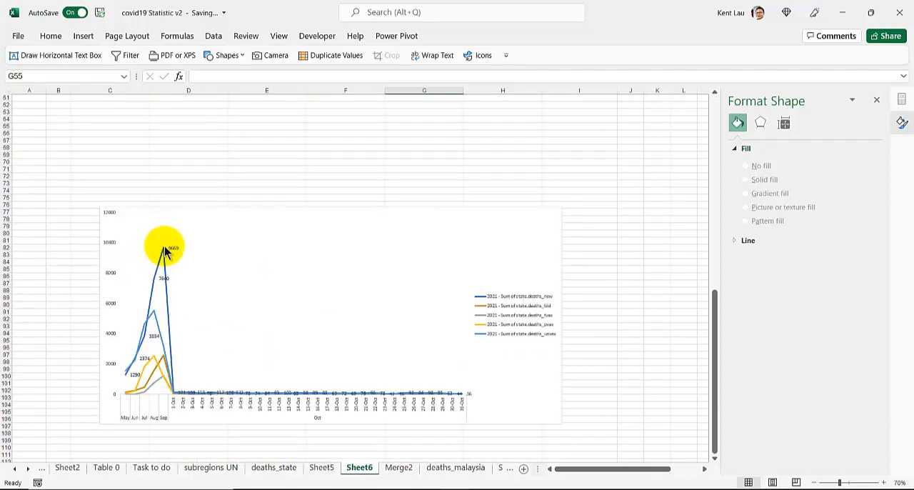
pyautogui.moveTo(165, 251)
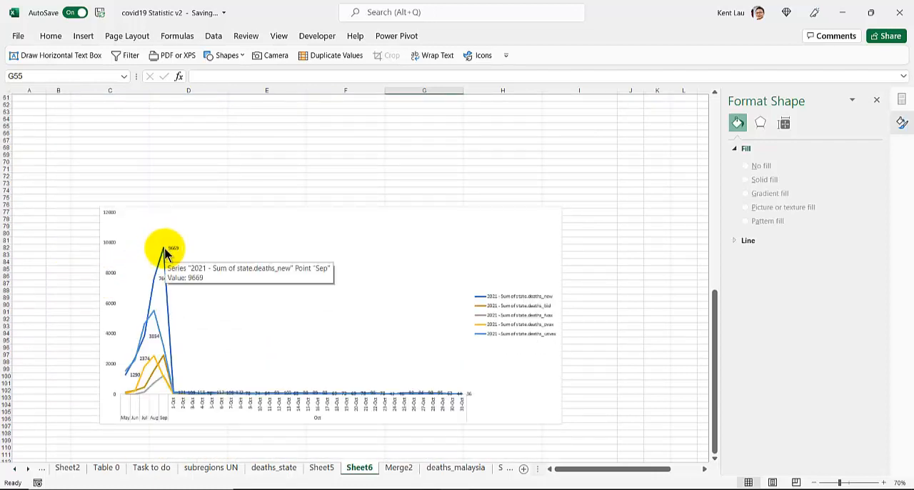
pyautogui.scroll(17, 161, 251)
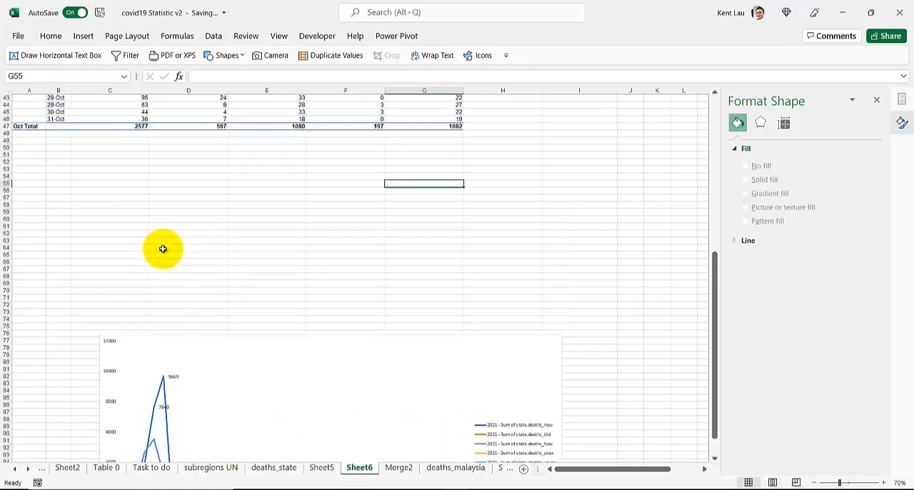
pyautogui.scroll(2, 150, 250)
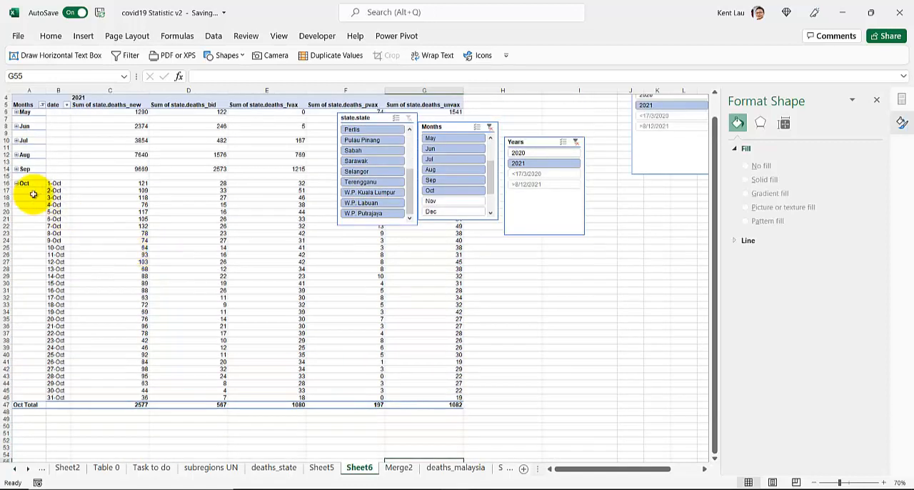
# Collapse Oct in the PivotTable and expand Sep into its daily rows
pyautogui.click(17, 183)
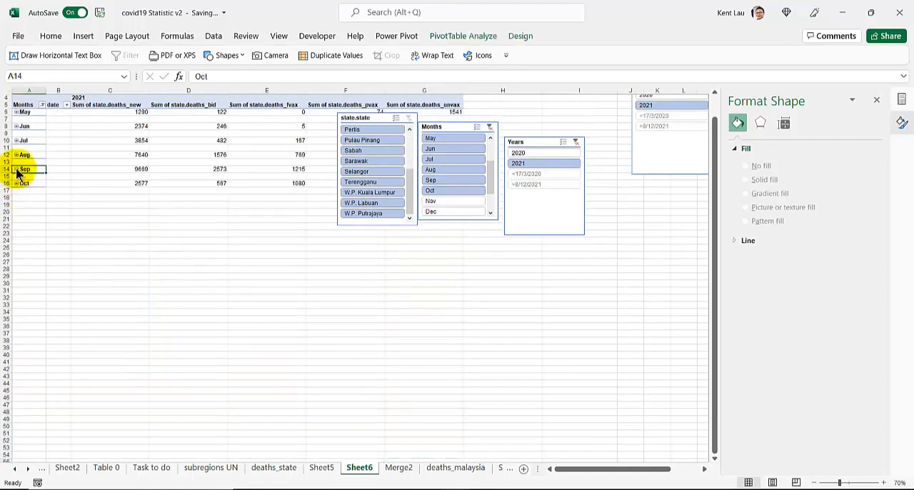
pyautogui.click(16, 169)
pyautogui.scroll(1, 175, 227)
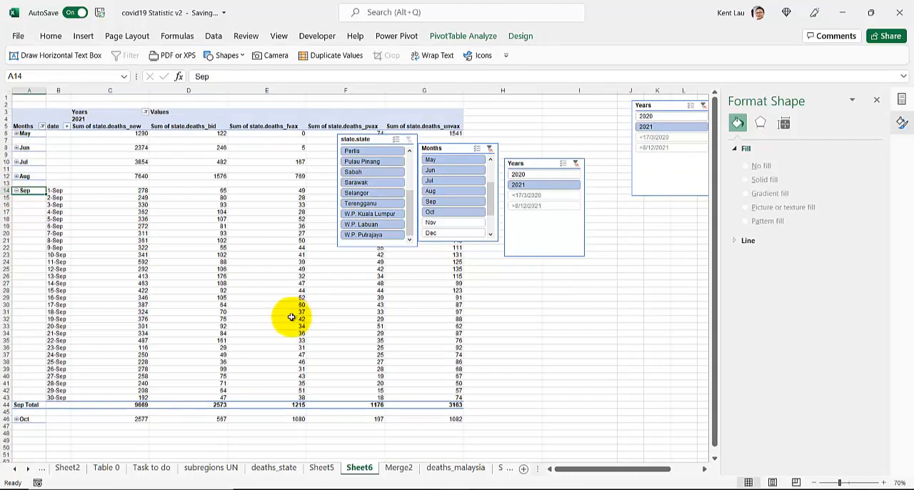
# Compare the Sep Total of state.deaths_fvax with state.deaths_unvax, and sum the Sep Totals of state.deaths_fvax and state.deaths_pvax
pyautogui.click(279, 405)
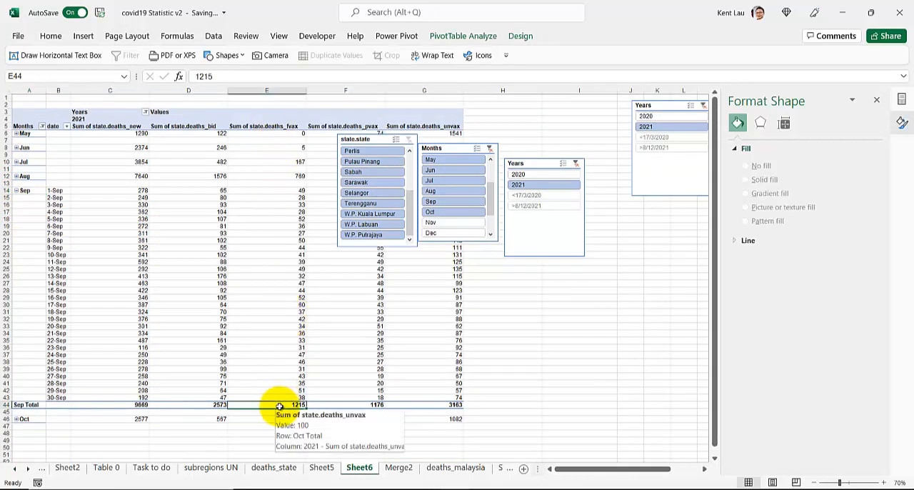
pyautogui.click(409, 404)
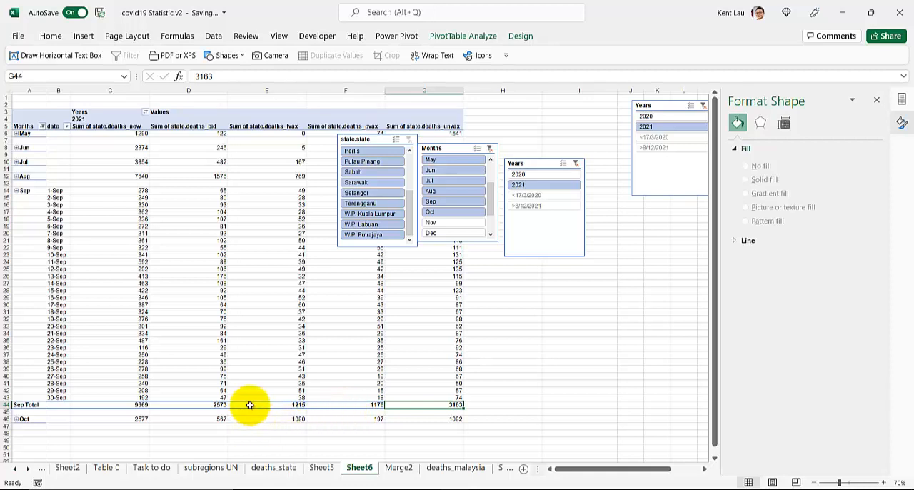
pyautogui.moveTo(250, 405); pyautogui.dragTo(332, 405)
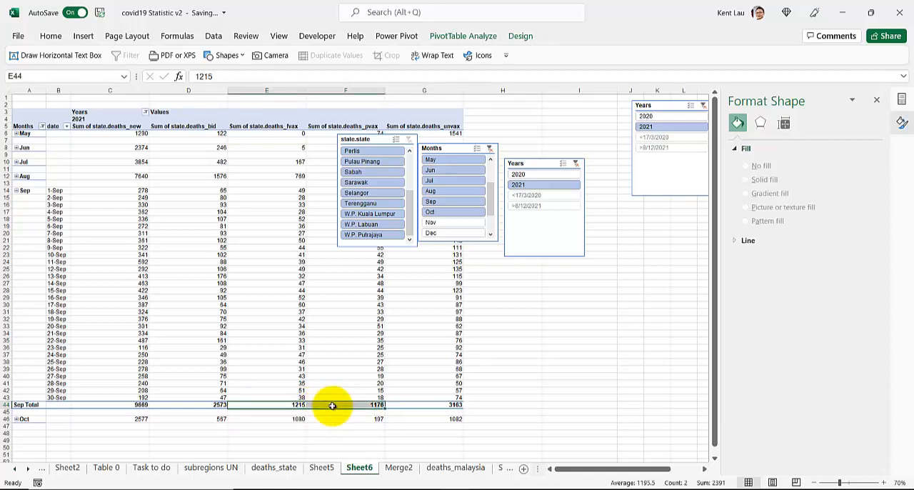
# Expand Oct into daily rows and move the chart down the sheet so that it clears the Oct Total row
pyautogui.click(16, 418)
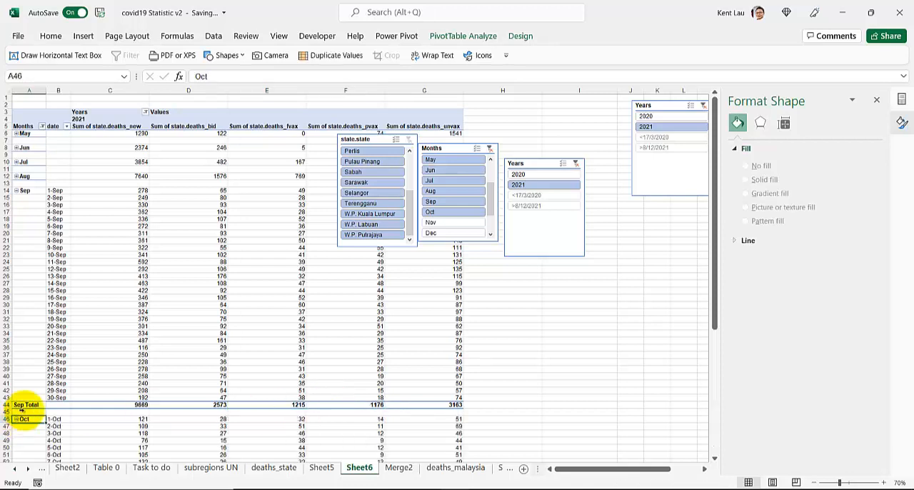
pyautogui.scroll(-12, 61, 368)
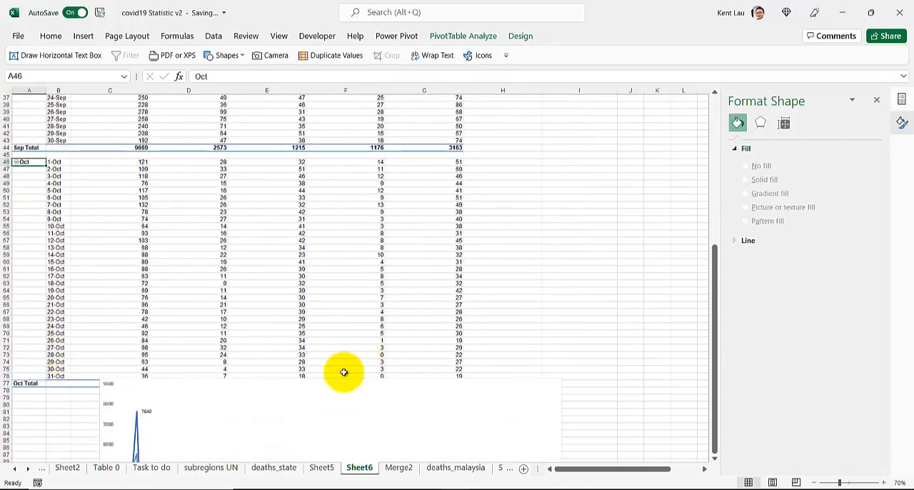
pyautogui.click(239, 443)
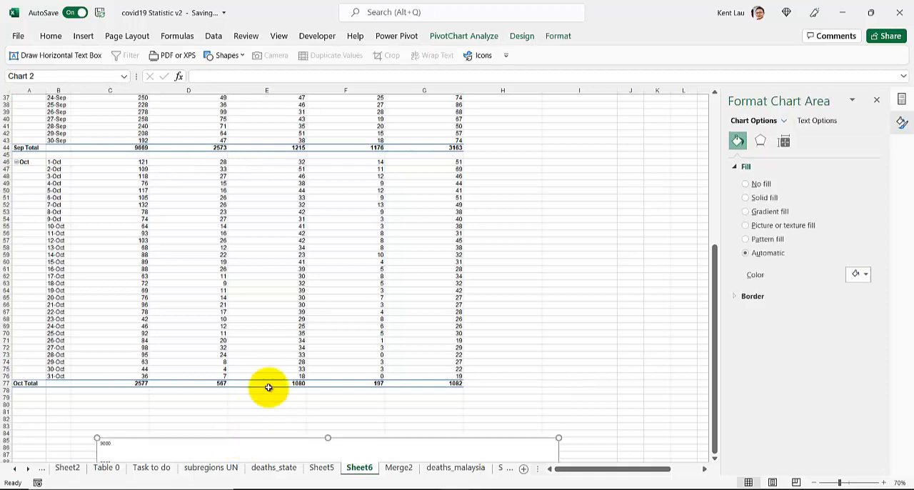
# Check the Oct Total of state.deaths_unvax and sum the Oct Totals of state.deaths_fvax and state.deaths_pvax
pyautogui.click(429, 386)
pyautogui.moveTo(283, 383); pyautogui.dragTo(356, 384)
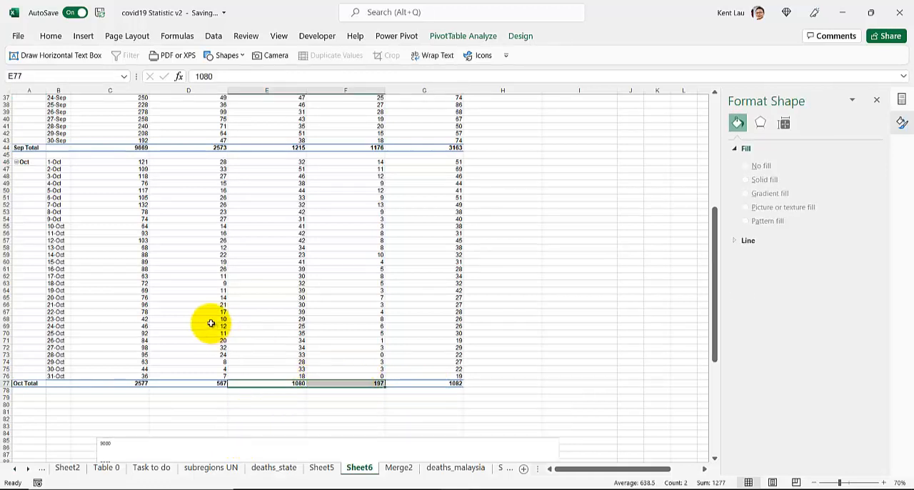
pyautogui.scroll(8, 211, 322)
pyautogui.scroll(4, 211, 323)
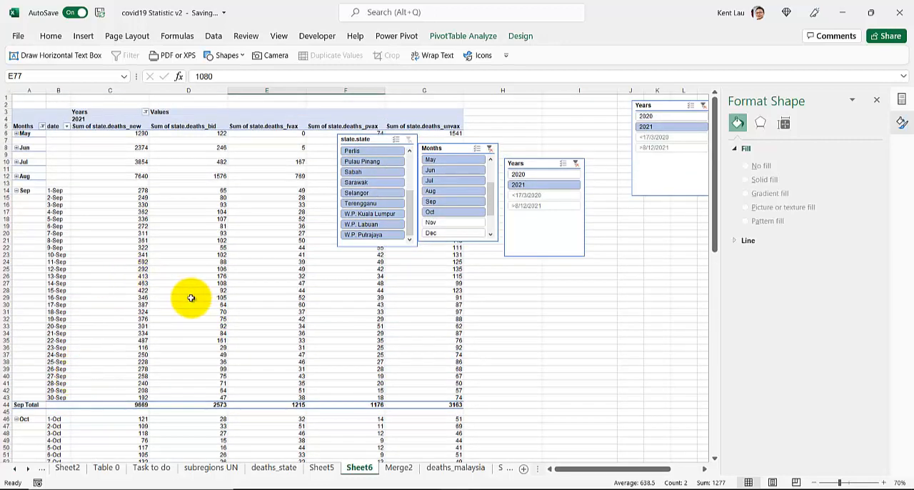
# Compare the daily Sep and Oct rows and the Sep and Oct Totals, focusing on the state.deaths_fvax column
pyautogui.moveTo(229, 286)
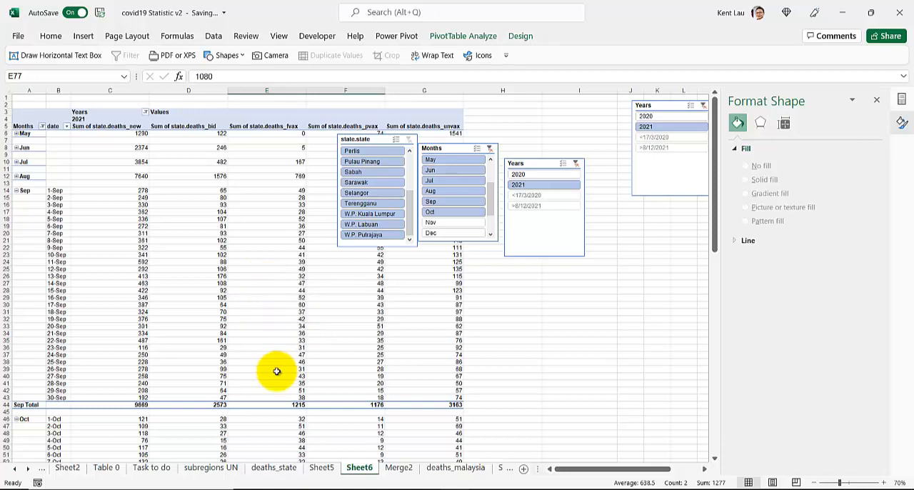
pyautogui.scroll(-13, 277, 371)
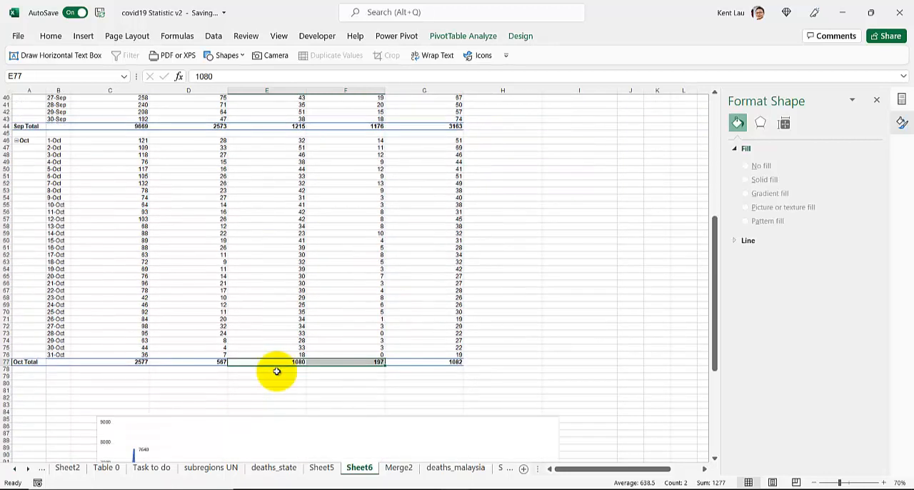
pyautogui.scroll(13, 277, 372)
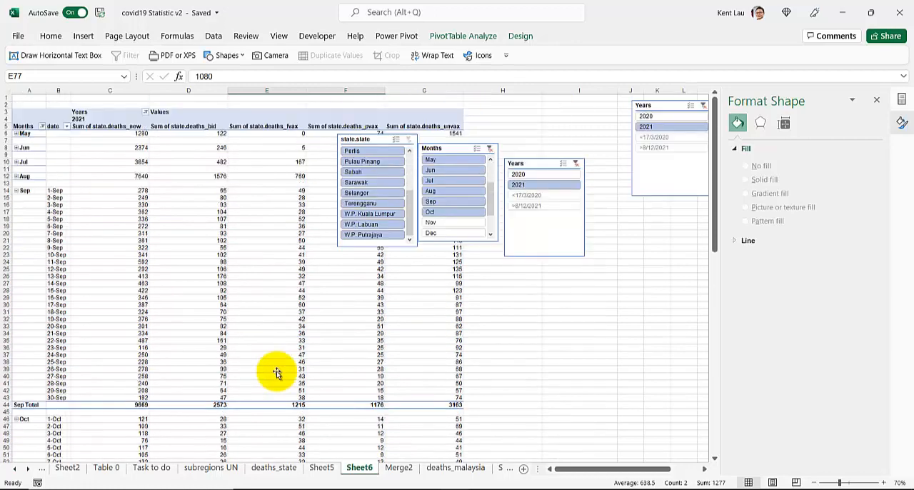
pyautogui.click(277, 371)
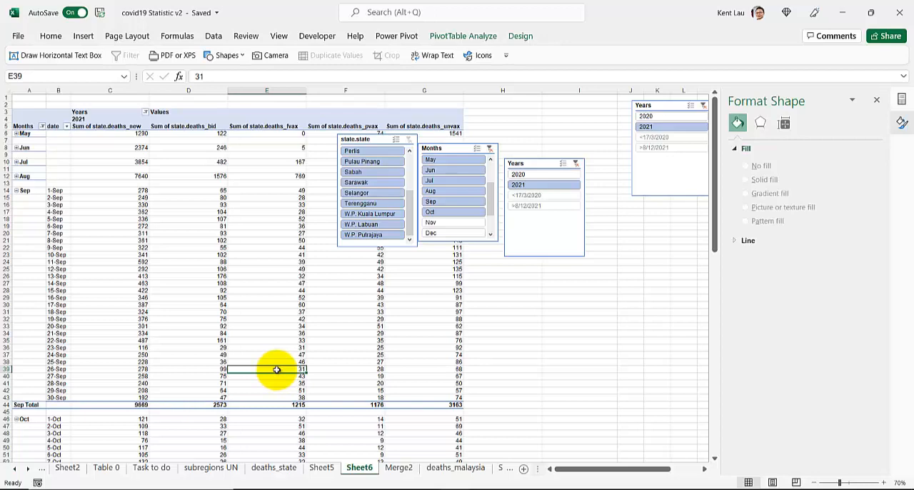
pyautogui.moveTo(277, 370)
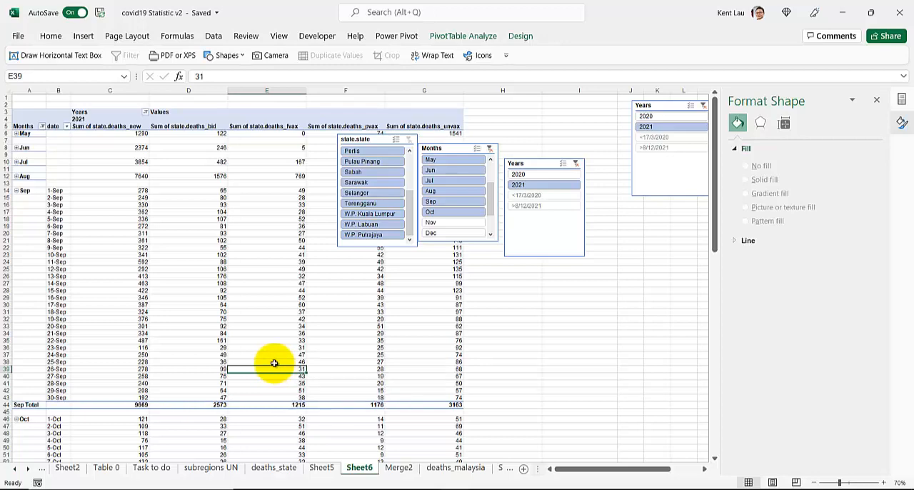
pyautogui.scroll(-4, 274, 363)
pyautogui.scroll(4, 275, 363)
pyautogui.scroll(-13, 275, 364)
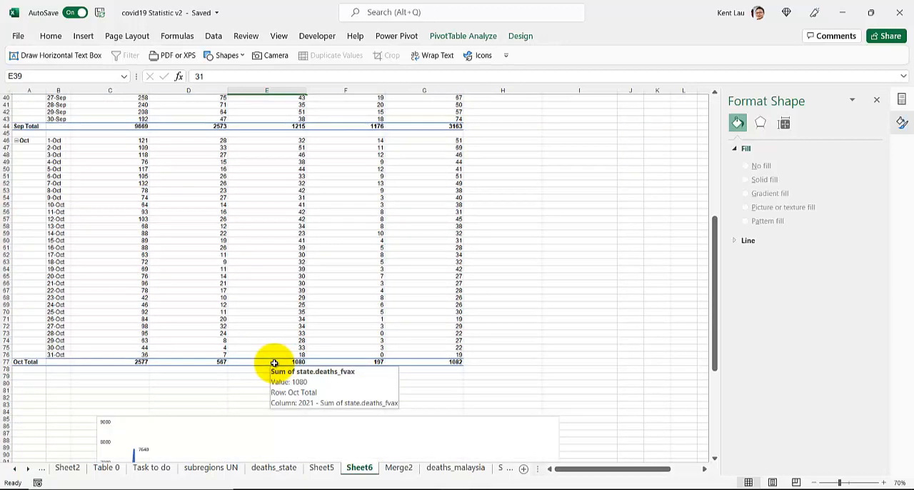
pyautogui.scroll(4, 274, 363)
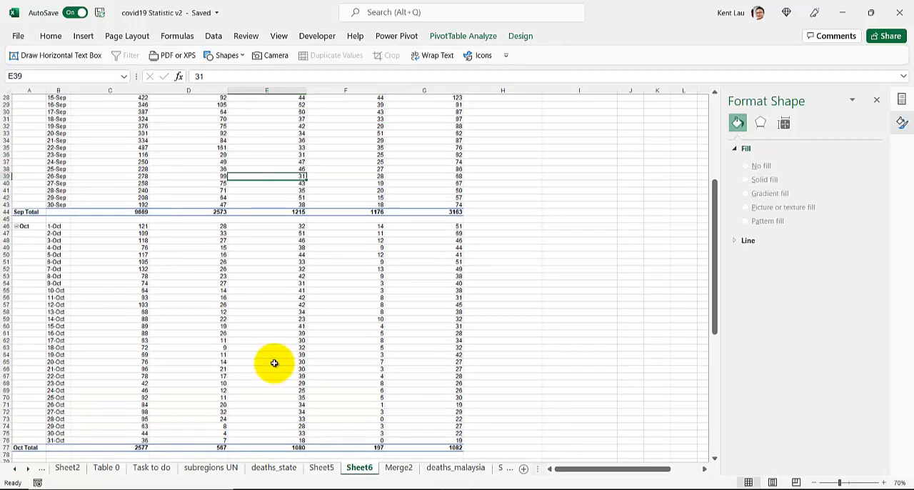
pyautogui.scroll(4, 274, 364)
pyautogui.scroll(5, 275, 364)
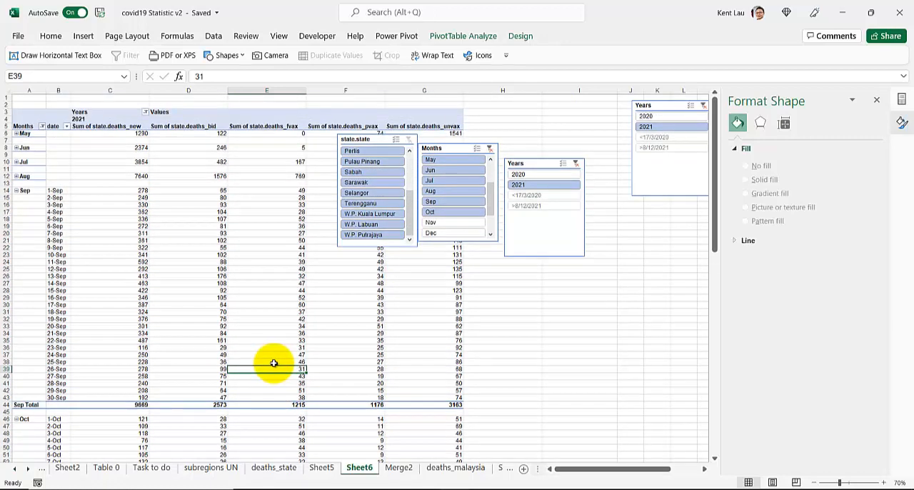
pyautogui.scroll(-12, 240, 372)
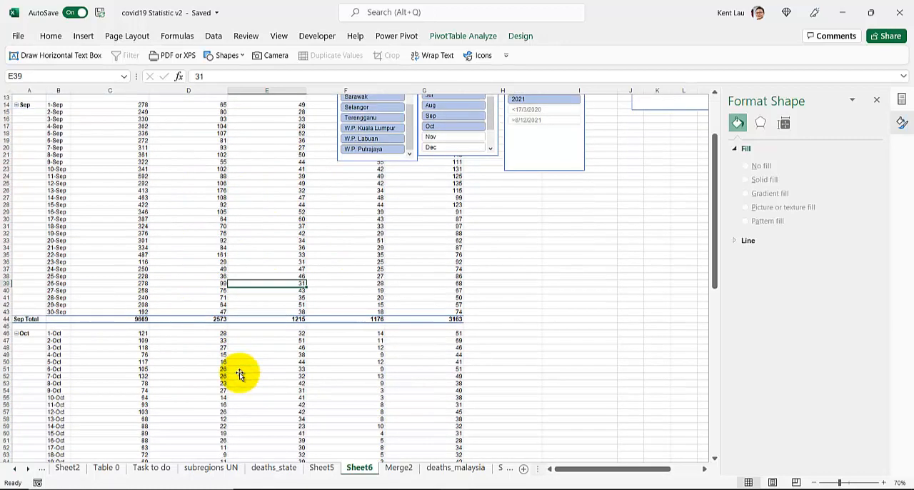
pyautogui.click(236, 385)
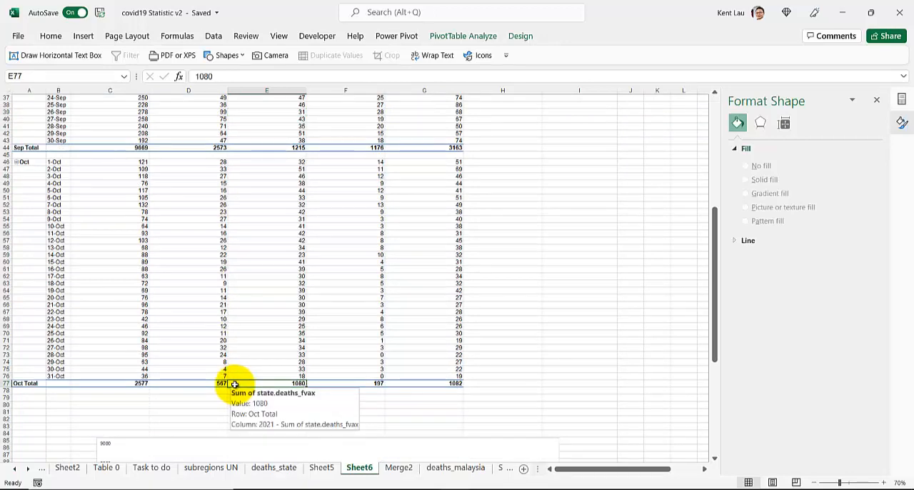
# Filter the PivotTable with the Months slicer to Aug only and then to Sep through Dec
pyautogui.scroll(11, 236, 383)
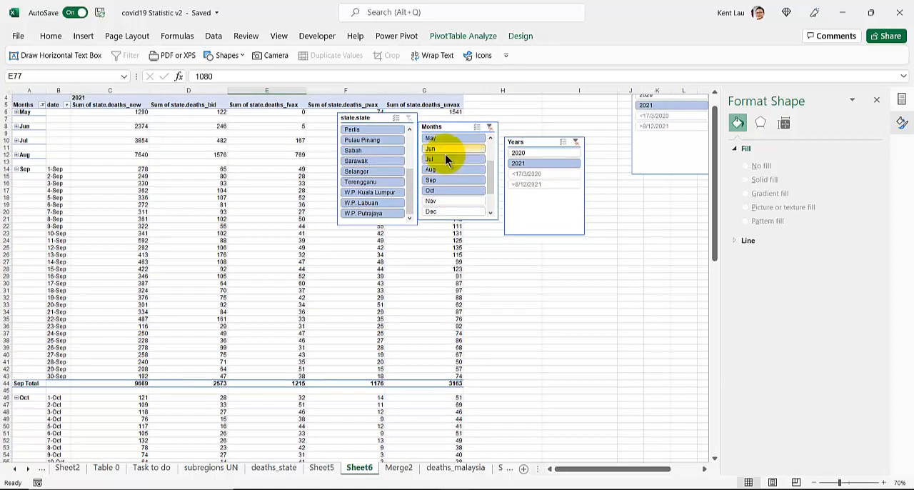
pyautogui.click(432, 170)
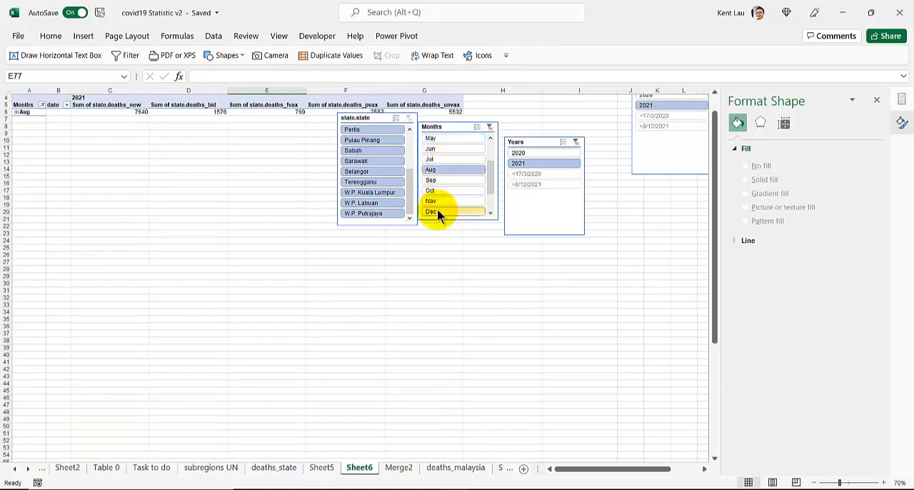
pyautogui.scroll(-1, 437, 209)
pyautogui.moveTo(433, 190); pyautogui.dragTo(434, 158)
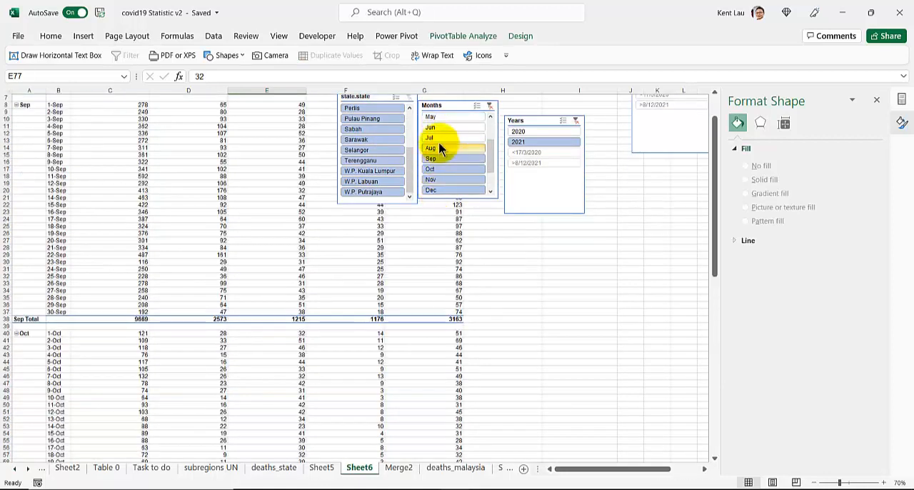
# Move the line chart off the Nov and Dec state.deaths_new values and stretch it down to about row 106
pyautogui.scroll(-10, 157, 282)
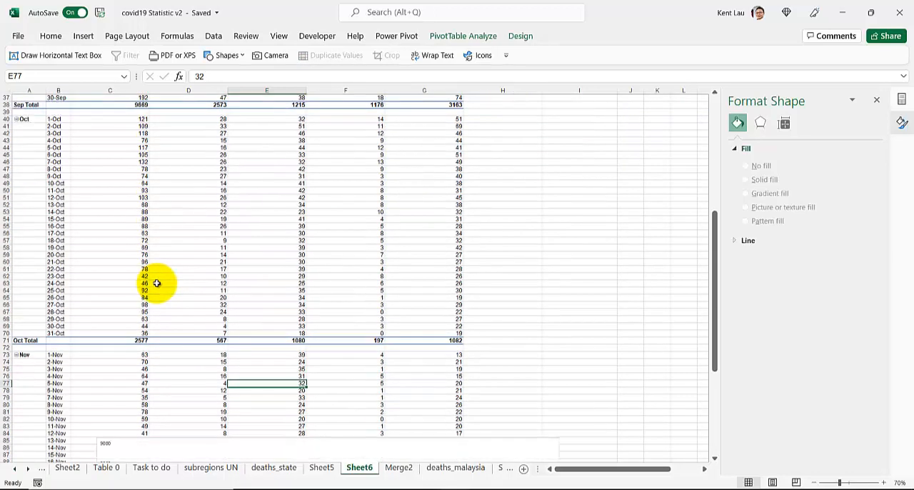
pyautogui.scroll(-12, 157, 283)
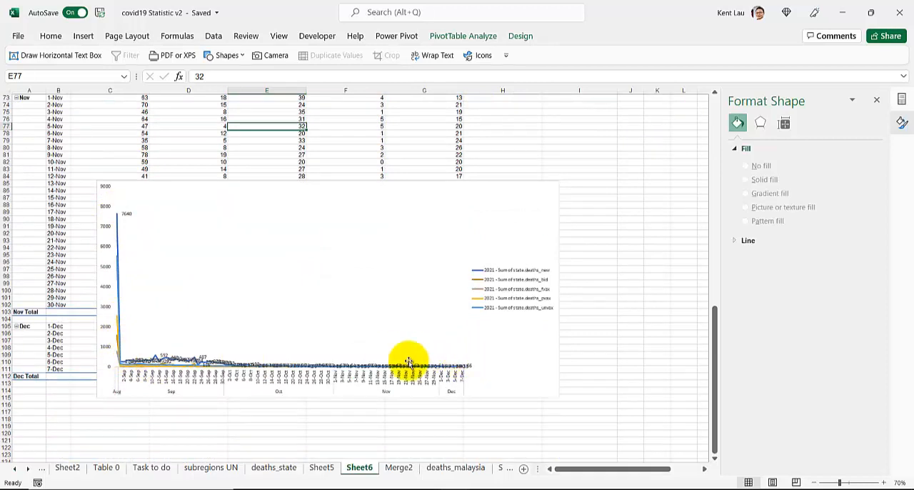
pyautogui.moveTo(103, 379); pyautogui.dragTo(198, 276)
pyautogui.scroll(4, 197, 275)
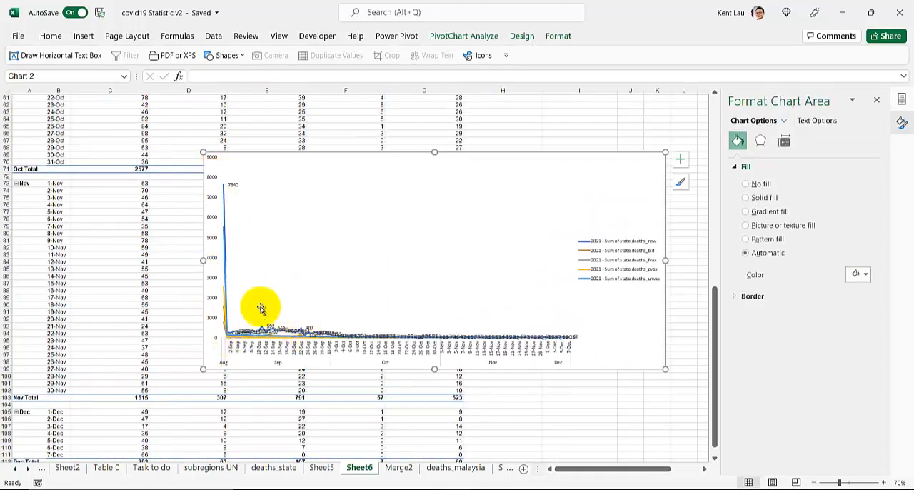
pyautogui.scroll(-1, 205, 193)
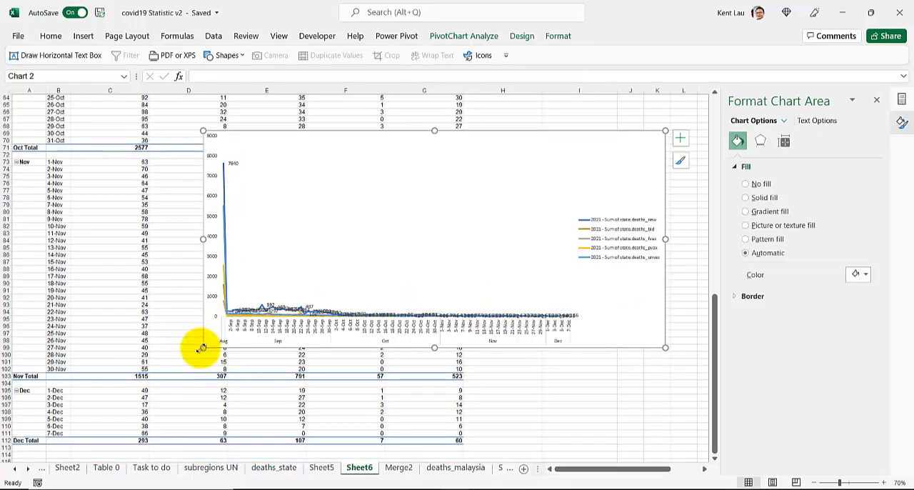
pyautogui.moveTo(202, 348); pyautogui.dragTo(197, 403)
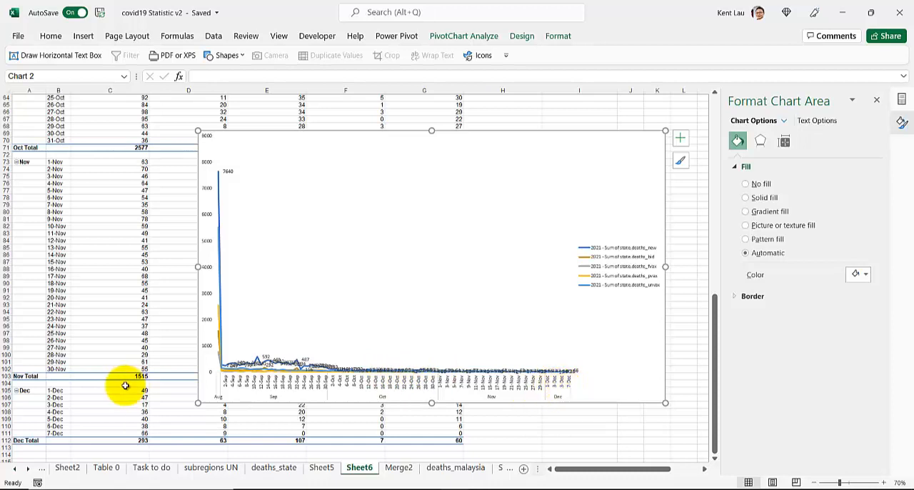
# Review the Oct, Nov and Dec state.deaths_new rows and totals beside the chart, and select the 3-Nov value
pyautogui.scroll(-4, 125, 385)
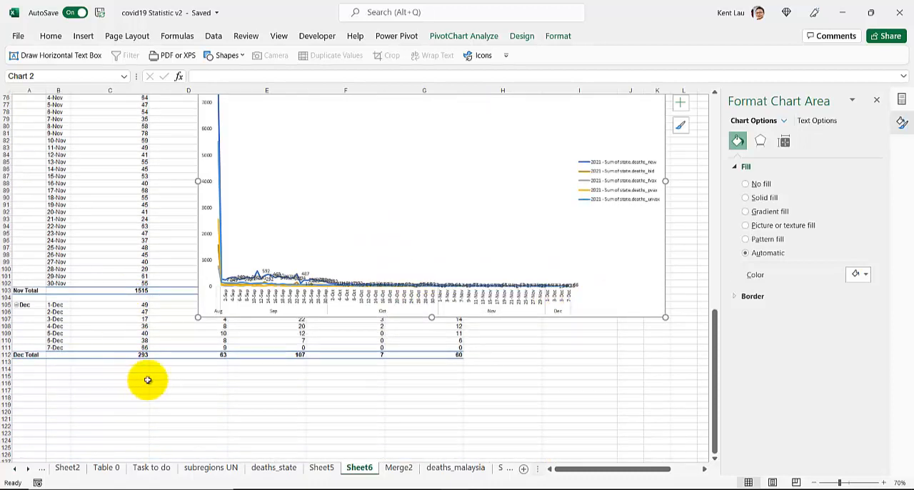
pyautogui.scroll(5, 26, 375)
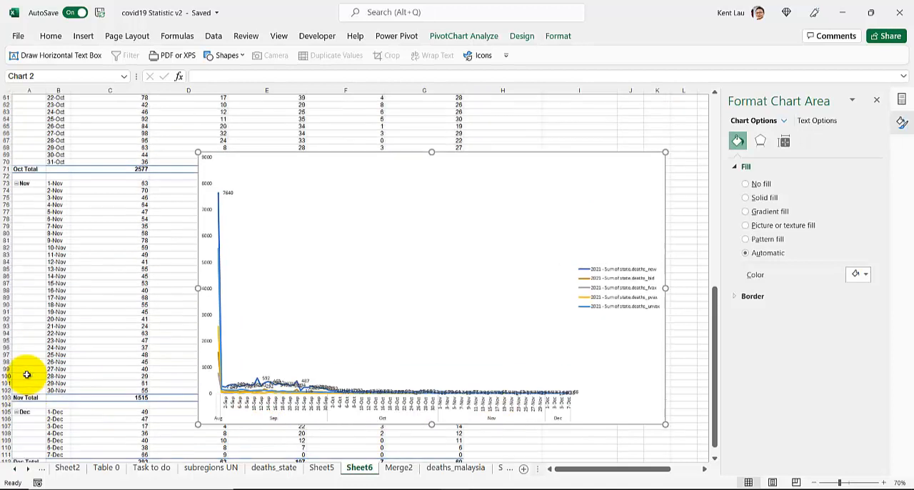
pyautogui.scroll(5, 26, 375)
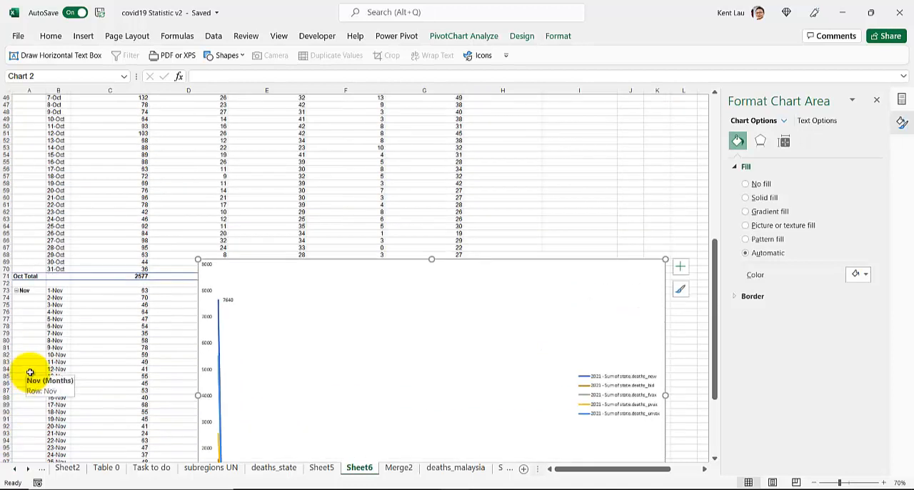
pyautogui.scroll(-4, 30, 372)
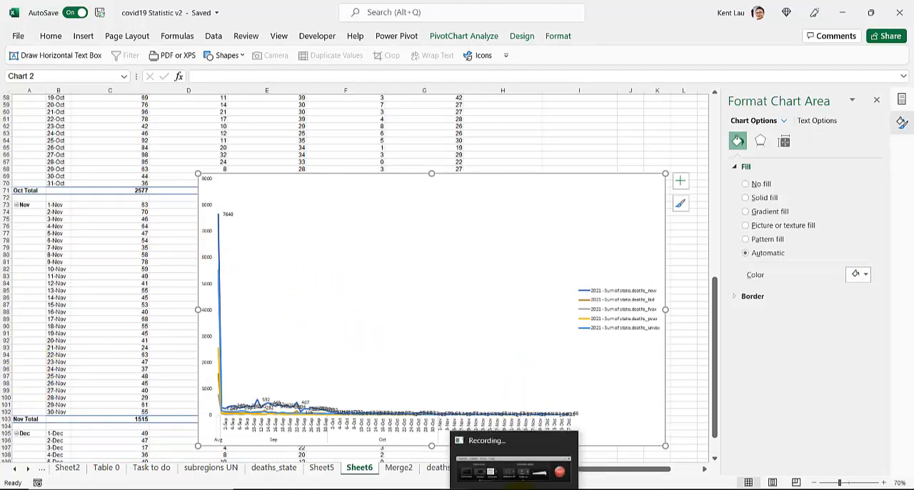
pyautogui.click(107, 218)
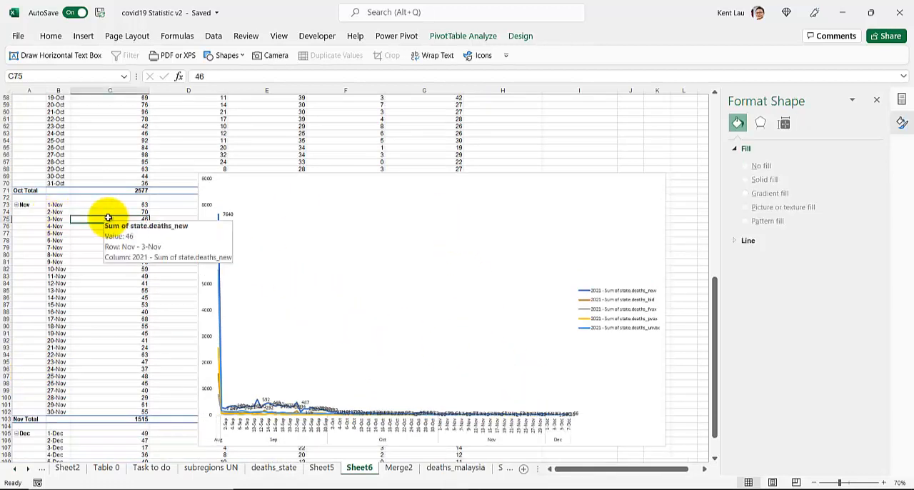